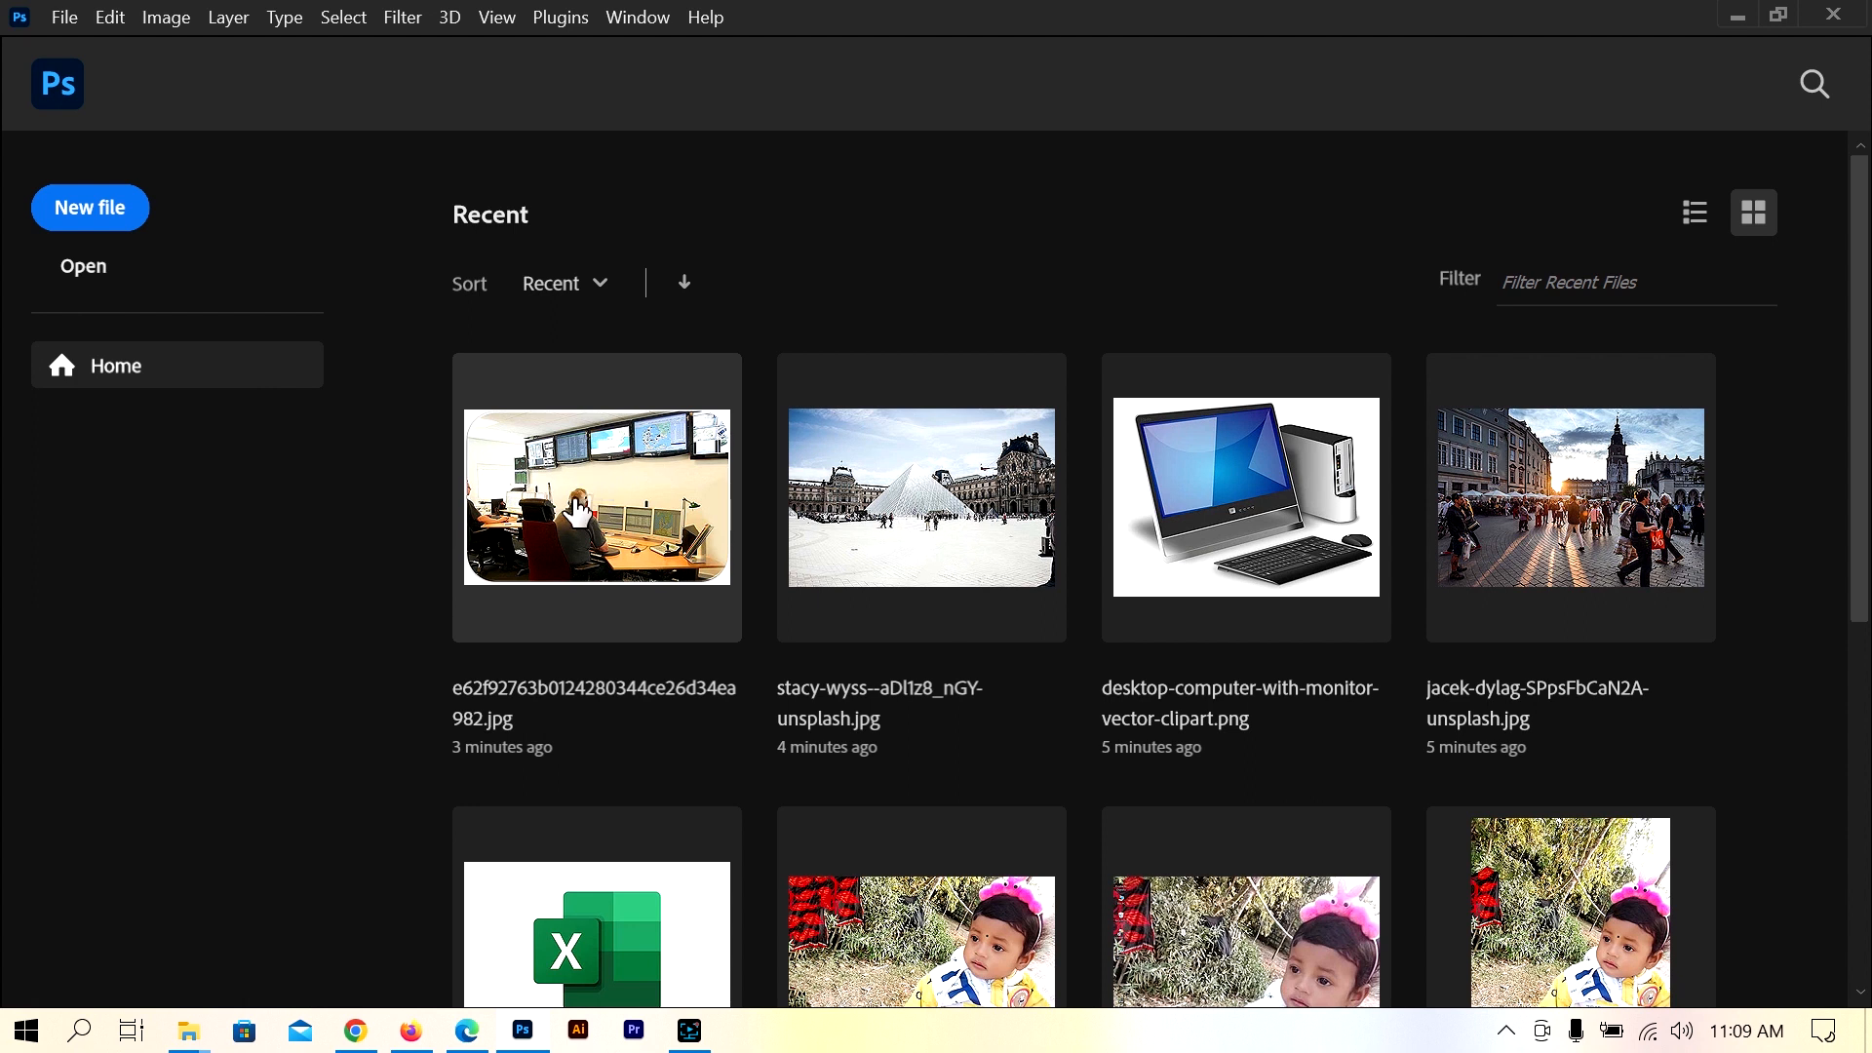
pyautogui.click(616, 513)
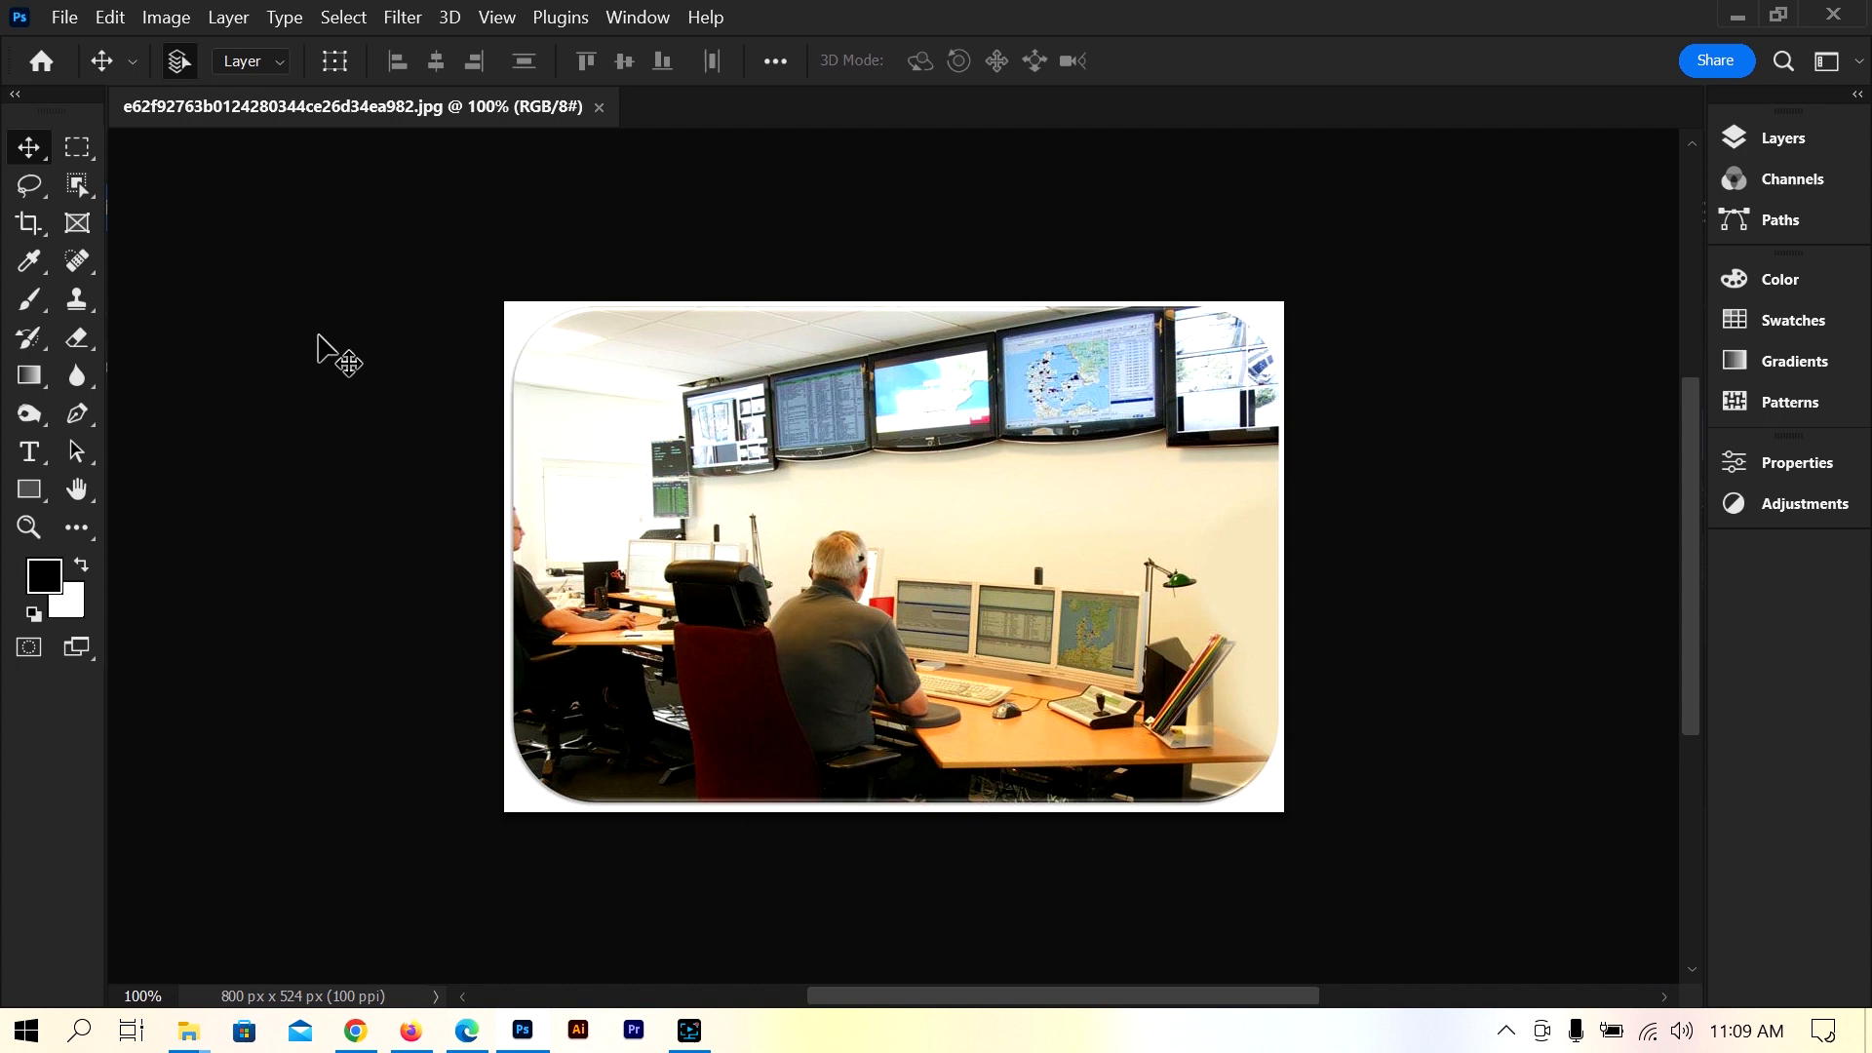
pyautogui.click(261, 311)
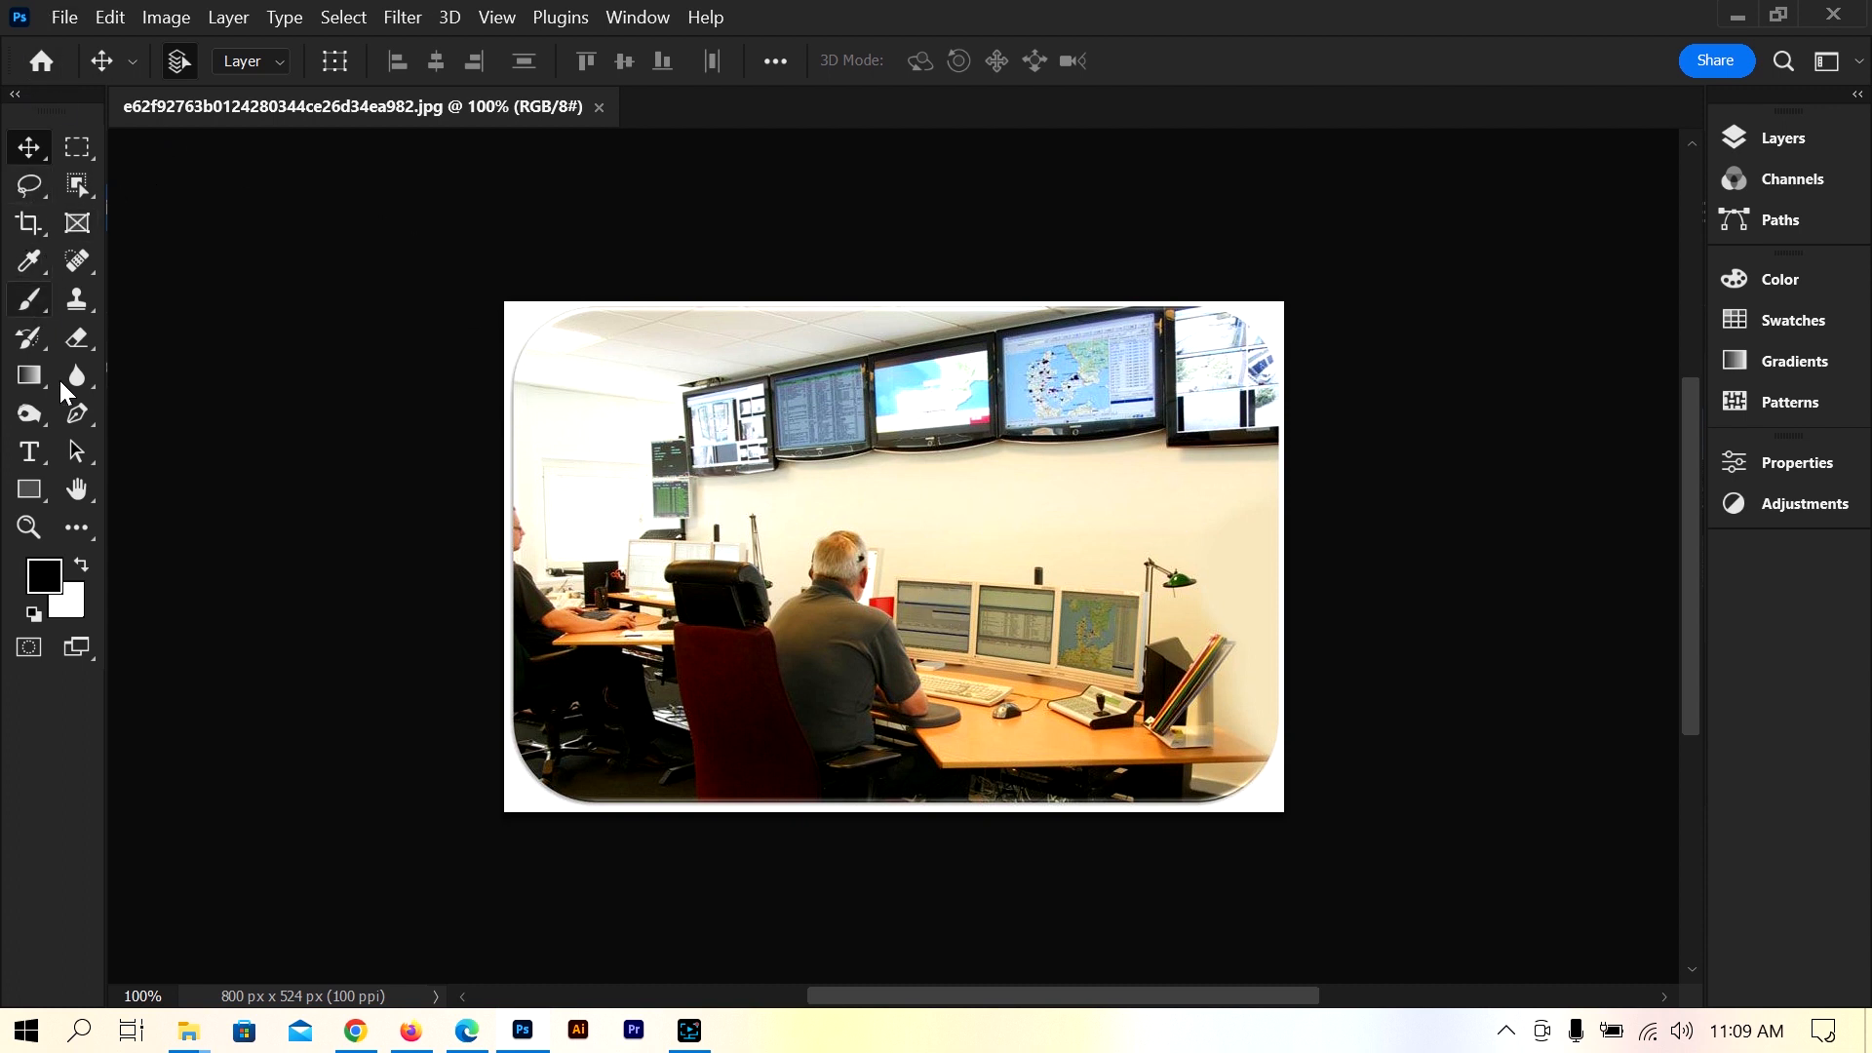
pyautogui.click(1745, 137)
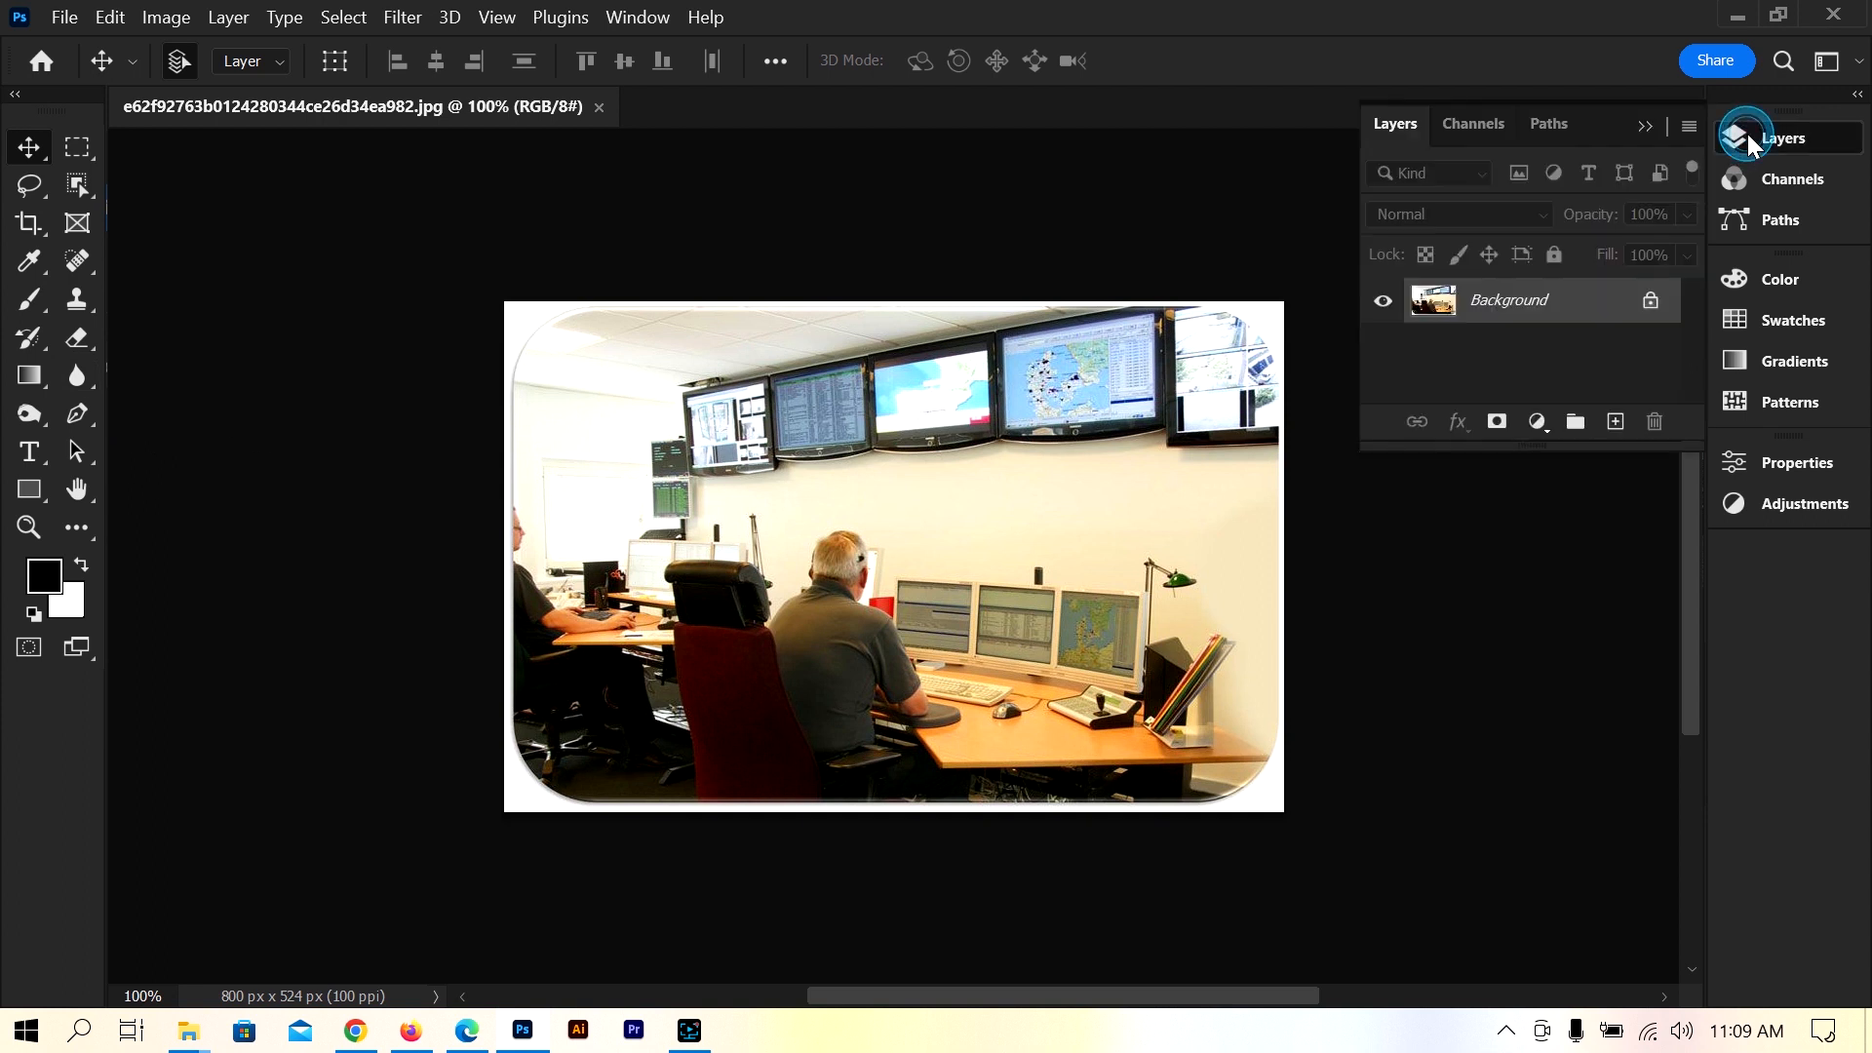
pyautogui.click(1394, 127)
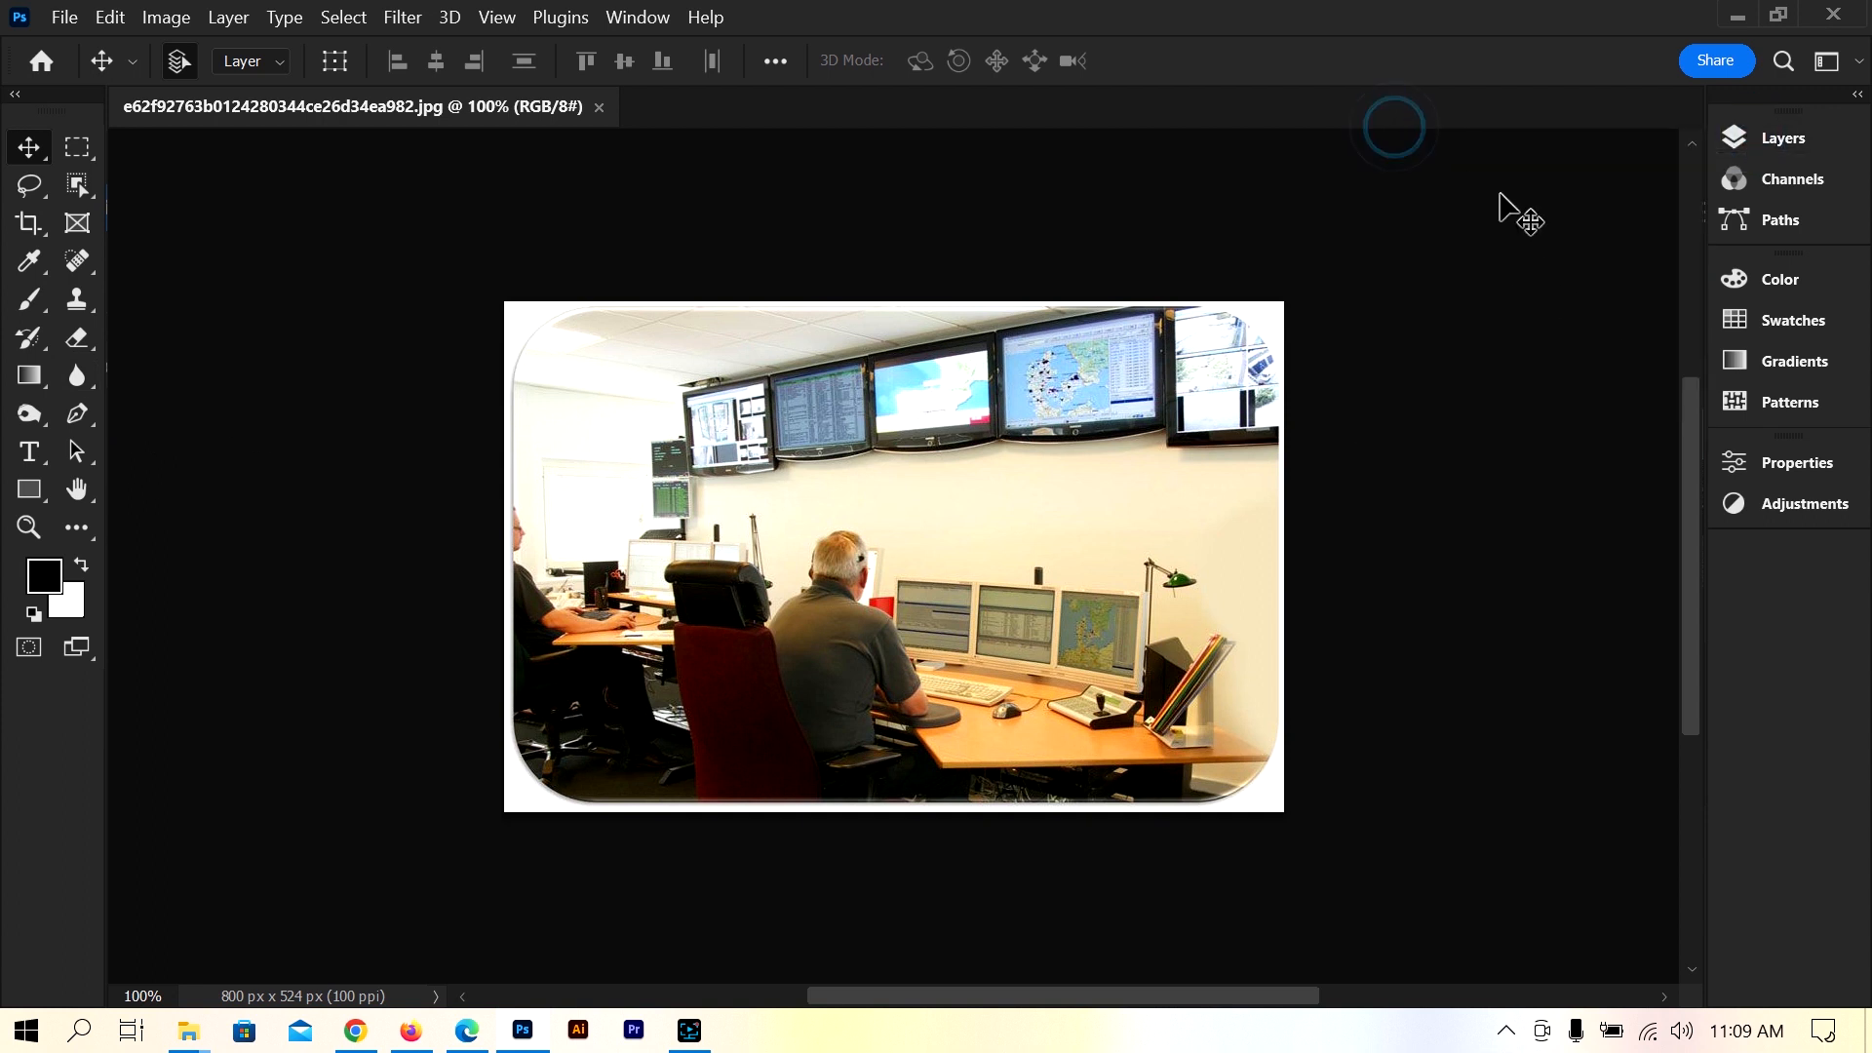
pyautogui.click(1747, 134)
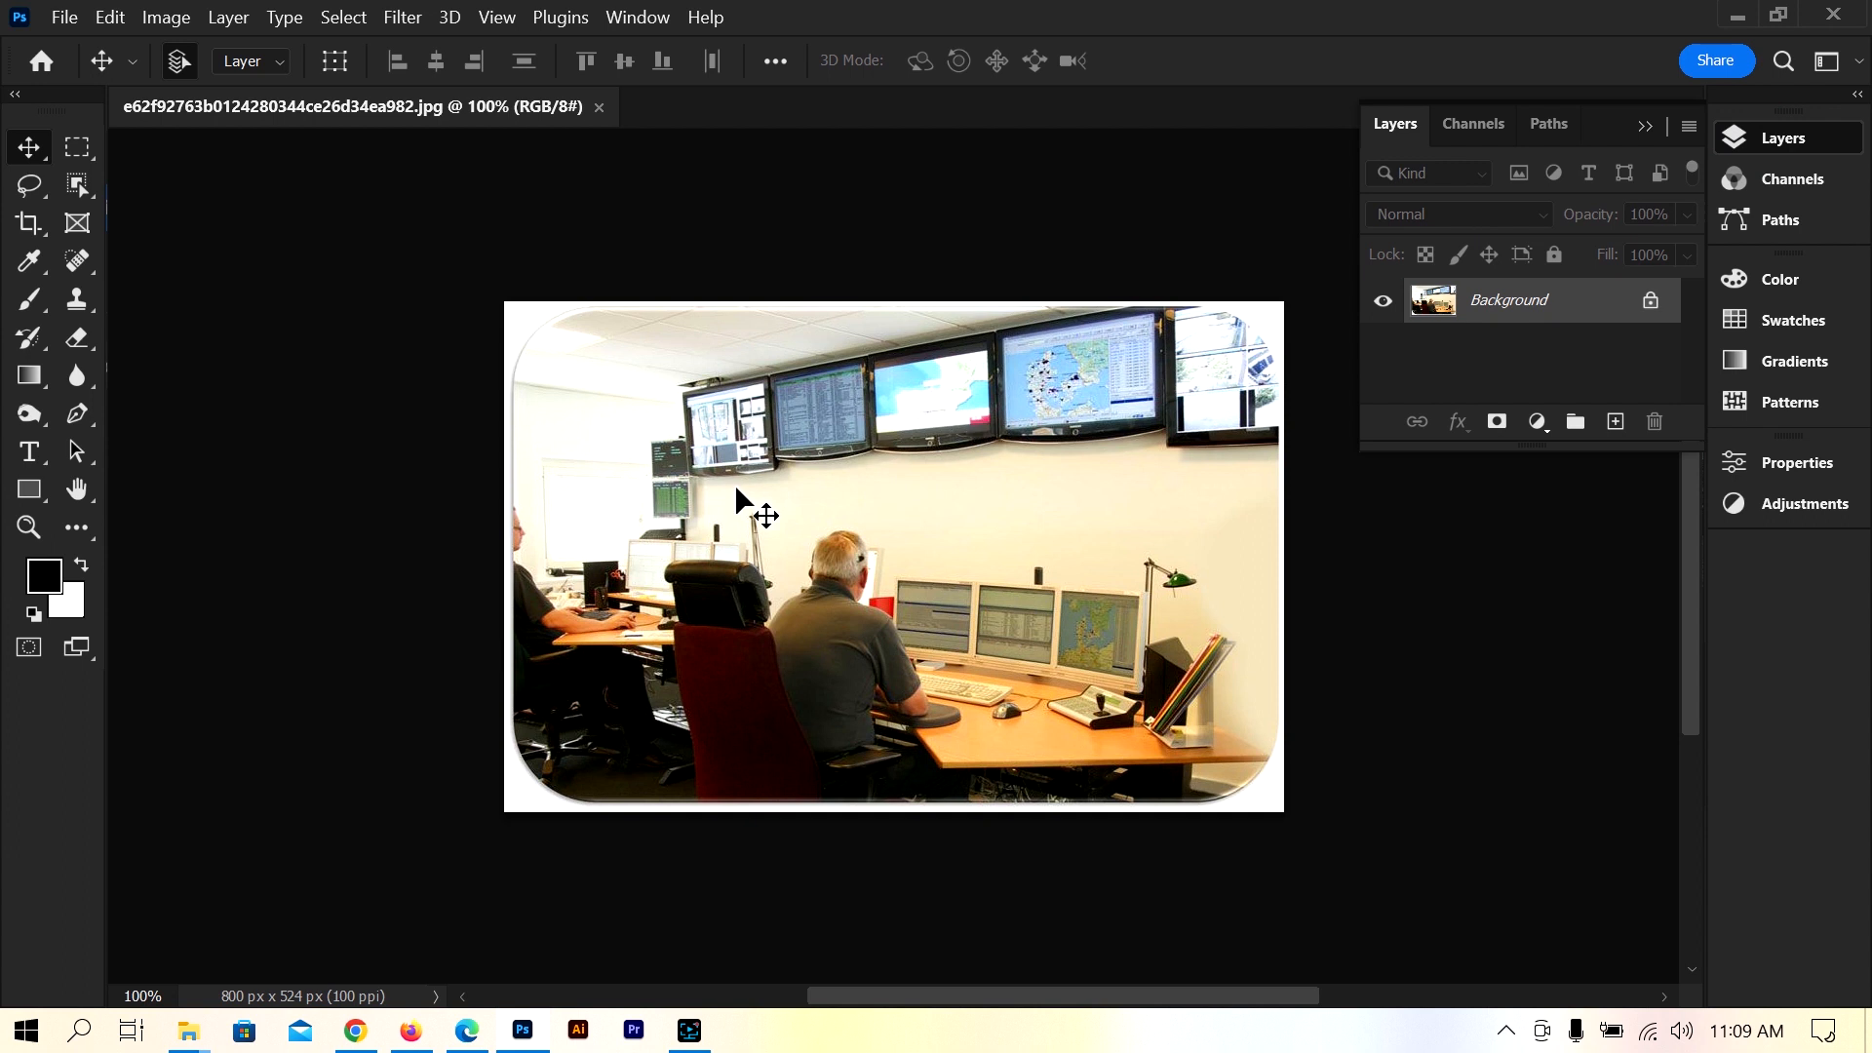
# - Activate the standard Pen Tool
pyautogui.click(368, 353)
pyautogui.click(67, 413)
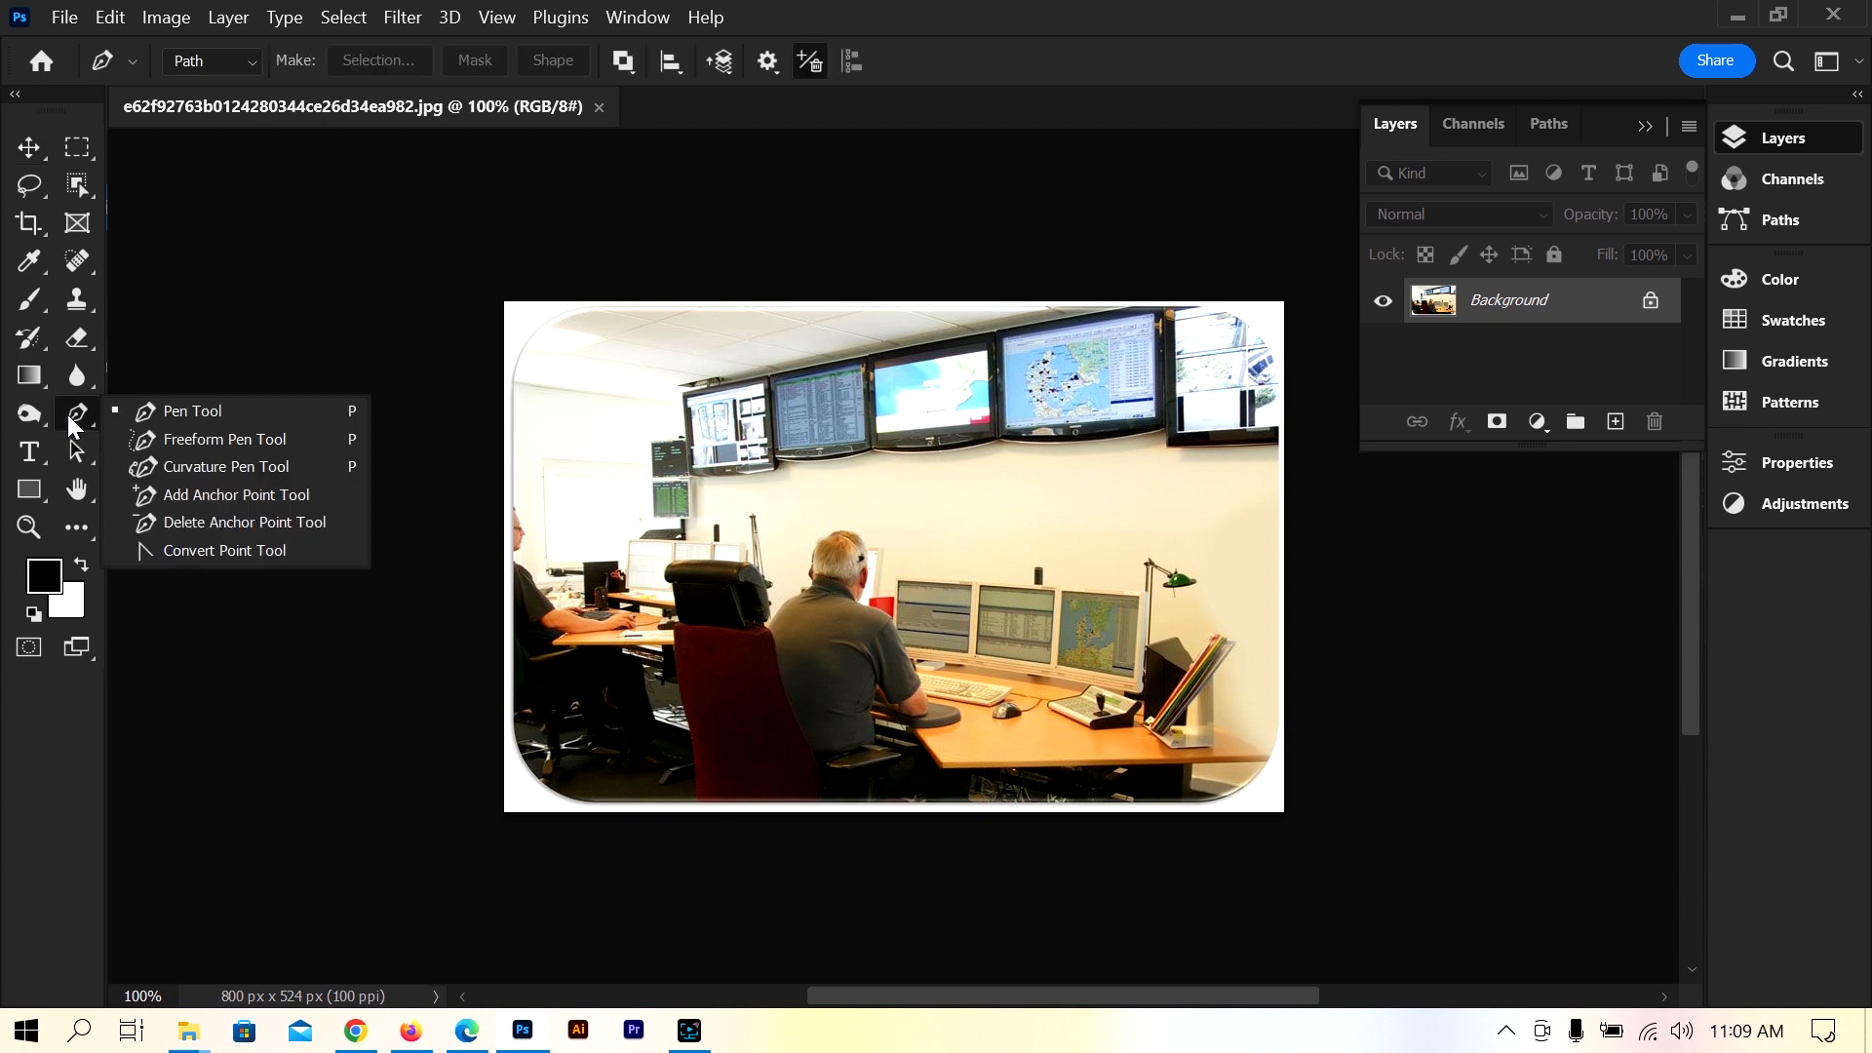
pyautogui.click(175, 413)
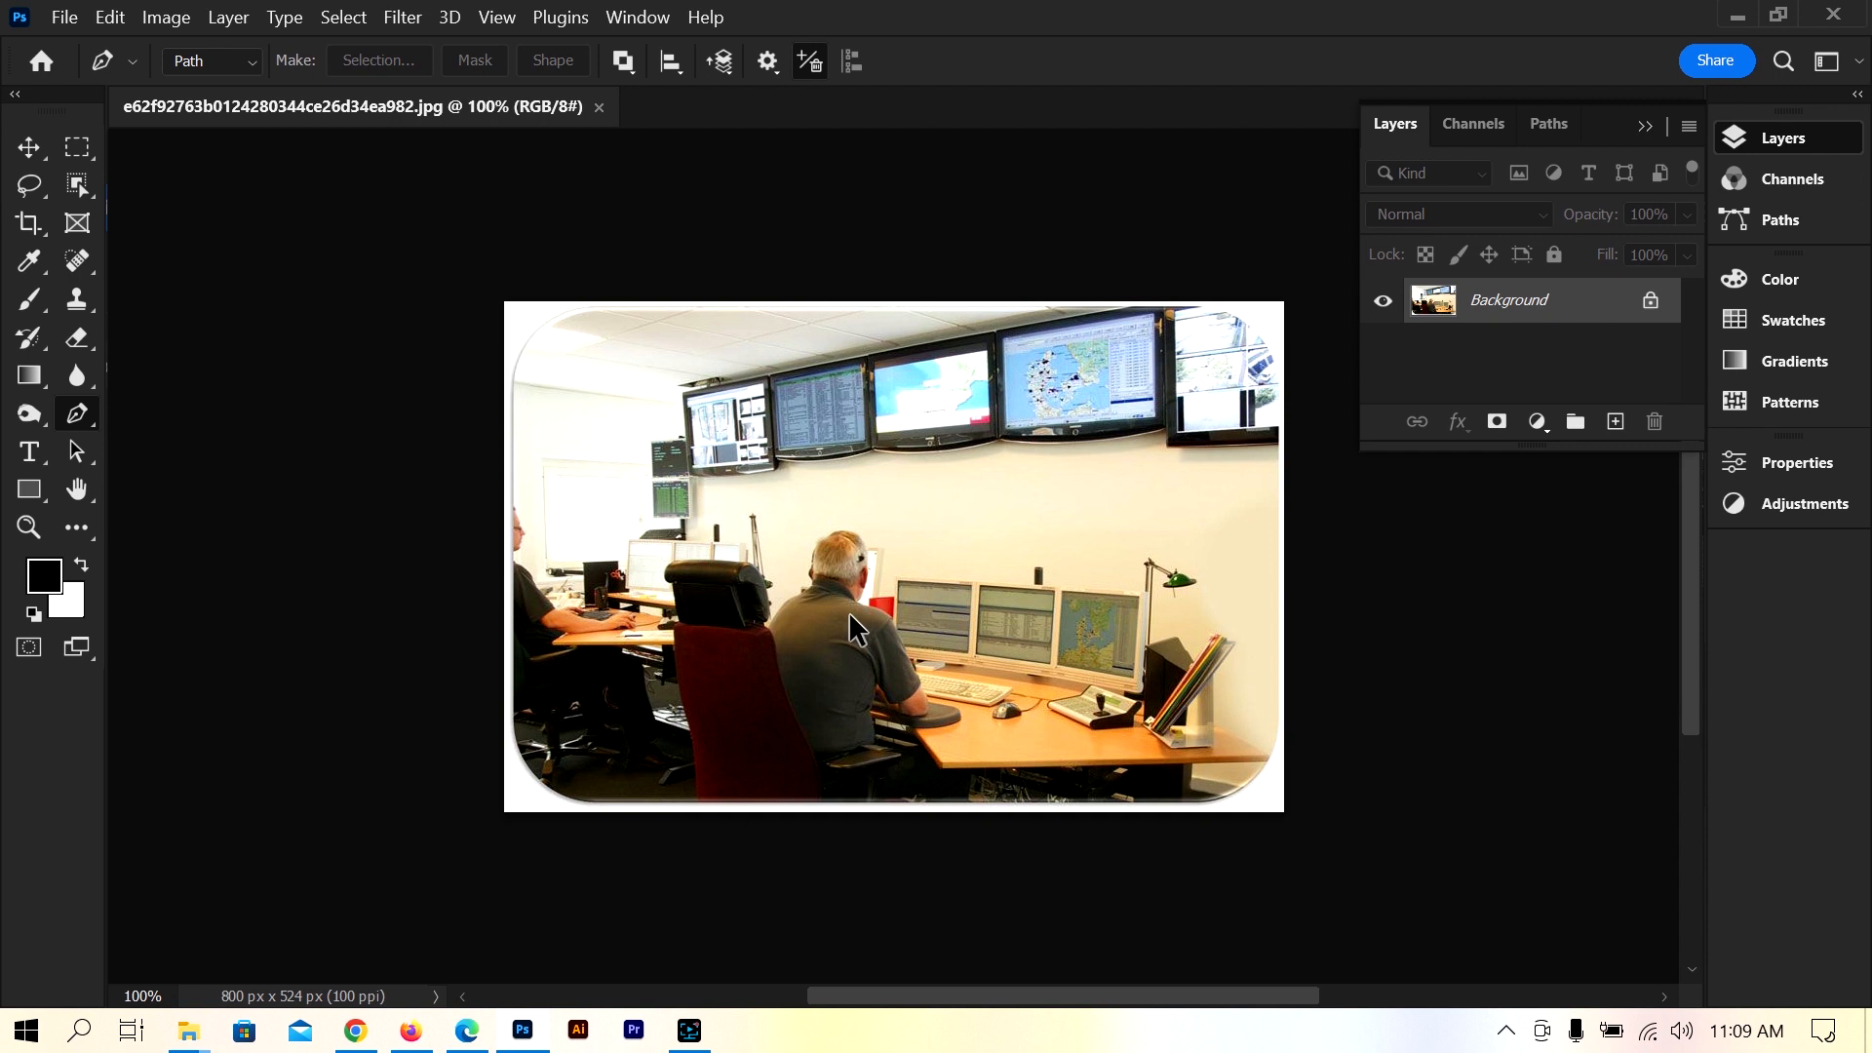
# - Examine the control-room photo at different magnifications, from the whole image to close-ups of the monitors
pyautogui.scroll(4, 848, 614)
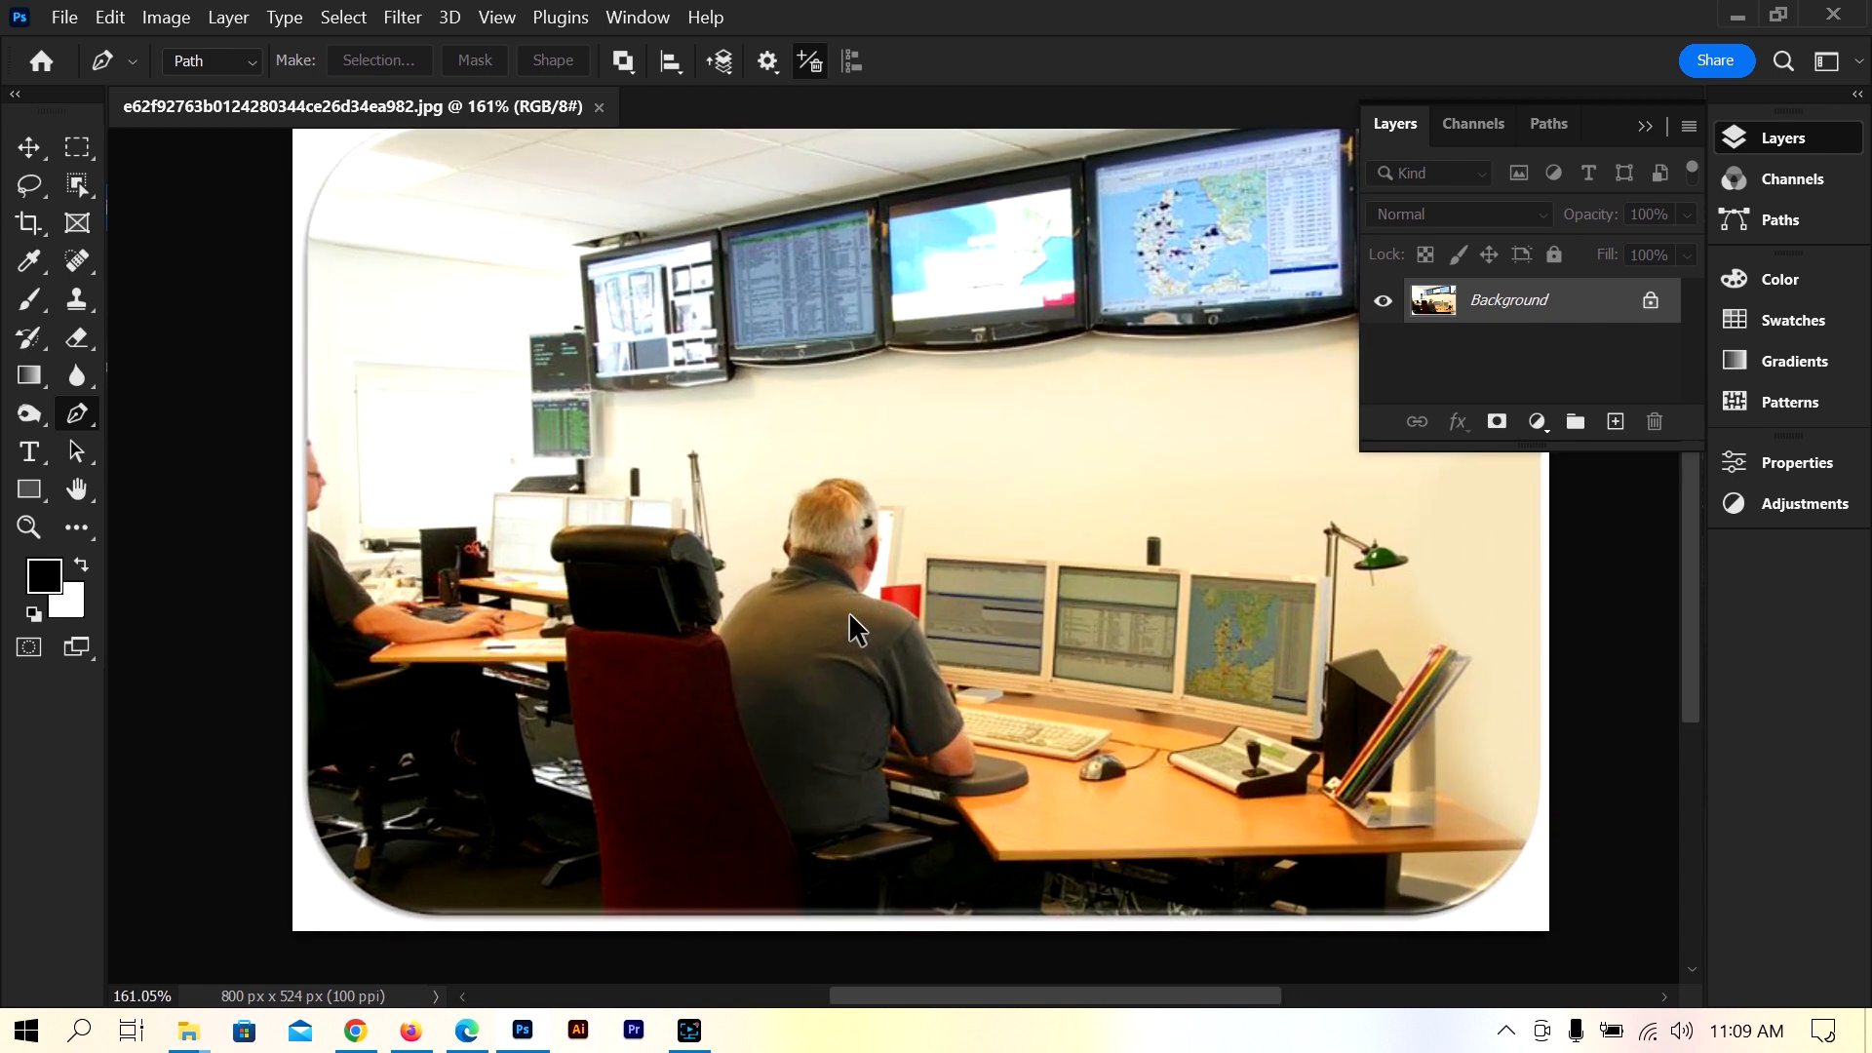
pyautogui.scroll(1, 848, 611)
pyautogui.scroll(-4, 846, 611)
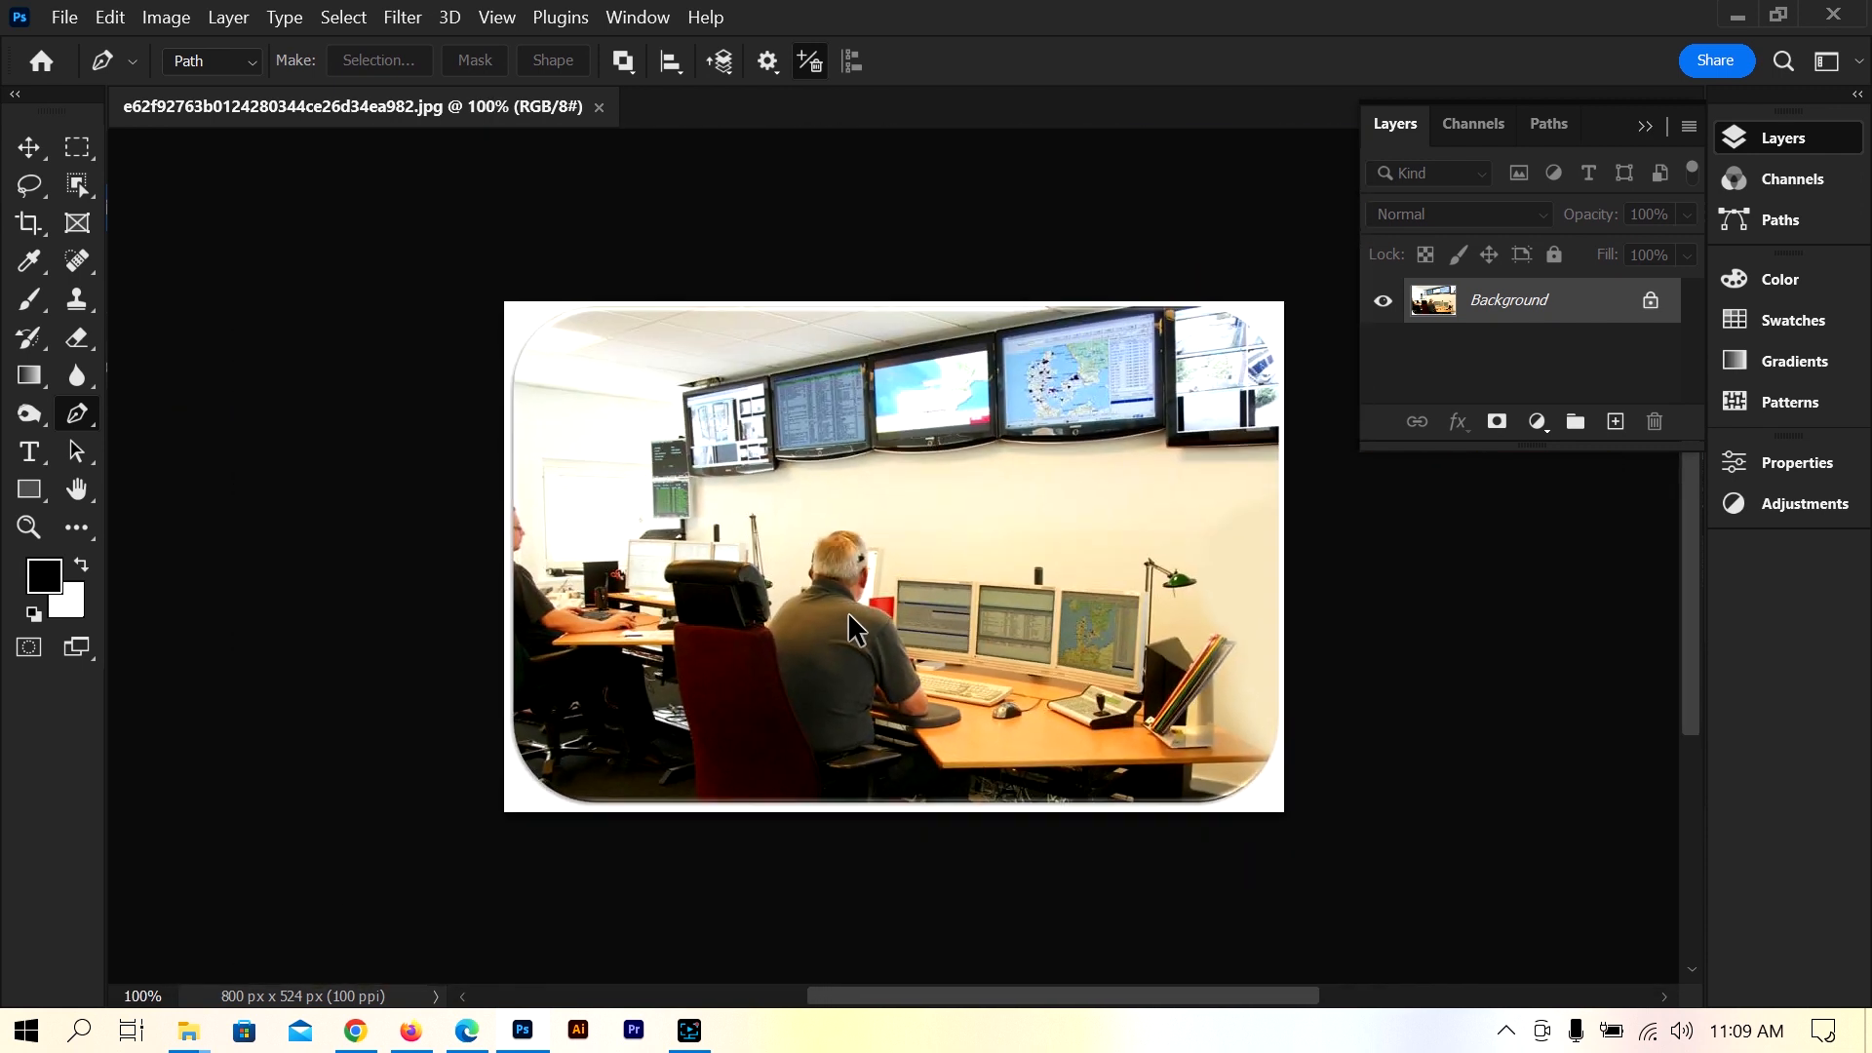
pyautogui.scroll(-1, 846, 611)
pyautogui.scroll(-1, 846, 631)
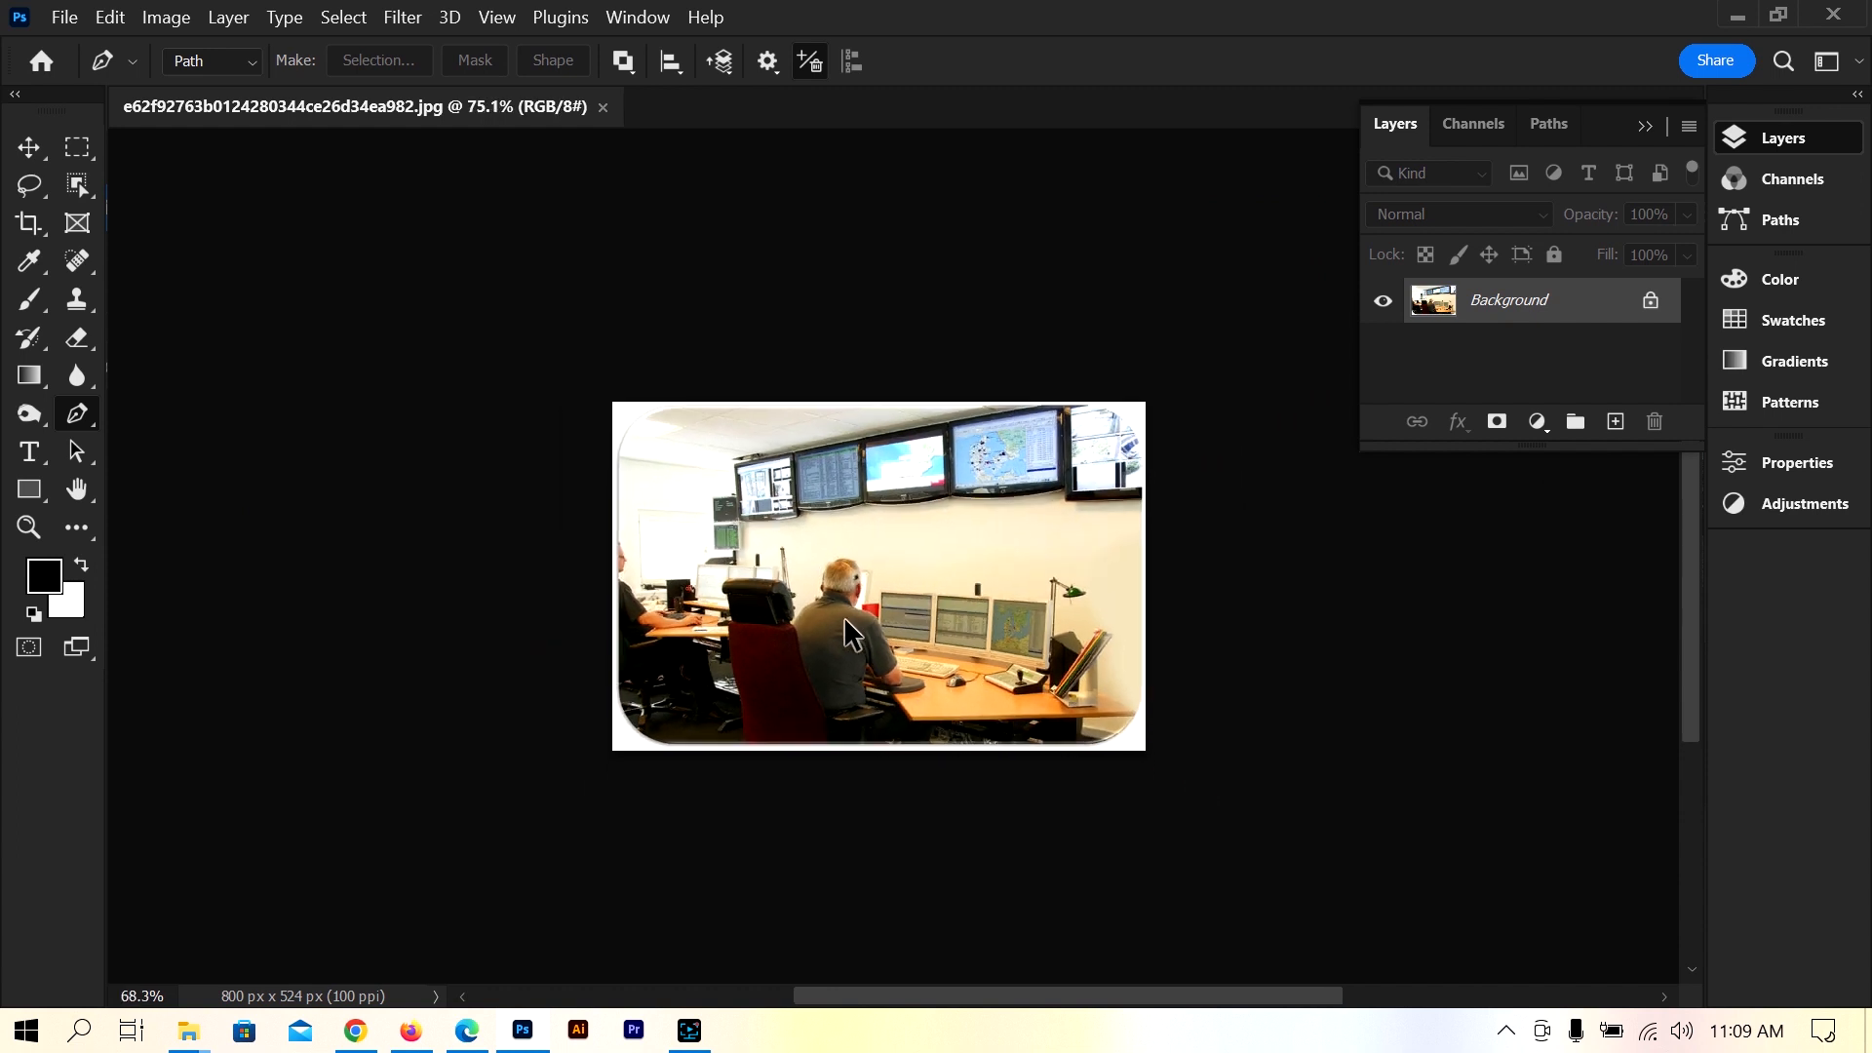
pyautogui.scroll(4, 844, 616)
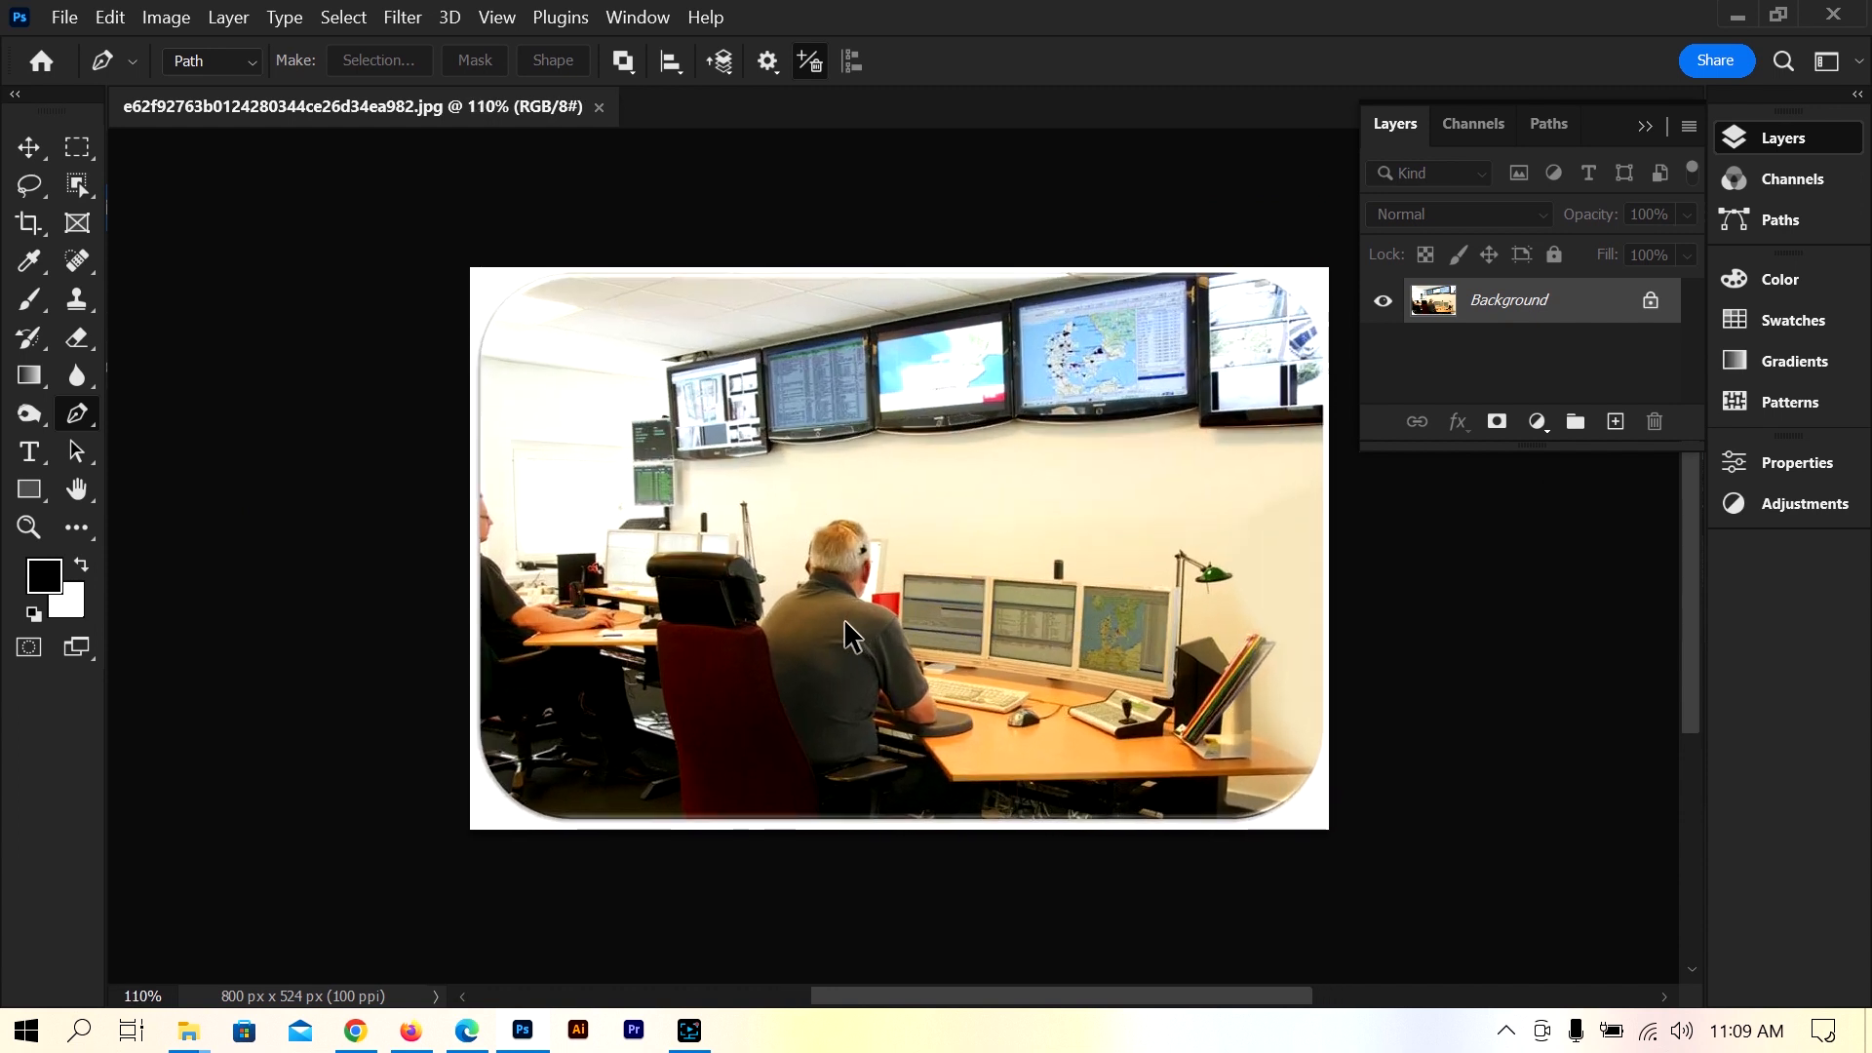
pyautogui.scroll(1, 844, 618)
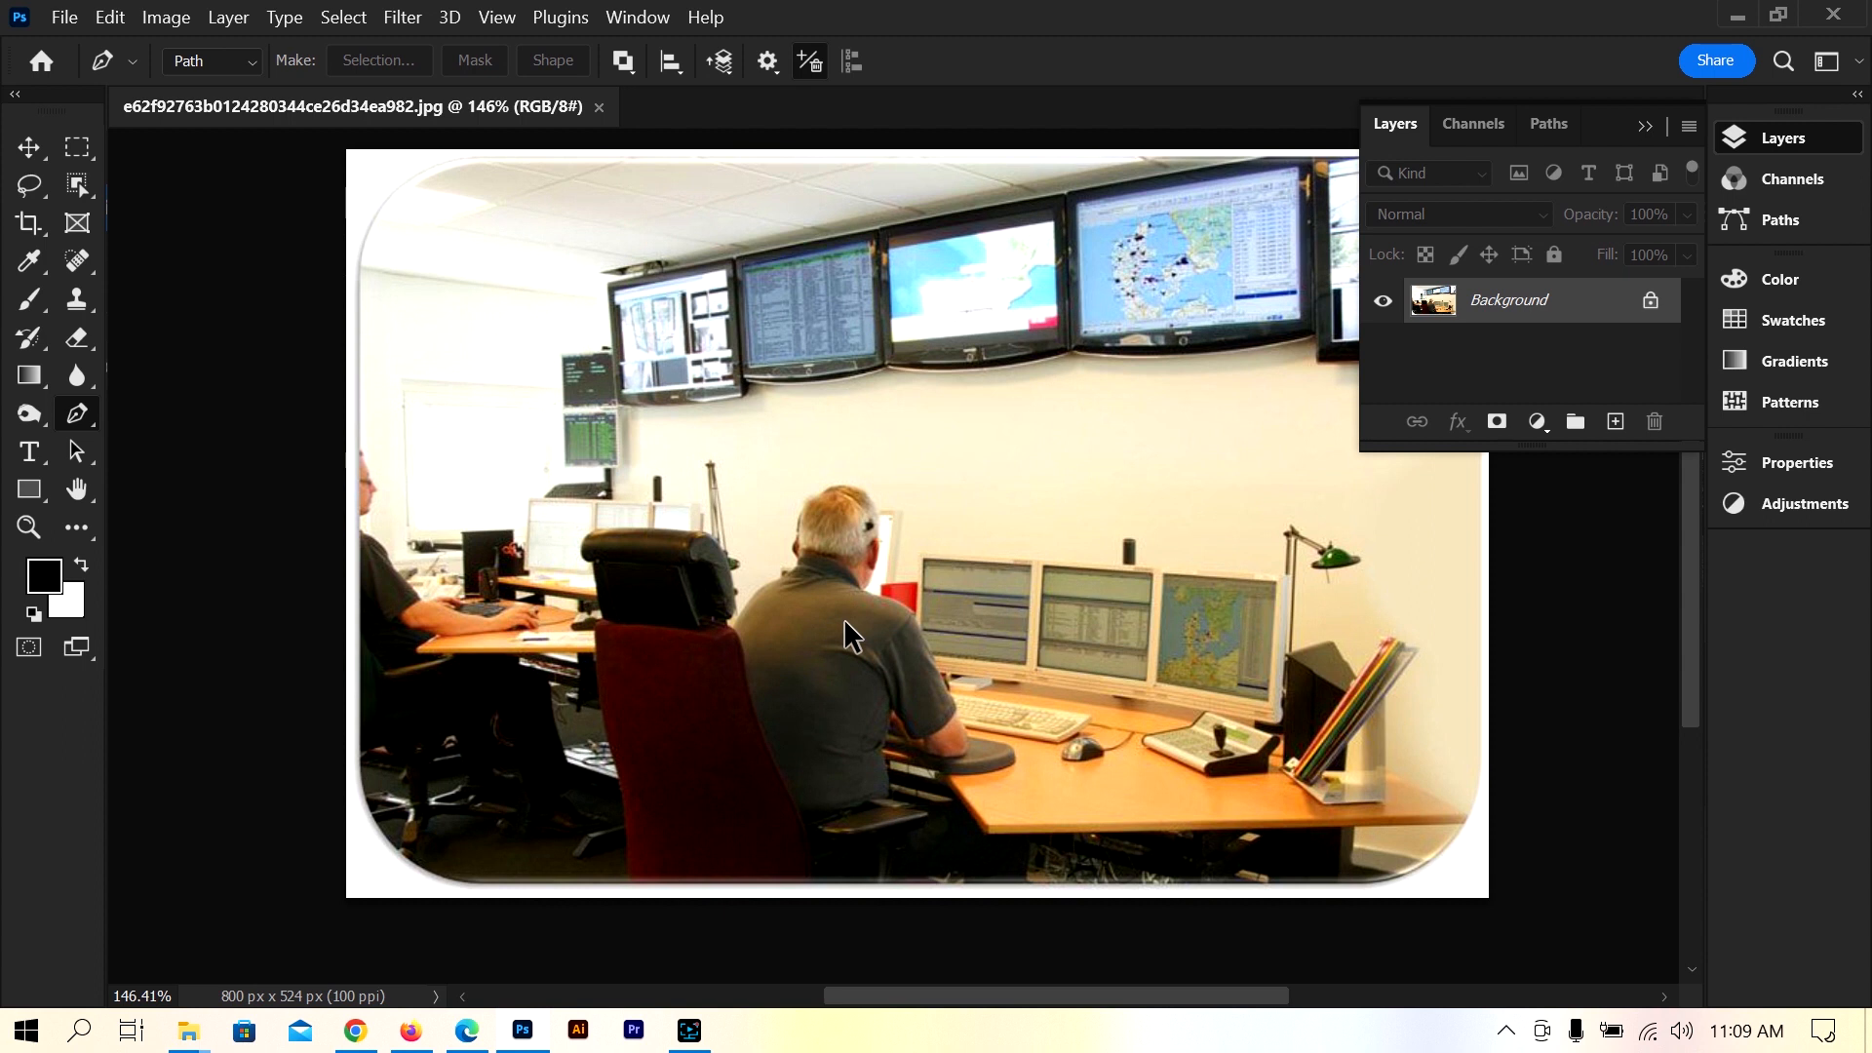
pyautogui.scroll(-8, 844, 620)
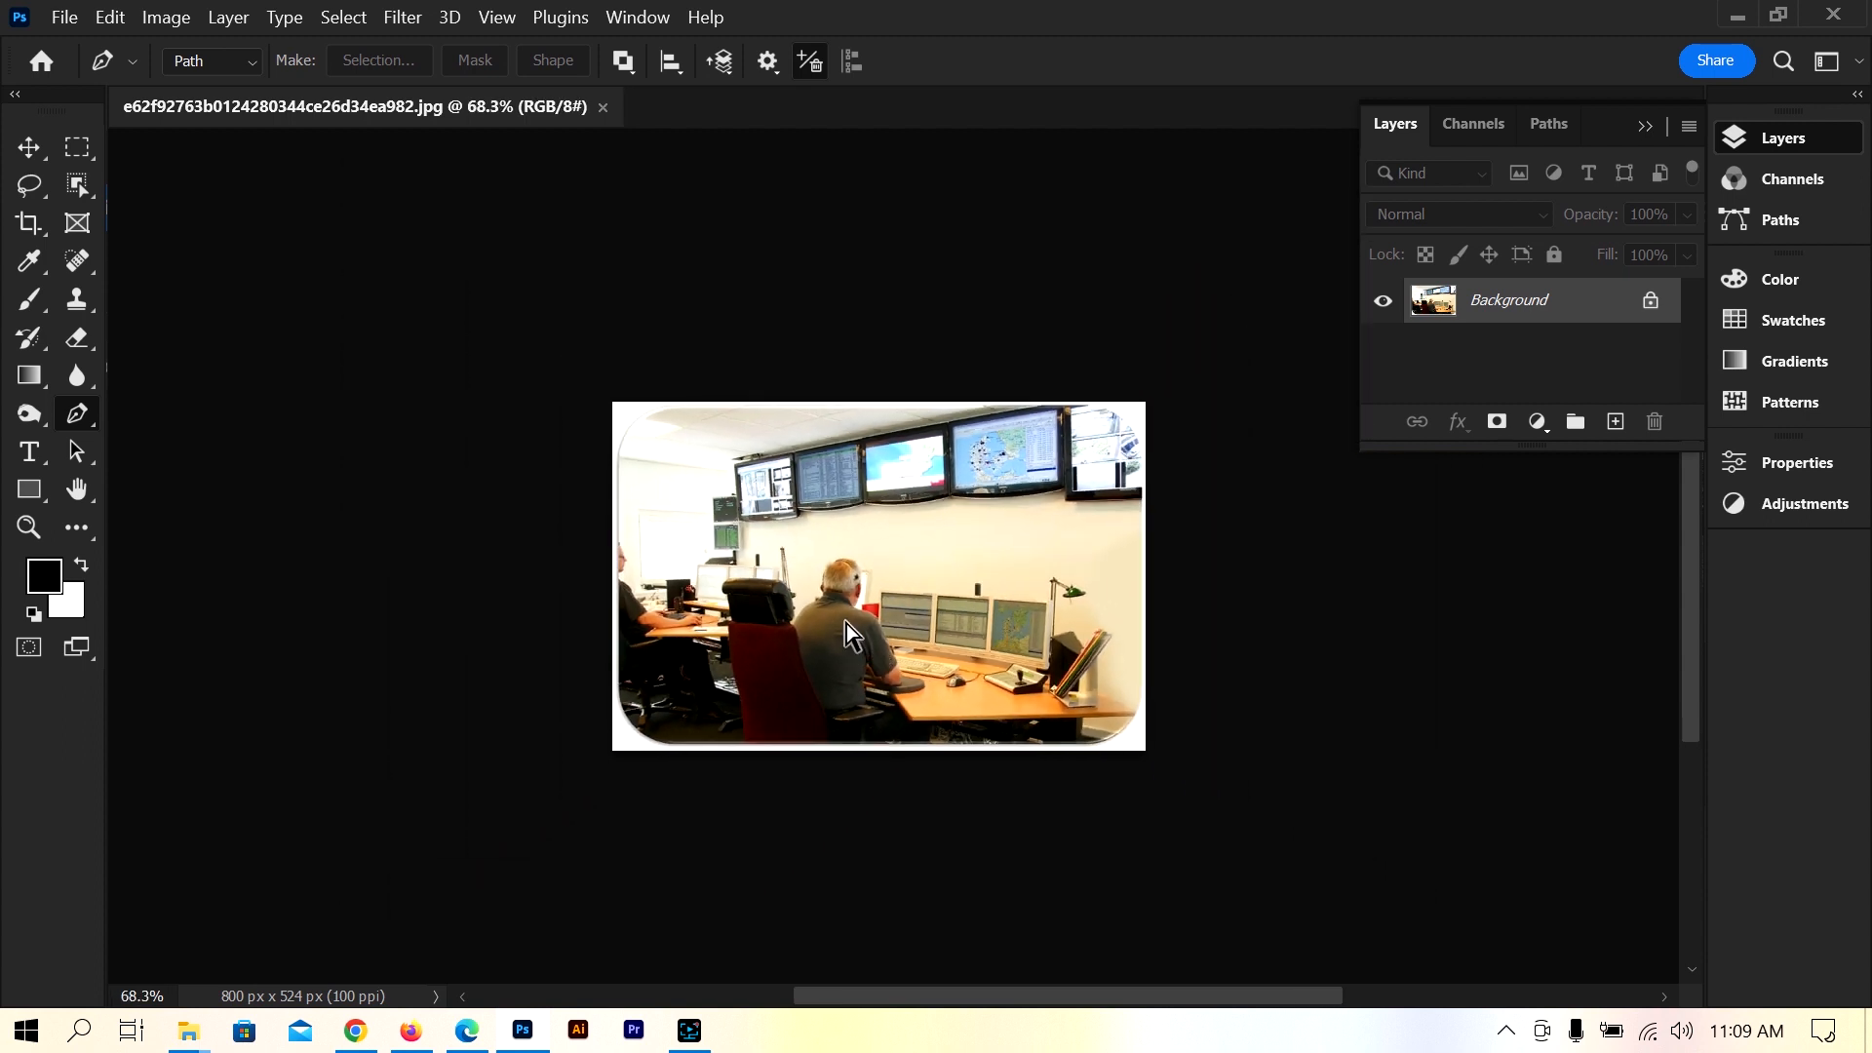
pyautogui.hotkey('ctrl', '+')
pyautogui.hotkey('ctrl', '+')
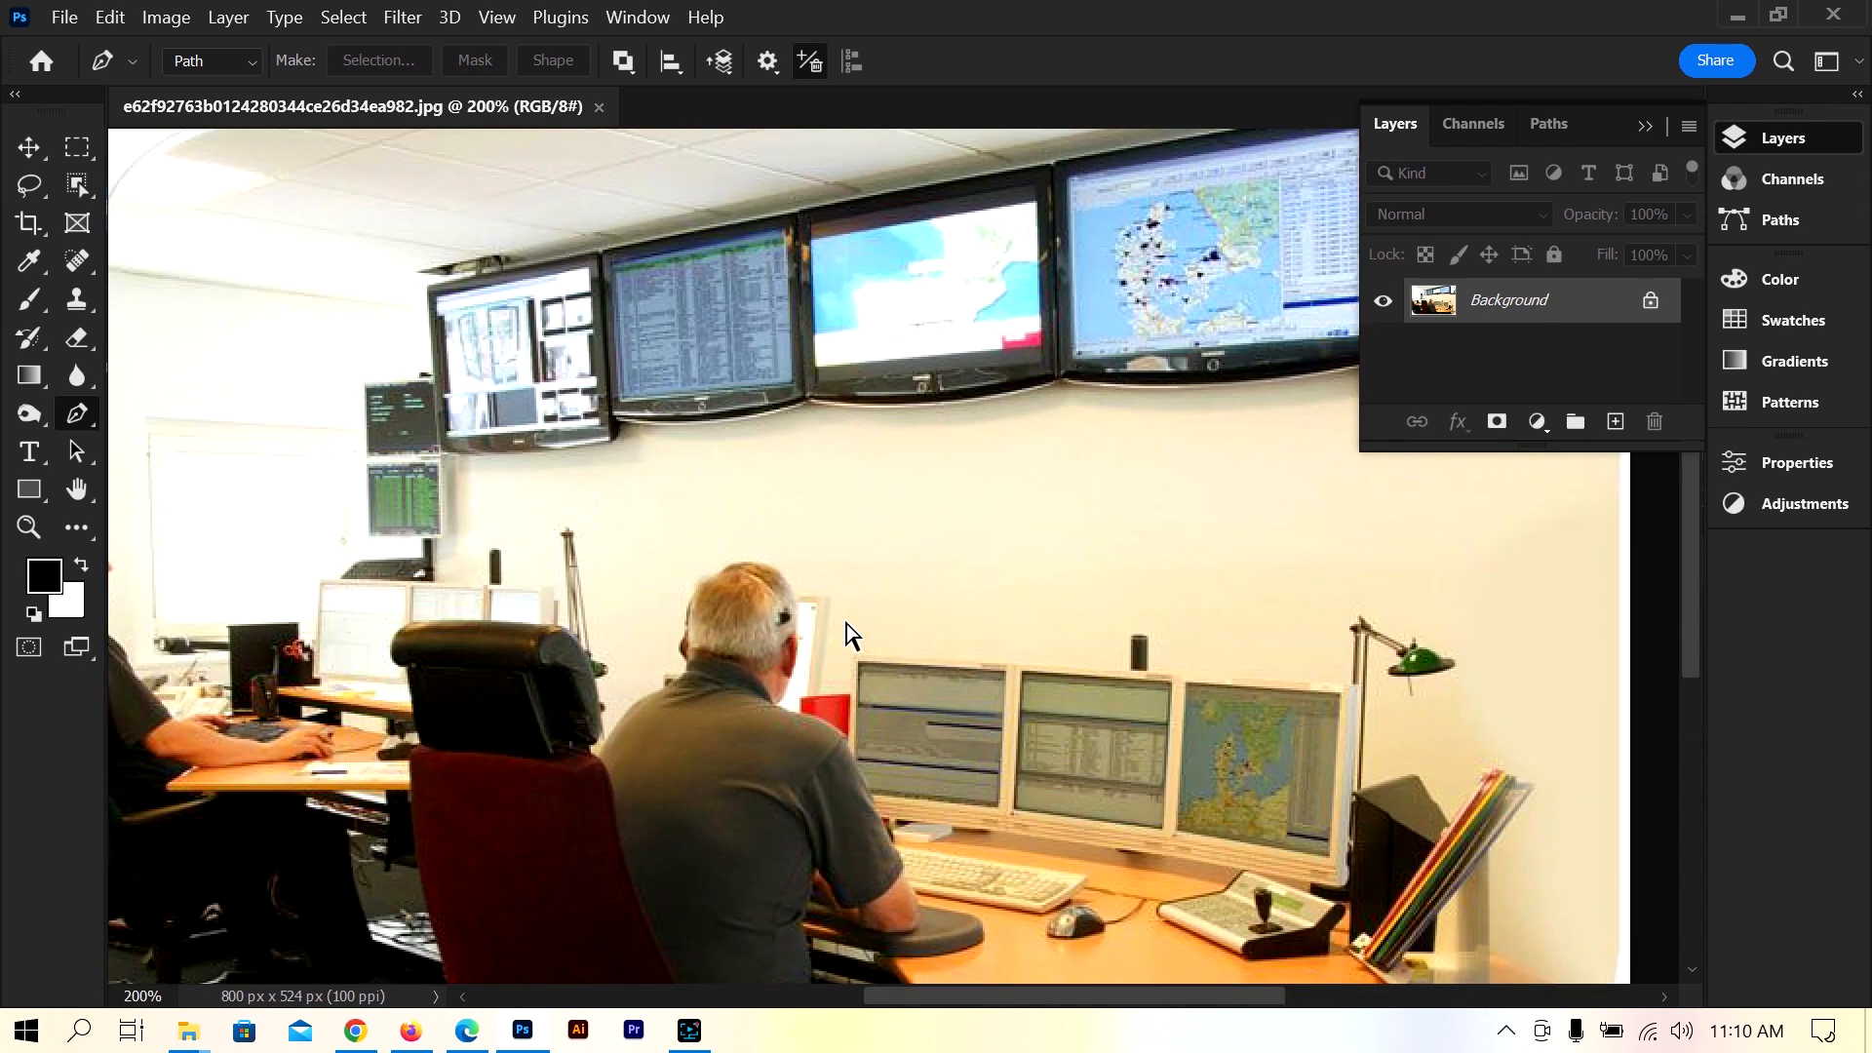
pyautogui.hotkey('ctrl', '-')
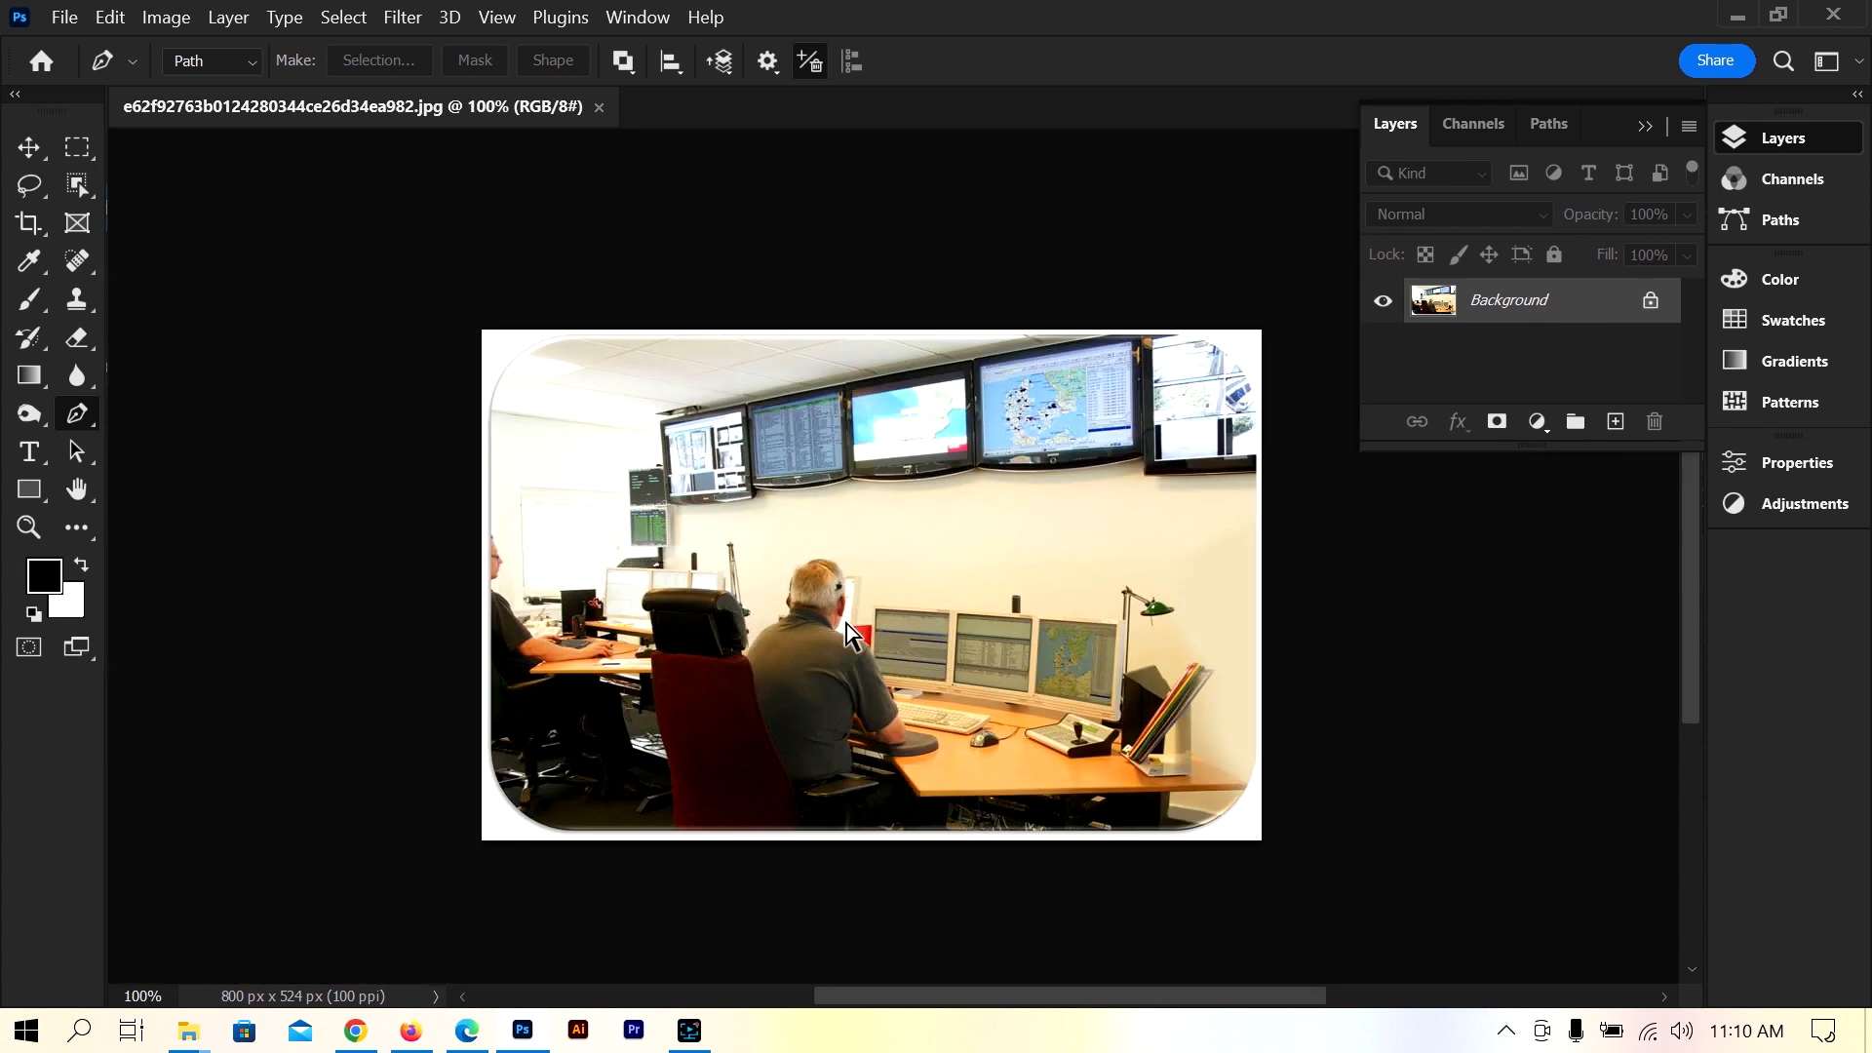
pyautogui.hotkey('ctrl', '-')
pyautogui.hotkey('ctrl', '+')
pyautogui.hotkey('ctrl', '+')
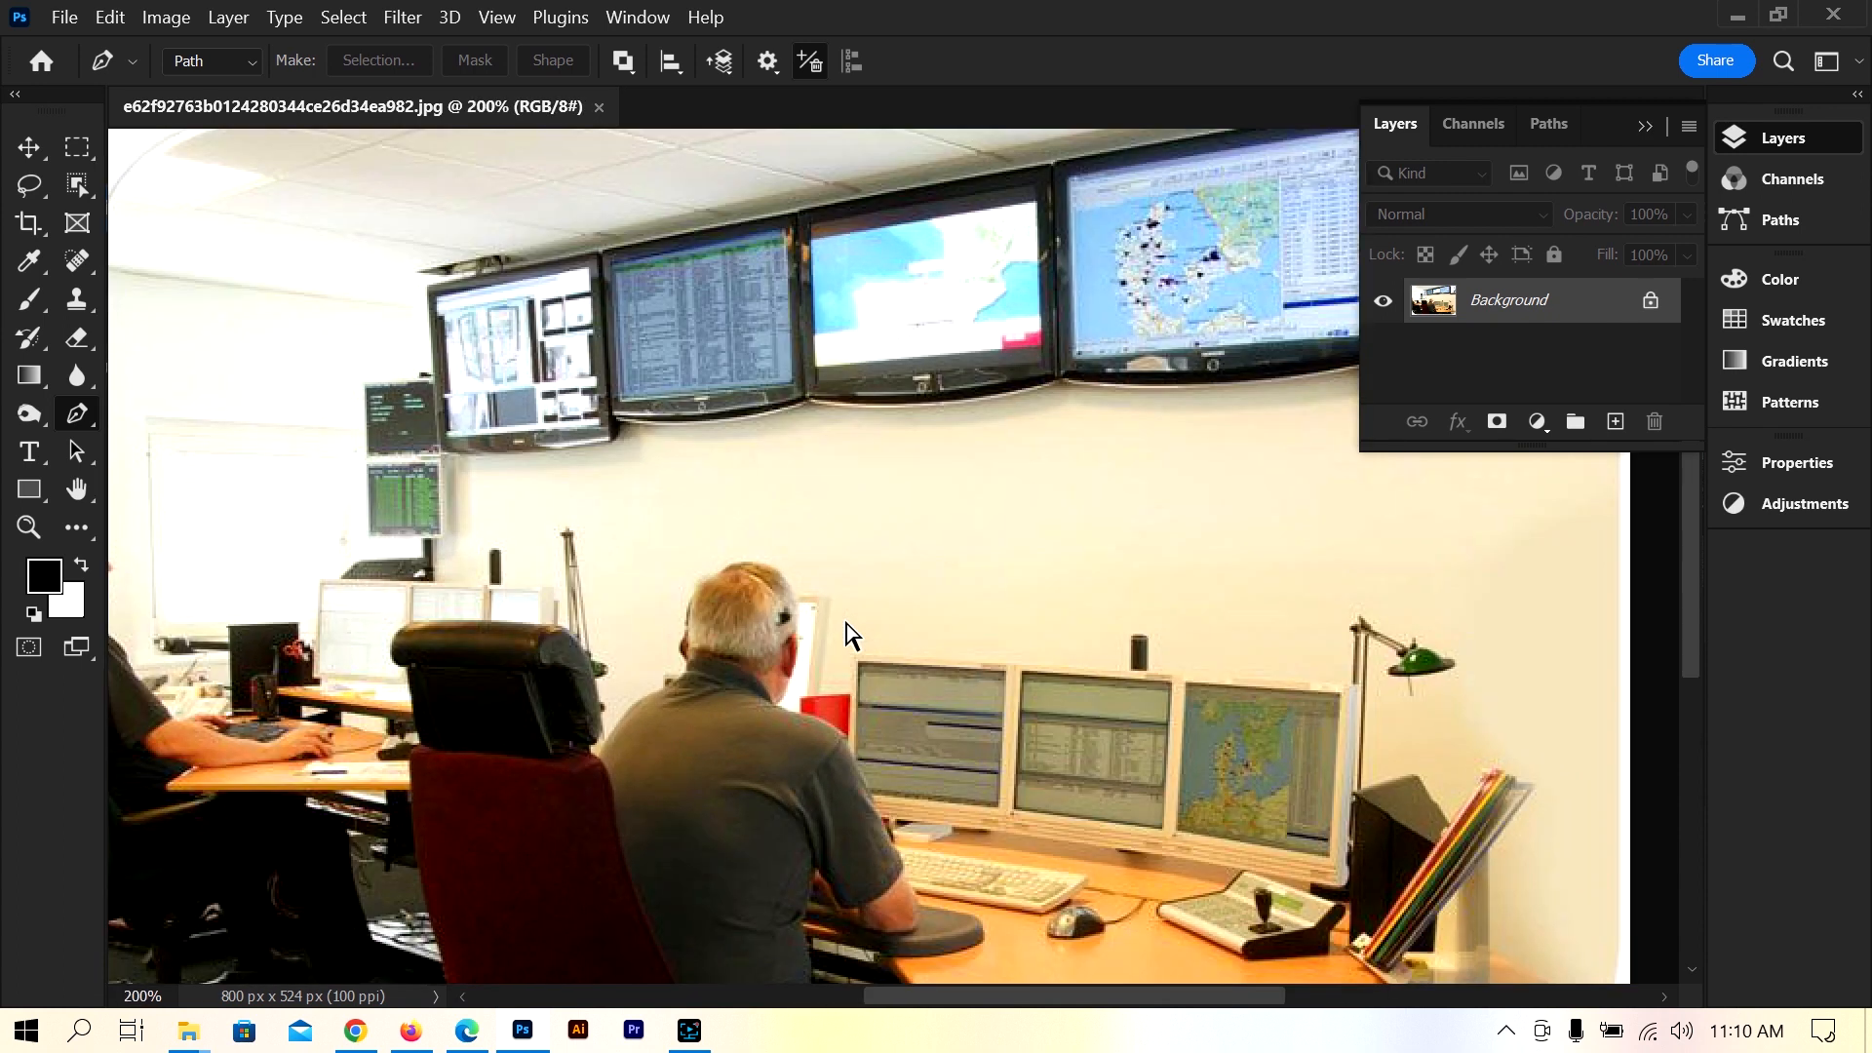
pyautogui.hotkey('ctrl', '+')
pyautogui.hotkey('ctrl', '-')
# - Trace a closed four-corner path around the small green wall monitor and convert it to a selection
pyautogui.scroll(2, 744, 598)
pyautogui.moveTo(924, 657); pyautogui.dragTo(547, 344)
pyautogui.moveTo(873, 397); pyautogui.dragTo(841, 316)
pyautogui.moveTo(727, 626); pyautogui.dragTo(702, 596)
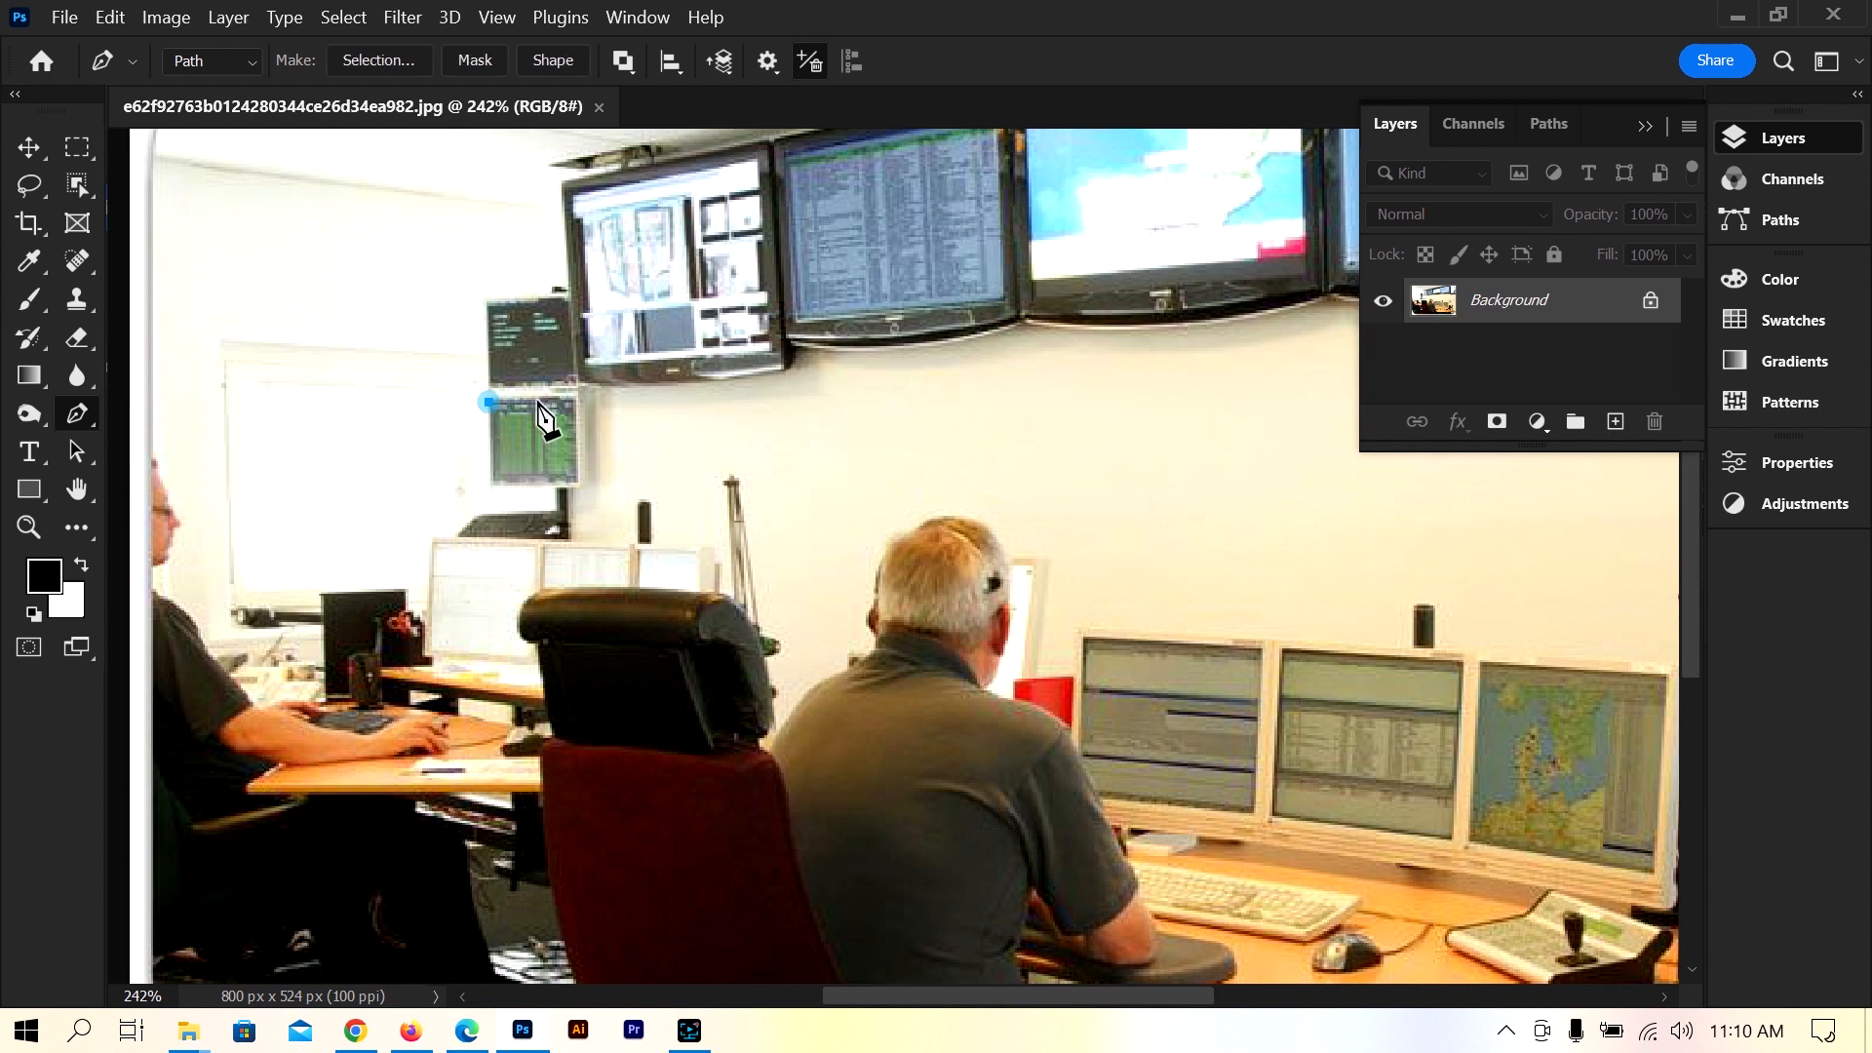
pyautogui.click(489, 402)
pyautogui.click(576, 397)
pyautogui.click(576, 482)
pyautogui.click(490, 482)
pyautogui.click(488, 403)
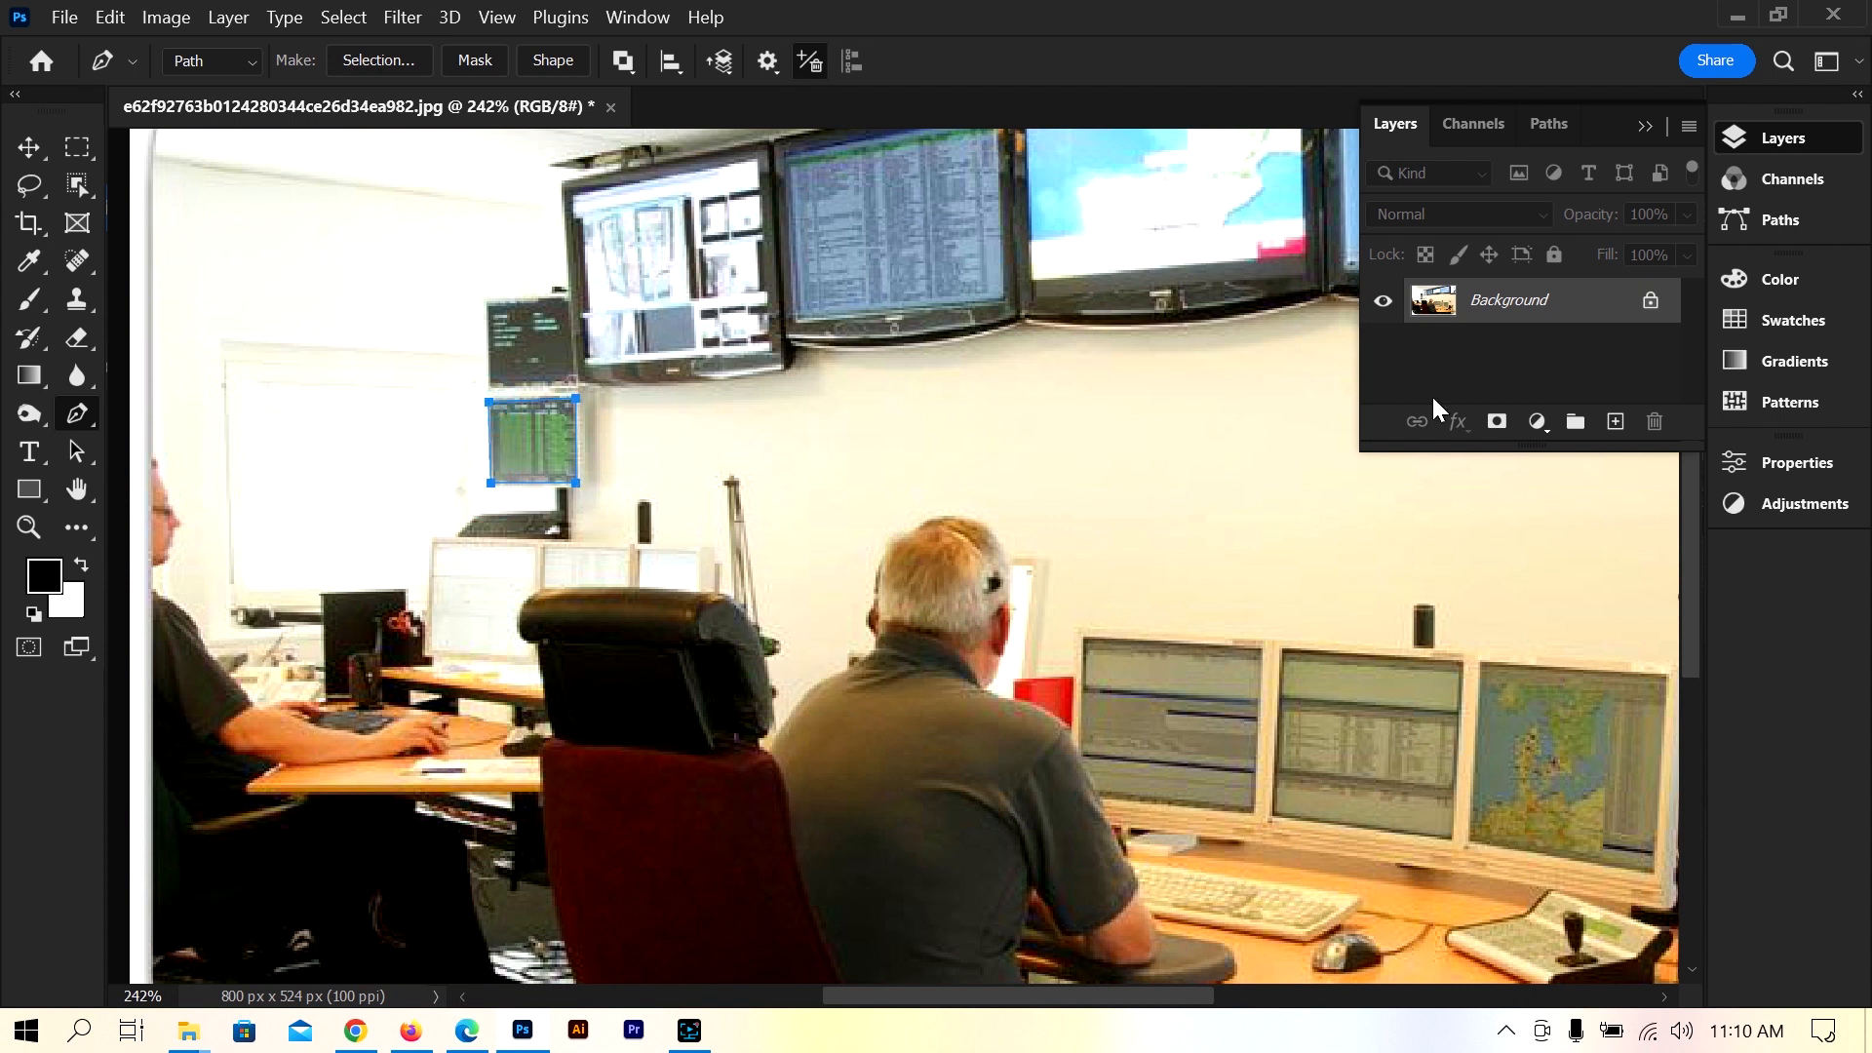
pyautogui.click(13, 148)
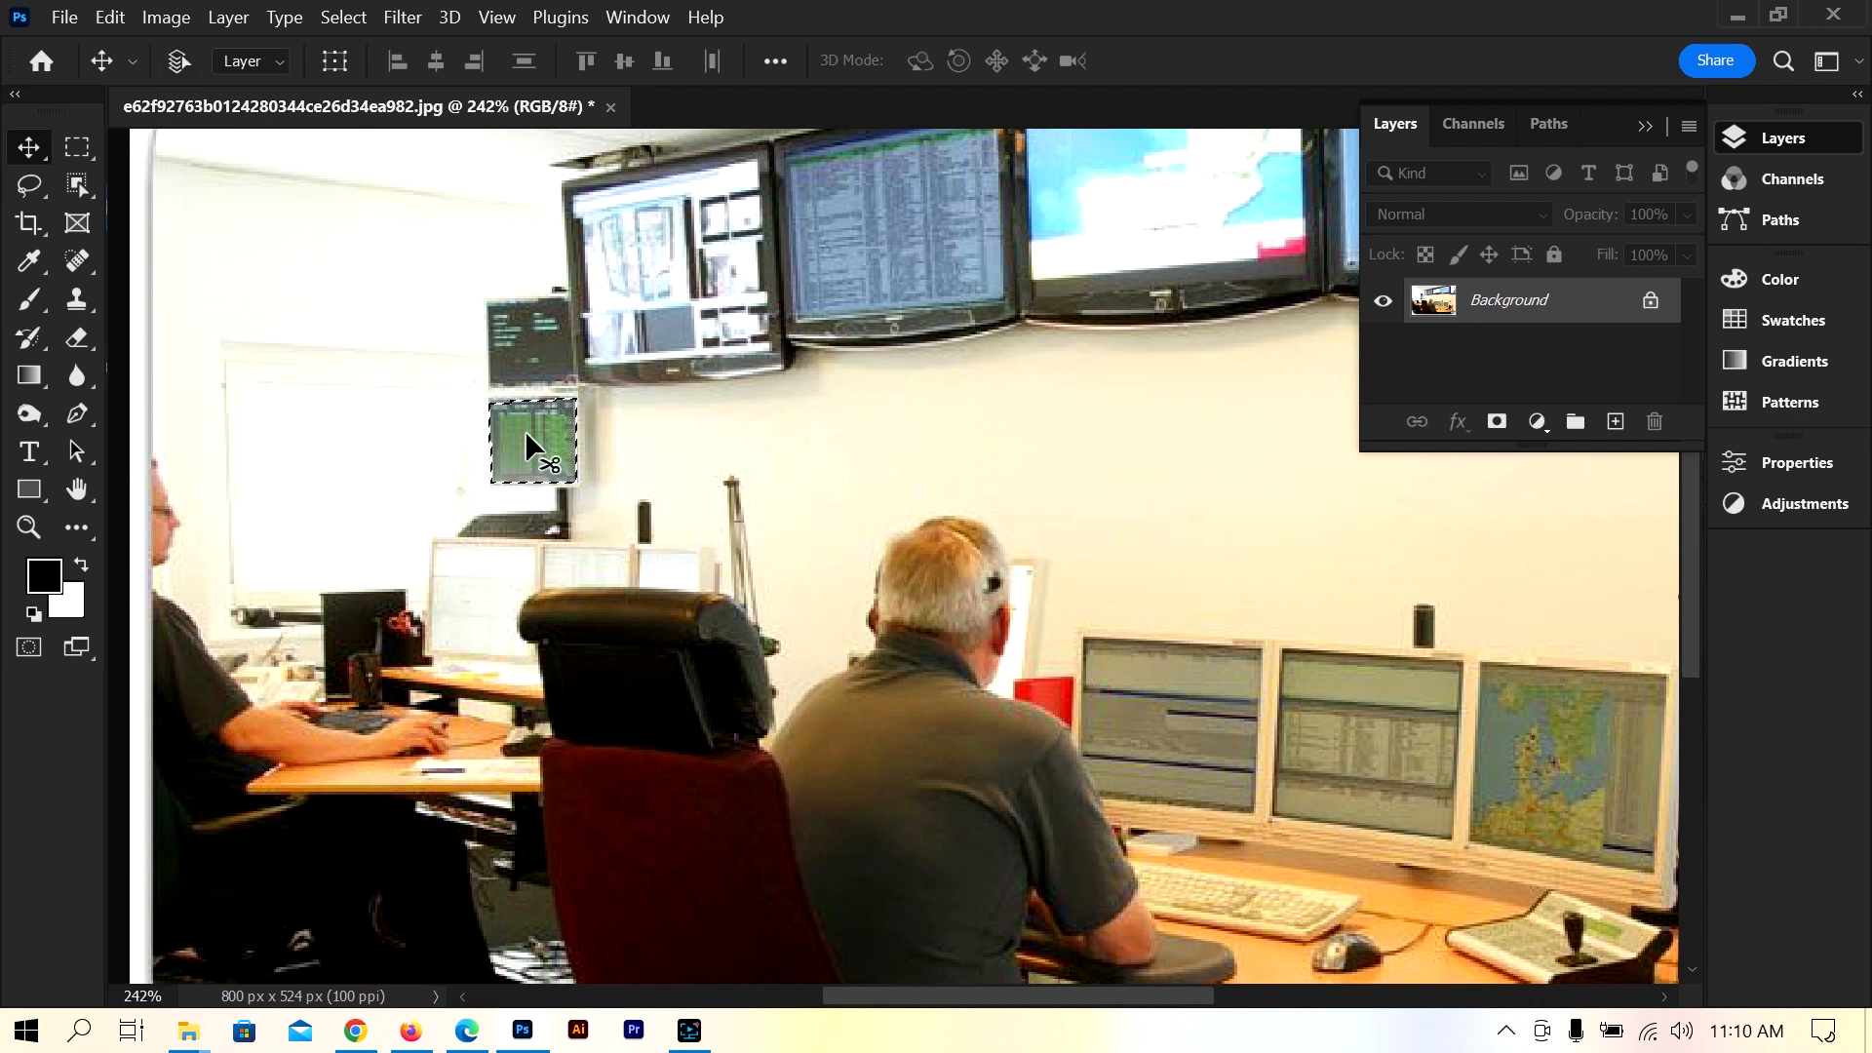
# - Copy the selected green monitor to a new layer and move it with the Background layer hidden
pyautogui.hotkey('ctrl', 'j')
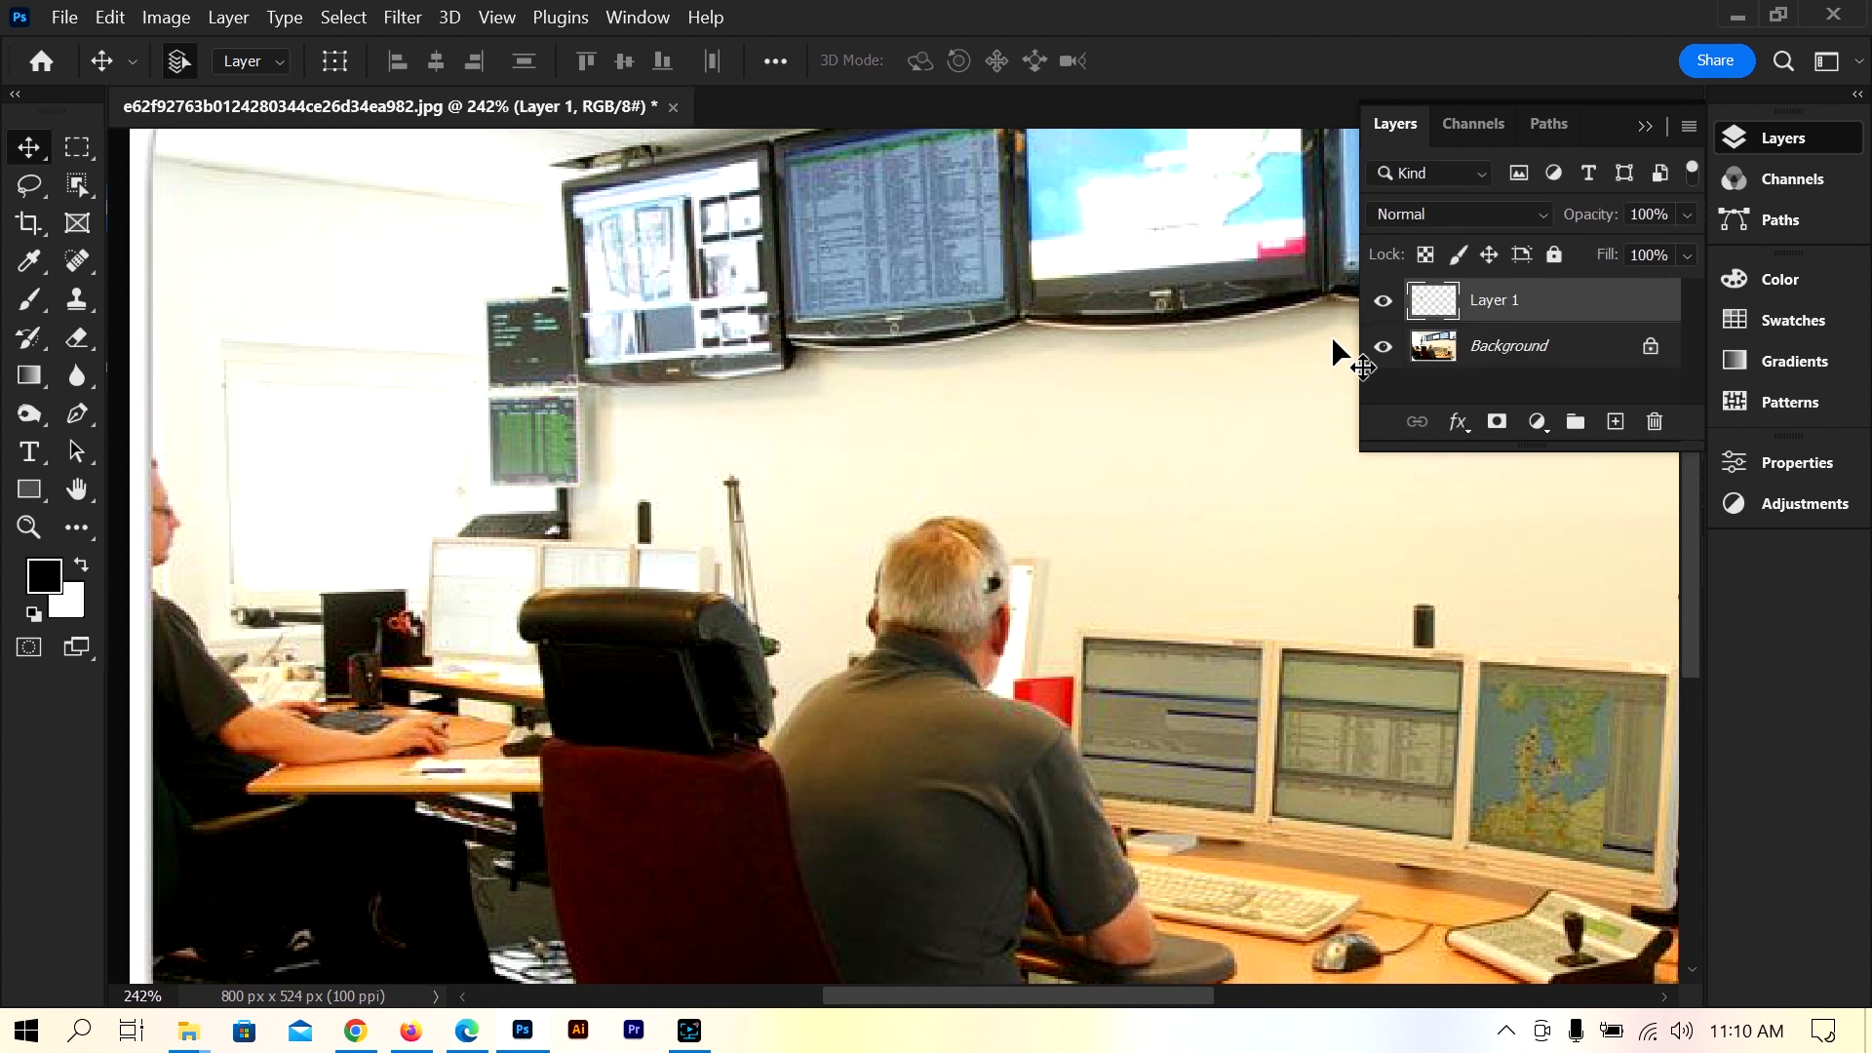
pyautogui.click(1382, 346)
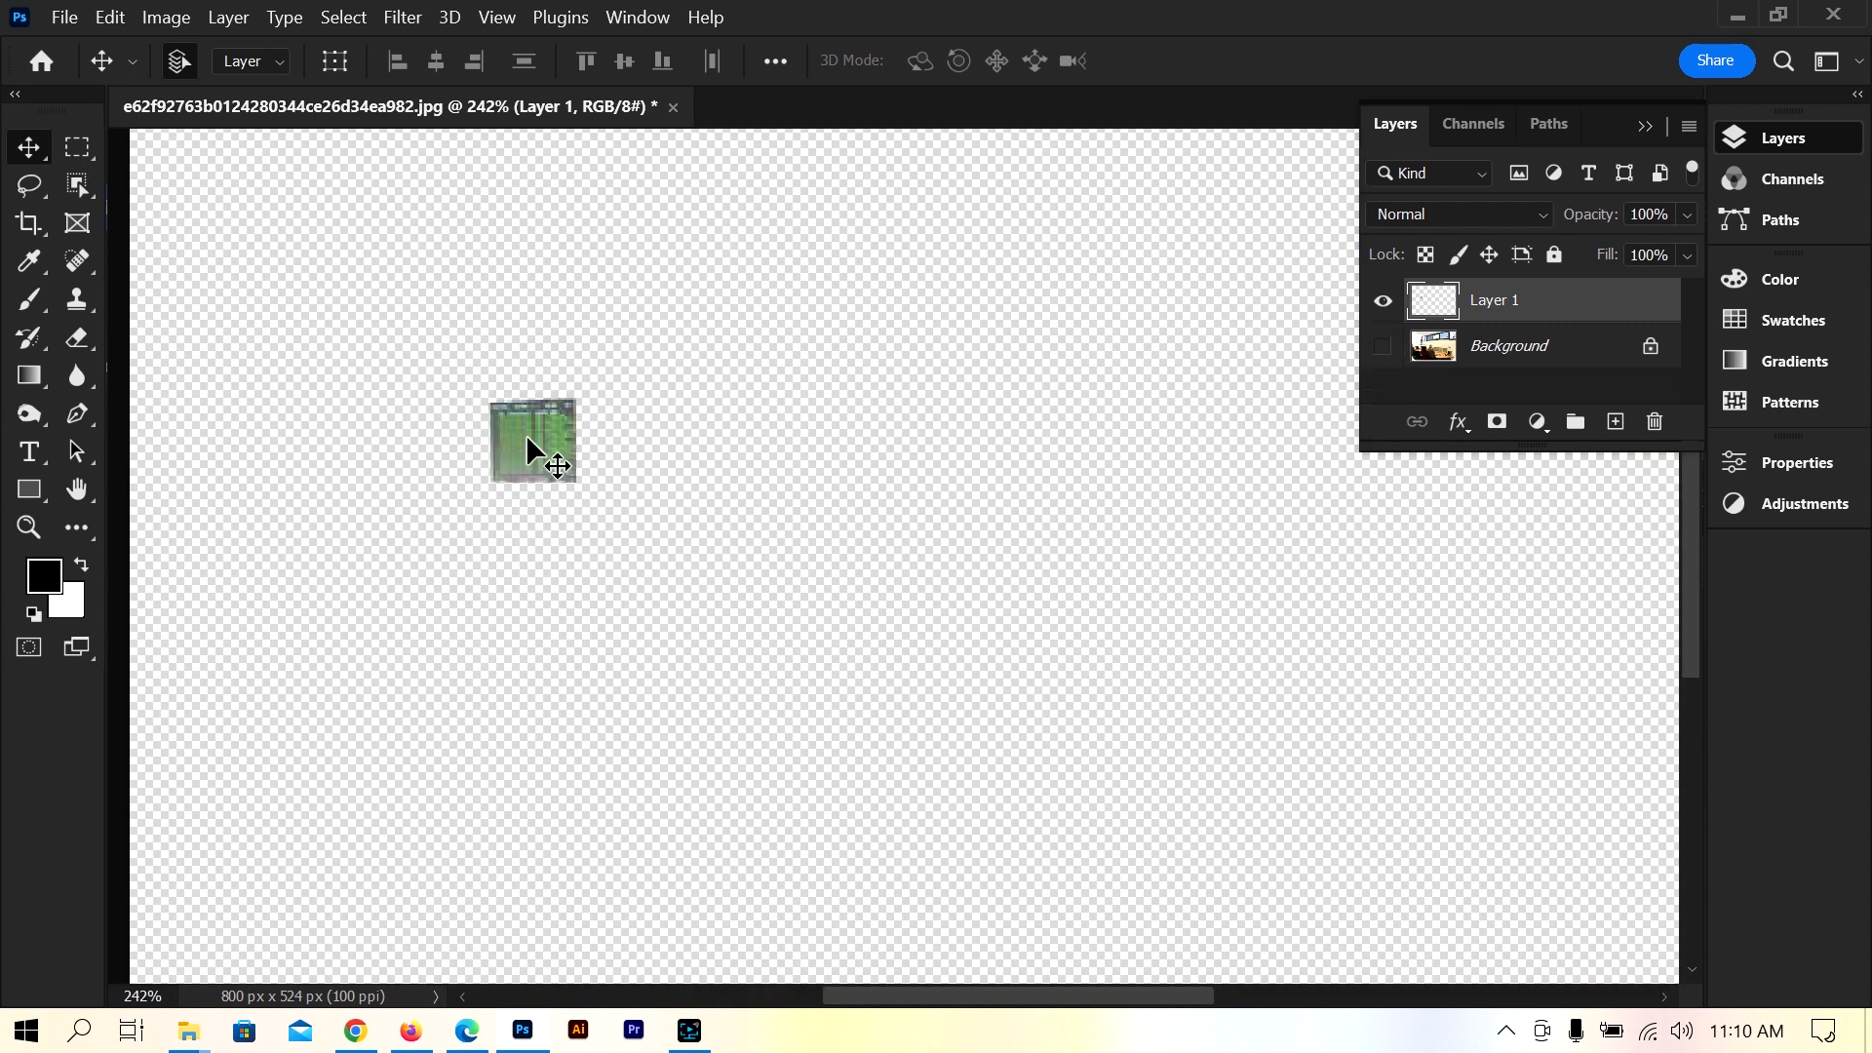
pyautogui.moveTo(526, 438); pyautogui.dragTo(886, 532)
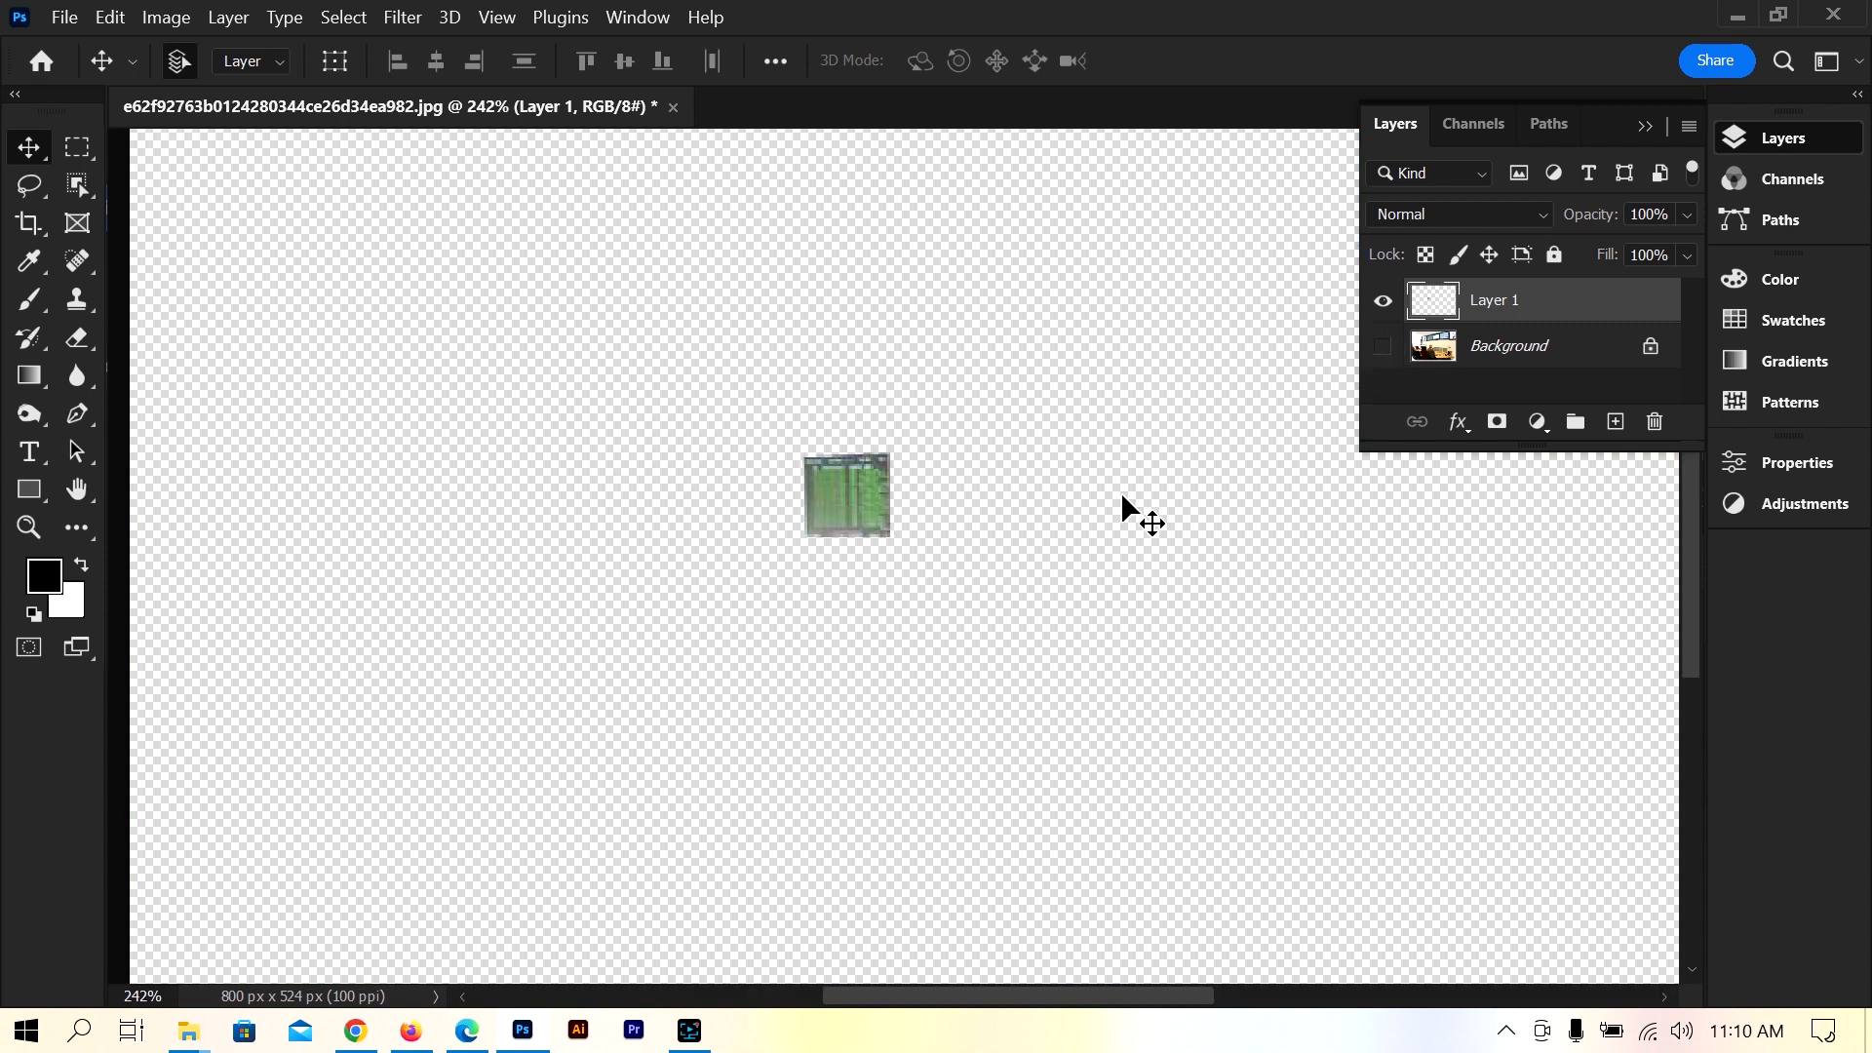
# - Undo the move, the hiding of the Background and the layer copy, back to the monitor selection
pyautogui.hotkey('ctrl', 'z')
pyautogui.hotkey('ctrl', 'z')
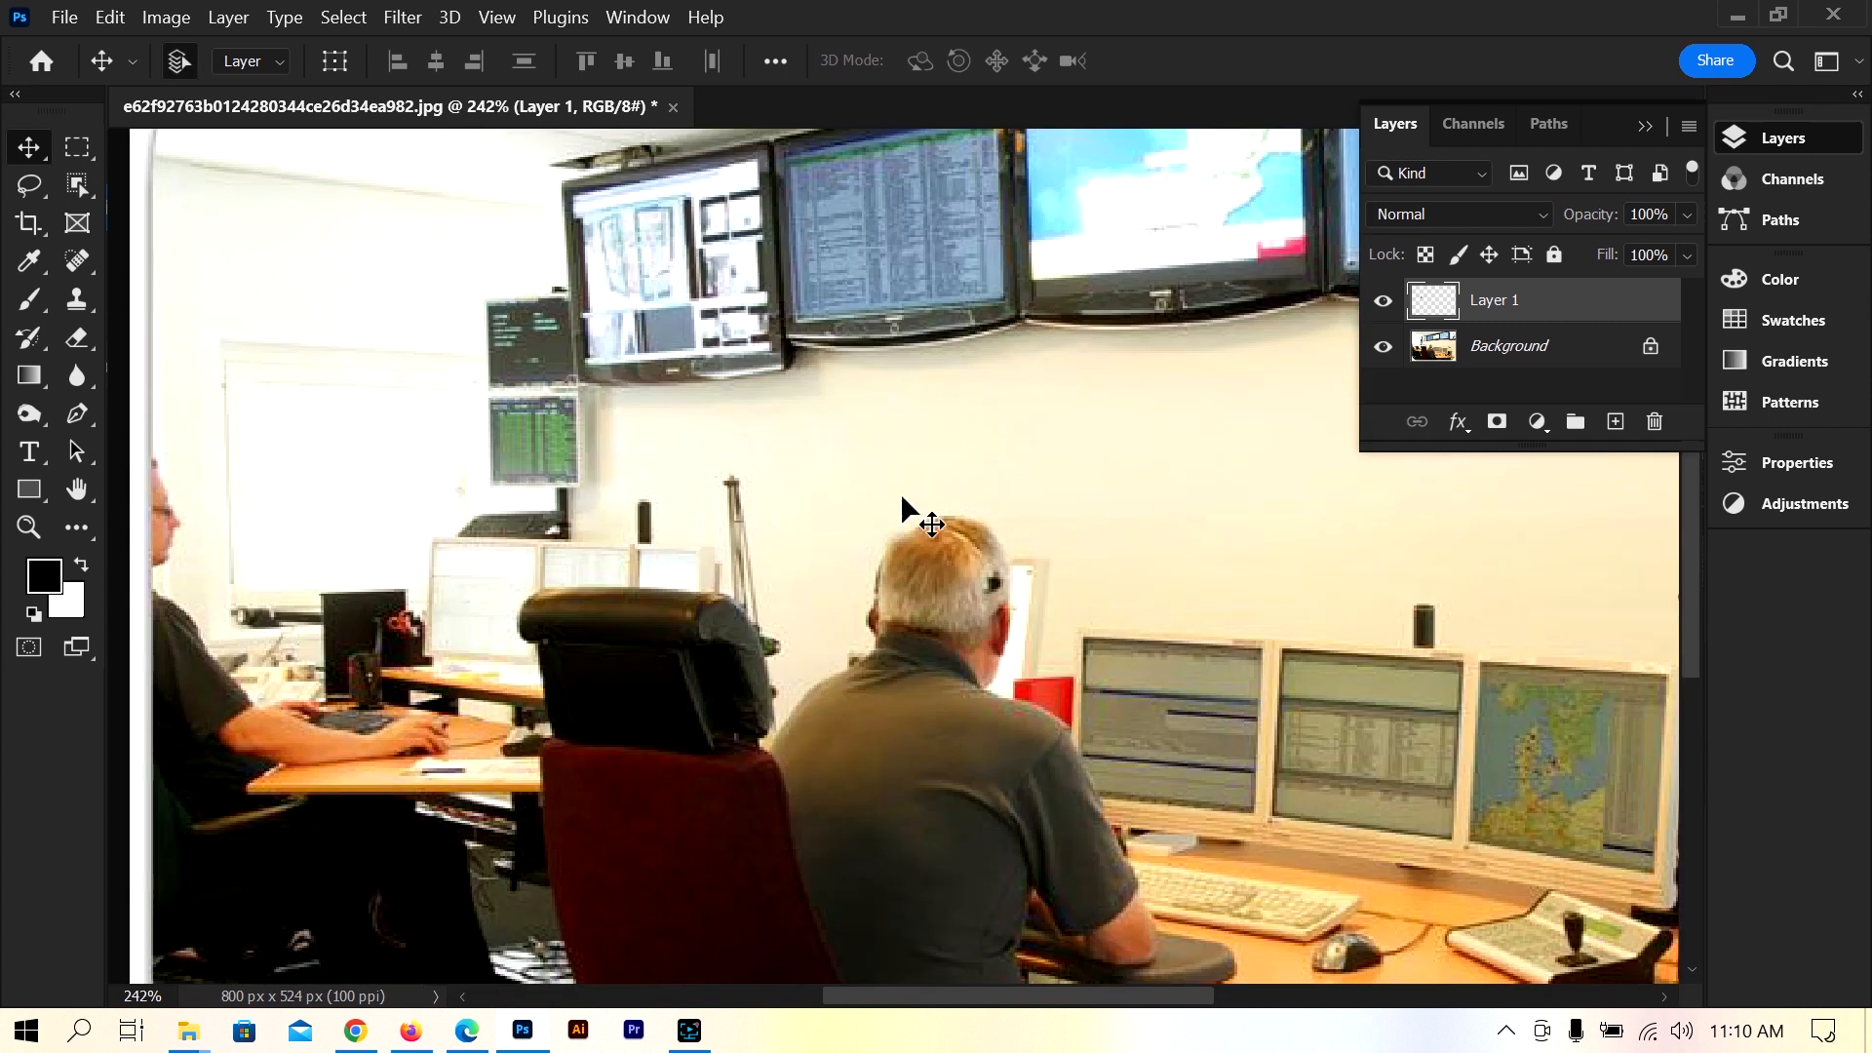
pyautogui.hotkey('ctrl', 'z')
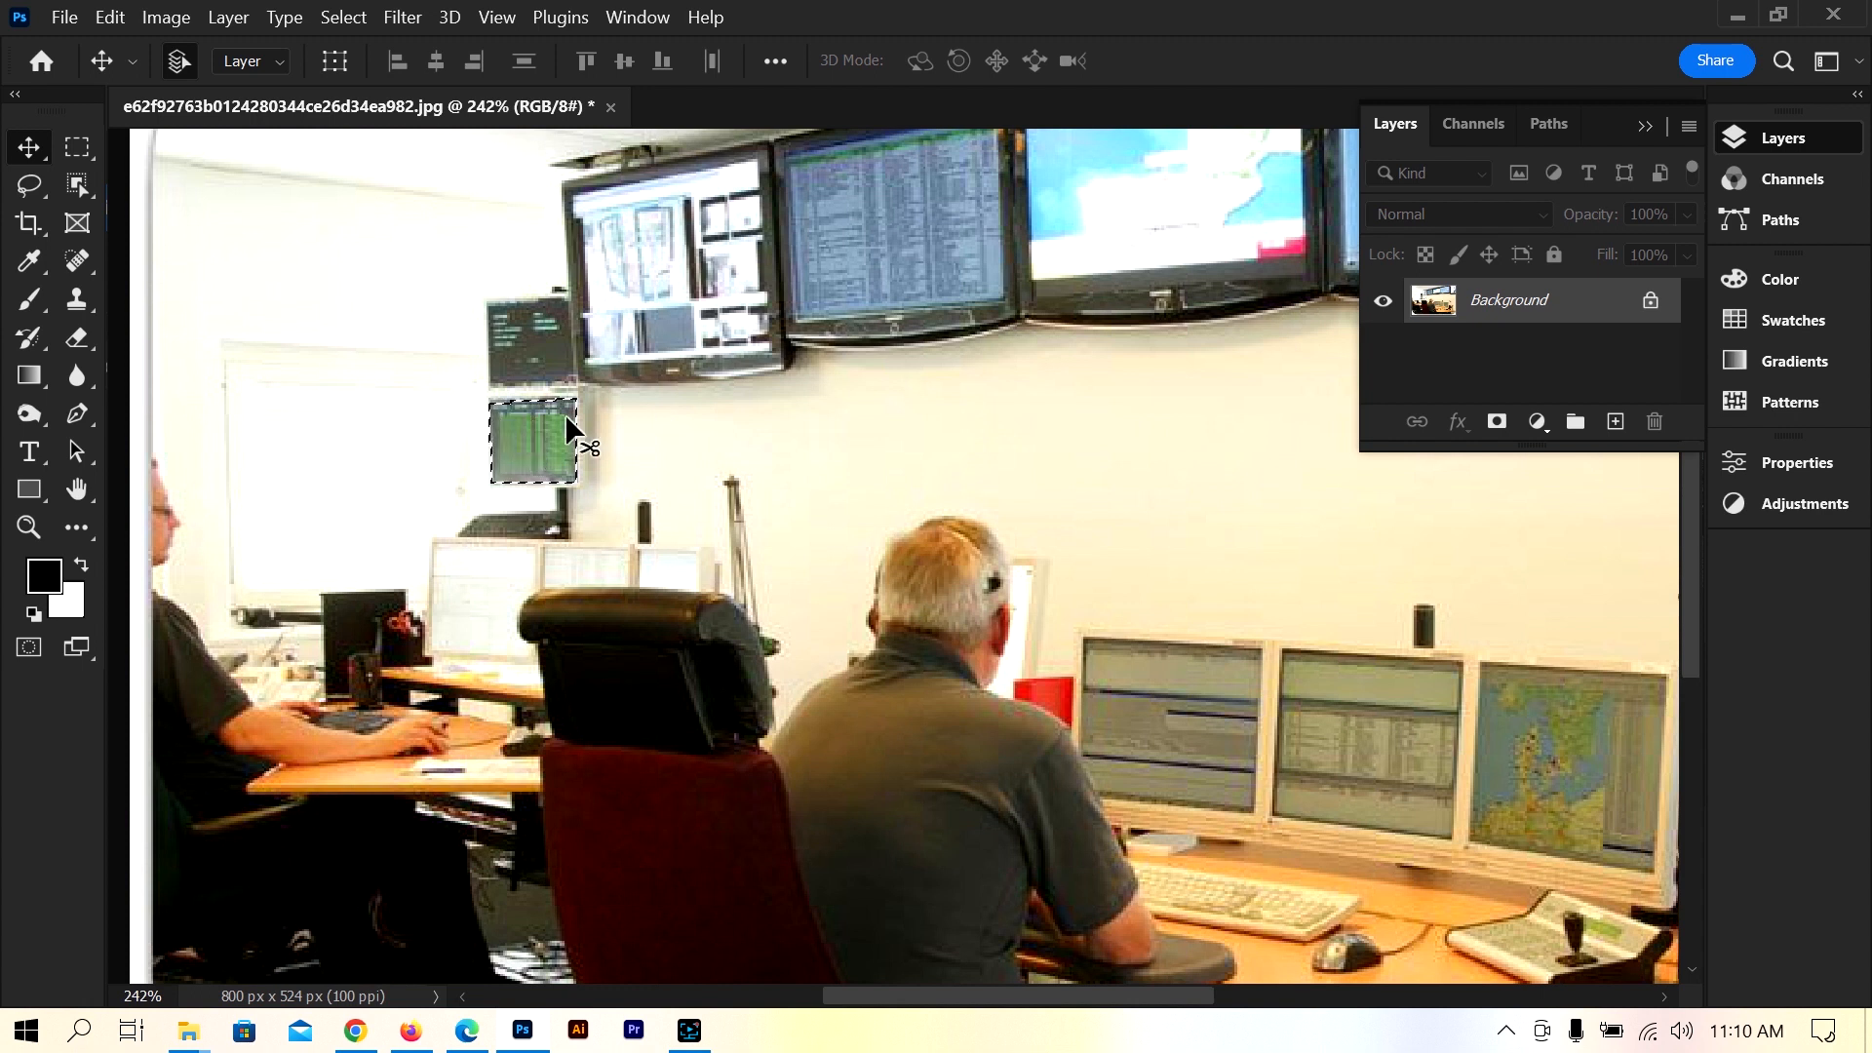
# - Try masking the selected green monitor out of the photo with an inverted layer mask, and undo it
pyautogui.keyDown('alt'); pyautogui.click(1496, 426); pyautogui.keyUp('alt')
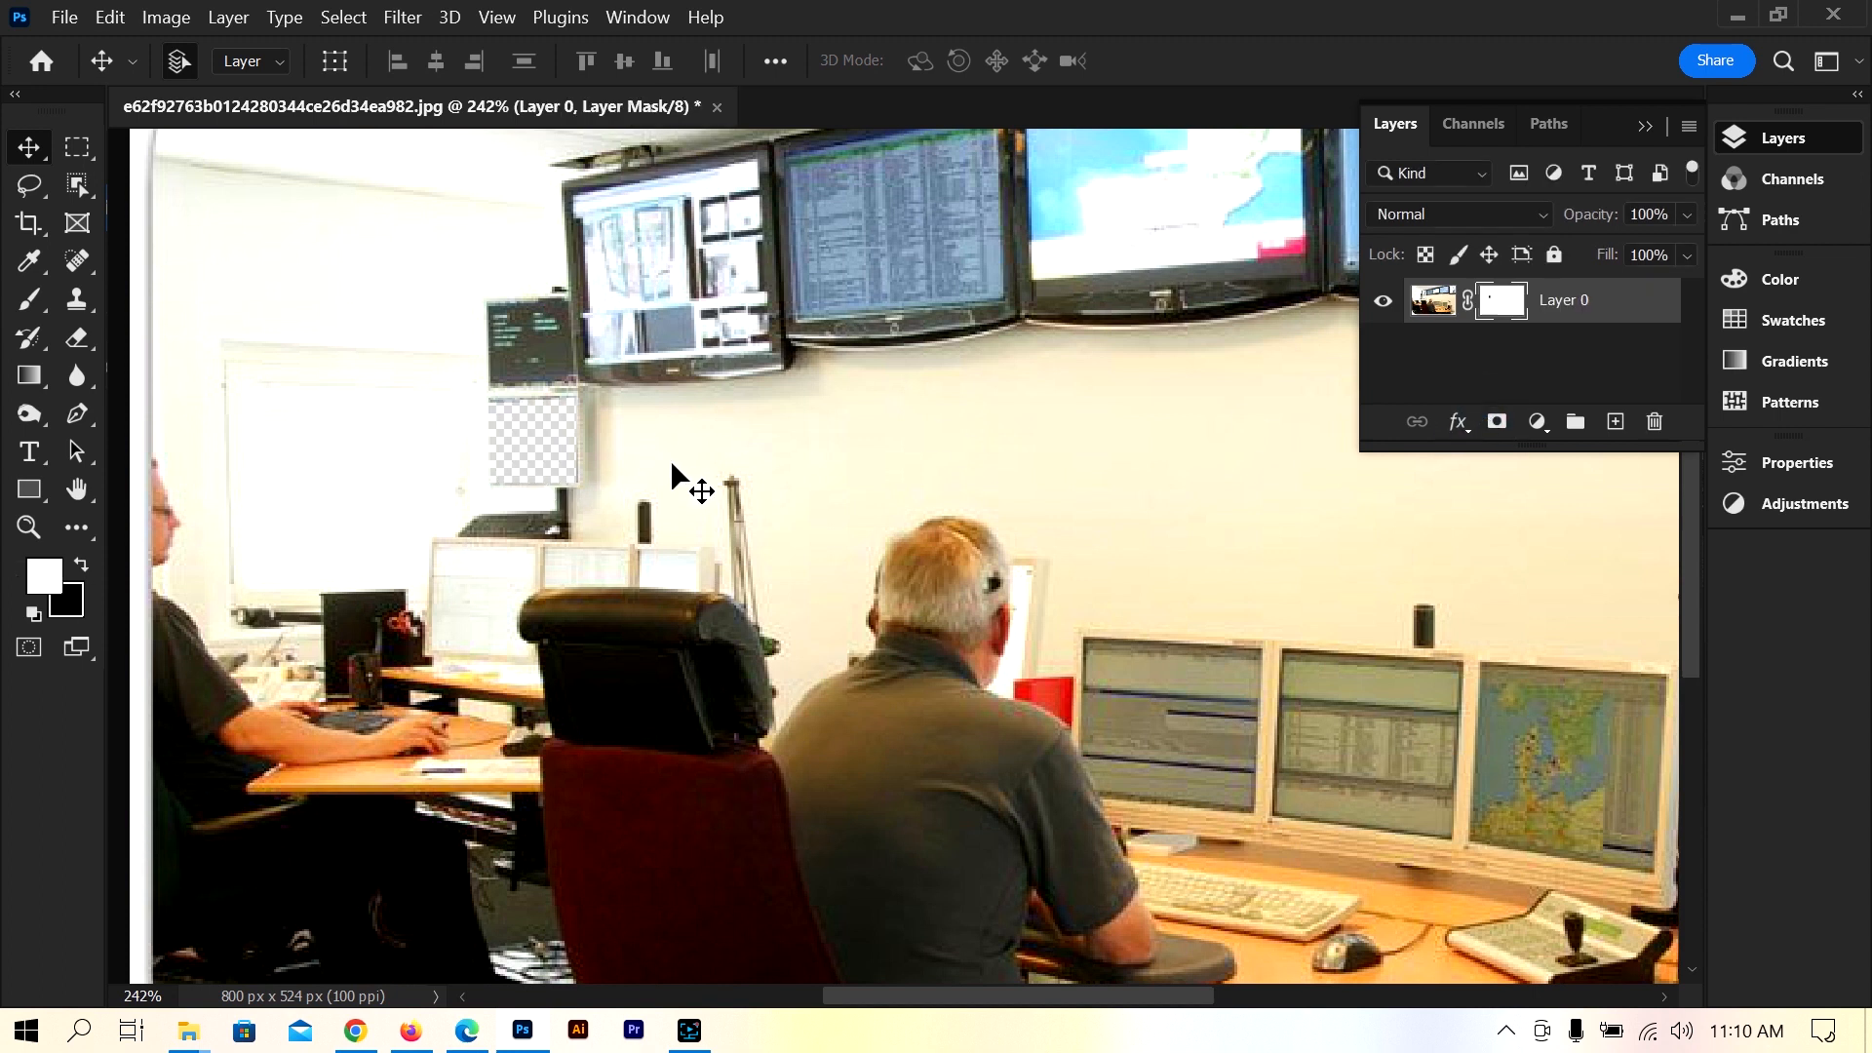
pyautogui.moveTo(671, 465); pyautogui.dragTo(688, 538)
pyautogui.hotkey('ctrl', 'z')
pyautogui.hotkey('ctrl', 'z')
pyautogui.hotkey('ctrl', 'z')
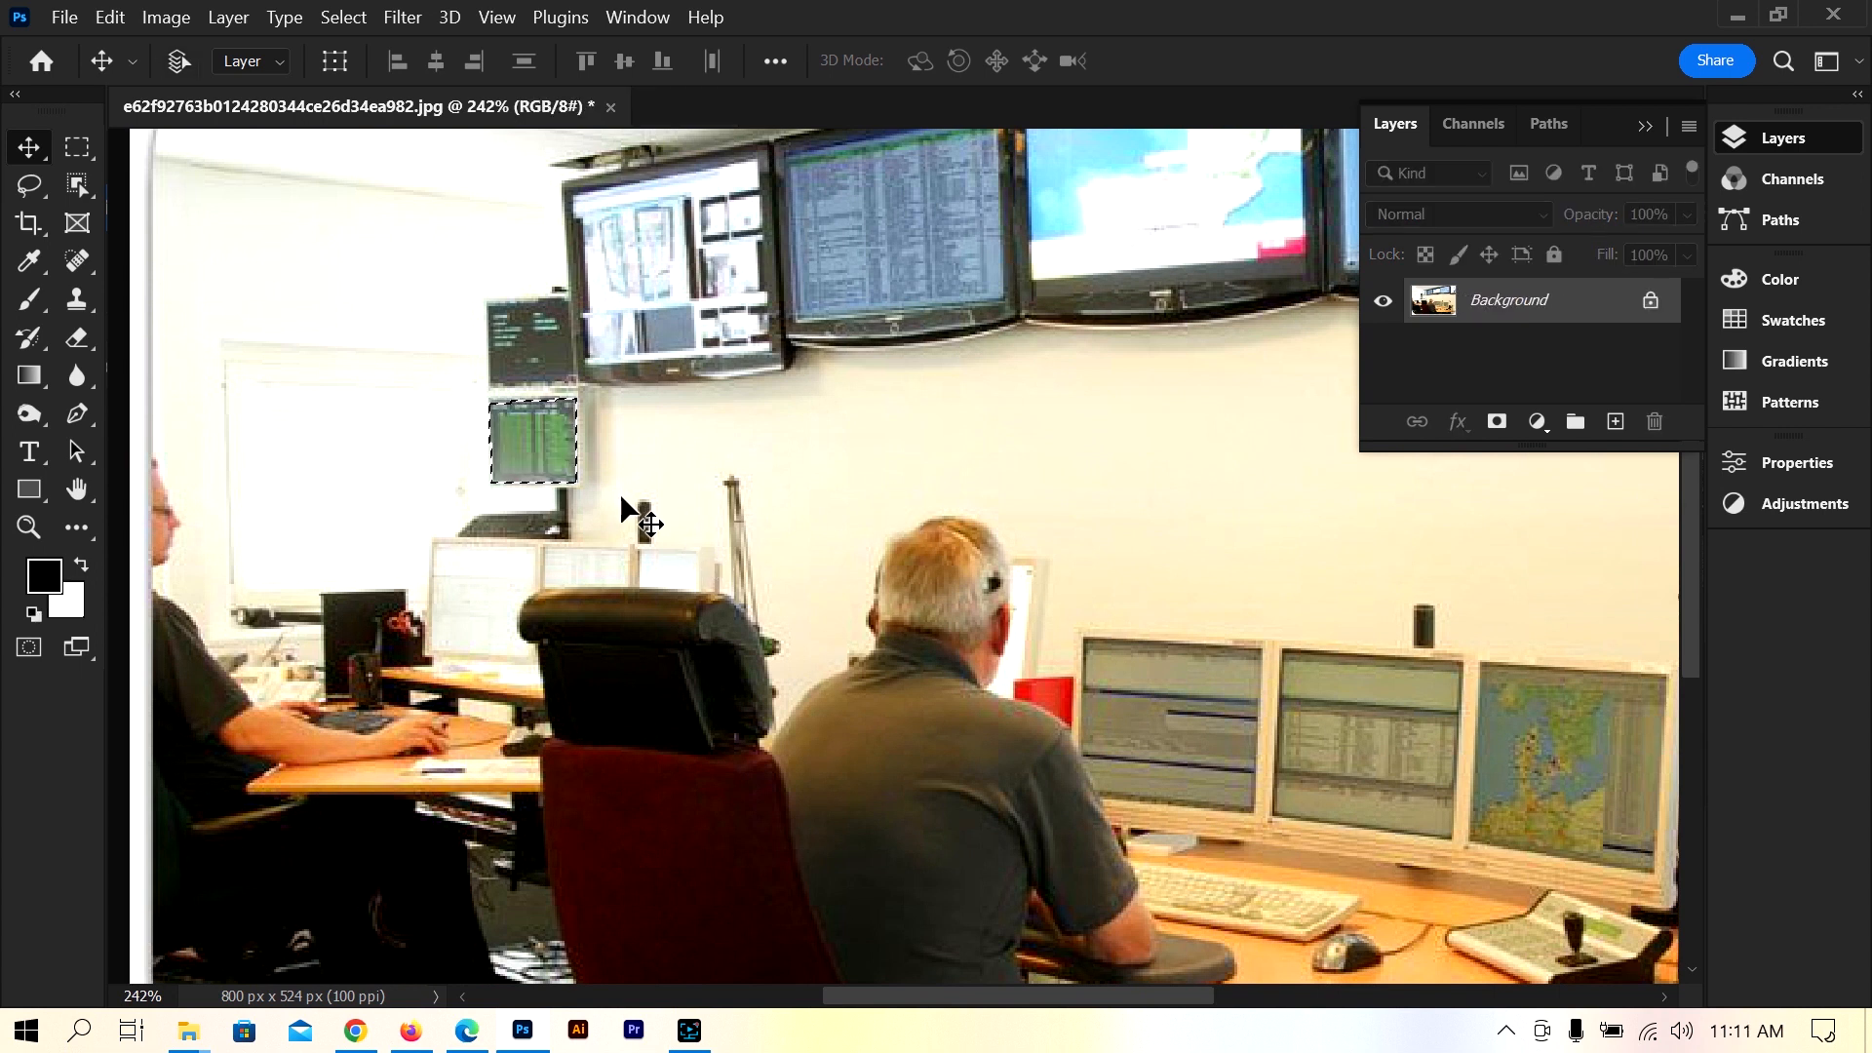
# - Invert the selection to cover the whole photo except the green monitor
pyautogui.hotkey('ctrl', 'shift', 'i')
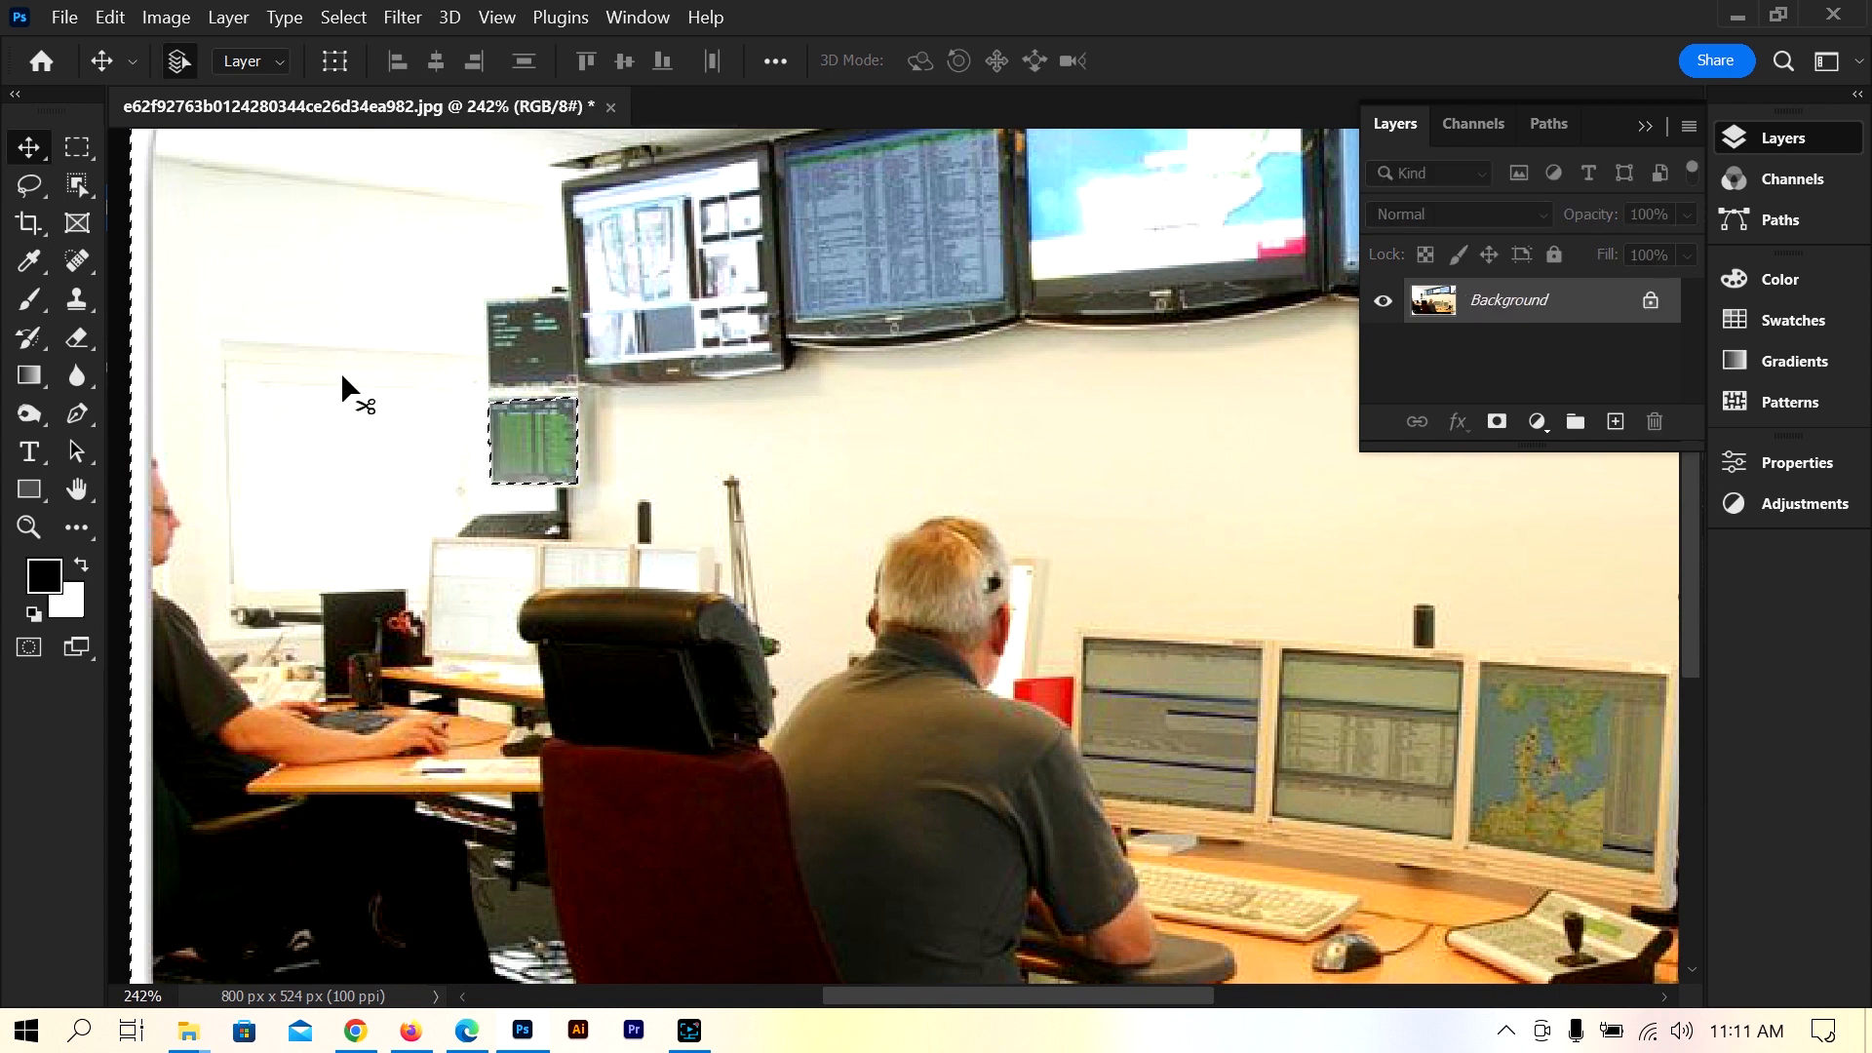
pyautogui.scroll(-4, 462, 431)
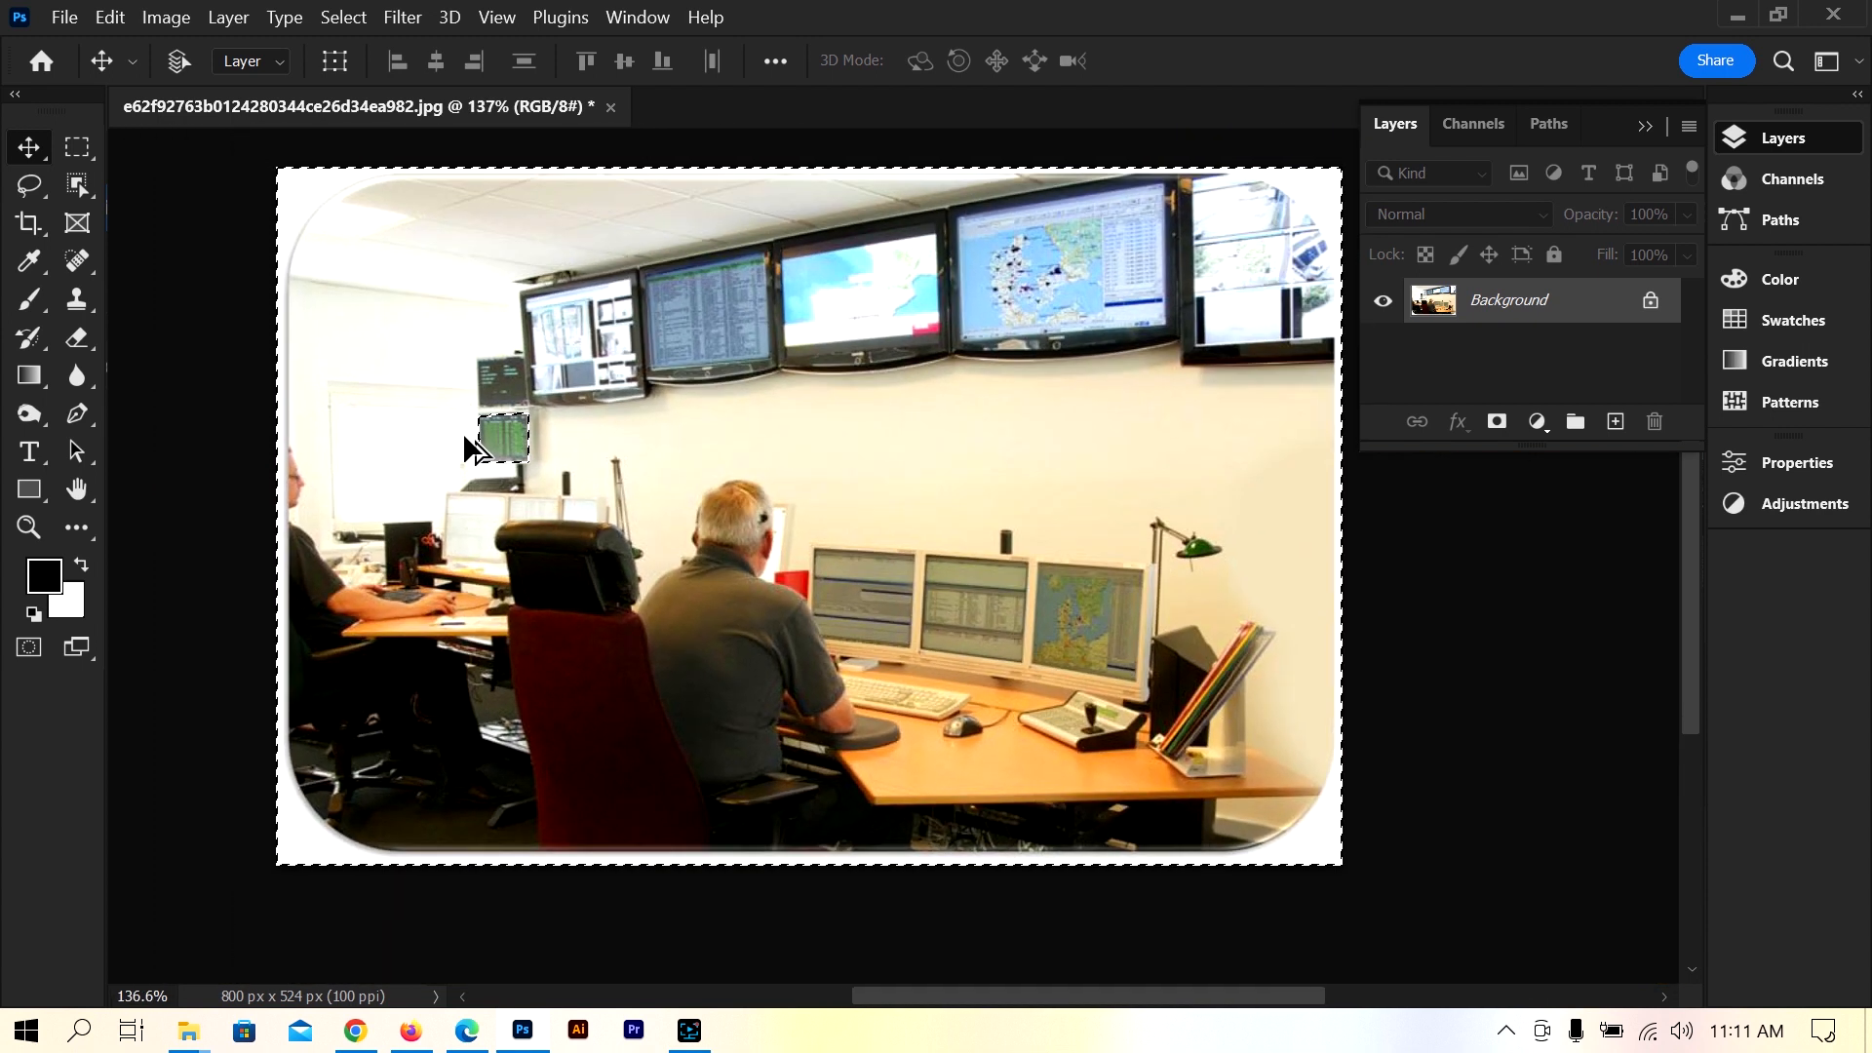
pyautogui.scroll(-1, 462, 430)
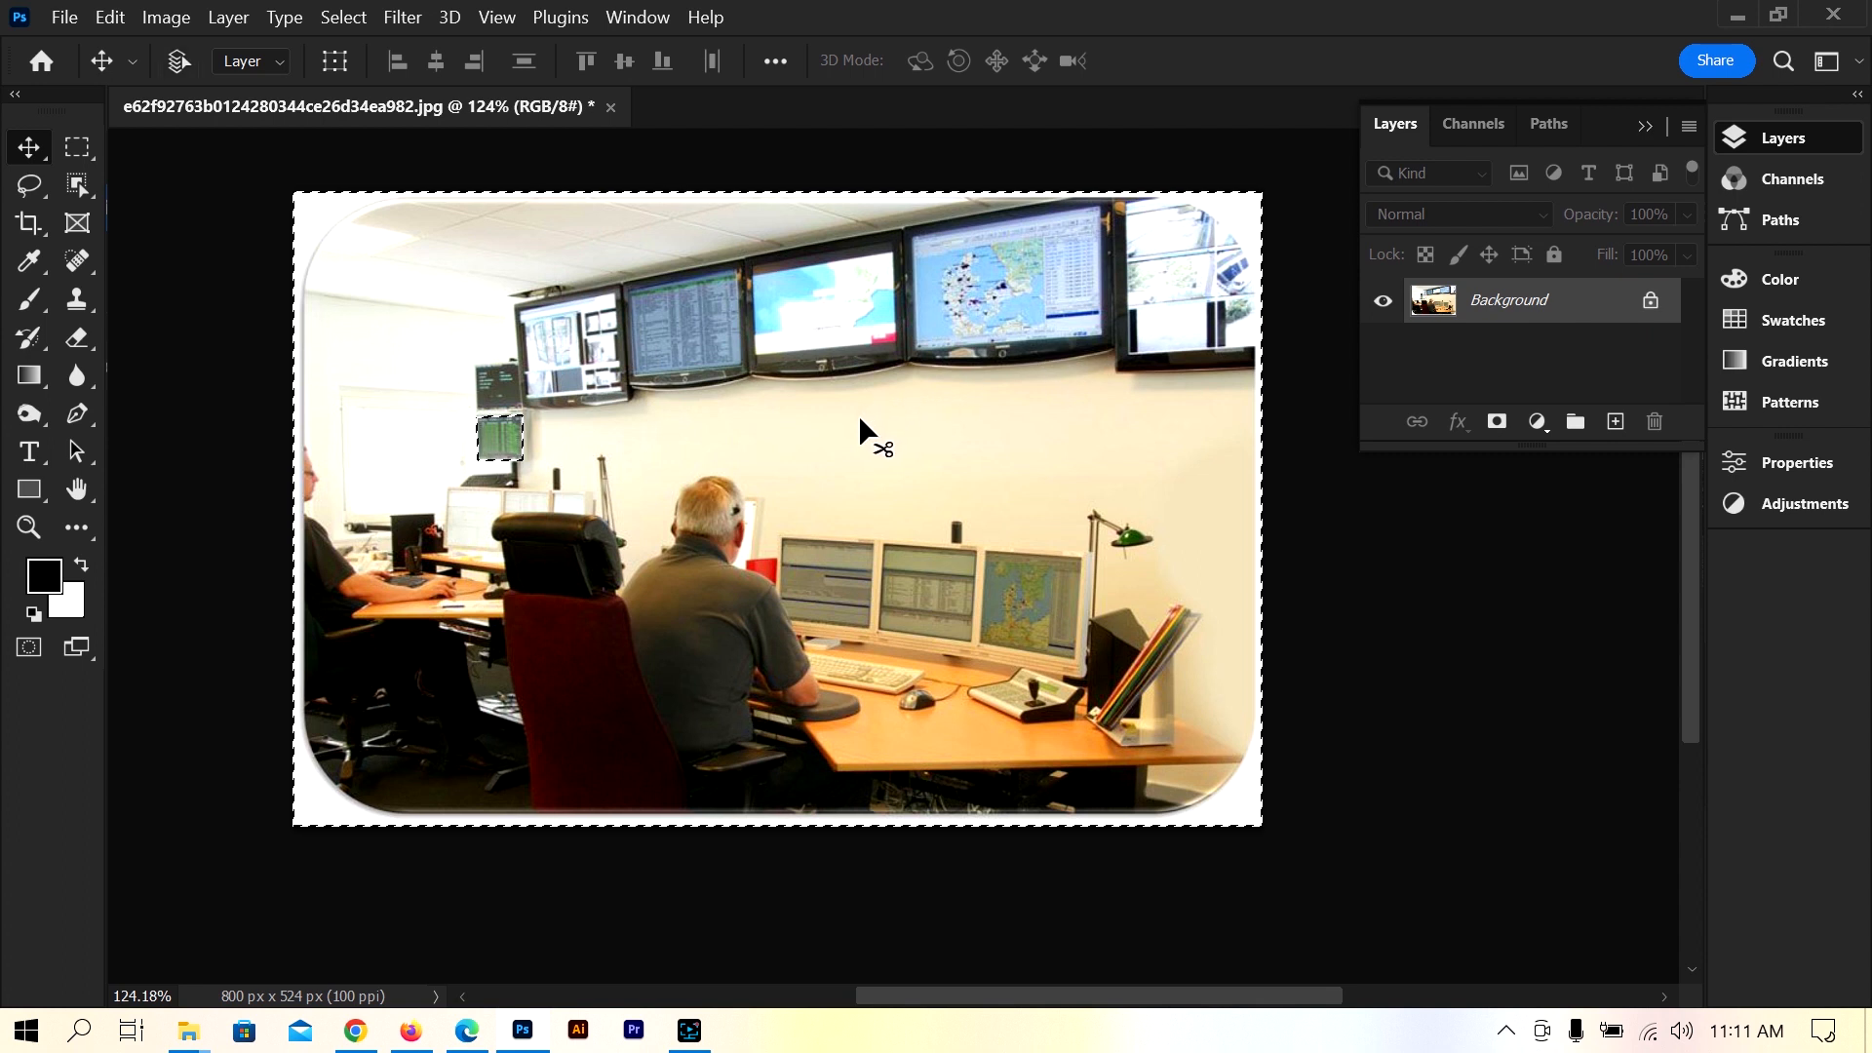
pyautogui.hotkey('ctrl', 'shift', 'i')
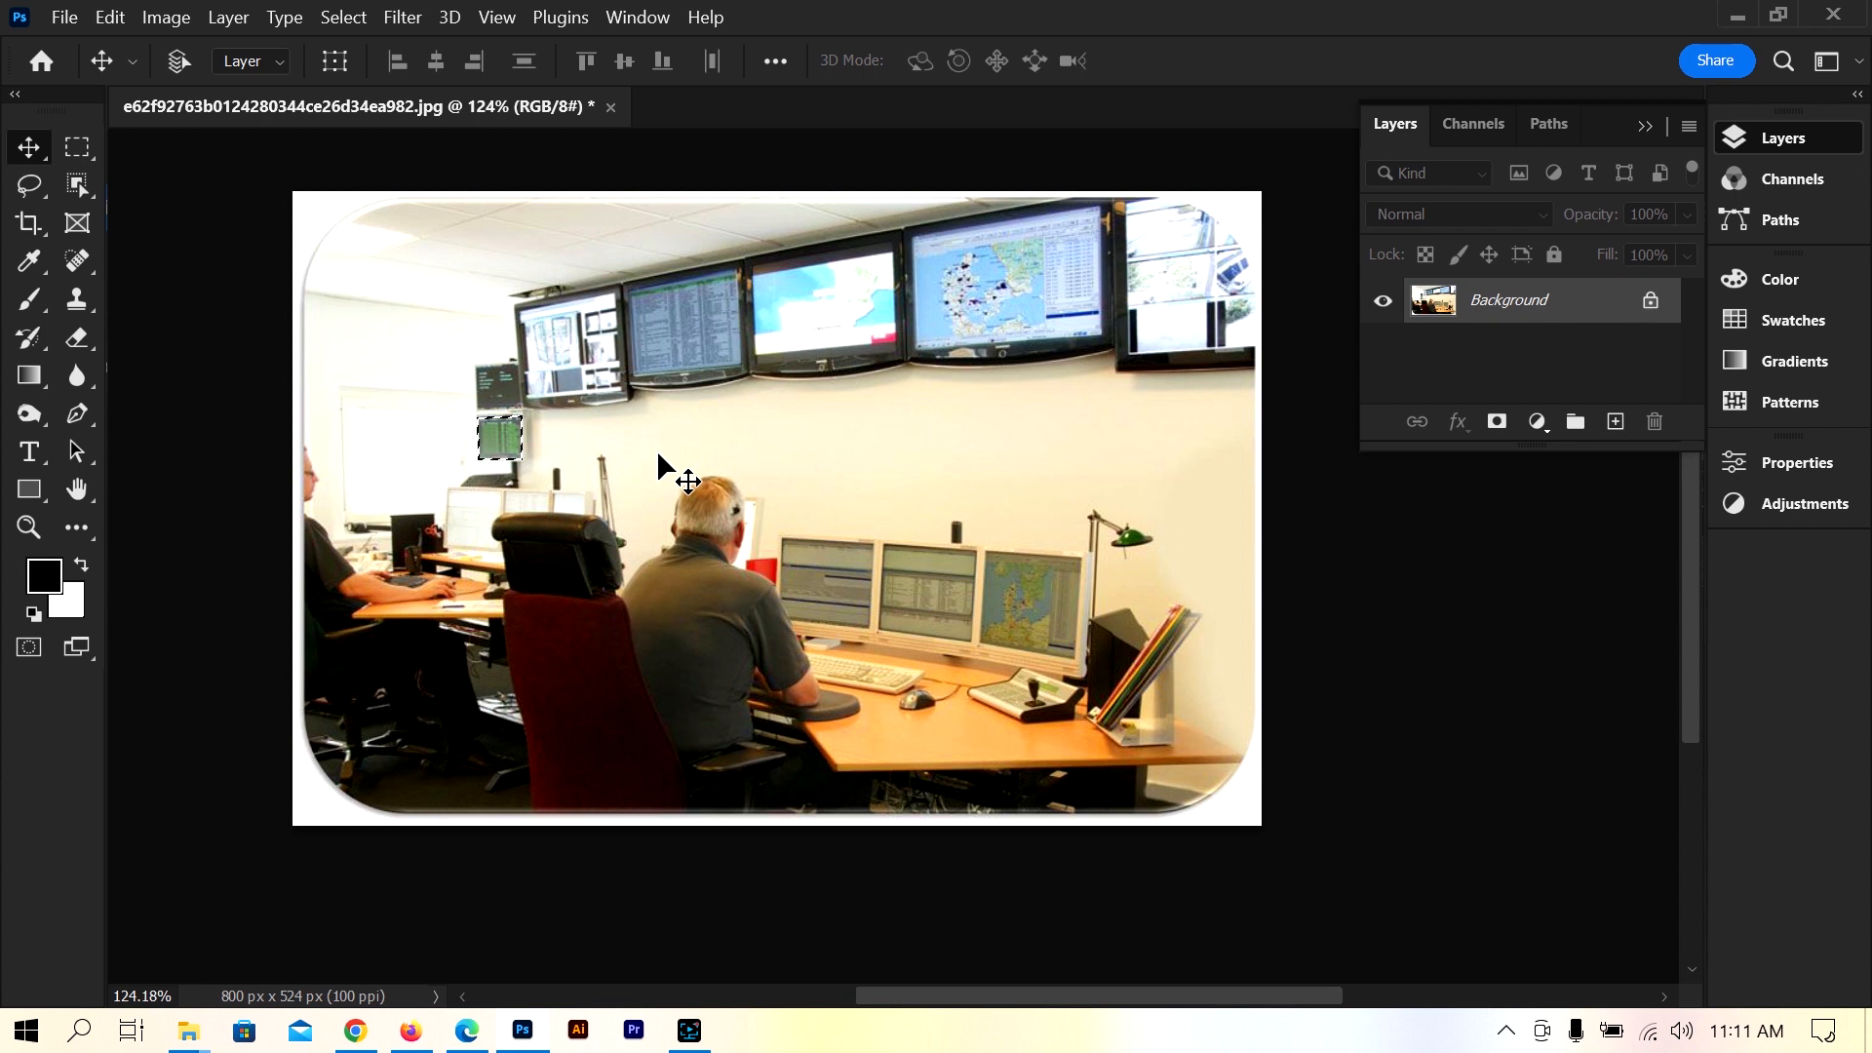
pyautogui.hotkey('ctrl', 'shift', 'i')
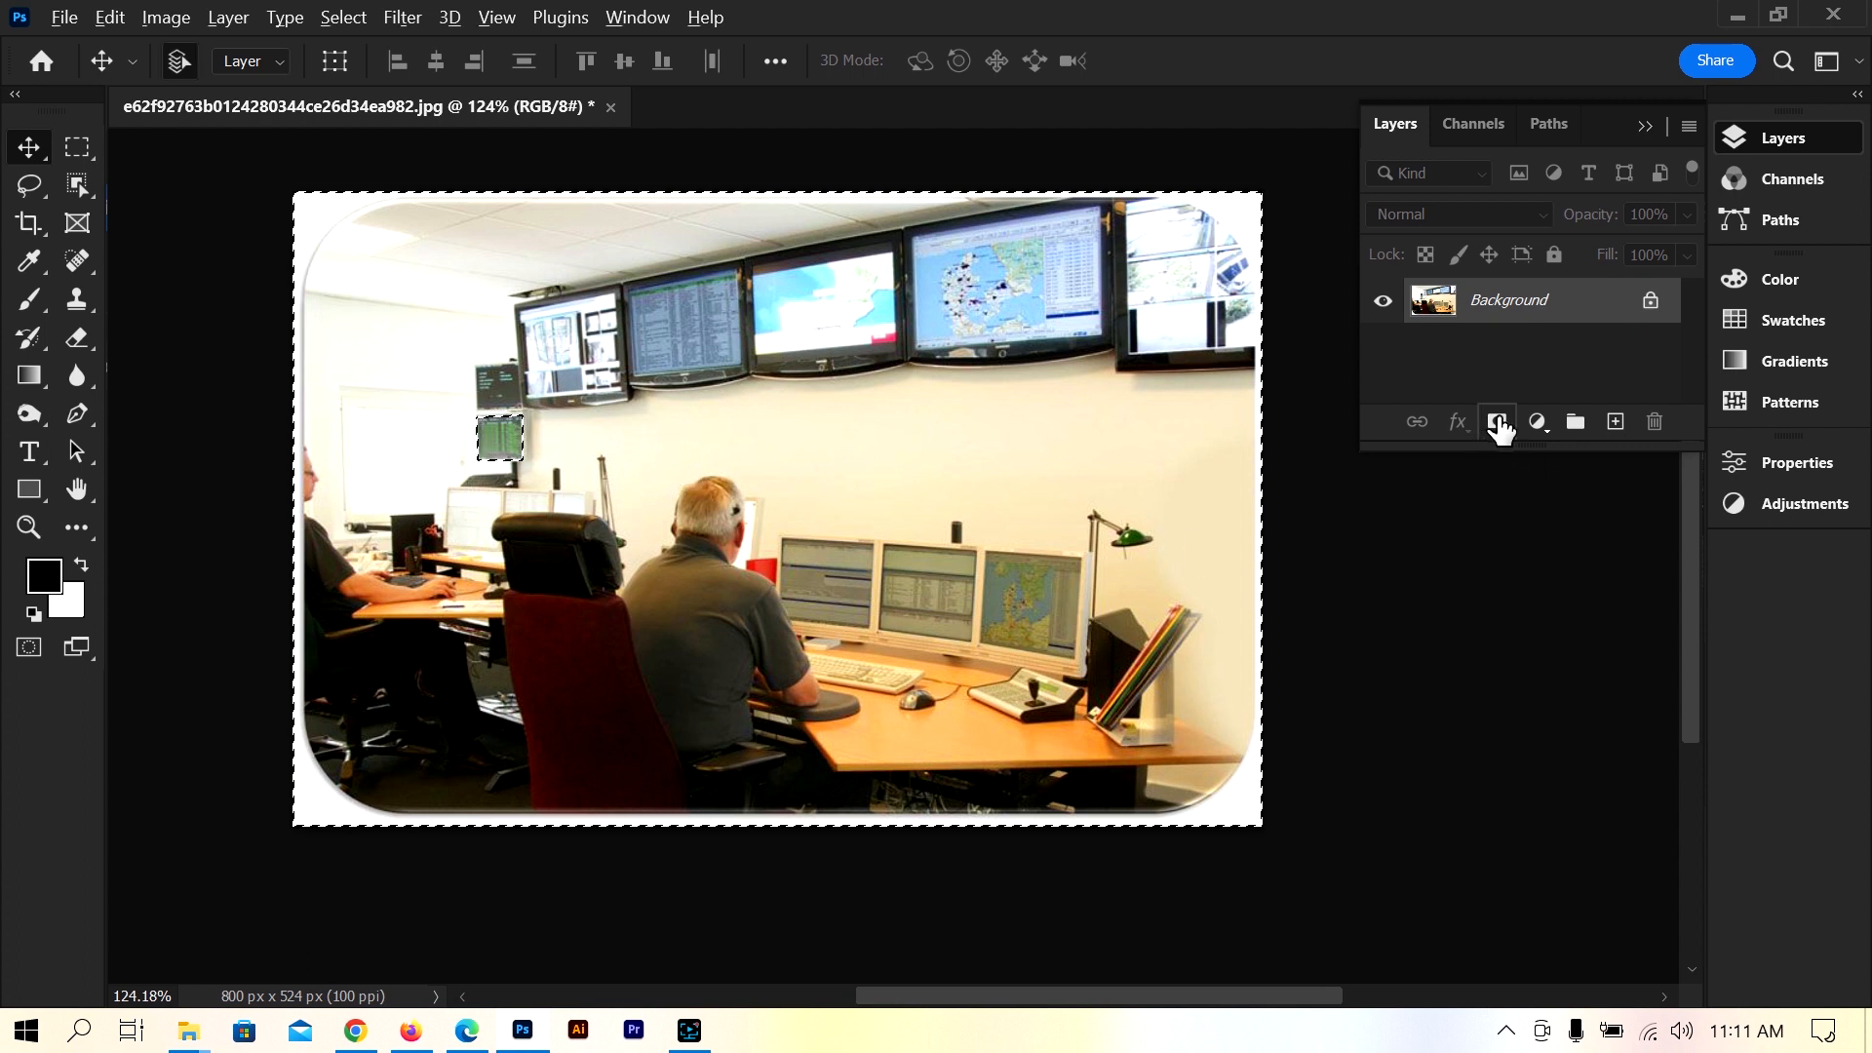
# - Add an inverted layer mask that hides the selected surroundings, and move the green monitor cutout toward the canvas centre
pyautogui.press('alt')
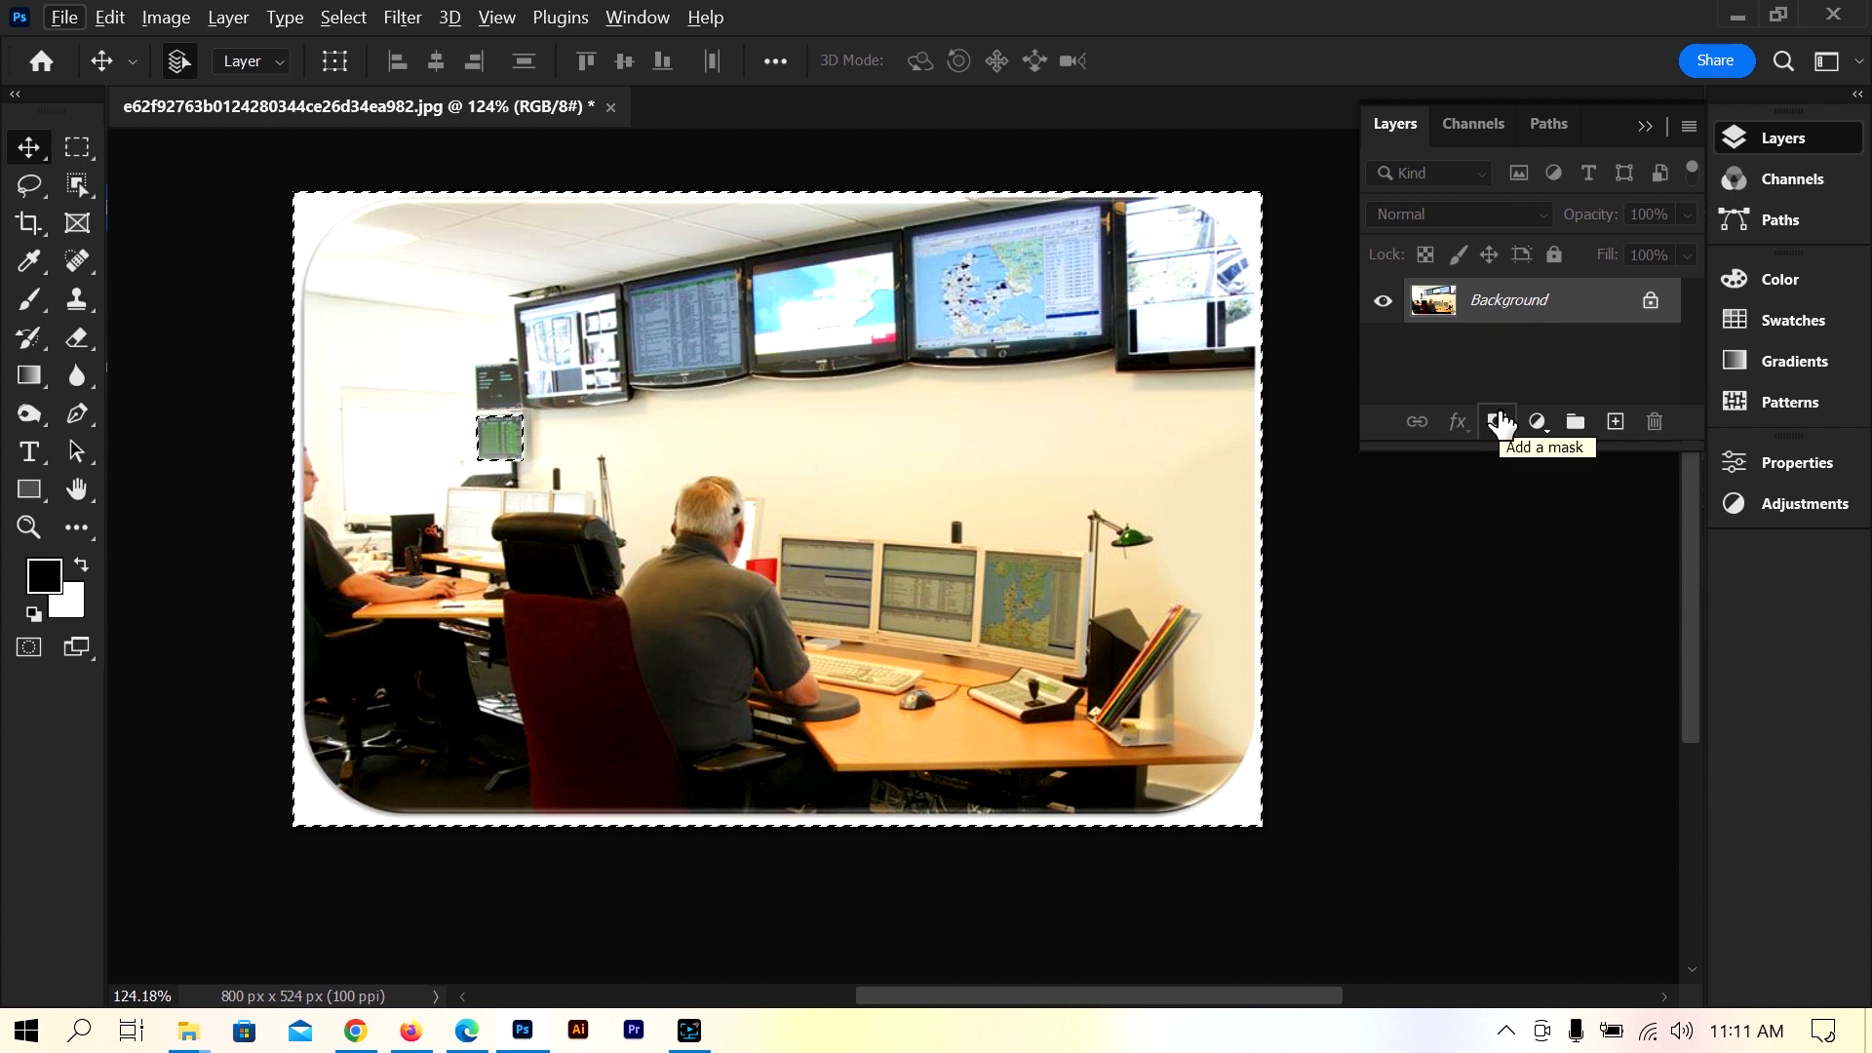
pyautogui.press('alt')
pyautogui.keyDown('alt'); pyautogui.click(1499, 423); pyautogui.keyUp('alt')
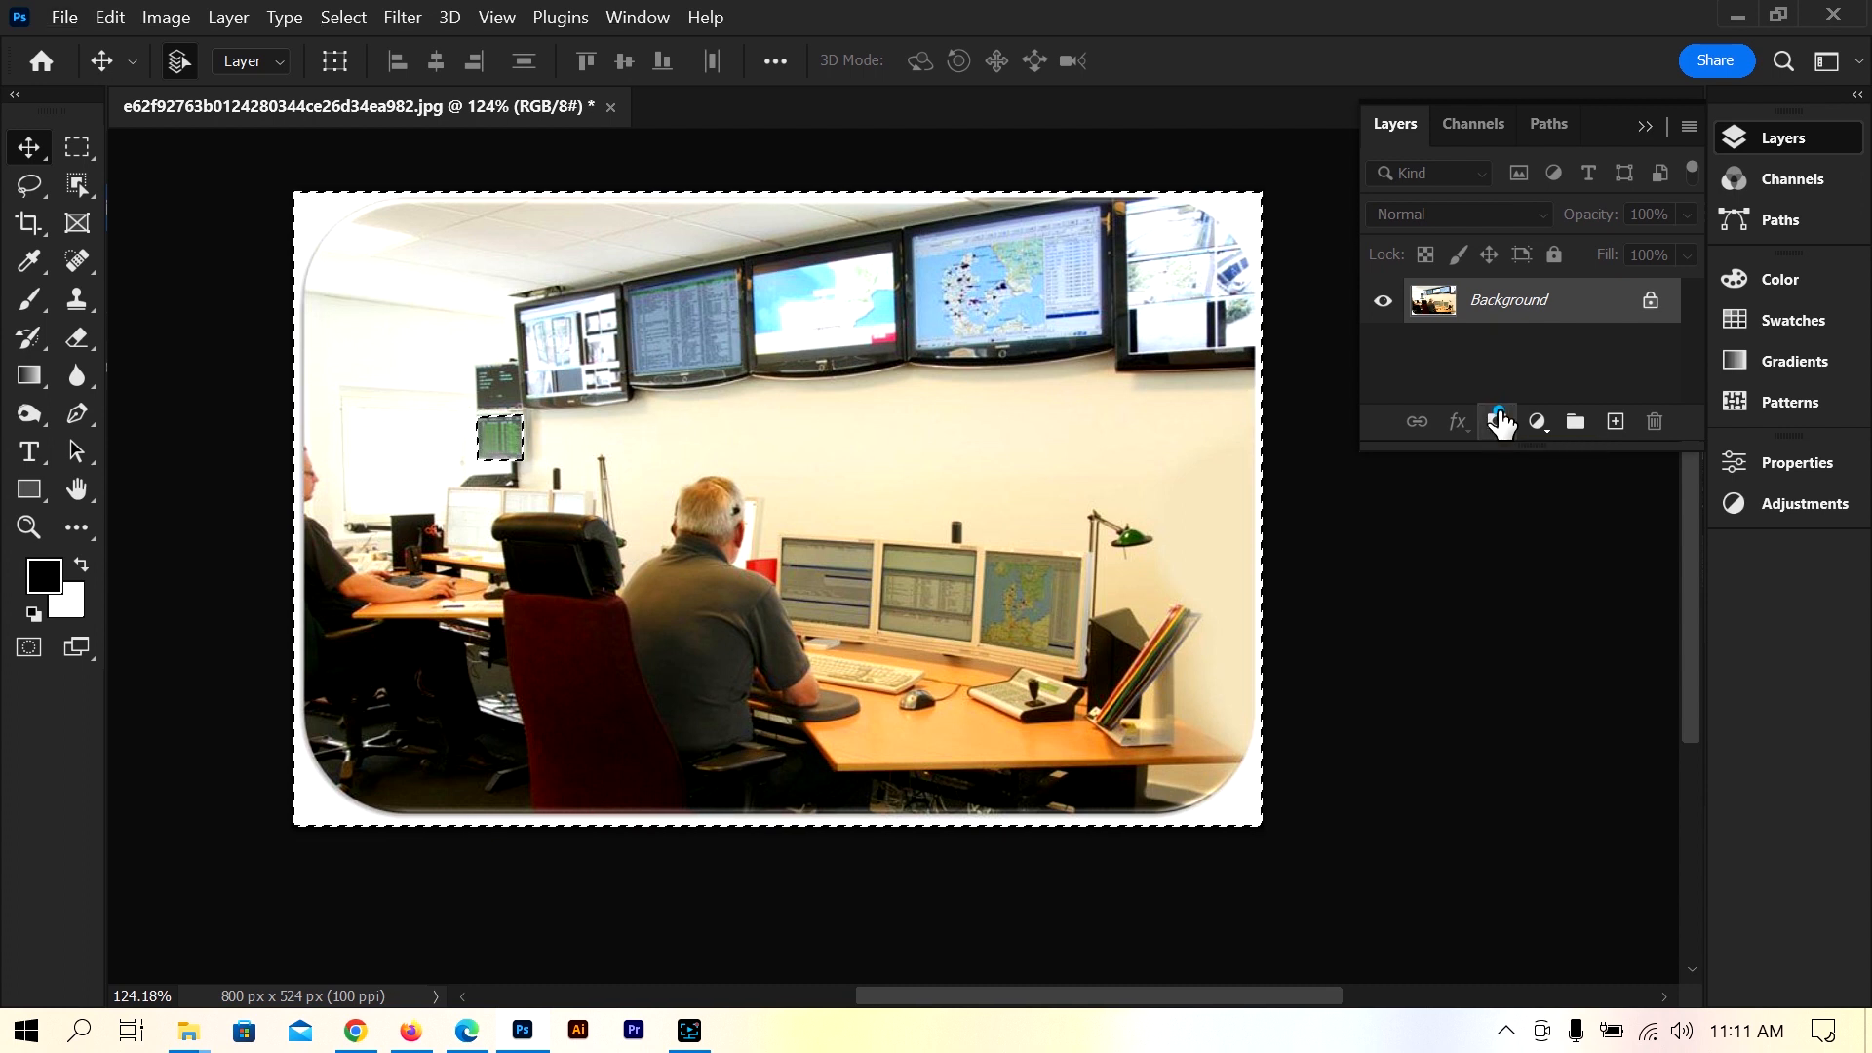
pyautogui.moveTo(492, 442); pyautogui.dragTo(673, 451)
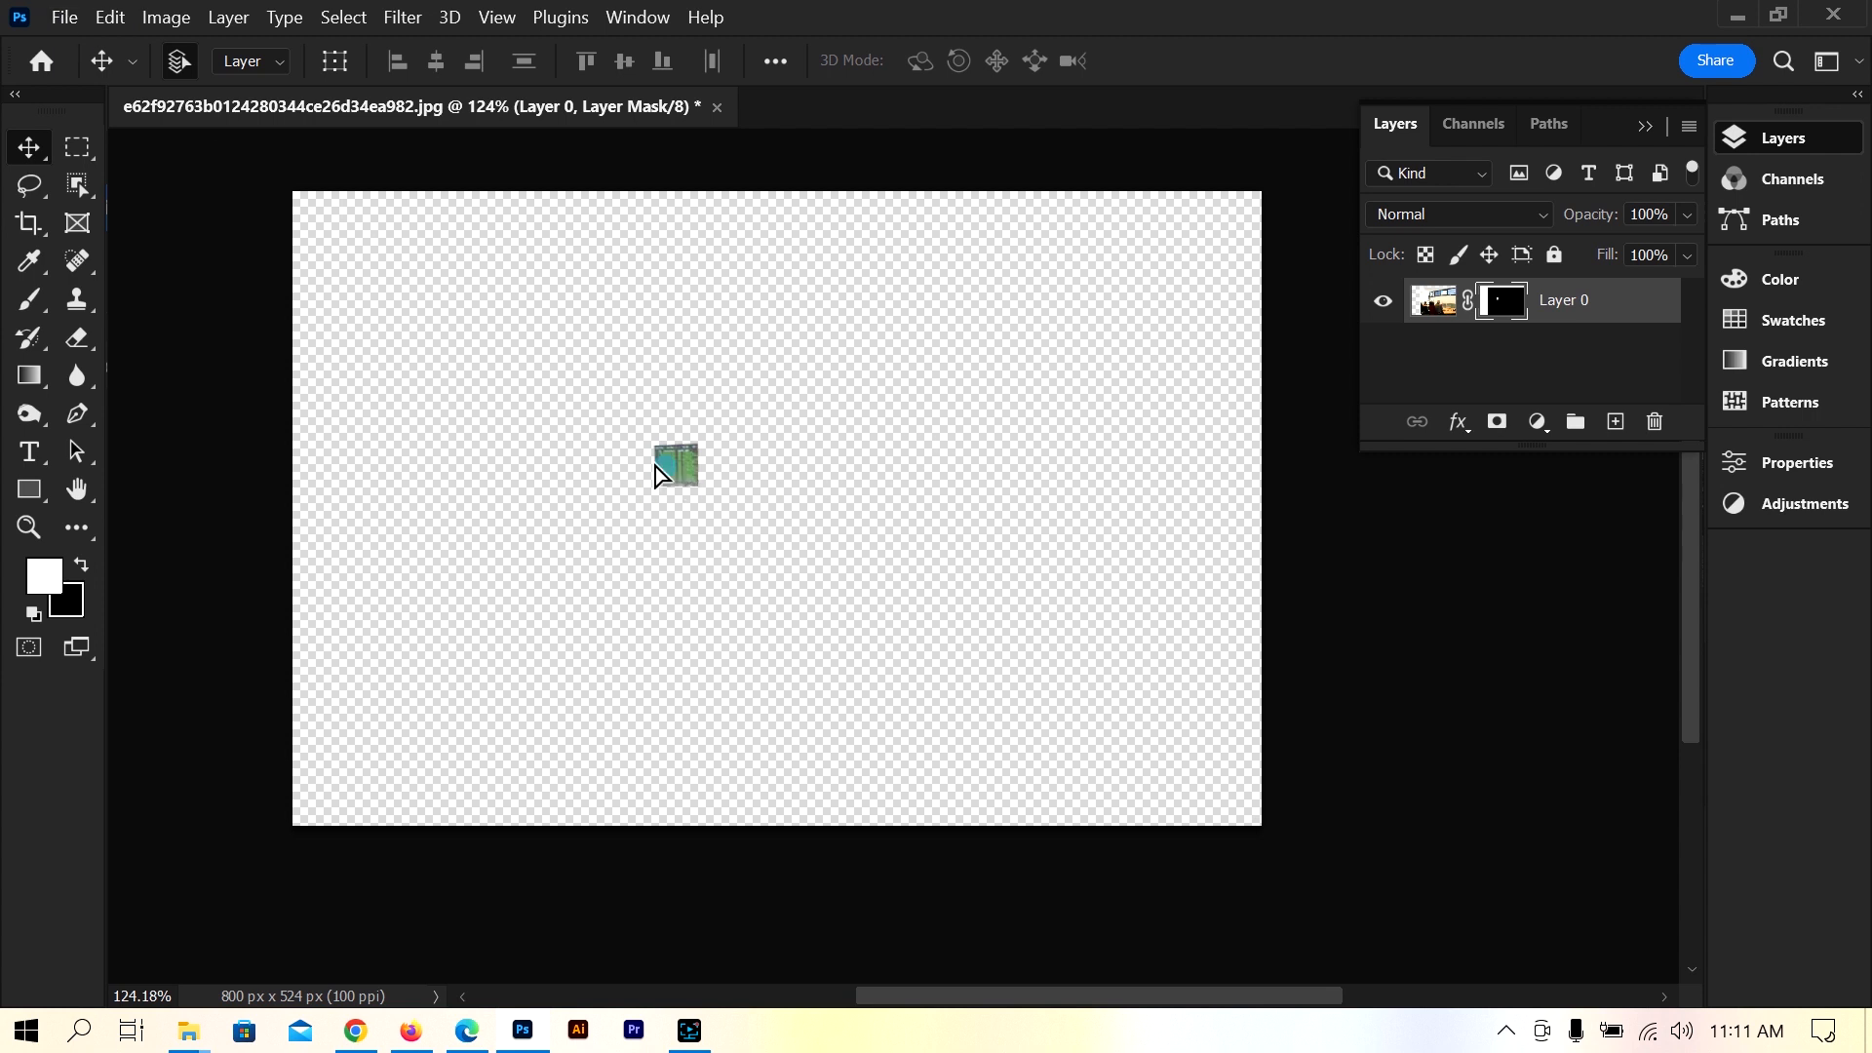
pyautogui.moveTo(659, 472); pyautogui.dragTo(614, 449)
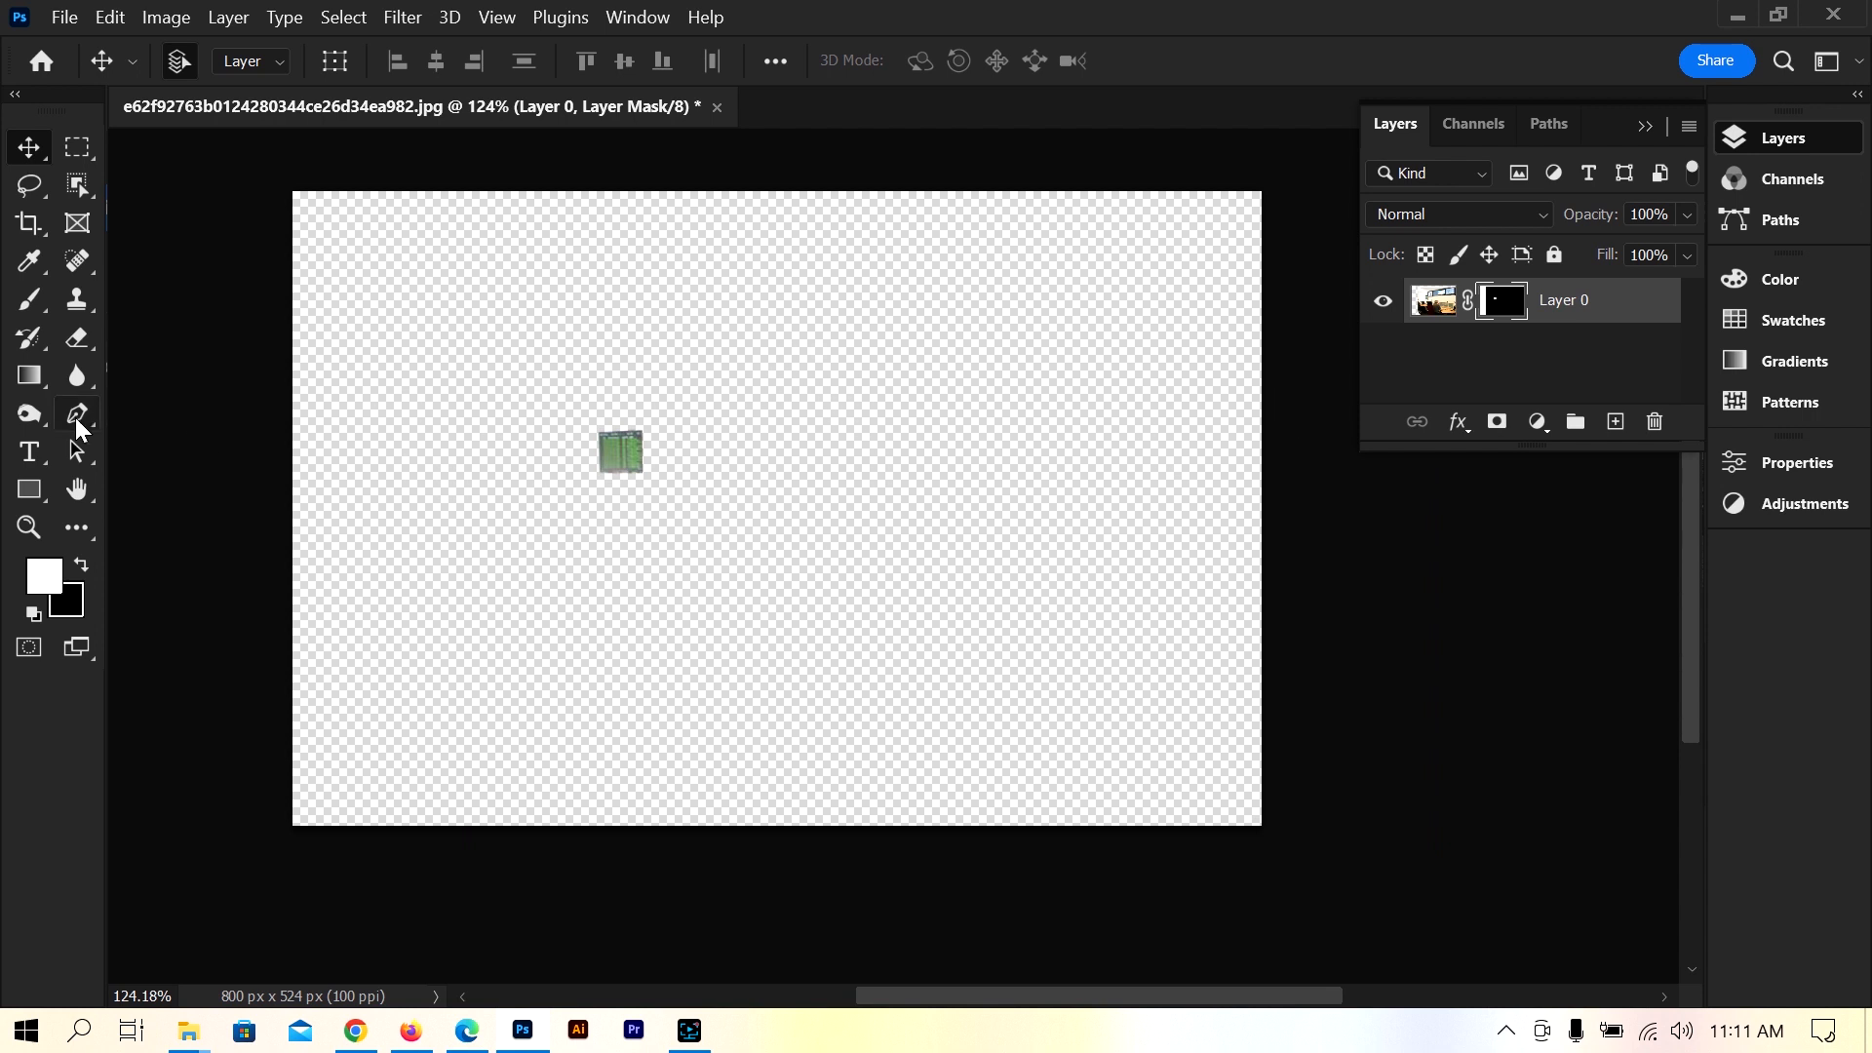
# - Draw a black rectangle of about 870 by 569 px covering the whole canvas and move its layer below Layer 0
pyautogui.click(29, 488)
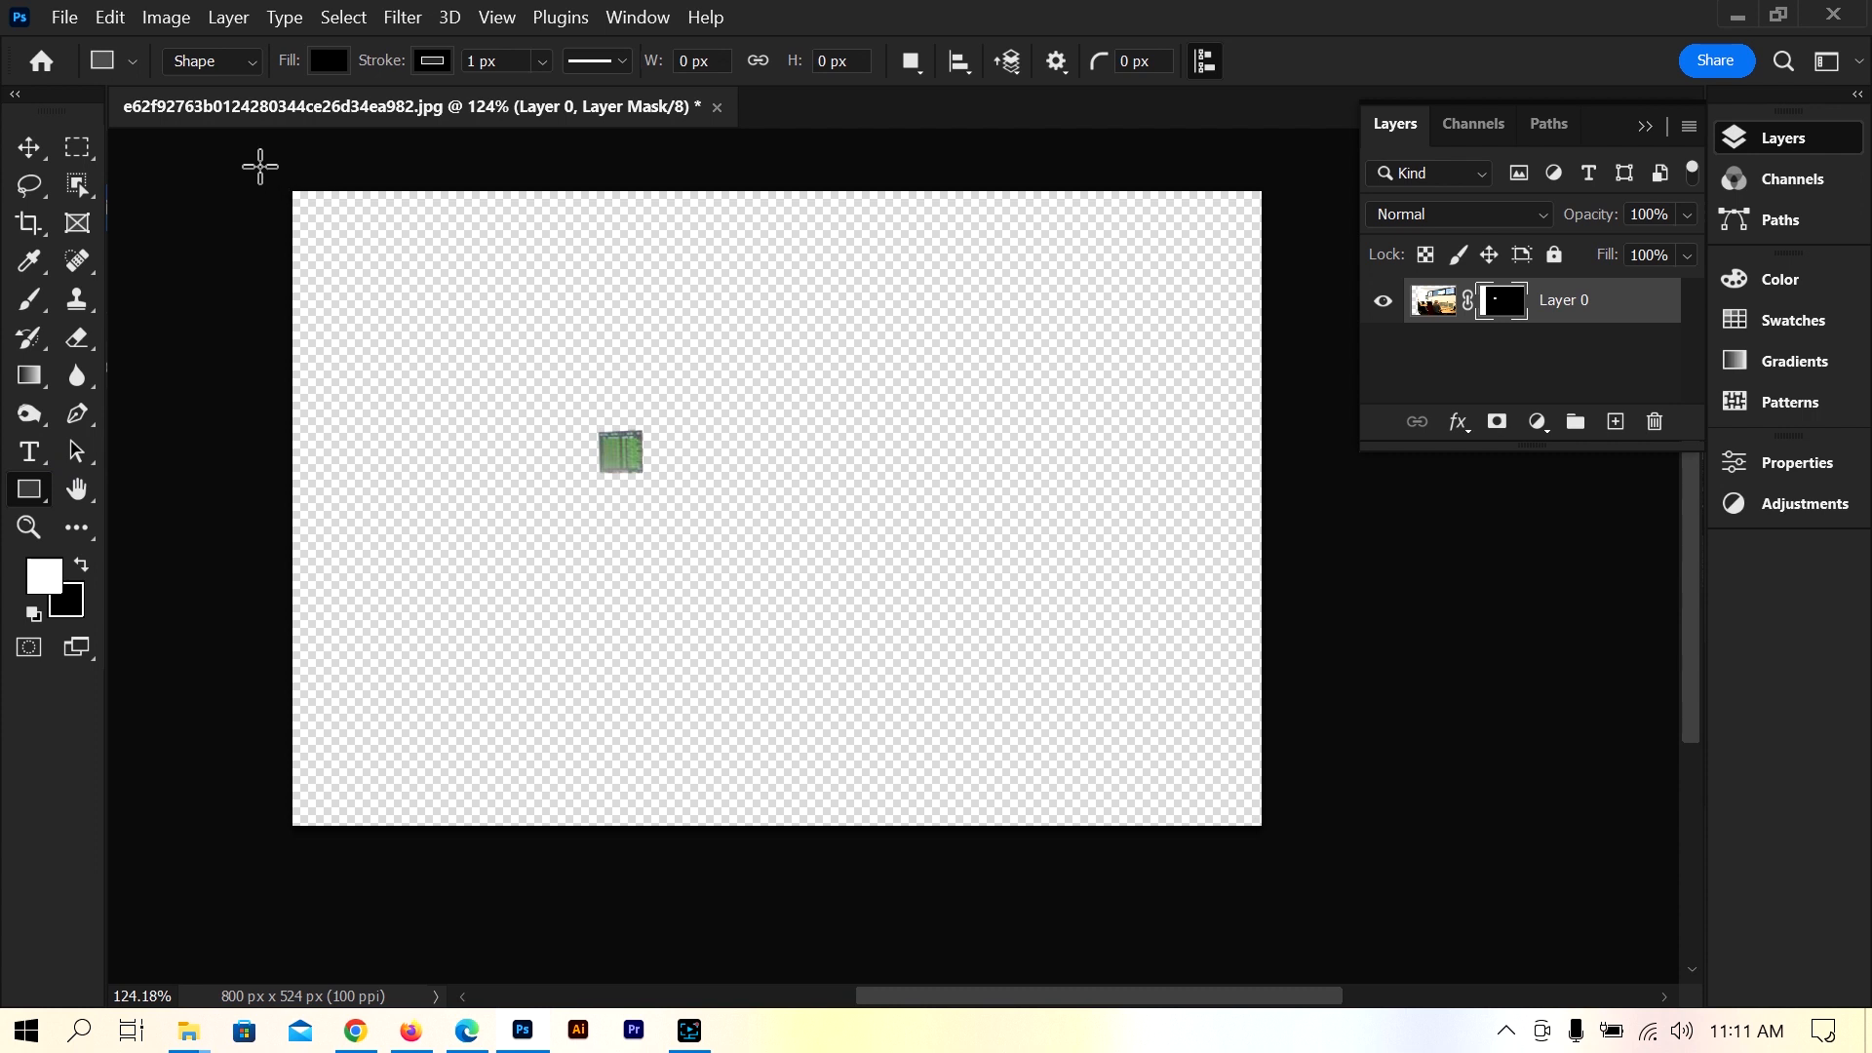
pyautogui.moveTo(258, 166); pyautogui.dragTo(1311, 853)
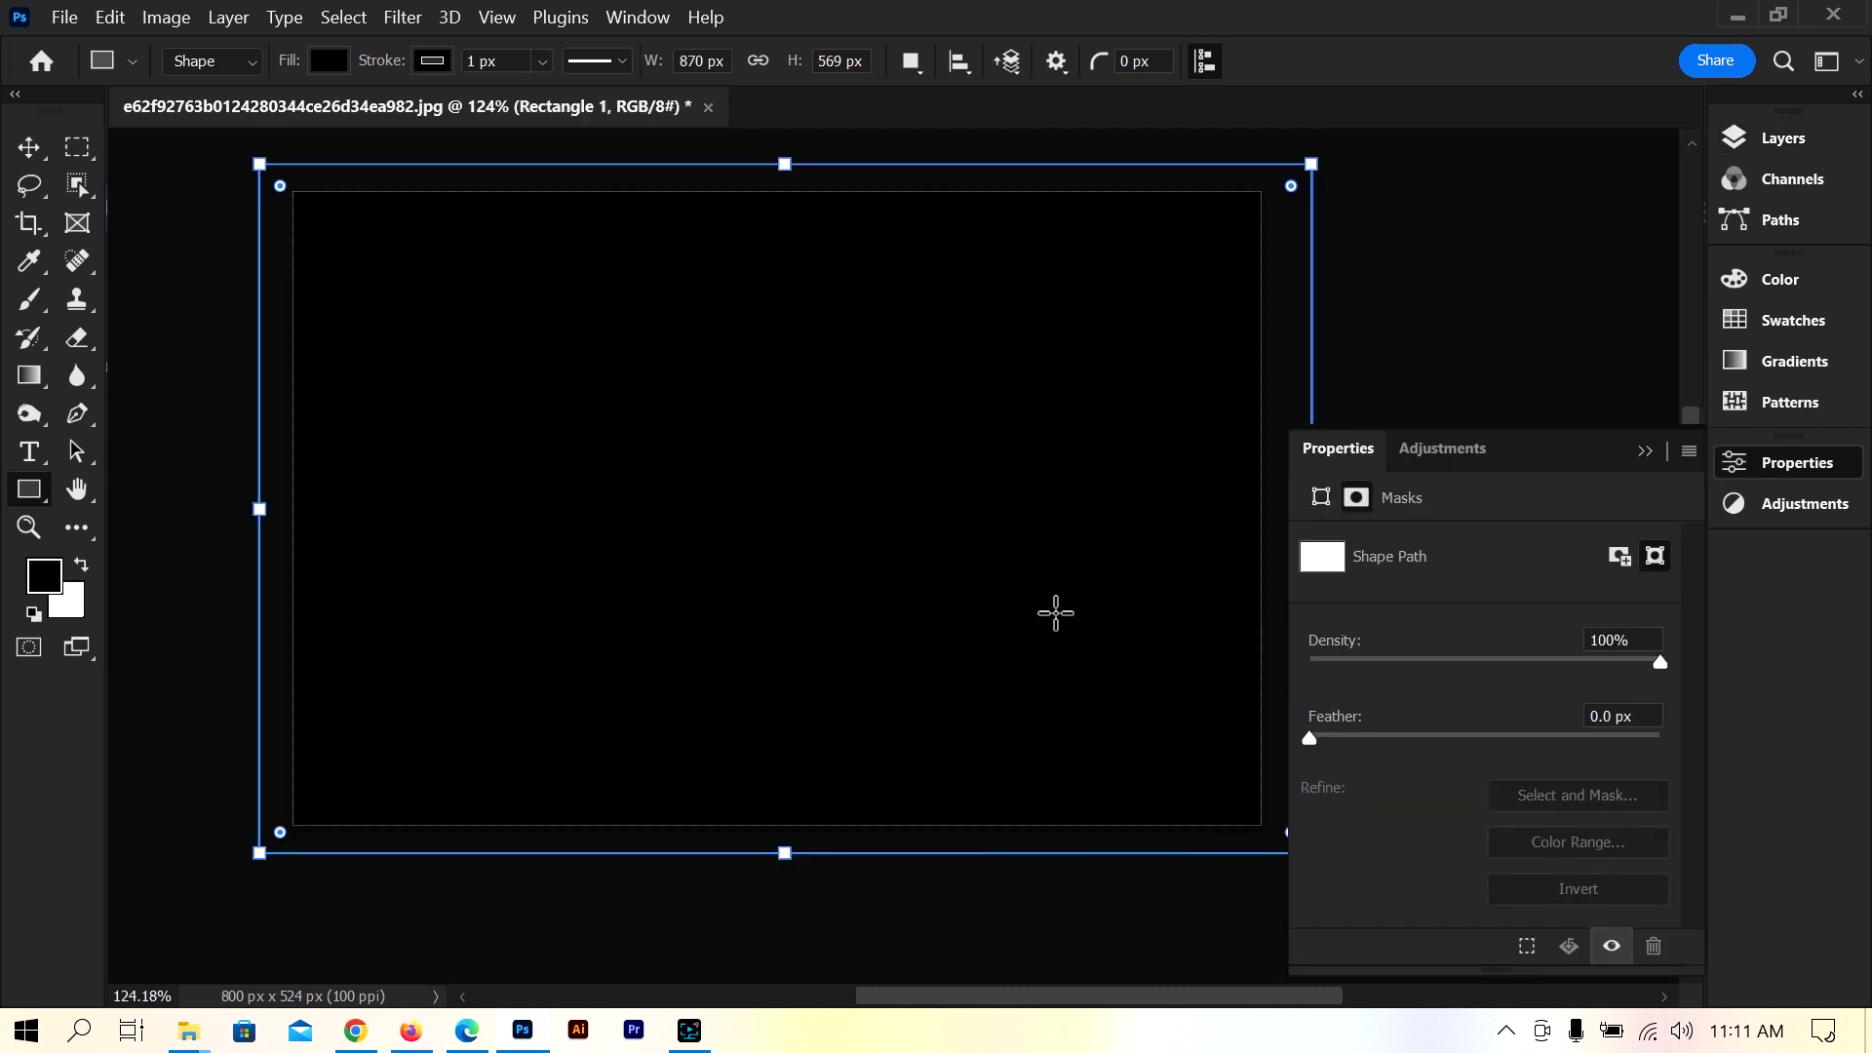
pyautogui.click(1645, 454)
pyautogui.click(1740, 138)
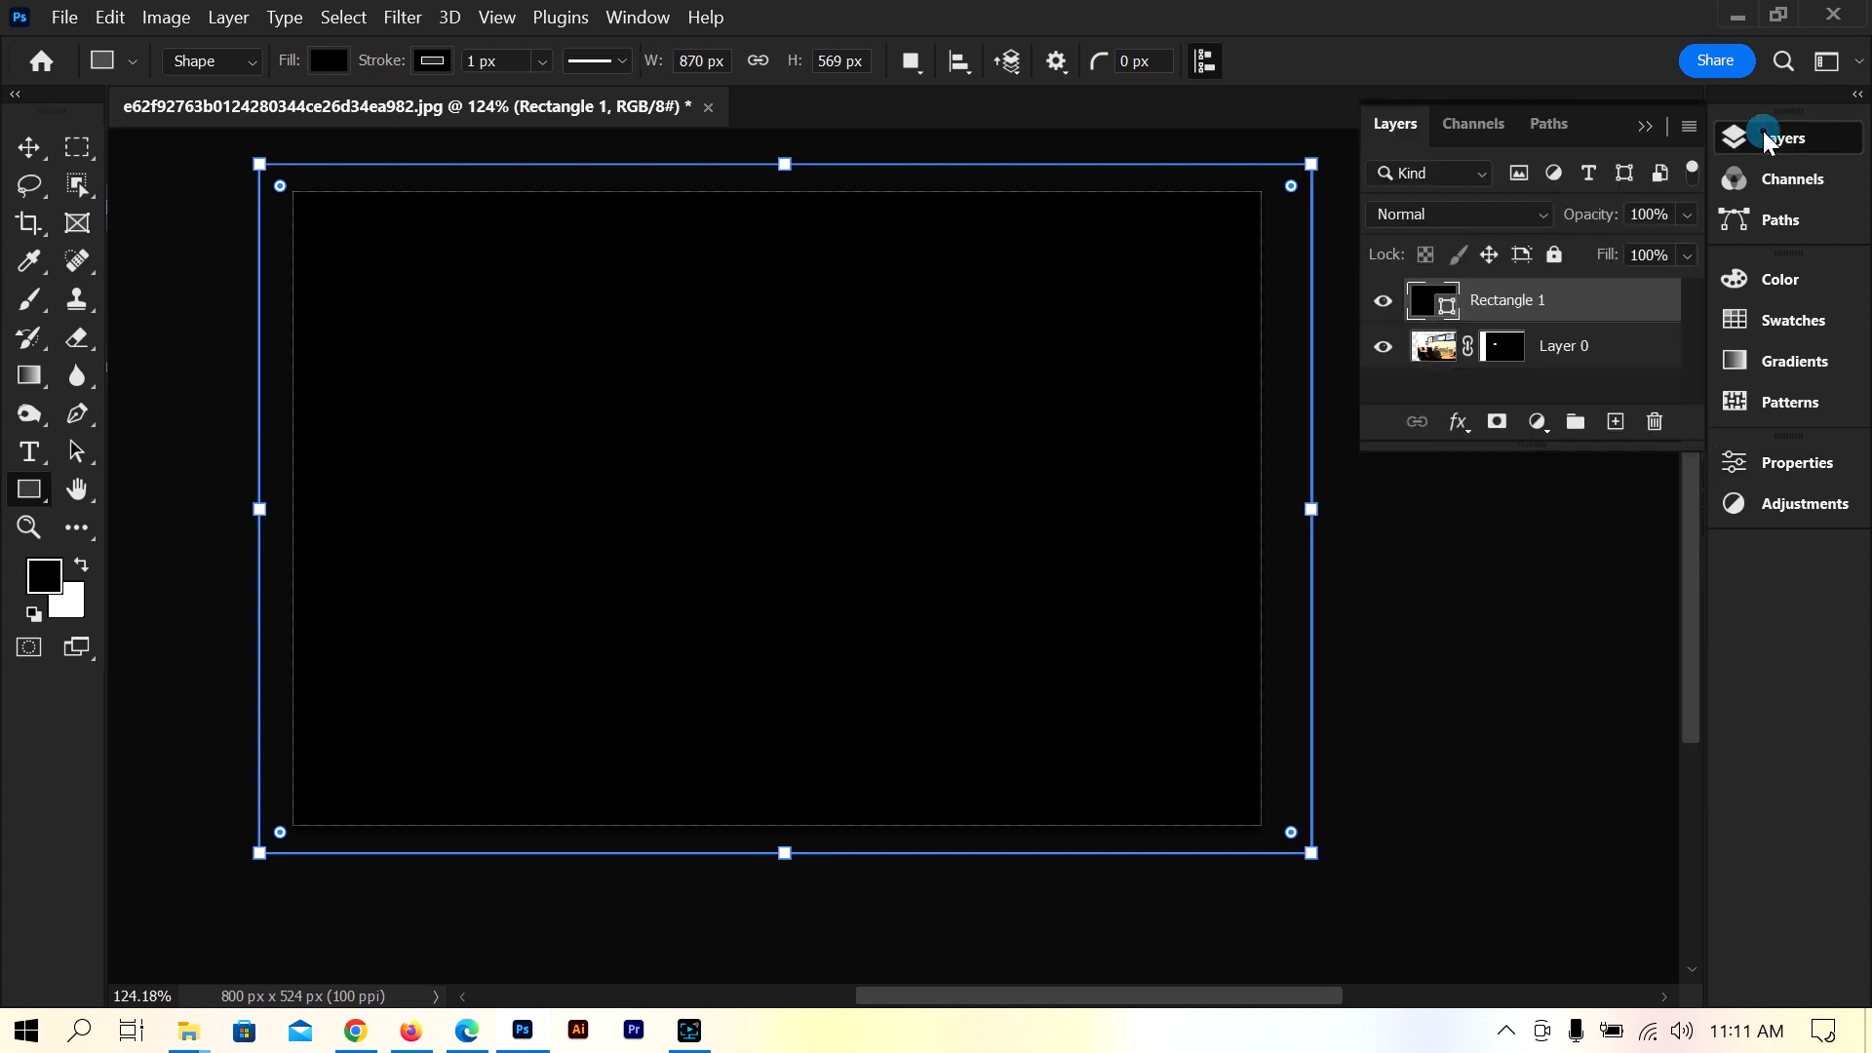
pyautogui.moveTo(1484, 312); pyautogui.dragTo(1491, 384)
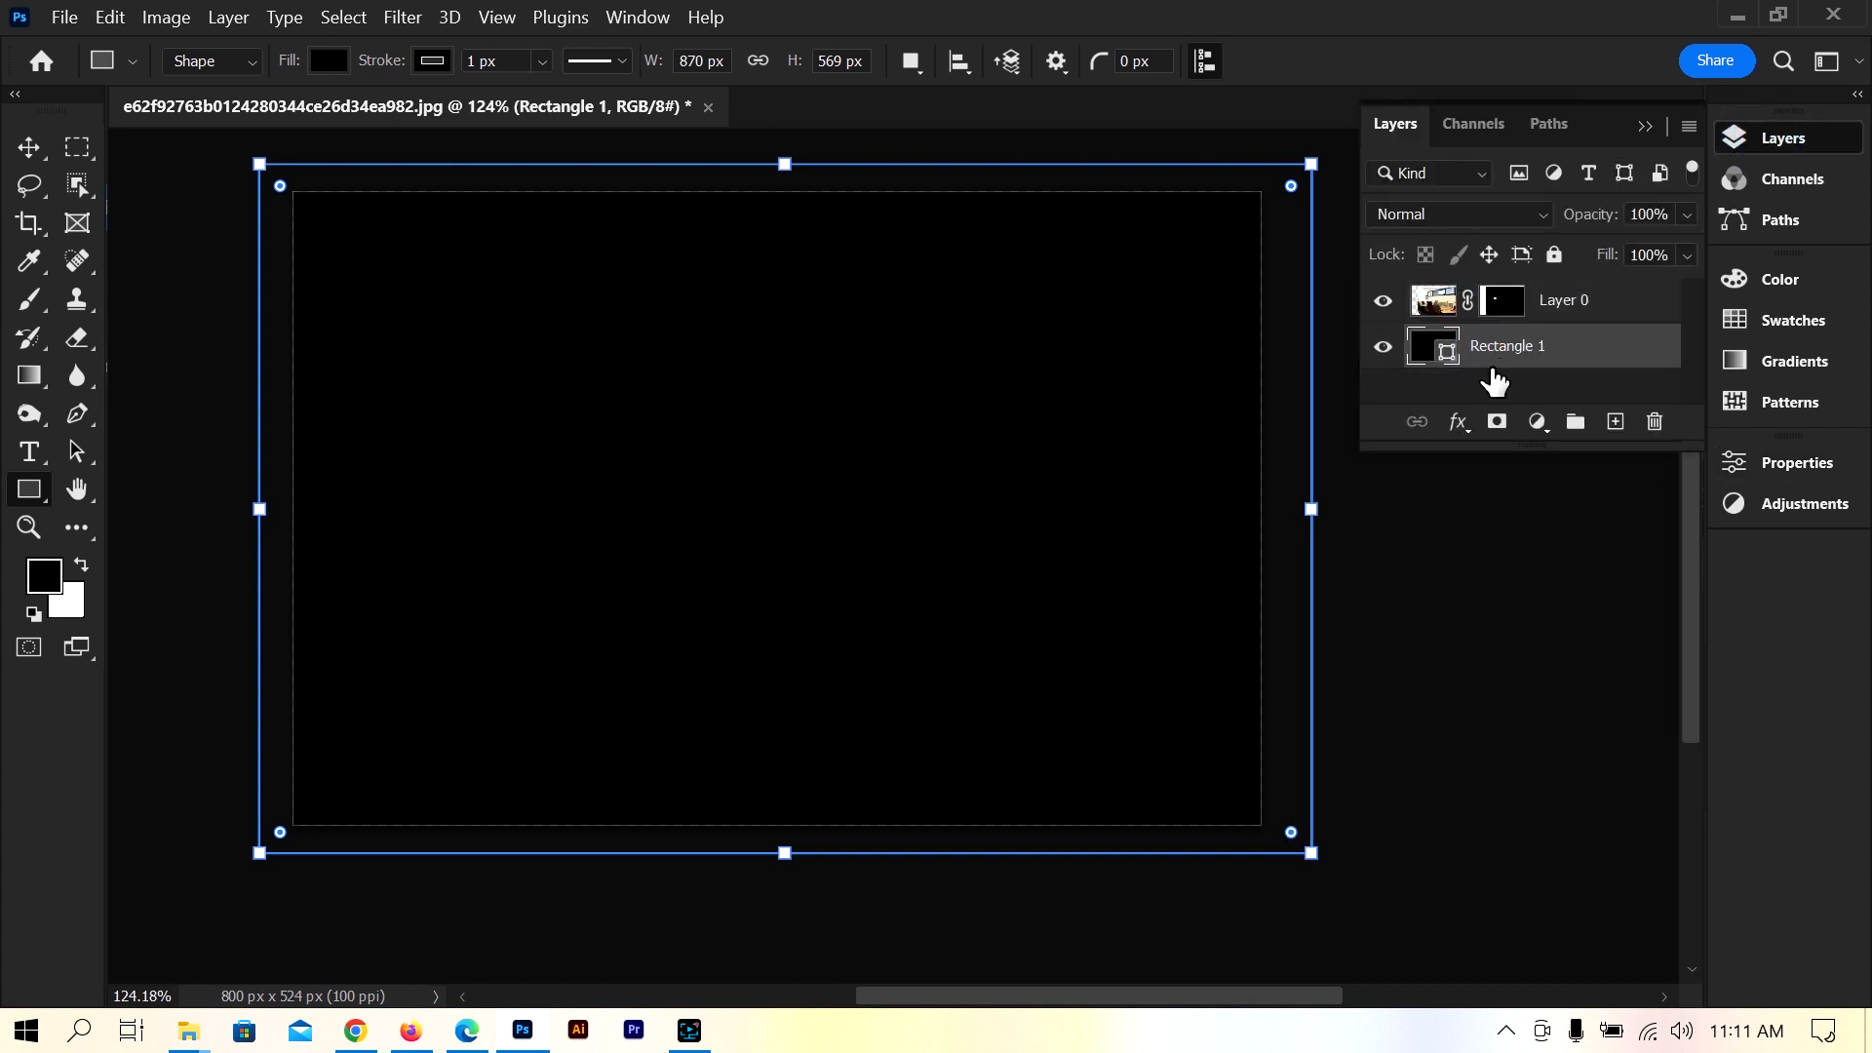
# - Shift the green monitor cutout slightly to the right and change the rectangle's fill colour to red (#fd0505)
pyautogui.click(28, 148)
pyautogui.moveTo(615, 457); pyautogui.dragTo(660, 458)
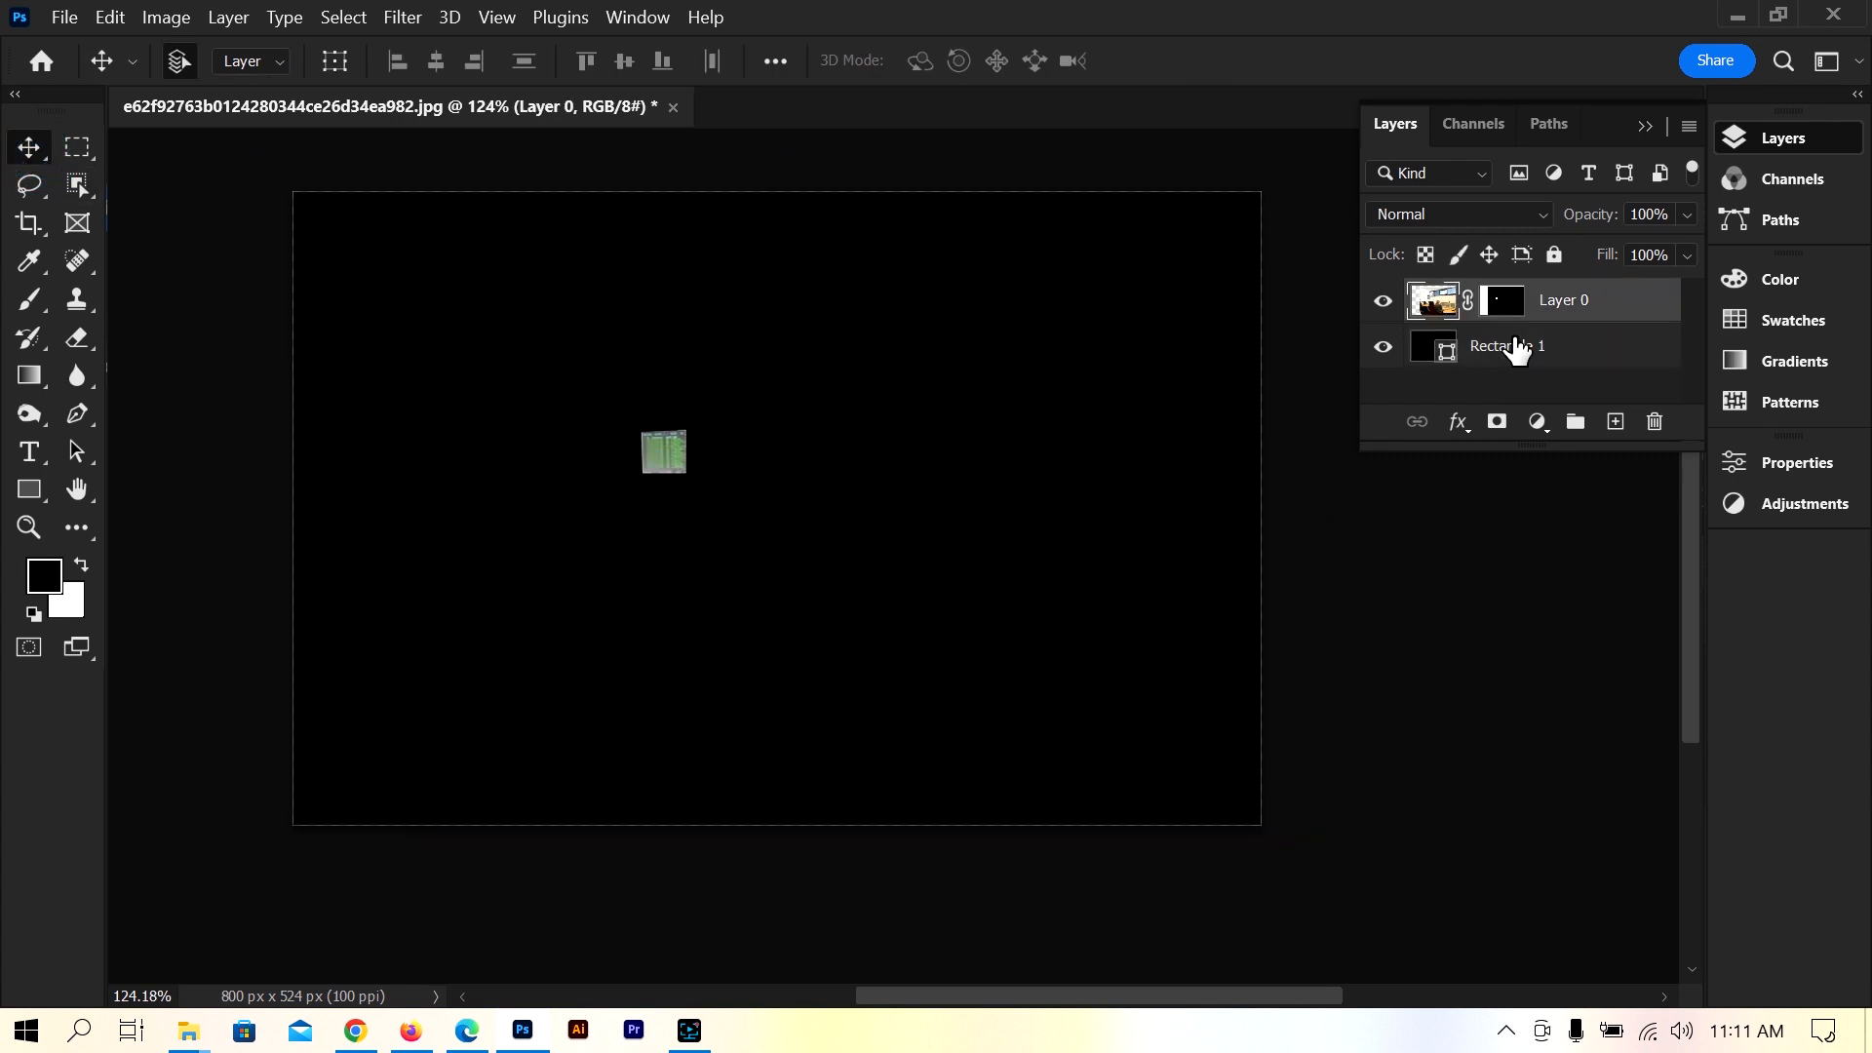
pyautogui.doubleClick(1447, 352)
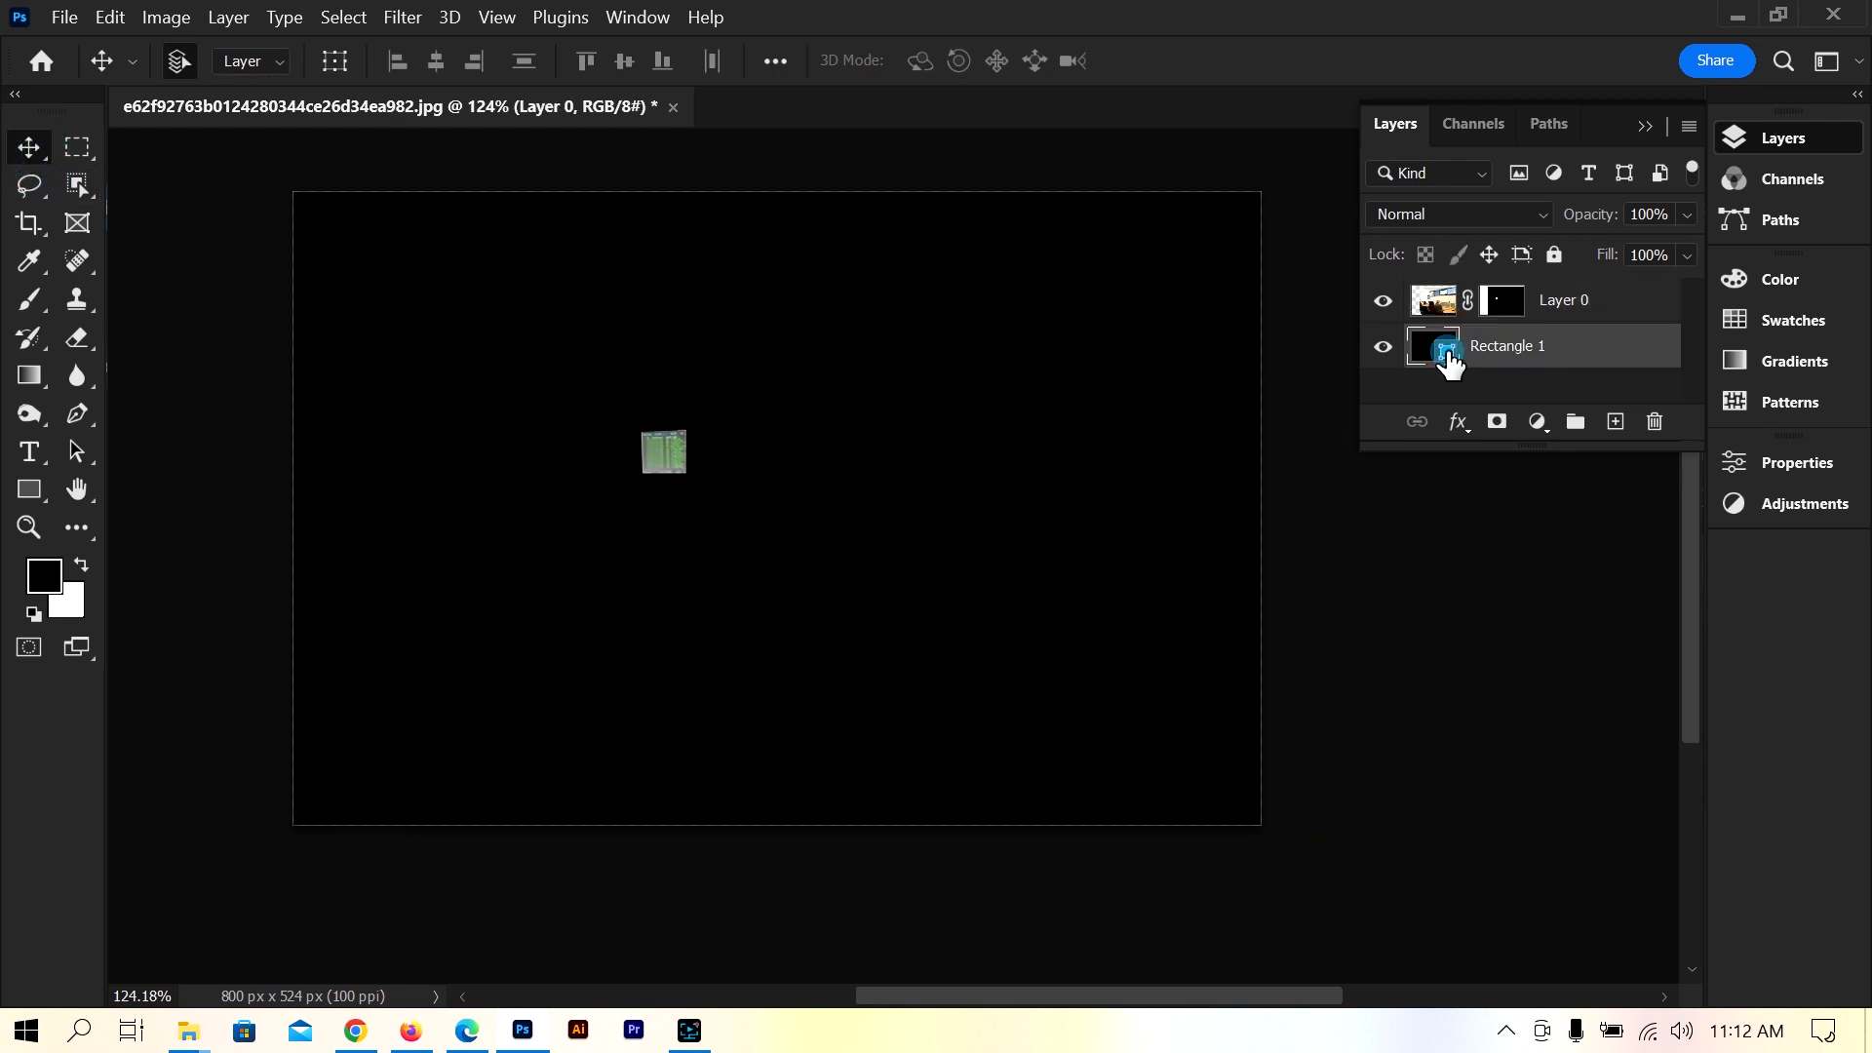
pyautogui.moveTo(888, 228); pyautogui.dragTo(921, 182)
pyautogui.click(1216, 170)
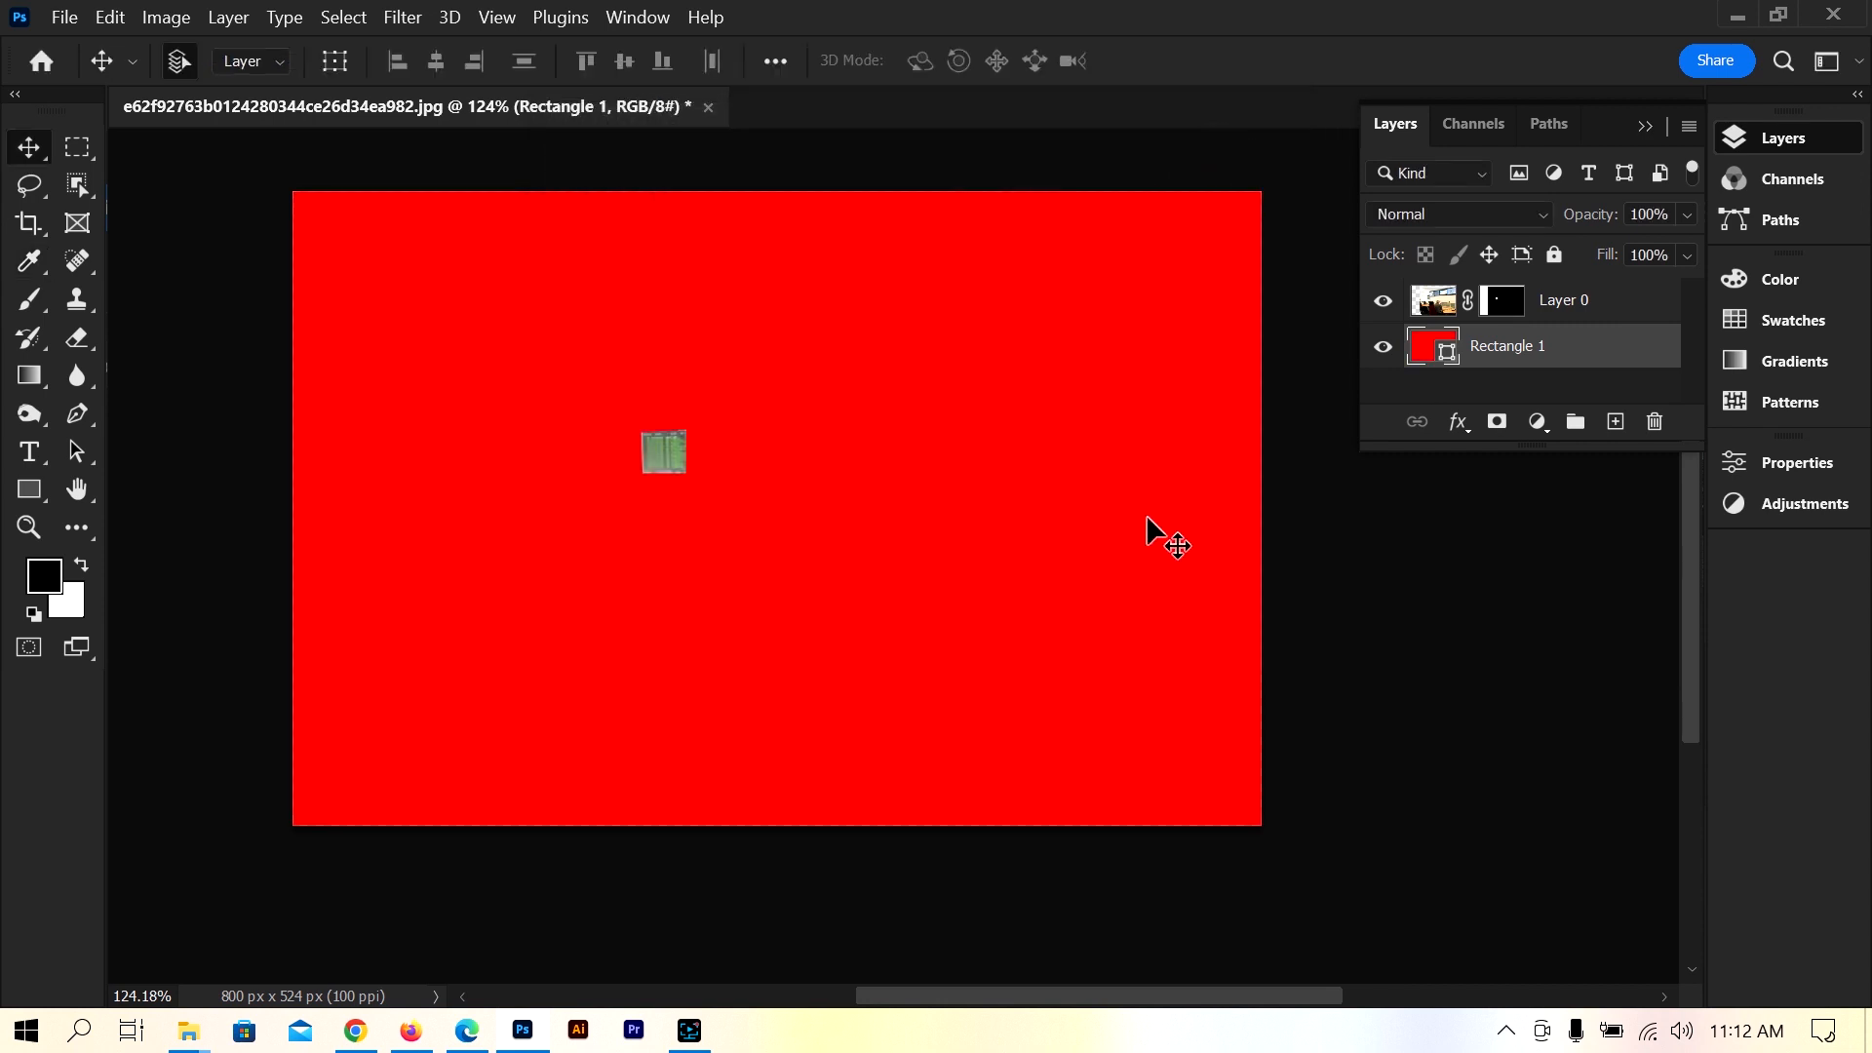
# - Change the backdrop rectangle's fill colour to white
pyautogui.doubleClick(1447, 353)
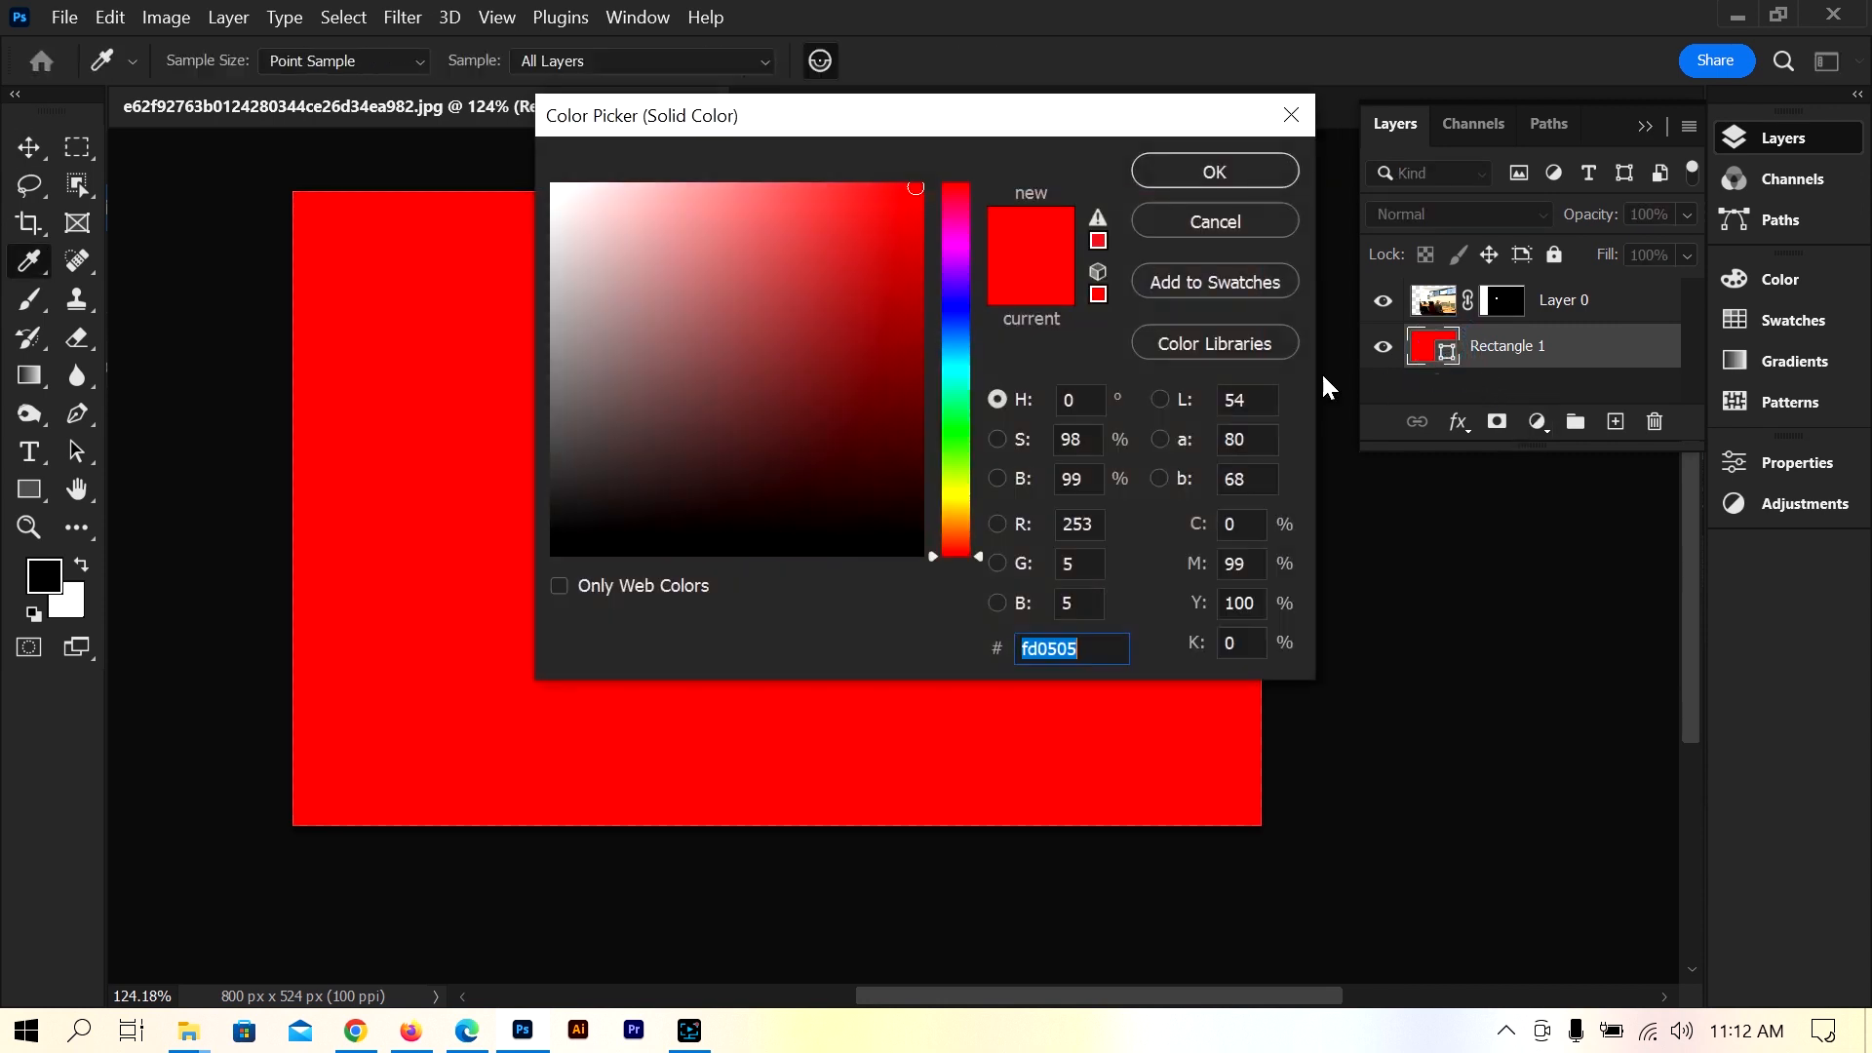
pyautogui.moveTo(811, 292); pyautogui.dragTo(552, 185)
pyautogui.click(1214, 170)
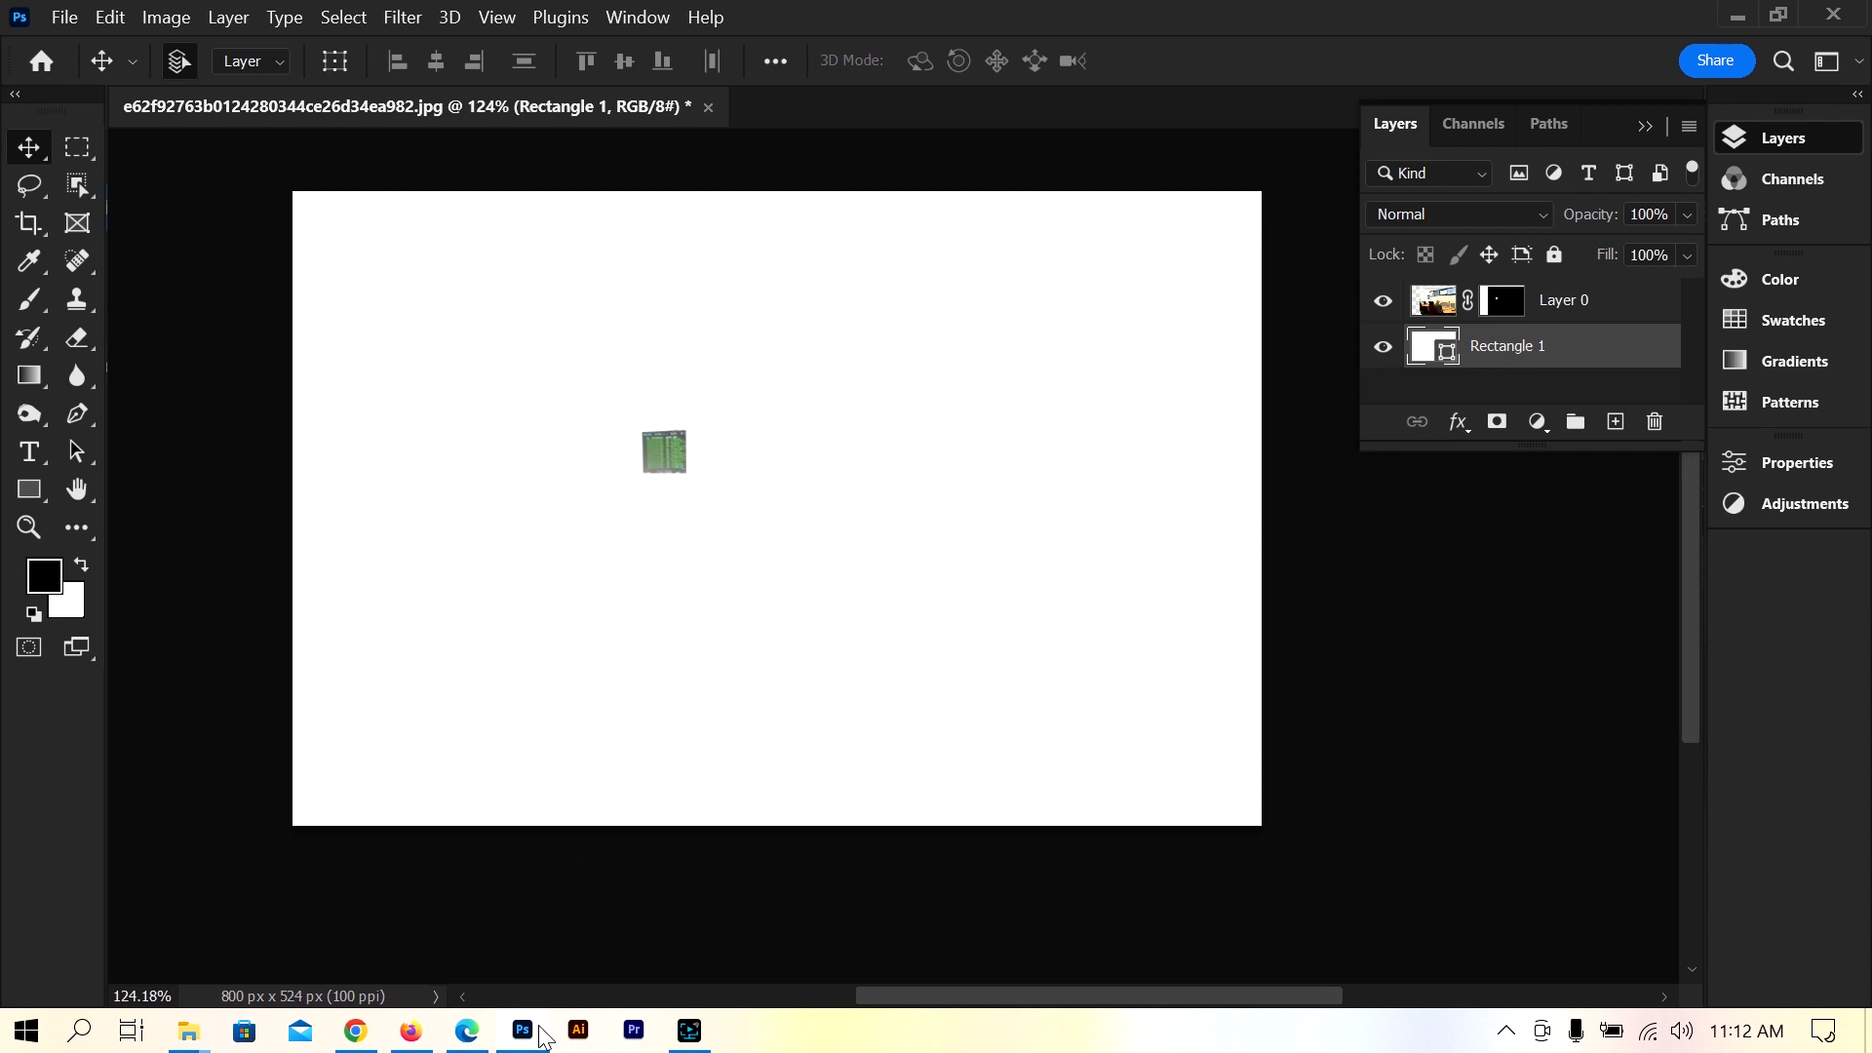
pyautogui.moveTo(536, 1036)
pyautogui.click(26, 1031)
pyautogui.scroll(-2, 167, 621)
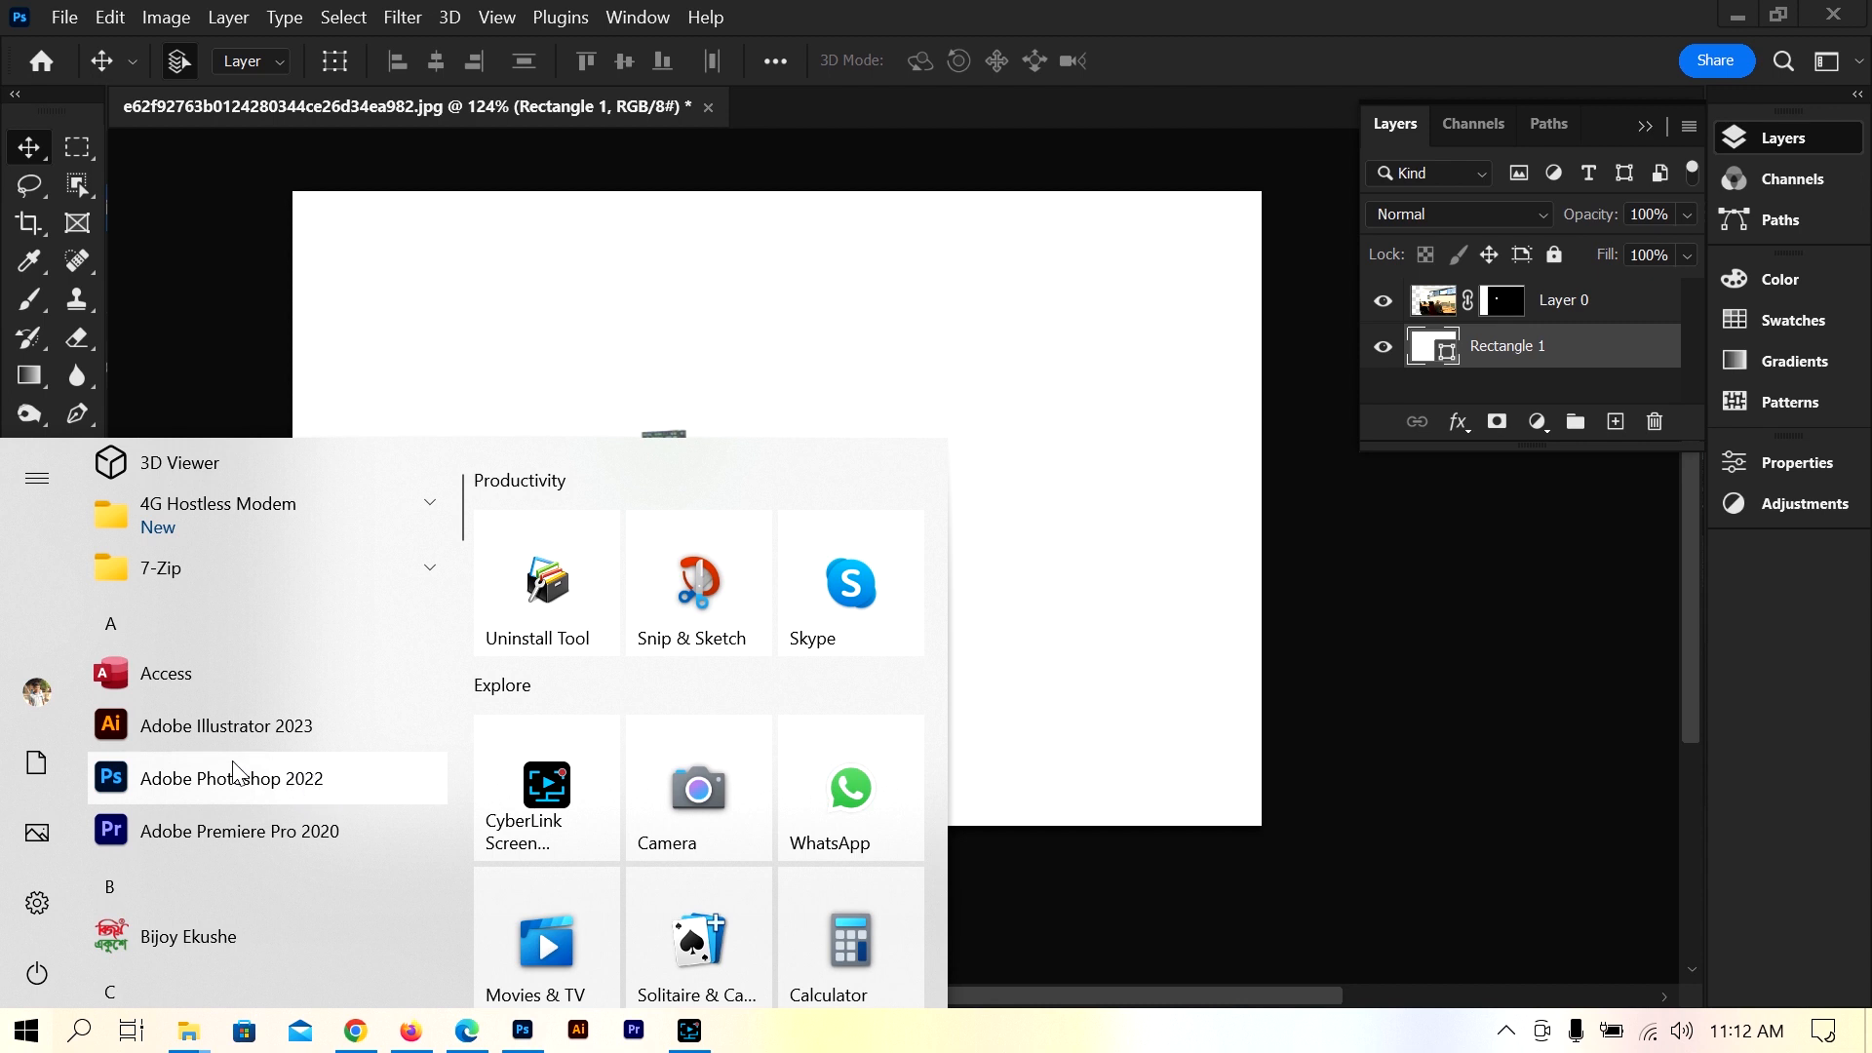
pyautogui.click(1457, 20)
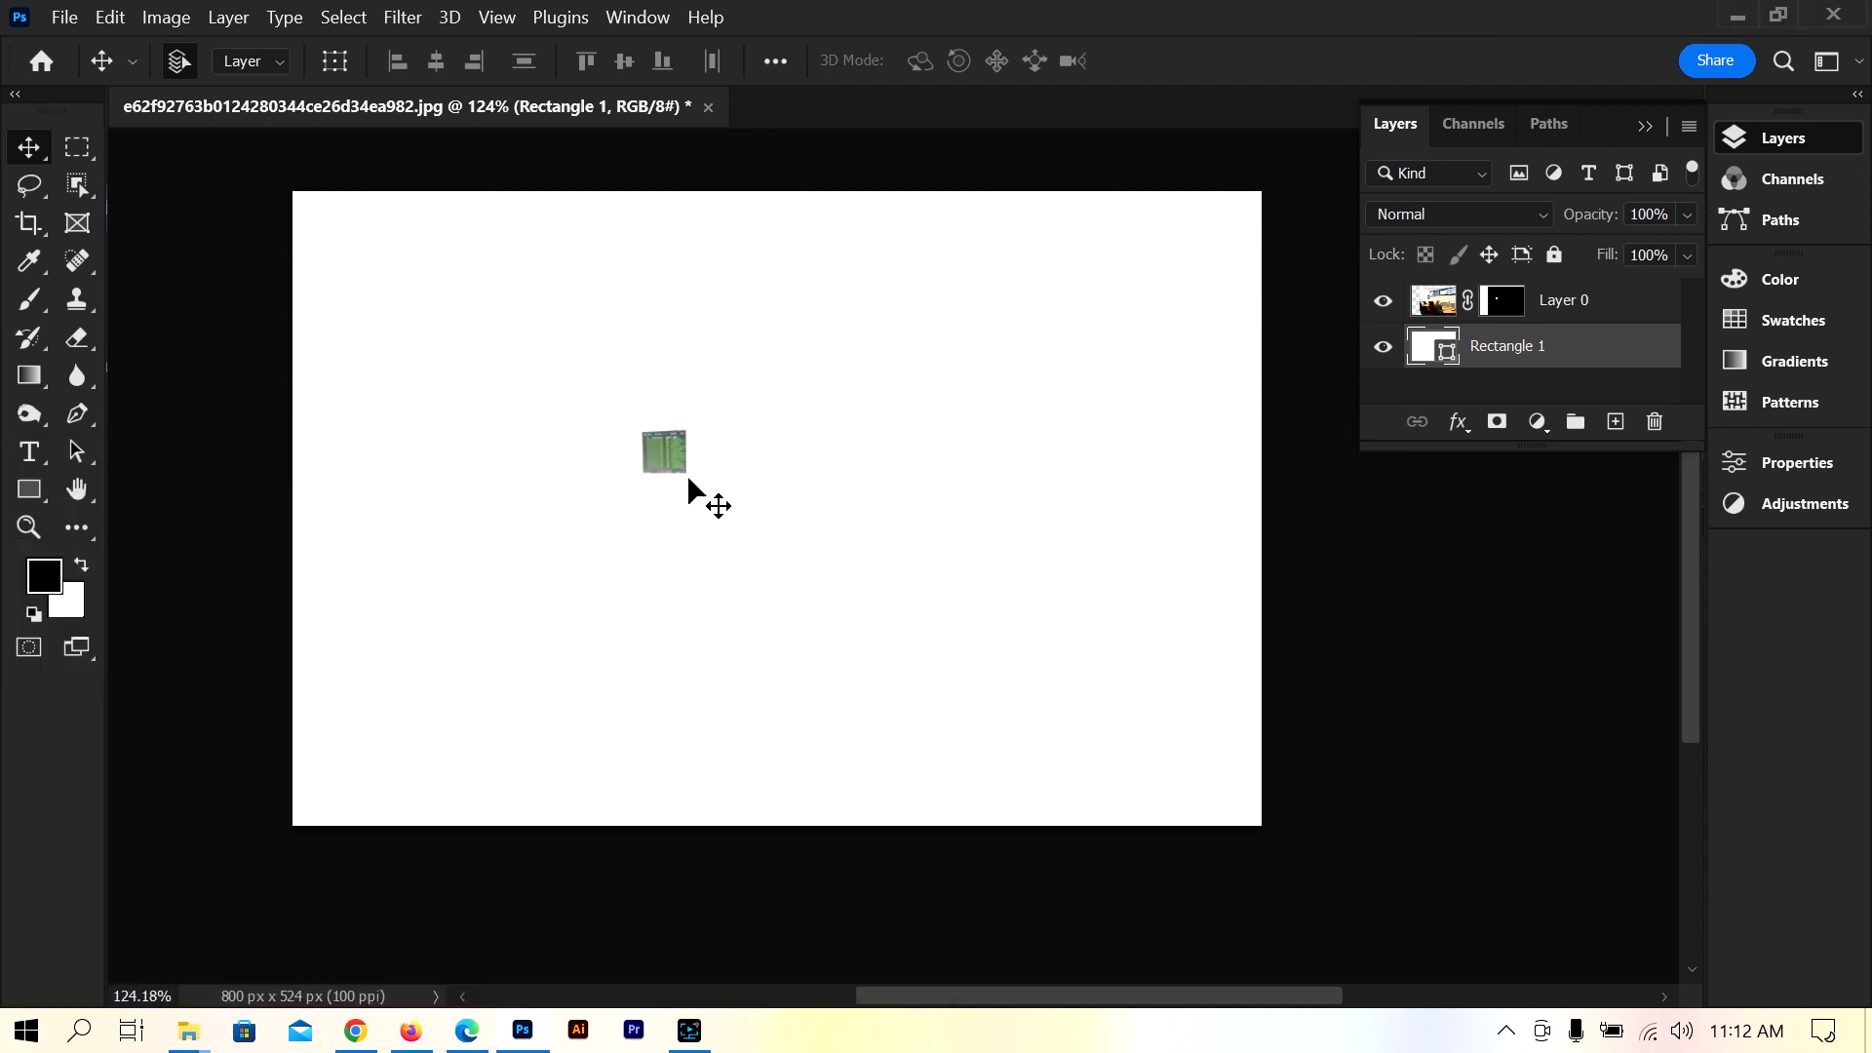
# - Move the green monitor cutout around over the white backdrop, ending slightly up and to the left
pyautogui.moveTo(646, 456); pyautogui.dragTo(657, 470)
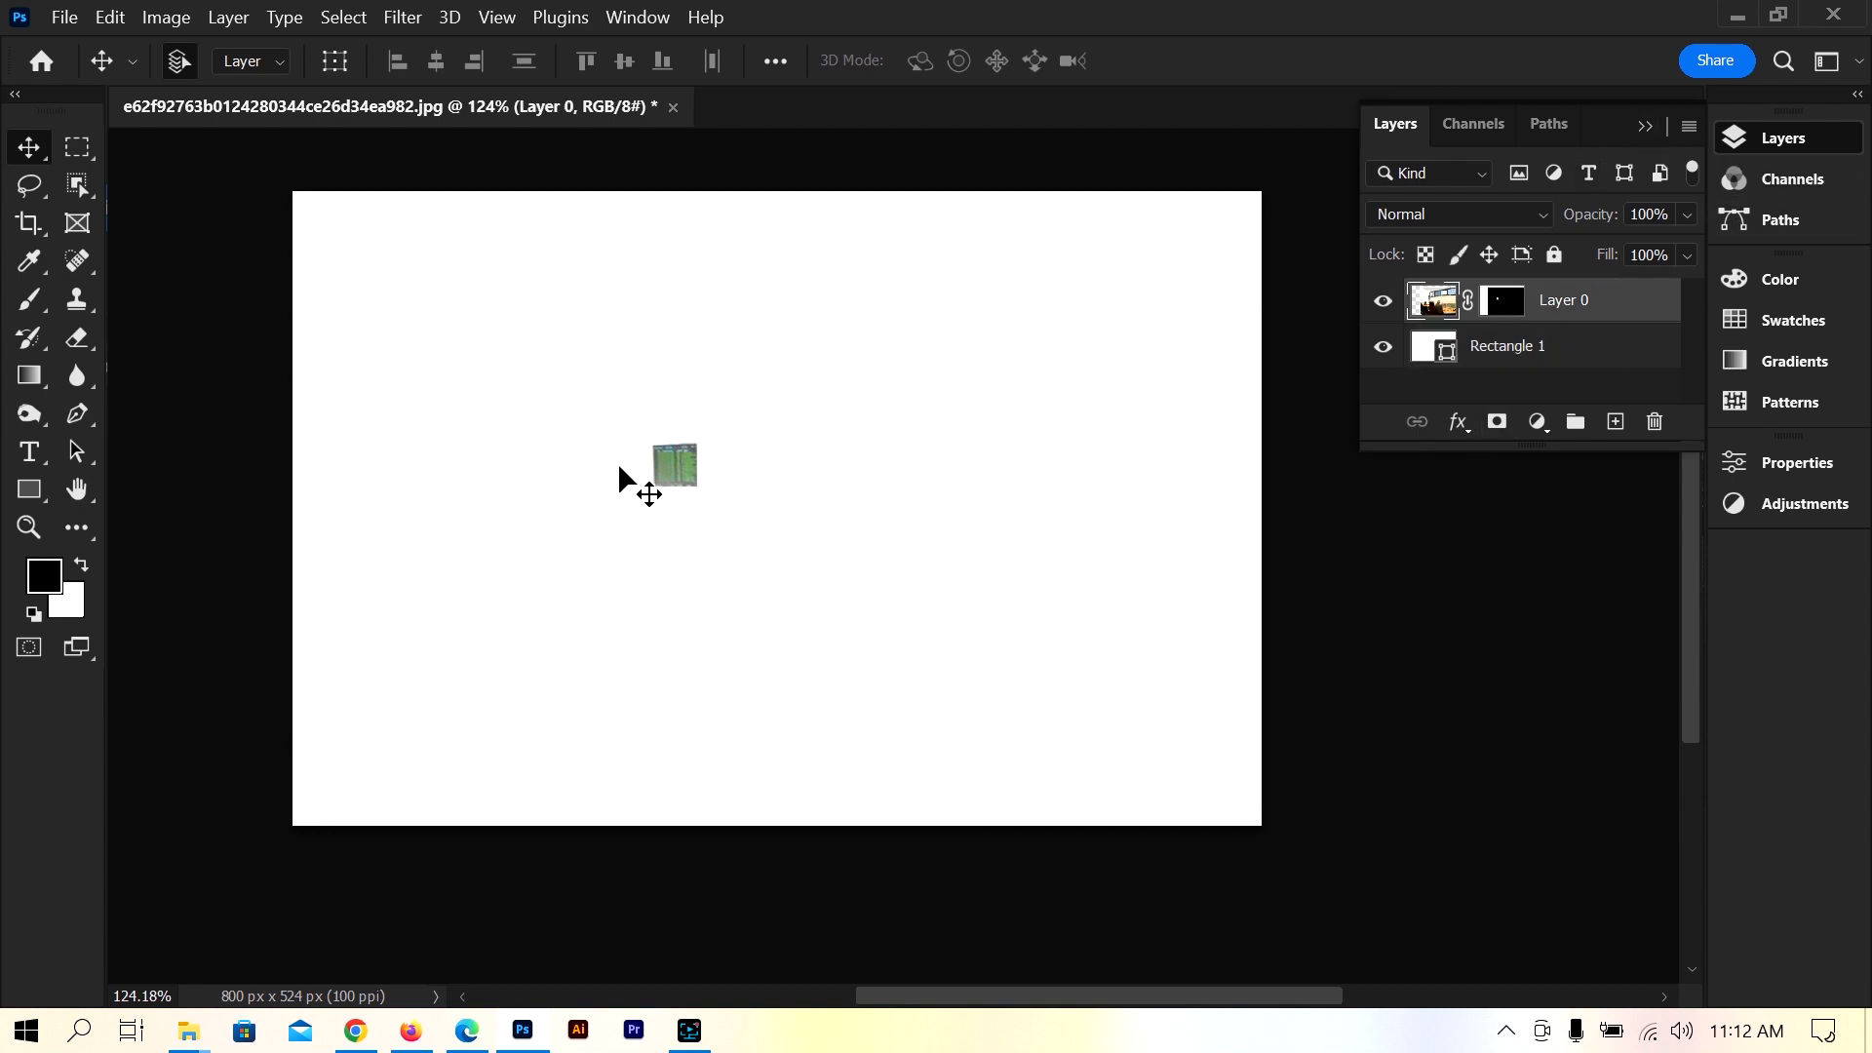
pyautogui.moveTo(672, 457); pyautogui.dragTo(618, 442)
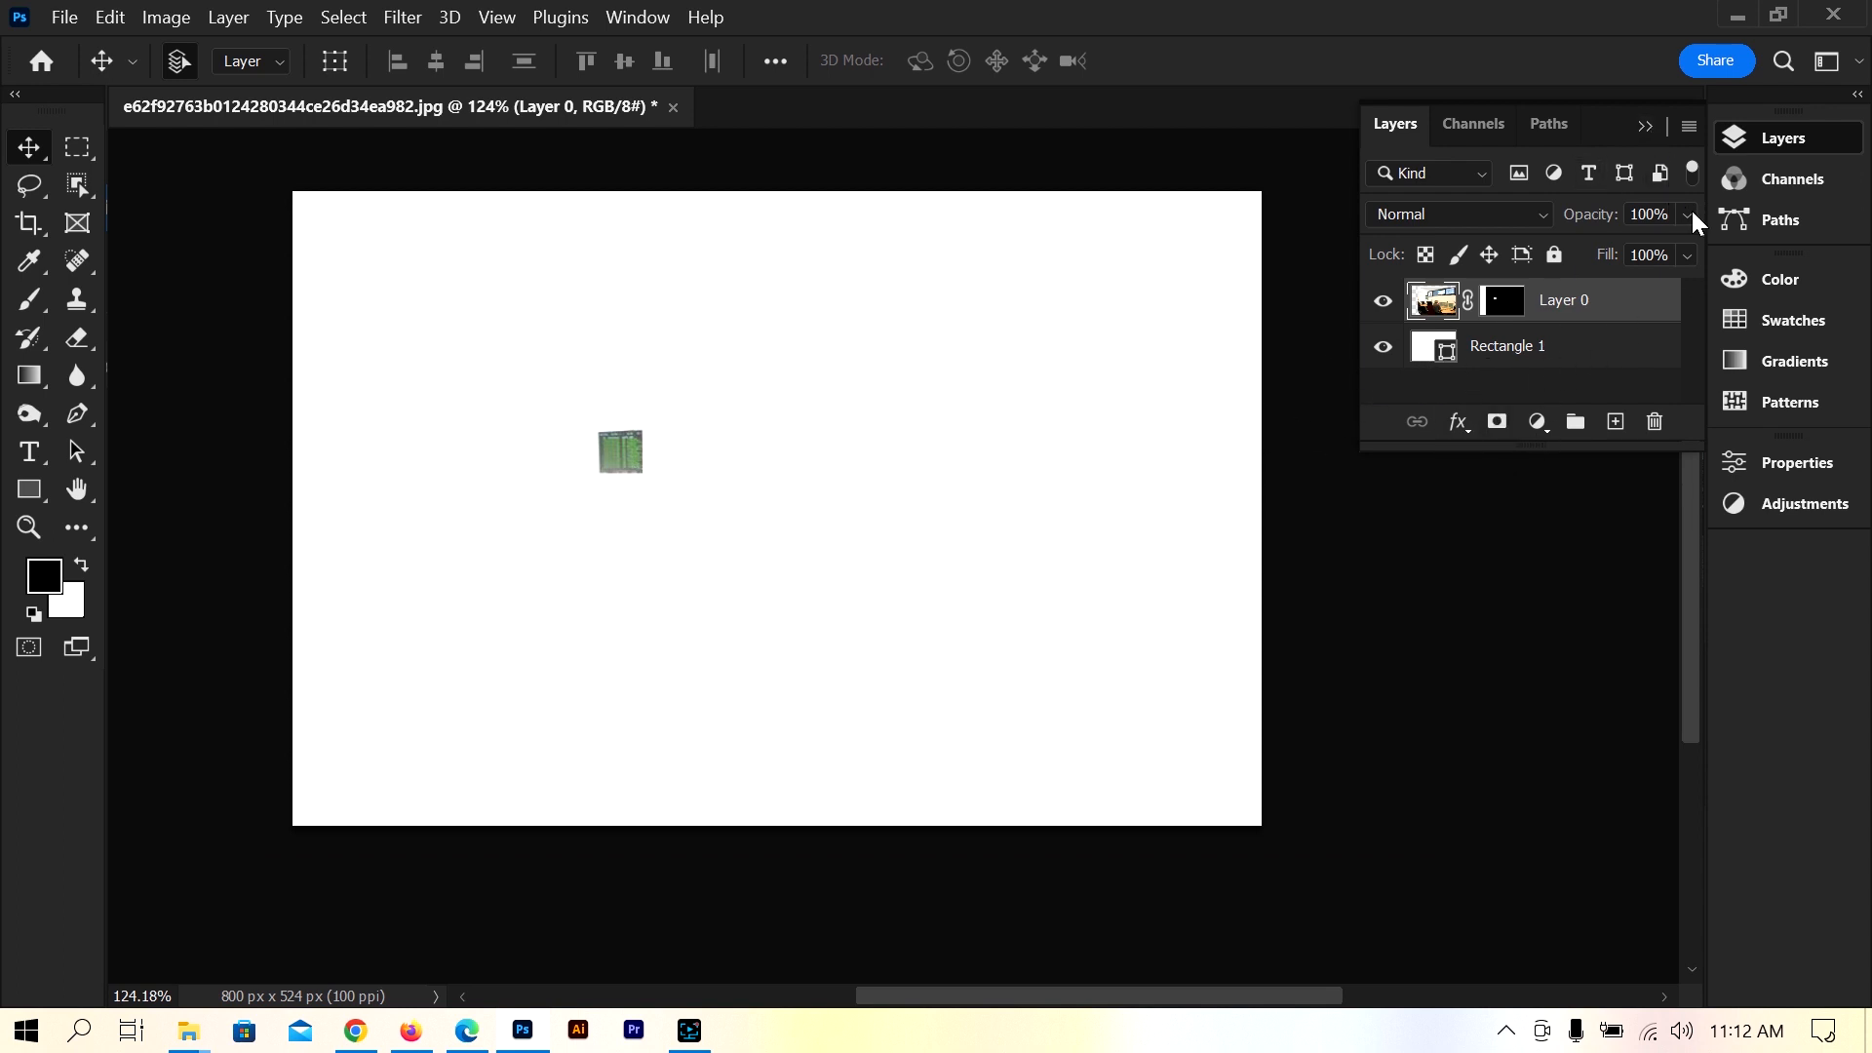
pyautogui.moveTo(629, 457); pyautogui.dragTo(597, 446)
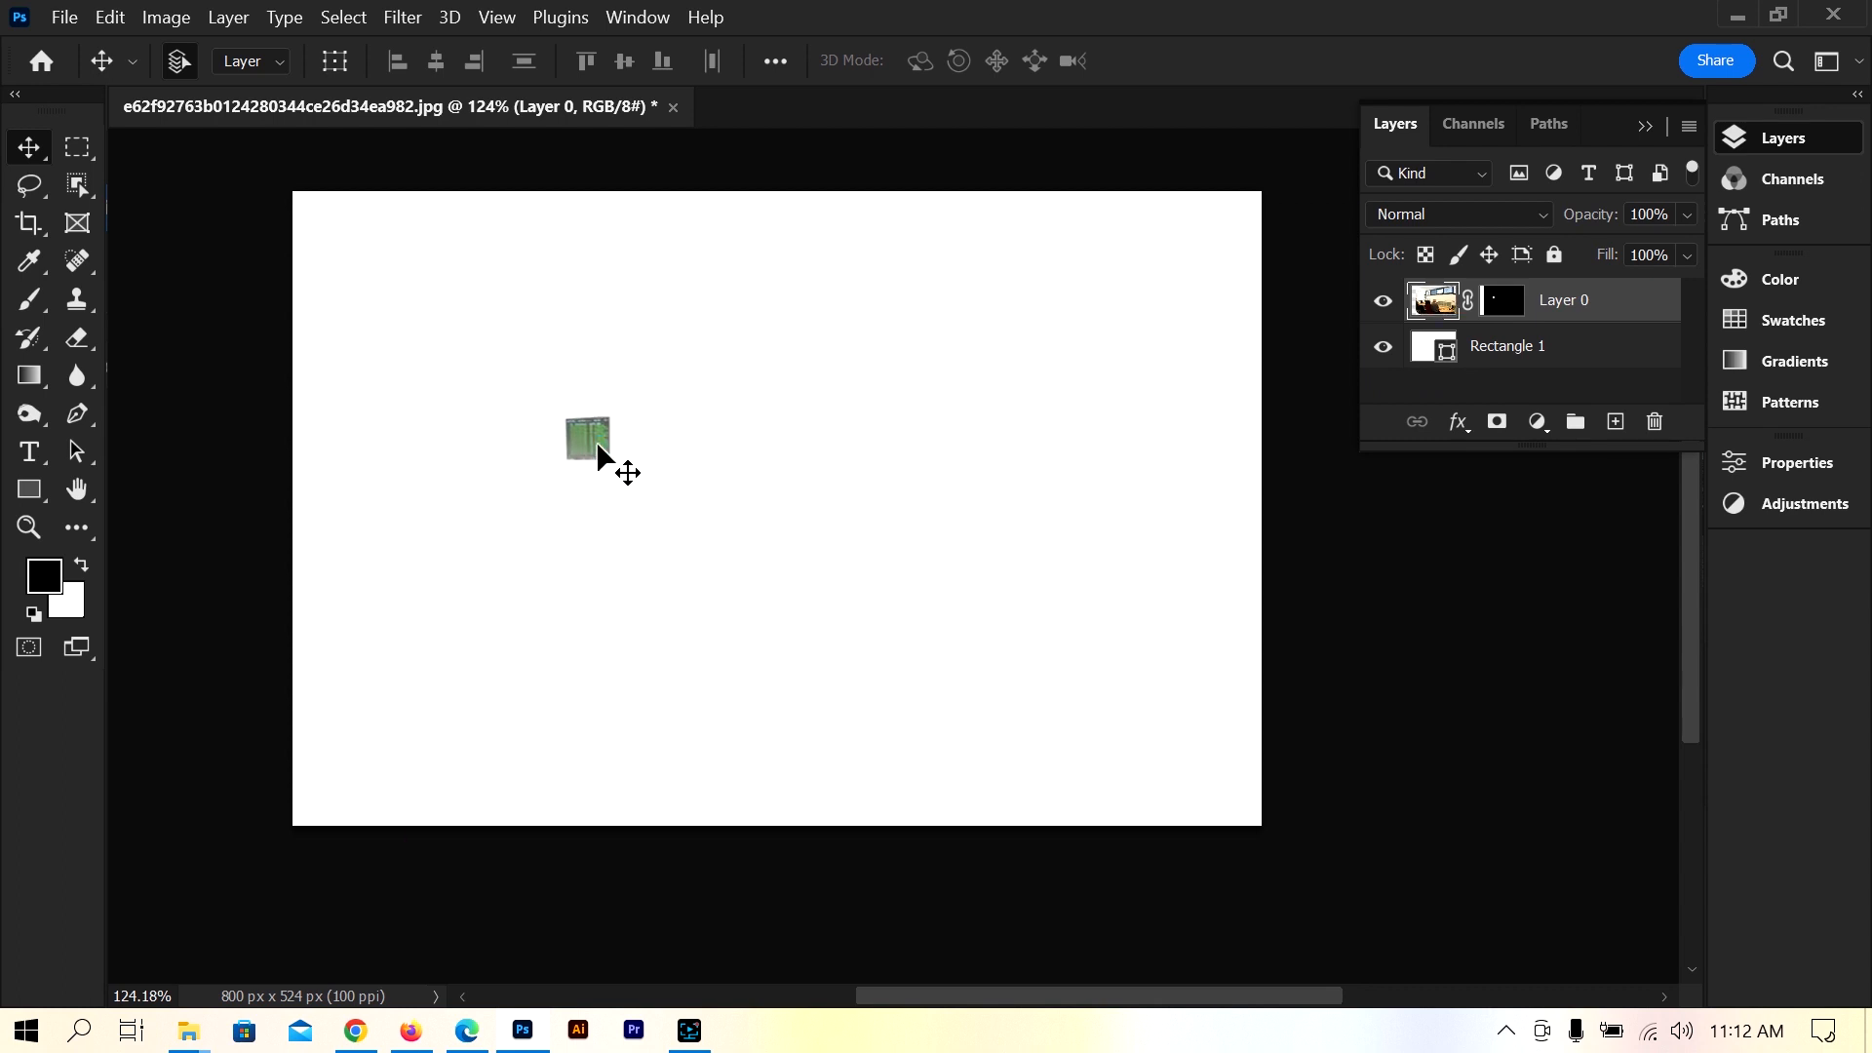
# - Delete the Rectangle 1 layer and leave no layer selected
pyautogui.click(795, 552)
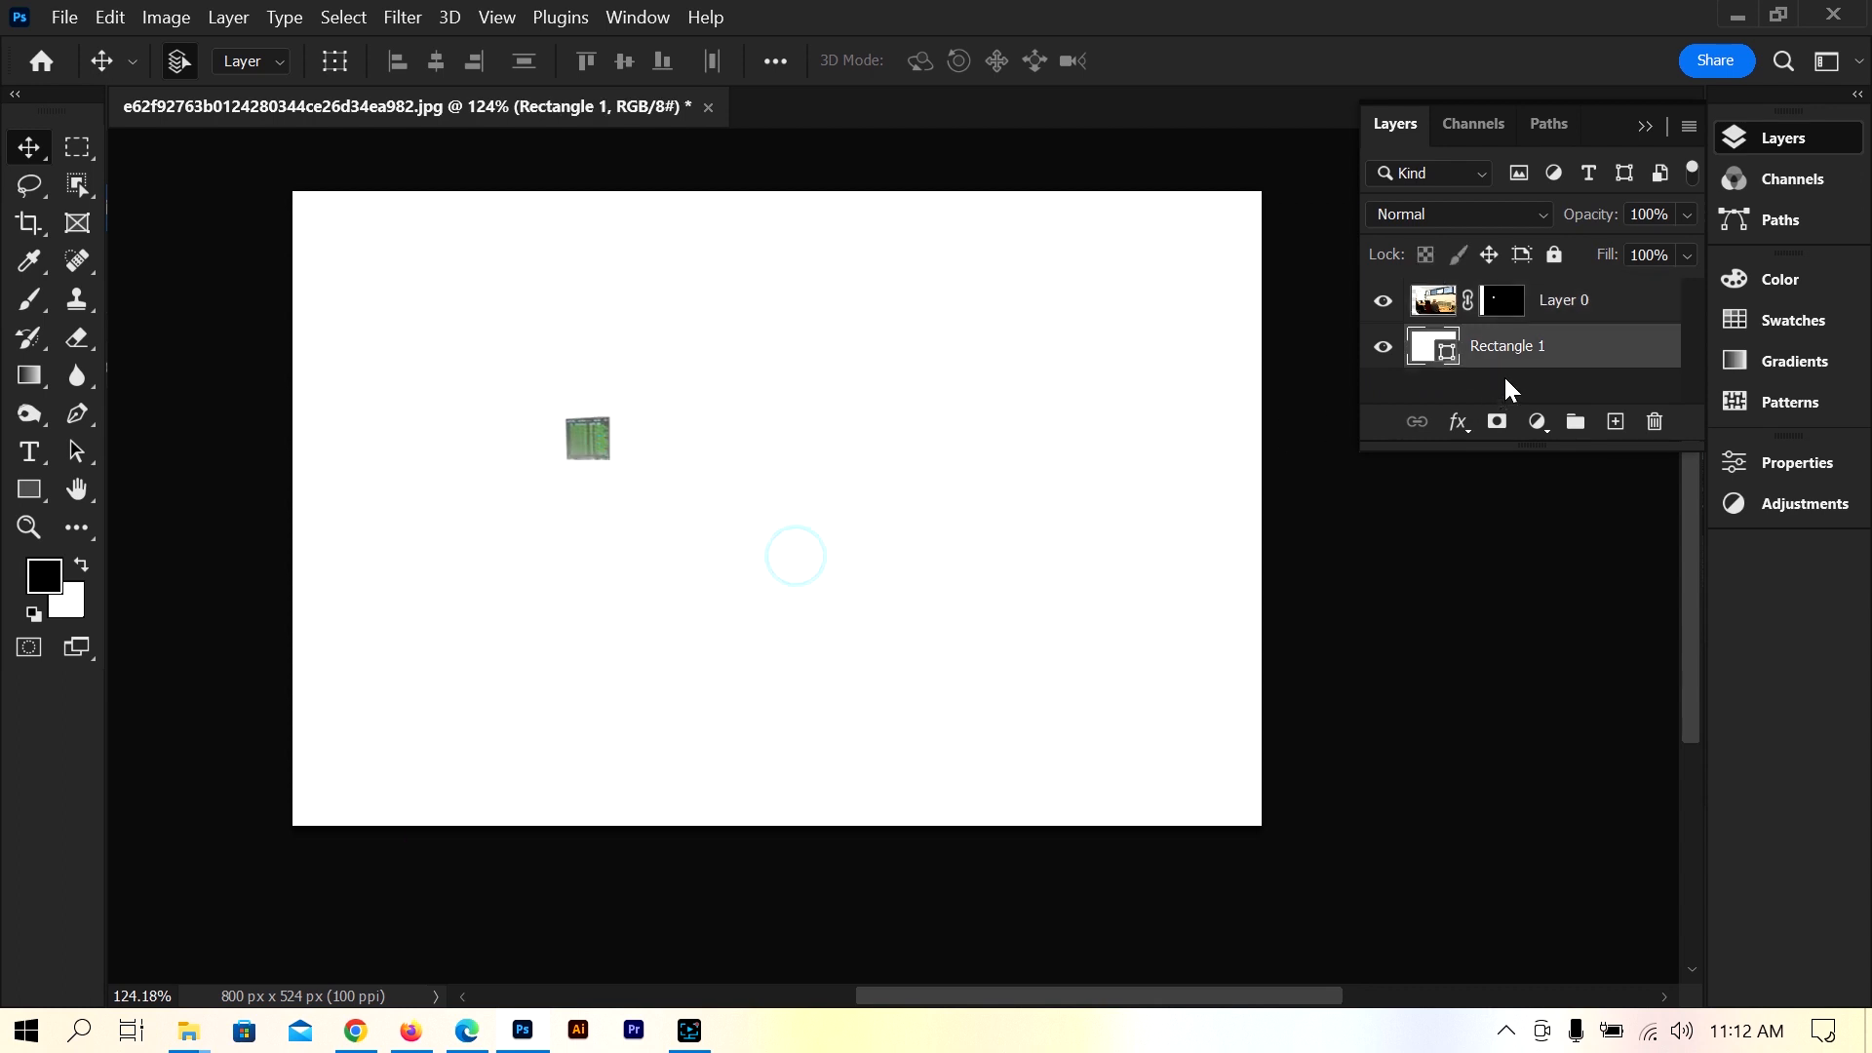
pyautogui.click(1660, 421)
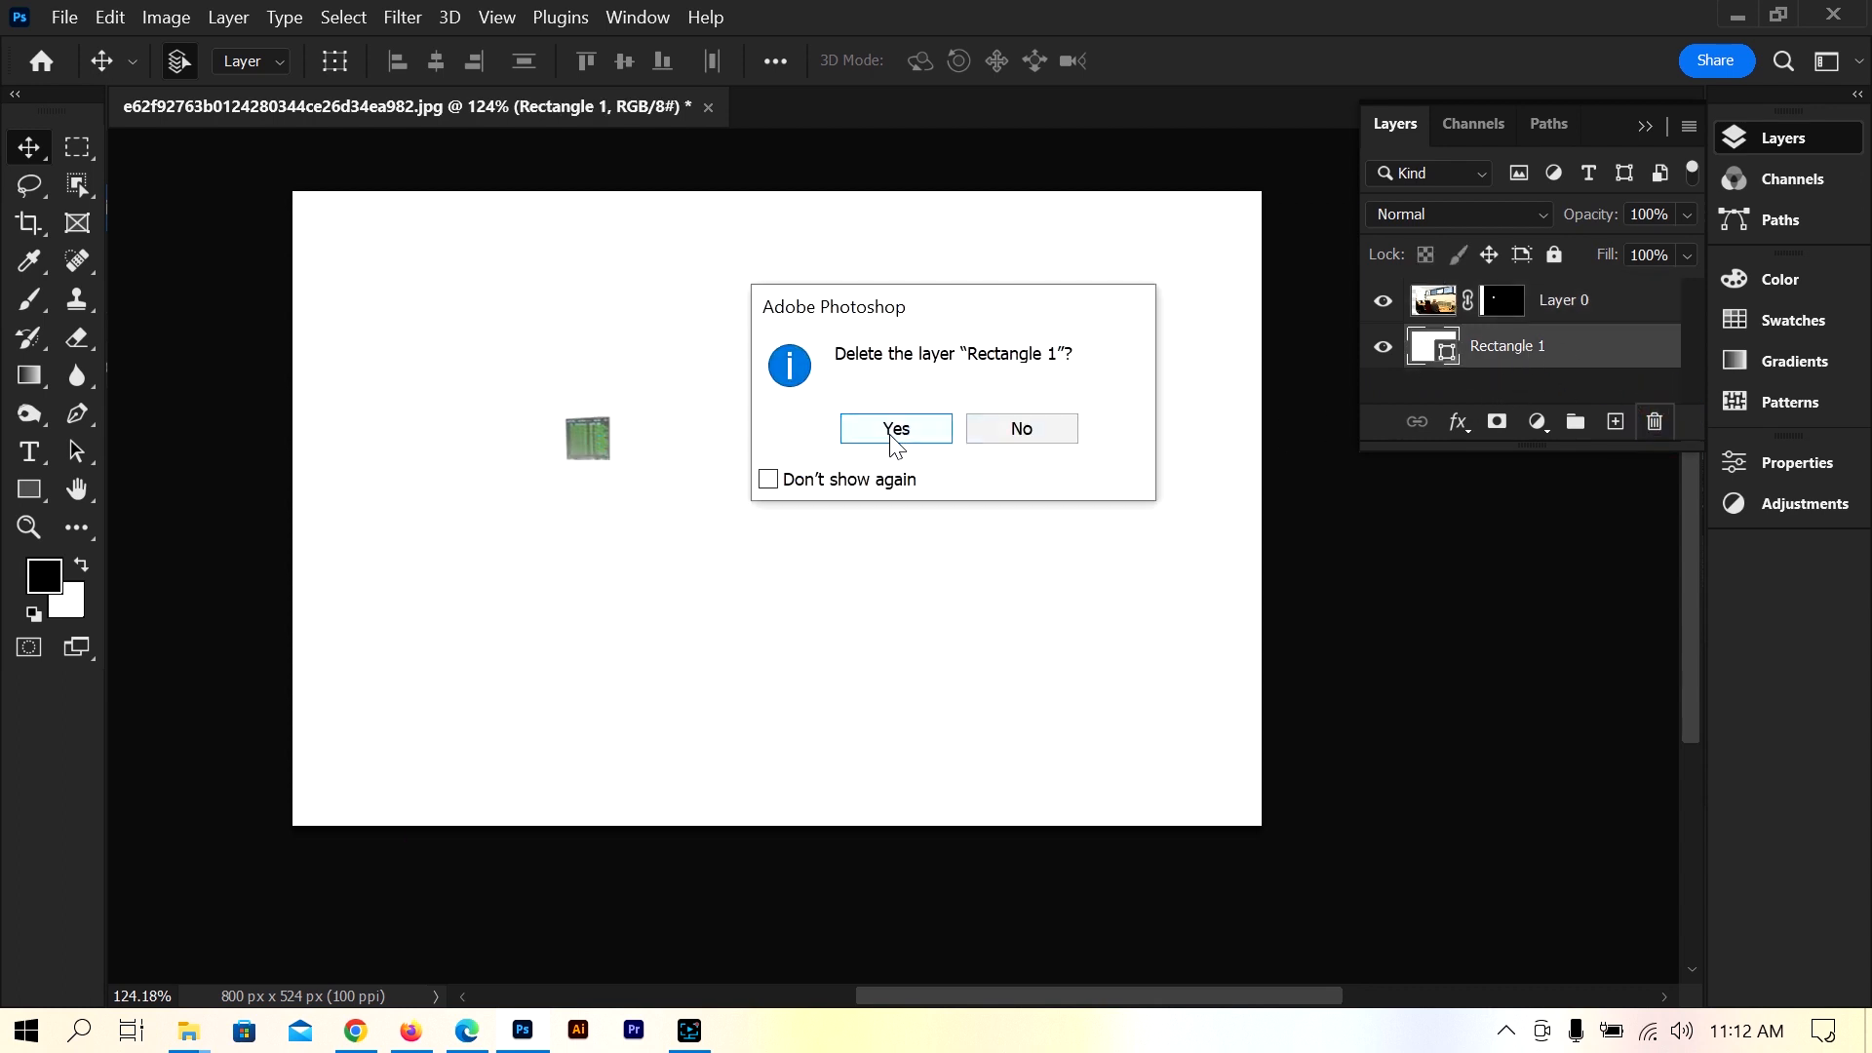
pyautogui.click(886, 429)
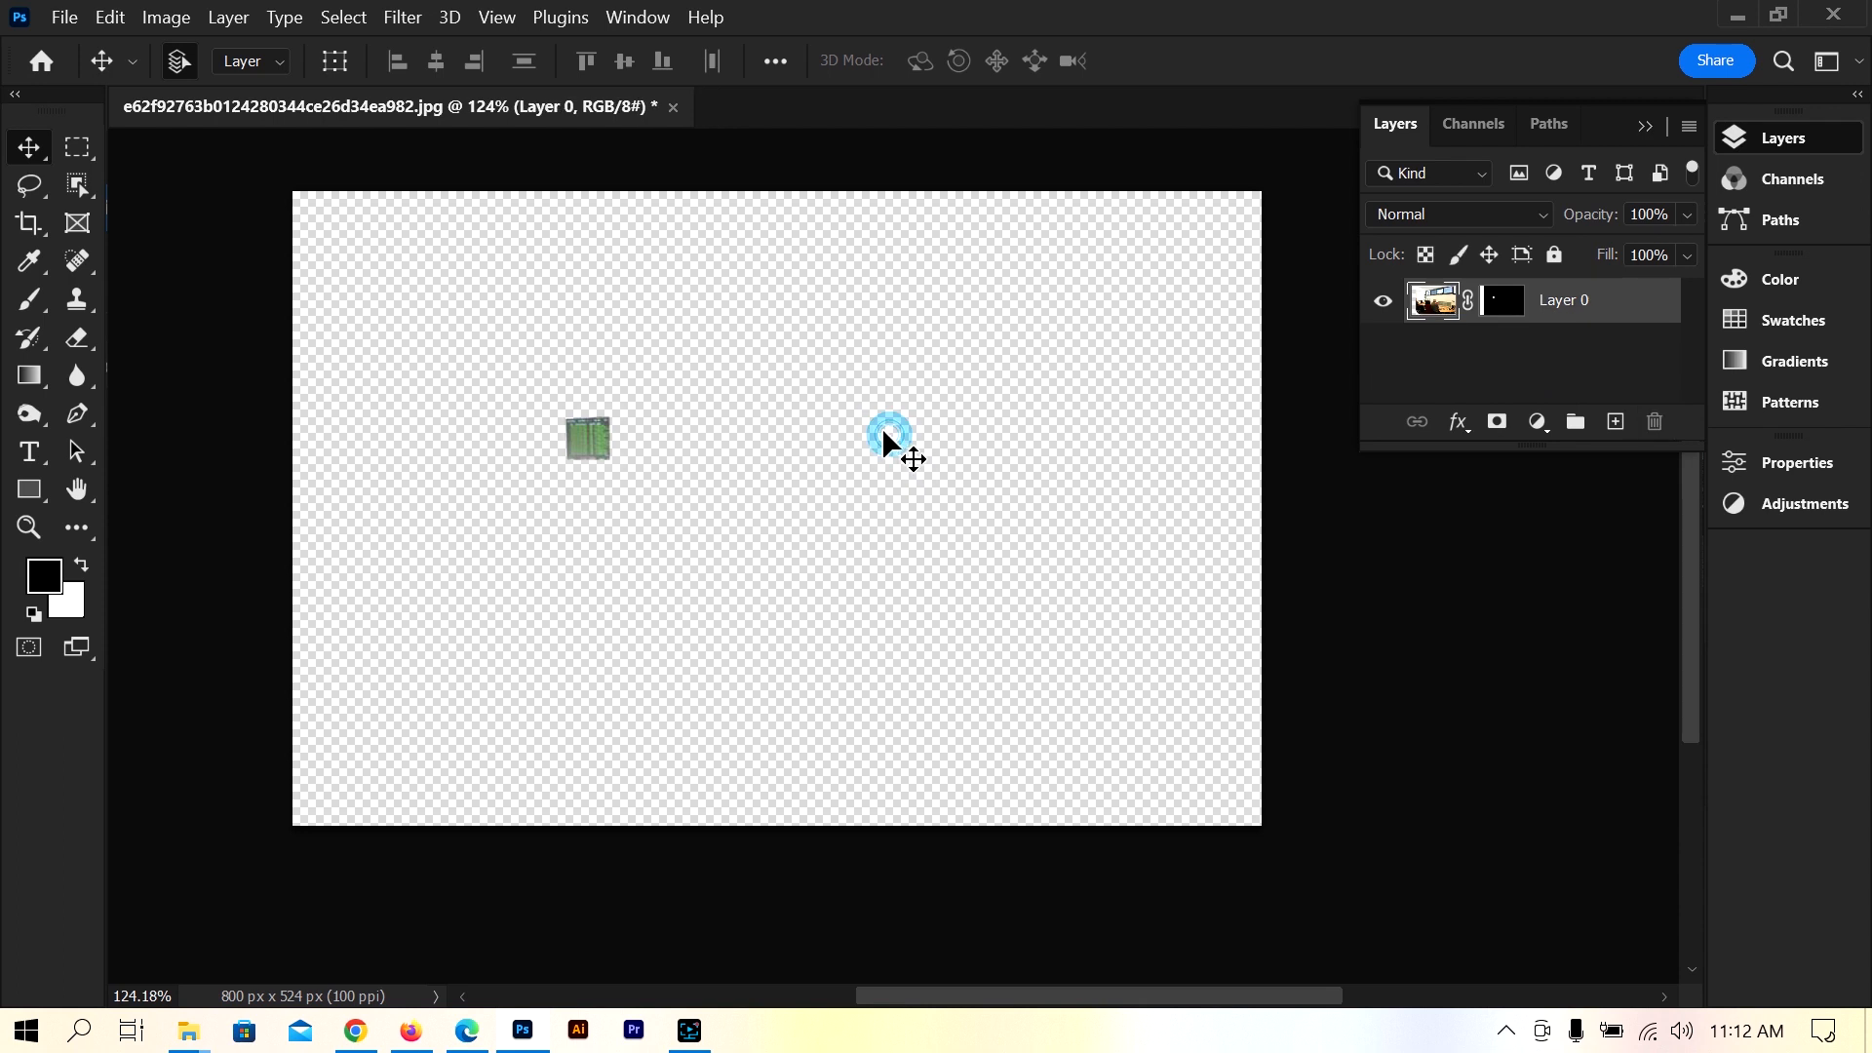
pyautogui.click(1470, 346)
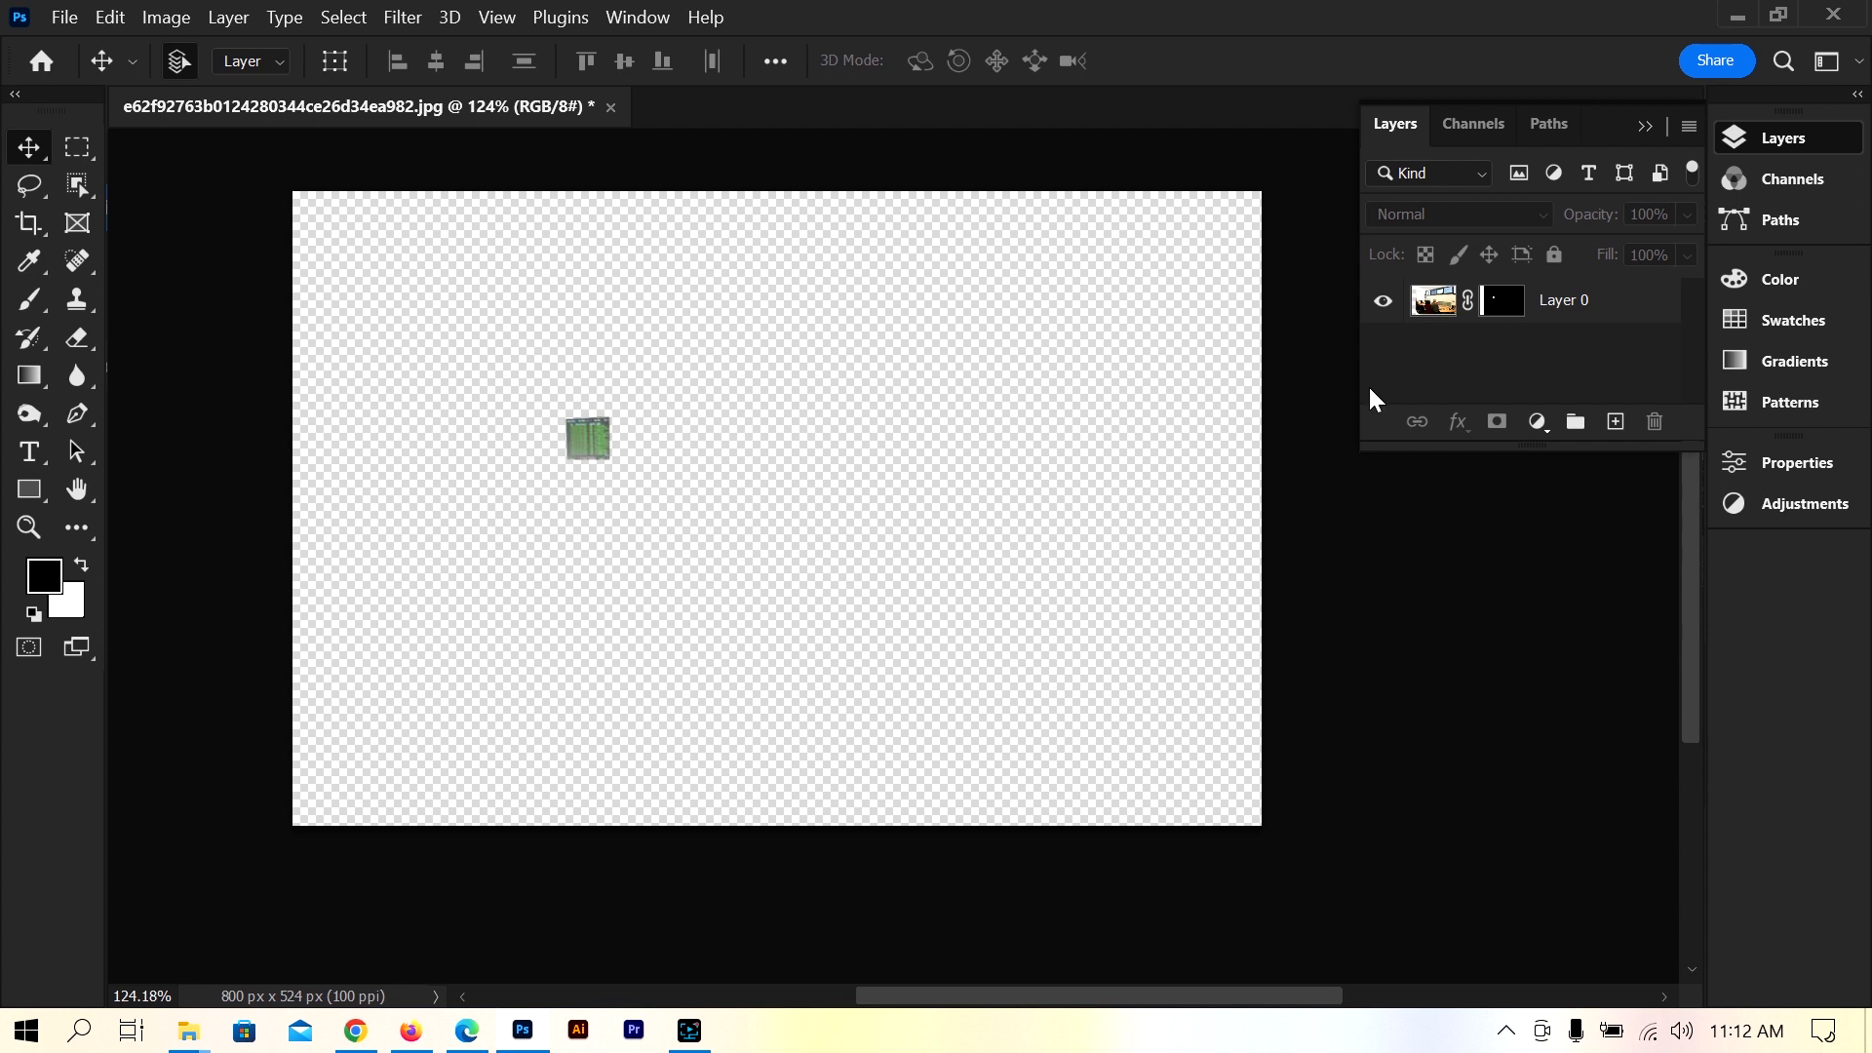
# - Move the green monitor cutout a short distance to the right on the transparent canvas
pyautogui.moveTo(595, 424); pyautogui.dragTo(659, 436)
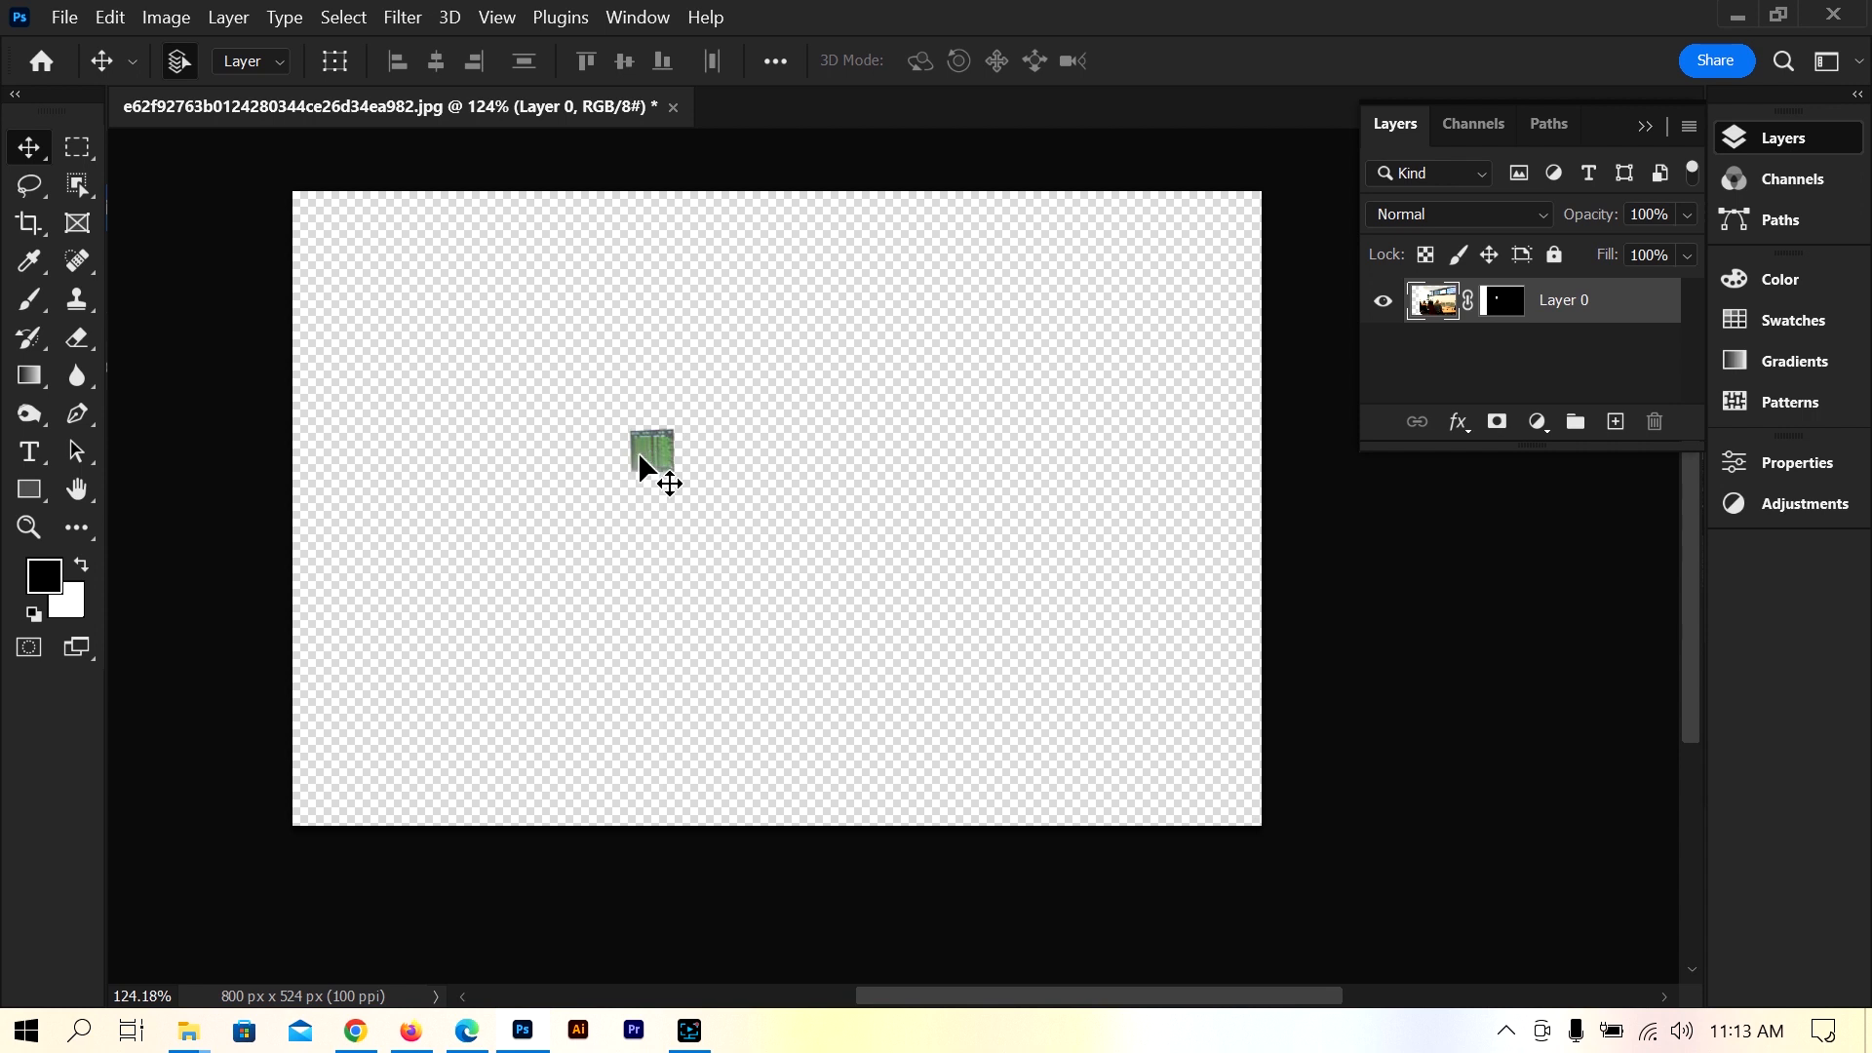
pyautogui.moveTo(640, 454); pyautogui.dragTo(641, 478)
pyautogui.moveTo(663, 487); pyautogui.dragTo(692, 458)
# - Add a bright blue (#00adf5) Solid Color fill layer and place it below Layer 0
pyautogui.click(1532, 425)
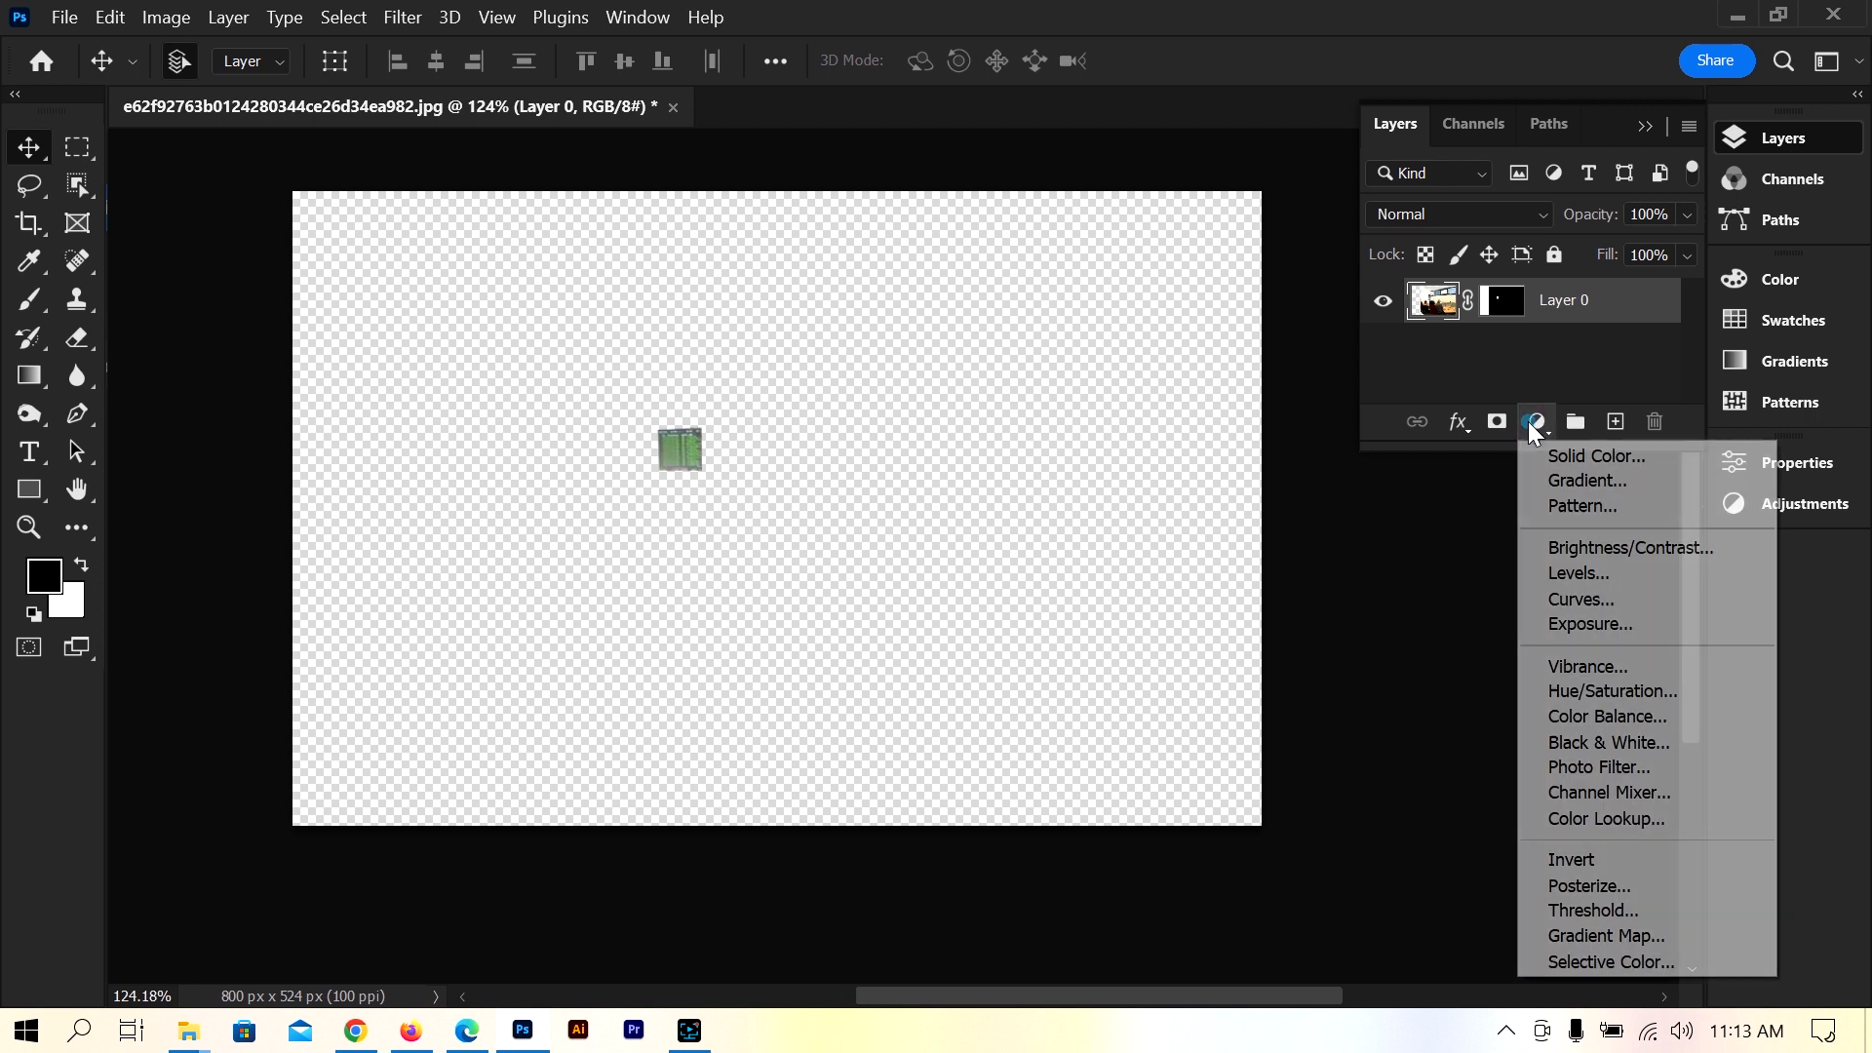
pyautogui.click(1581, 457)
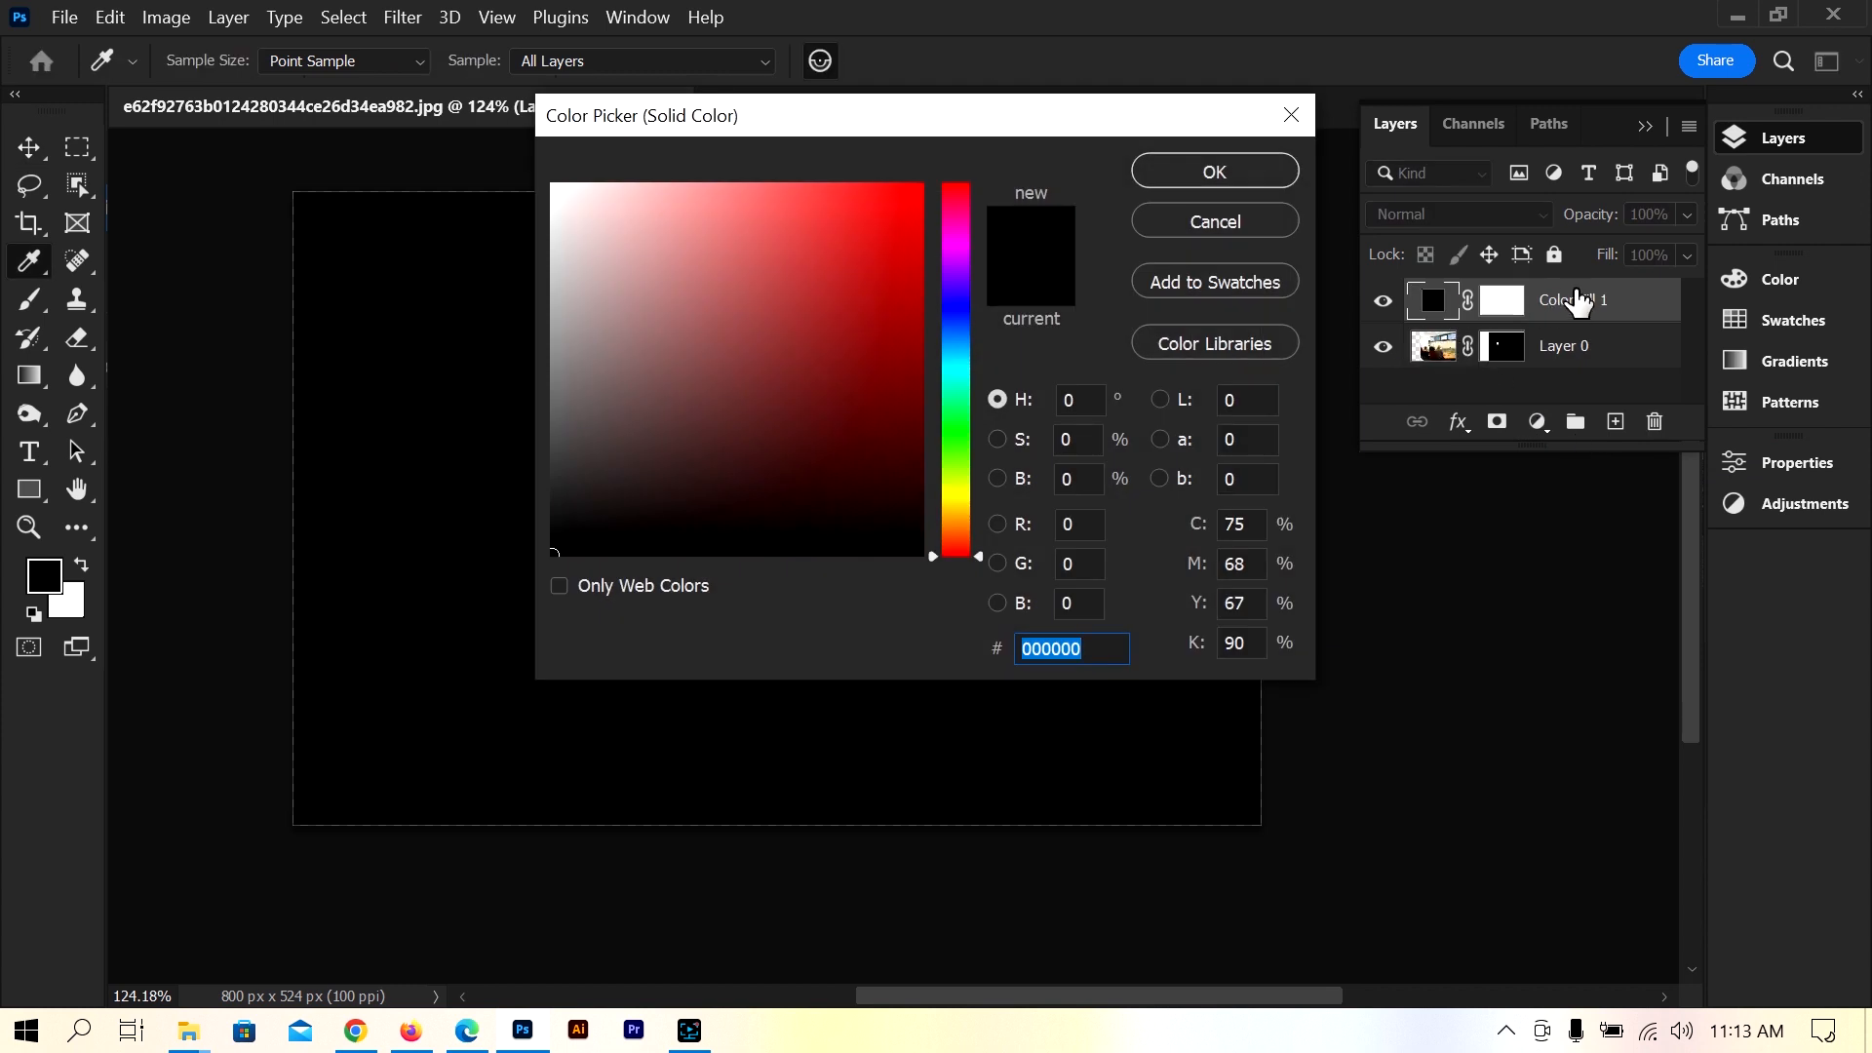
pyautogui.click(961, 351)
pyautogui.click(921, 198)
pyautogui.click(1209, 171)
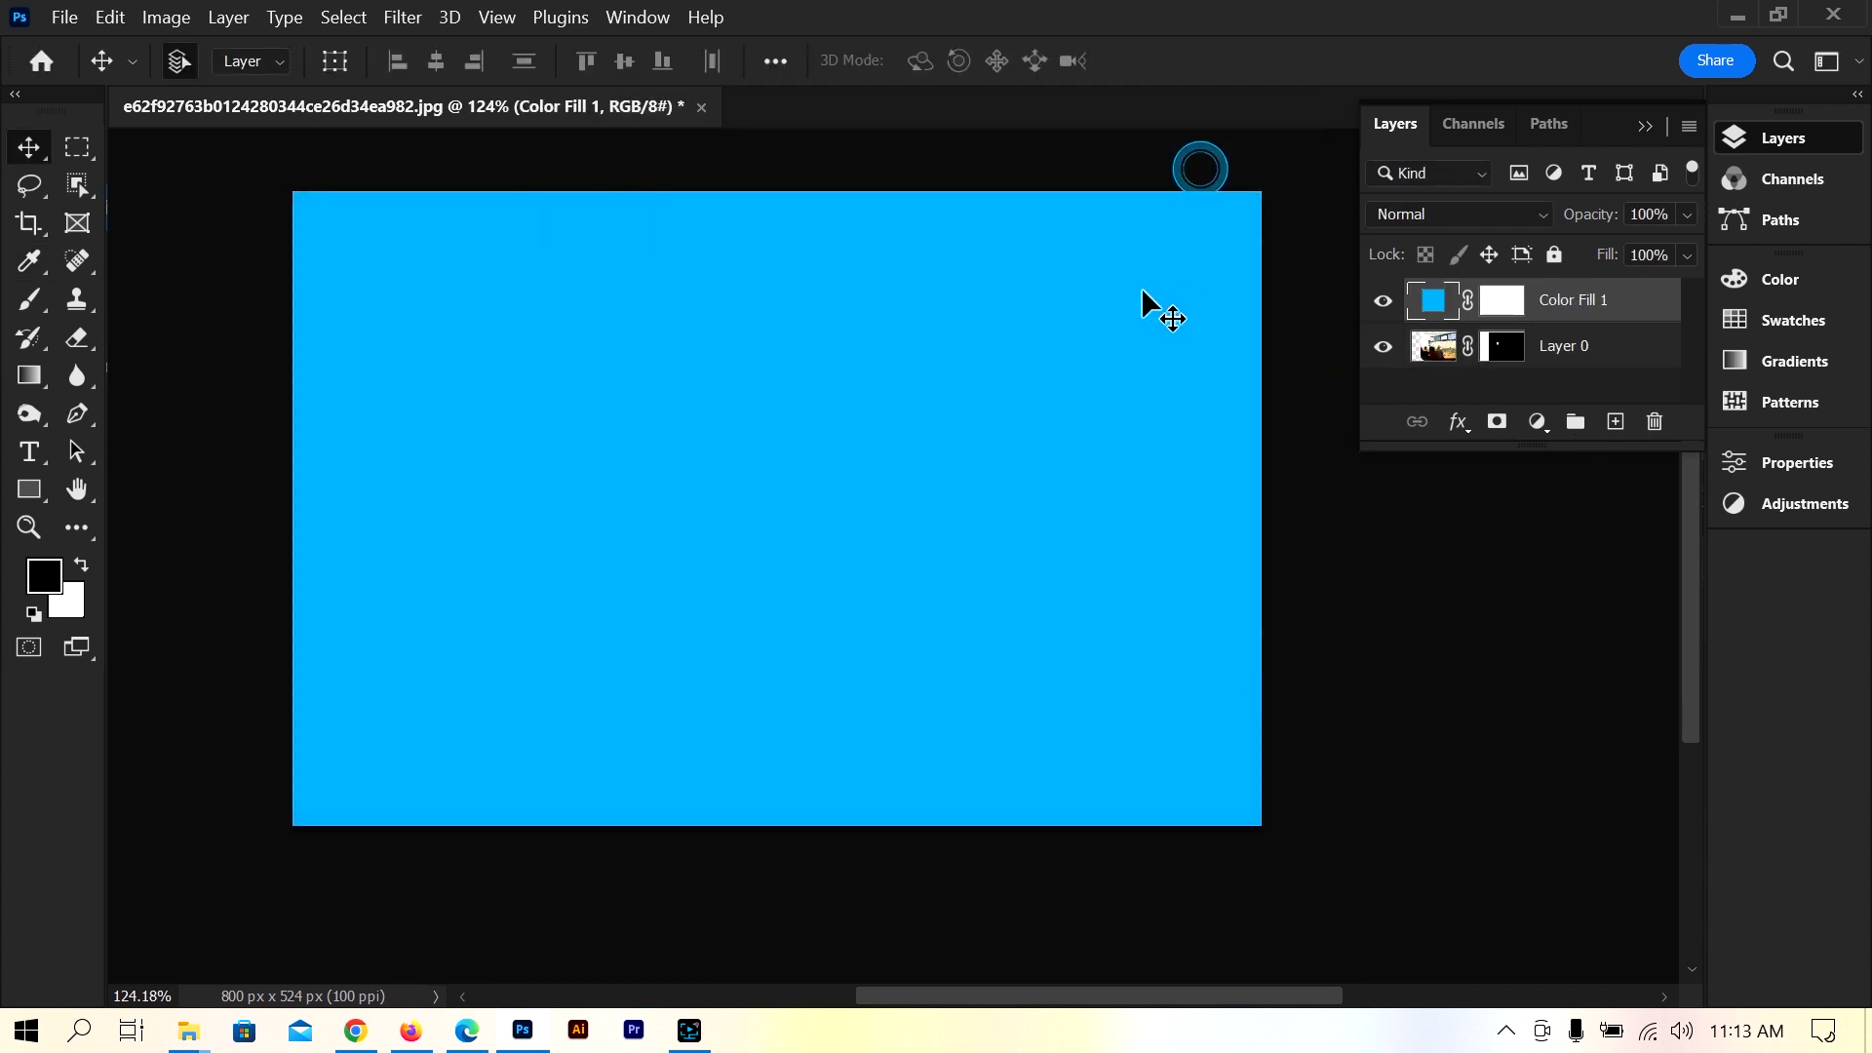
pyautogui.moveTo(1554, 310); pyautogui.dragTo(1545, 376)
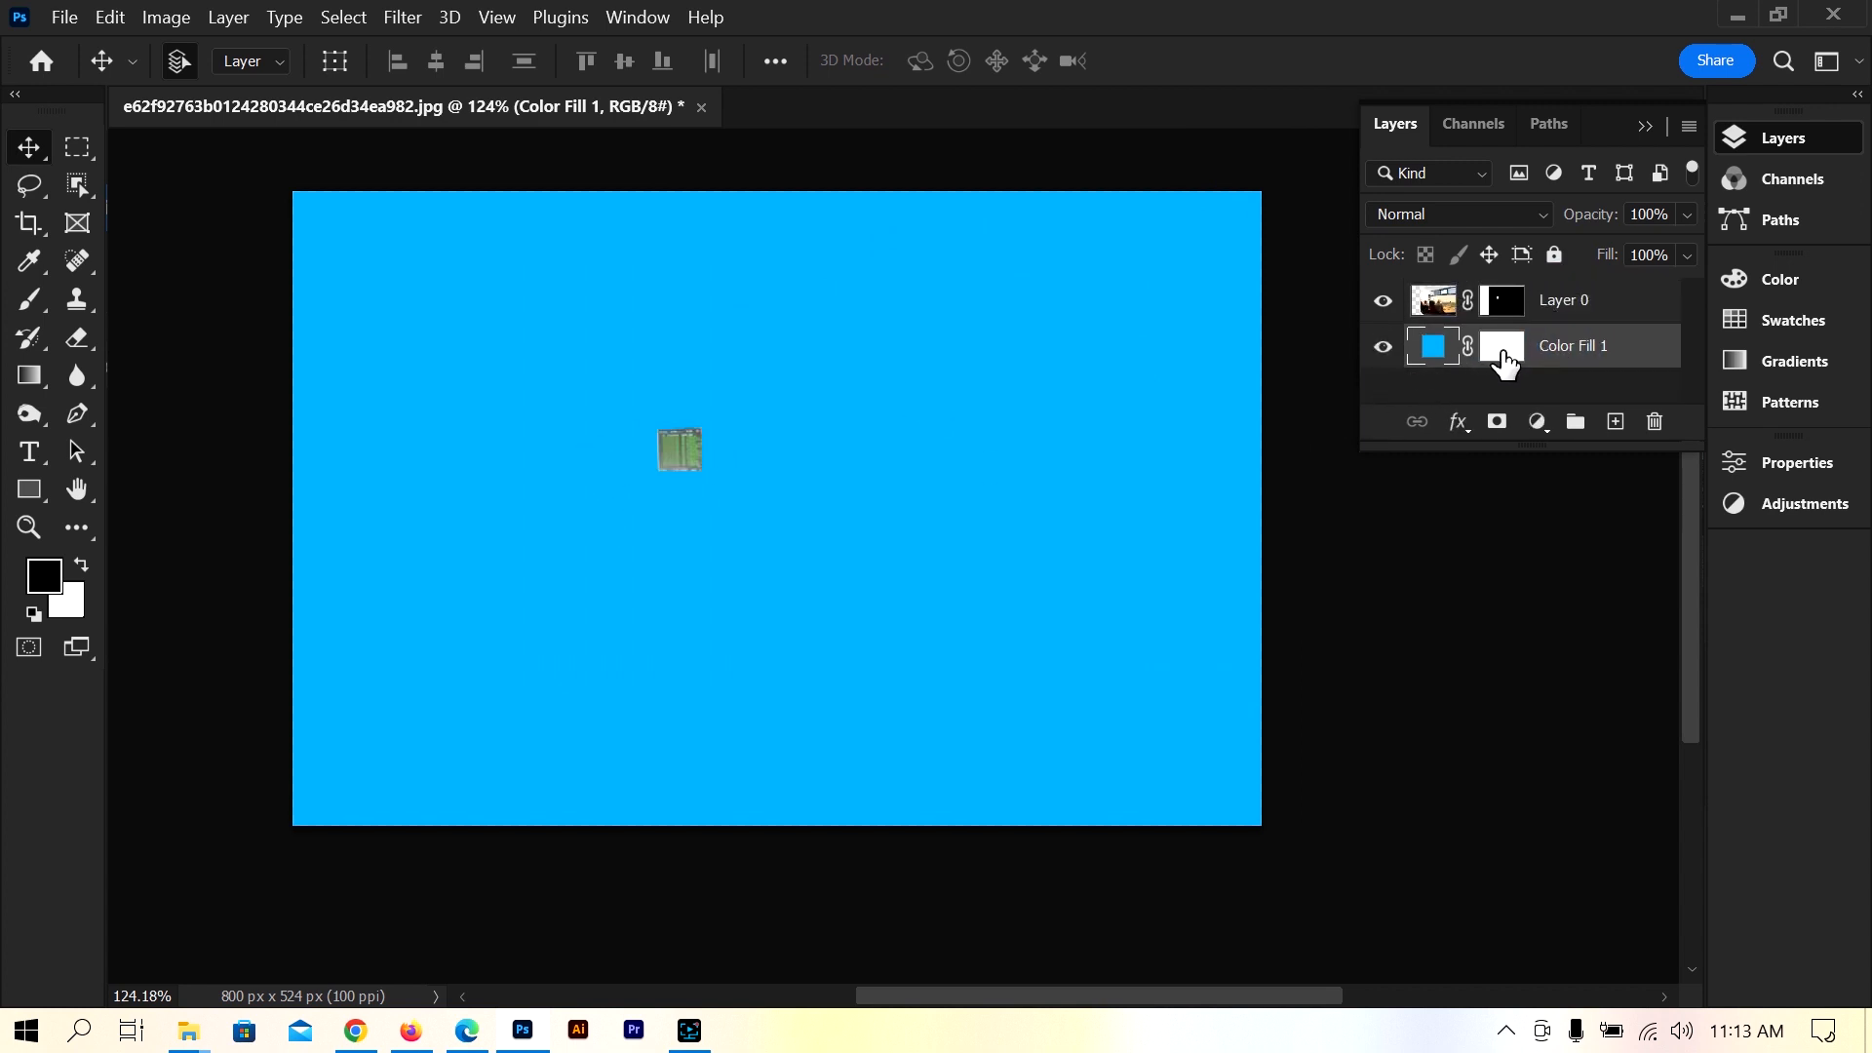
# - Change the Color Fill 1 layer's colour to dark orange and move the green monitor cutout up and to the left
pyautogui.doubleClick(1433, 353)
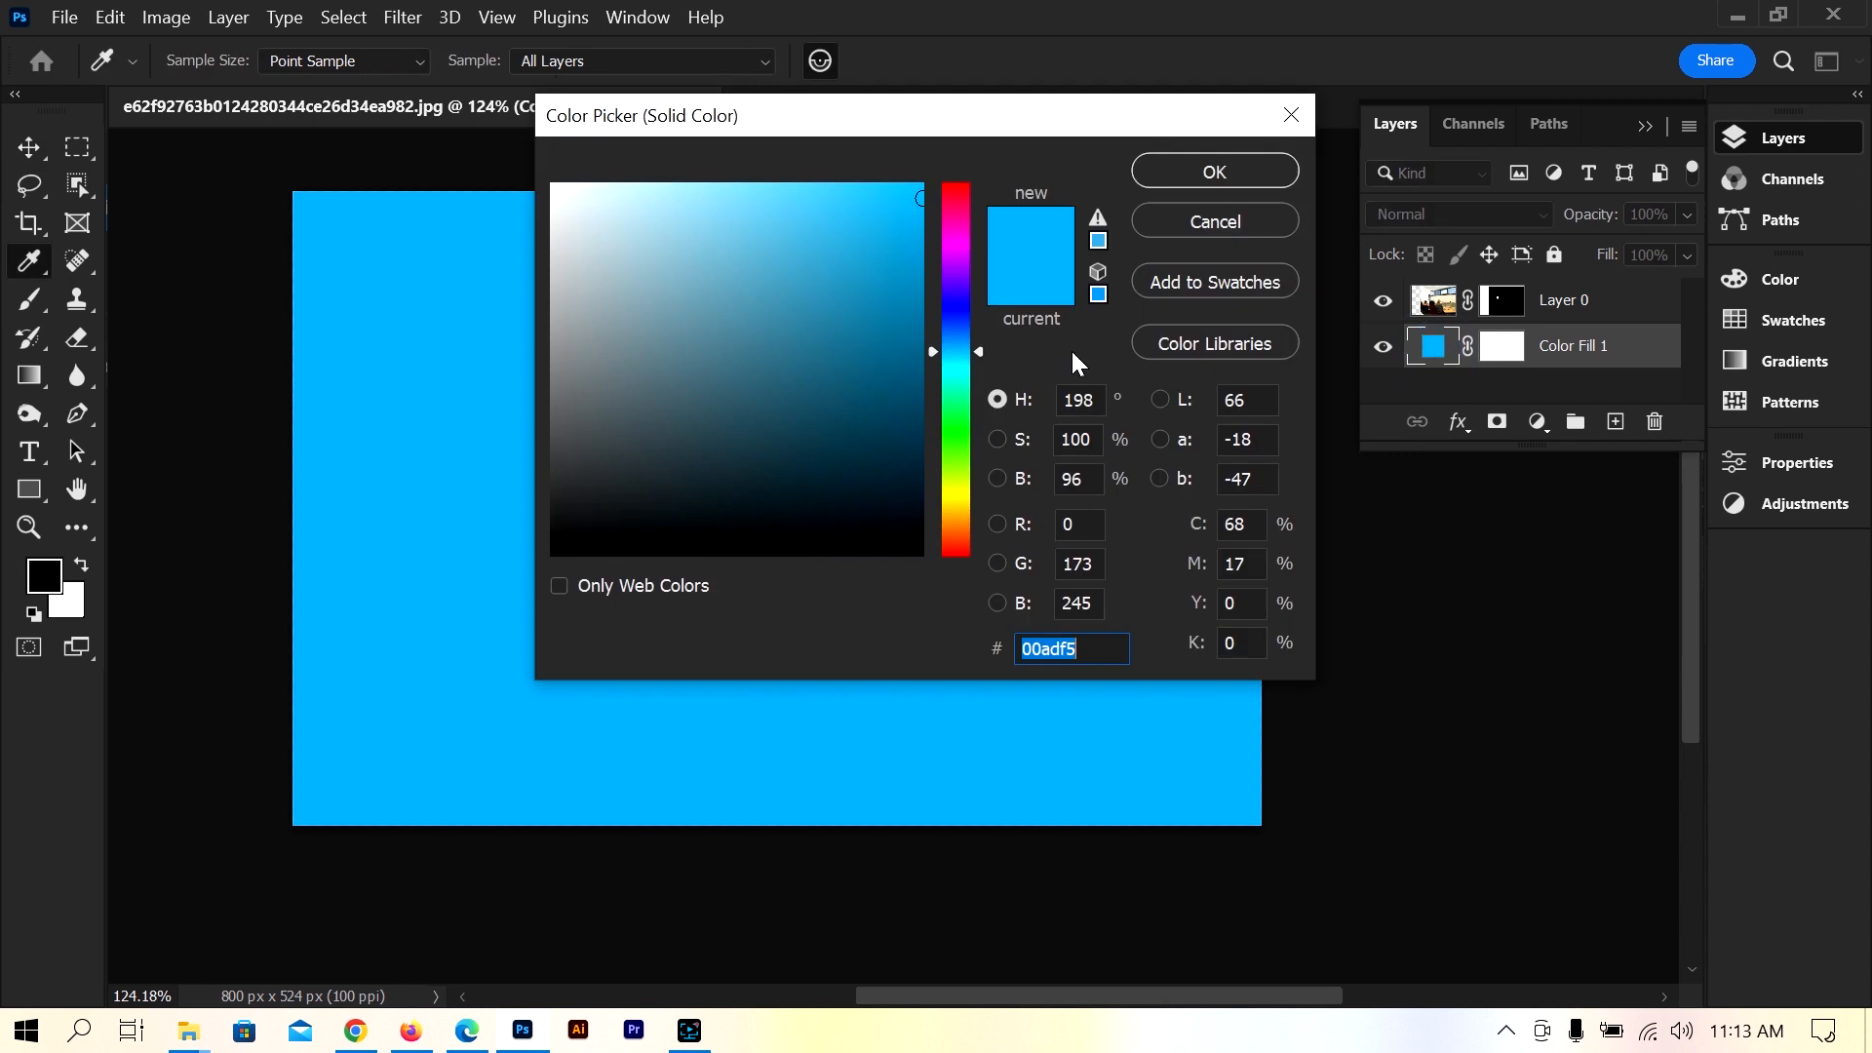
pyautogui.click(876, 314)
pyautogui.moveTo(875, 315); pyautogui.dragTo(858, 409)
pyautogui.moveTo(932, 118)
pyautogui.mouseDown()
pyautogui.moveTo(1358, 140)
pyautogui.moveTo(1357, 96)
pyautogui.mouseUp()
pyautogui.moveTo(1137, 320)
pyautogui.mouseDown()
pyautogui.moveTo(1082, 279)
pyautogui.moveTo(1002, 396)
pyautogui.moveTo(1002, 495)
pyautogui.moveTo(1157, 494)
pyautogui.moveTo(1220, 355)
pyautogui.moveTo(1347, 318)
pyautogui.mouseUp()
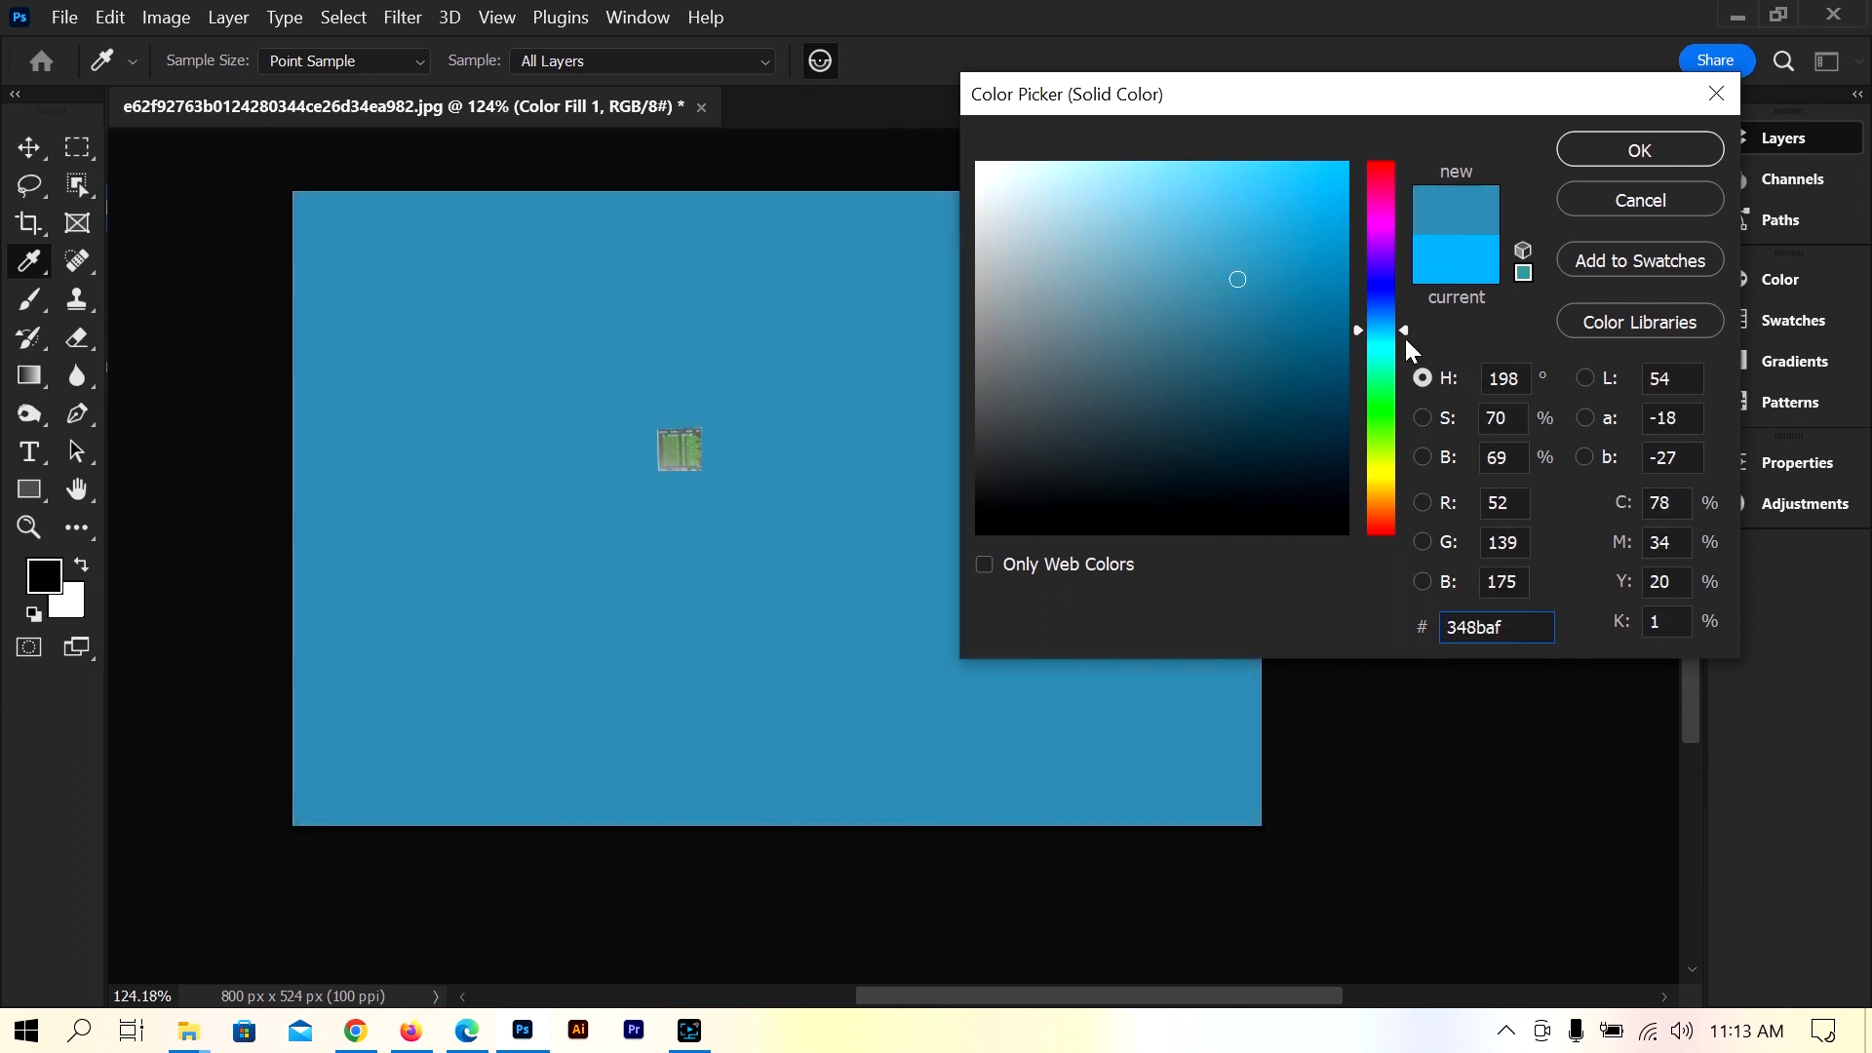
pyautogui.moveTo(1381, 441); pyautogui.dragTo(1372, 453)
pyautogui.moveTo(1245, 398); pyautogui.dragTo(1230, 447)
pyautogui.moveTo(1377, 502)
pyautogui.mouseDown()
pyautogui.moveTo(1278, 448)
pyautogui.moveTo(1180, 486)
pyautogui.moveTo(1092, 479)
pyautogui.moveTo(1094, 350)
pyautogui.mouseUp()
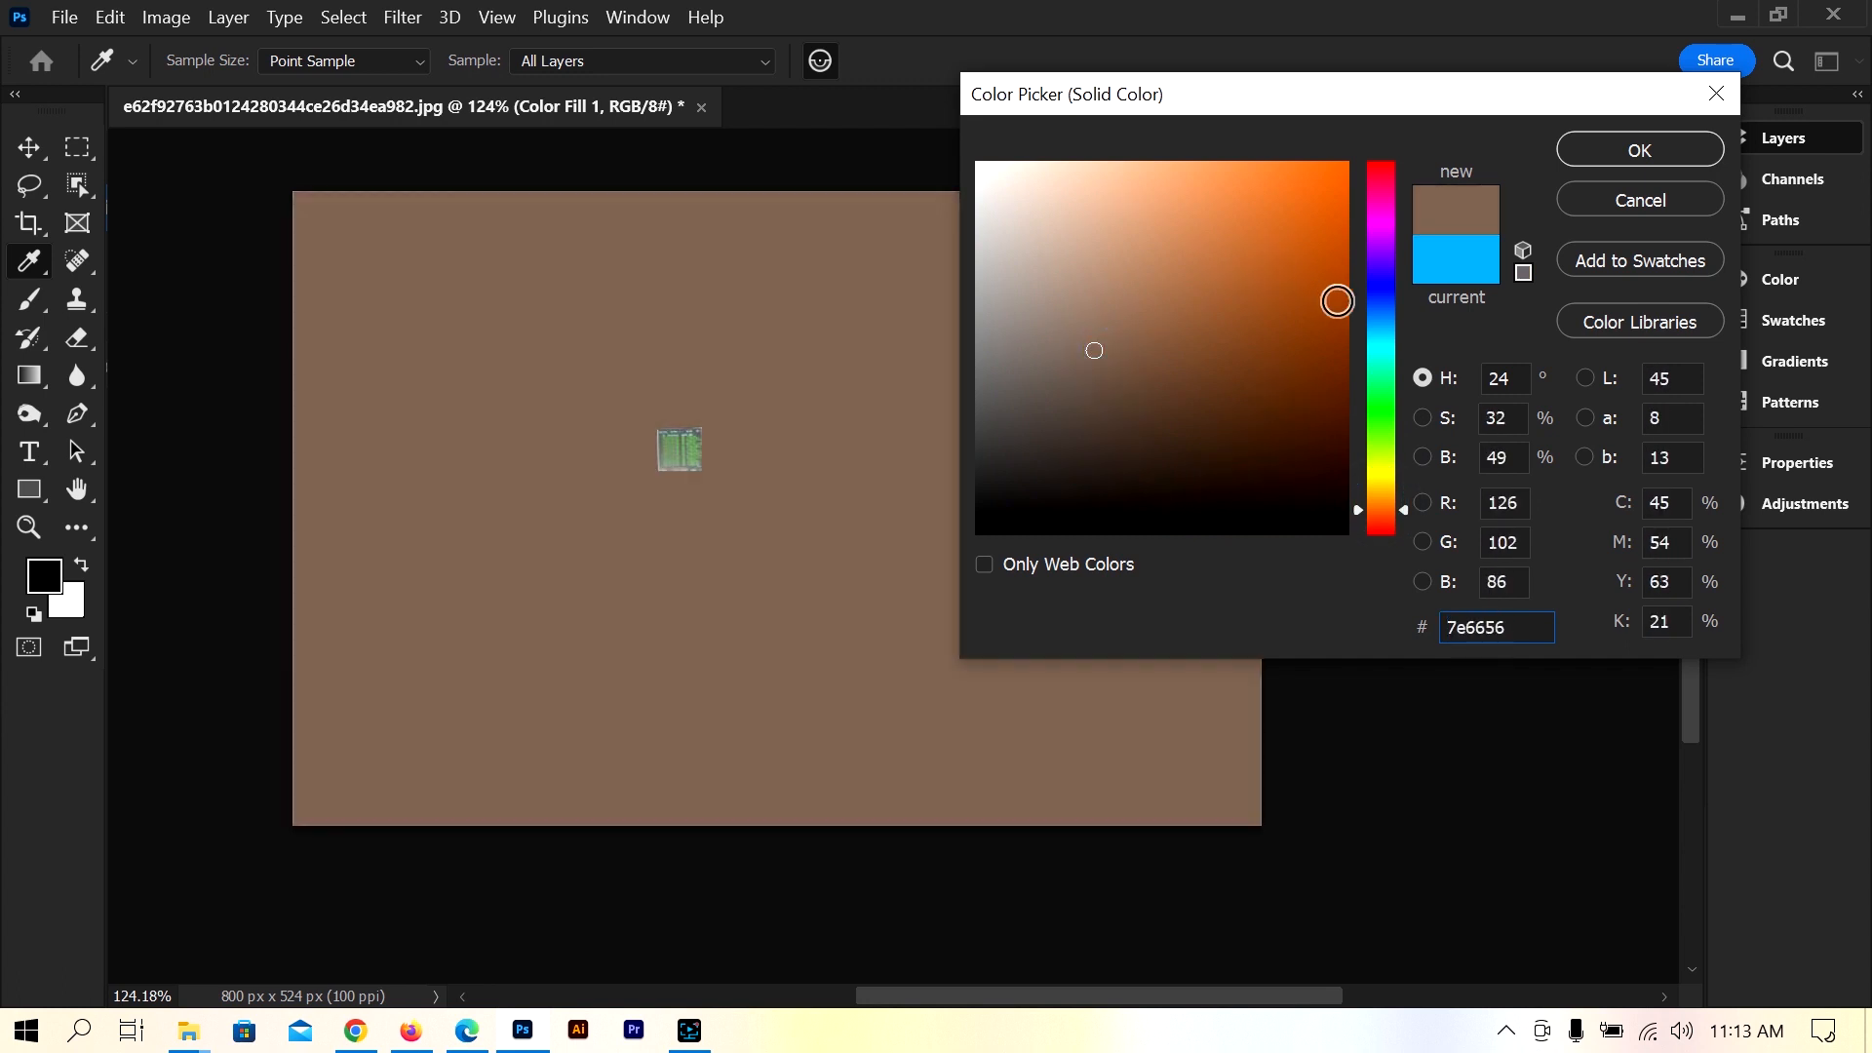
pyautogui.moveTo(1337, 301); pyautogui.dragTo(1334, 258)
pyautogui.click(1604, 147)
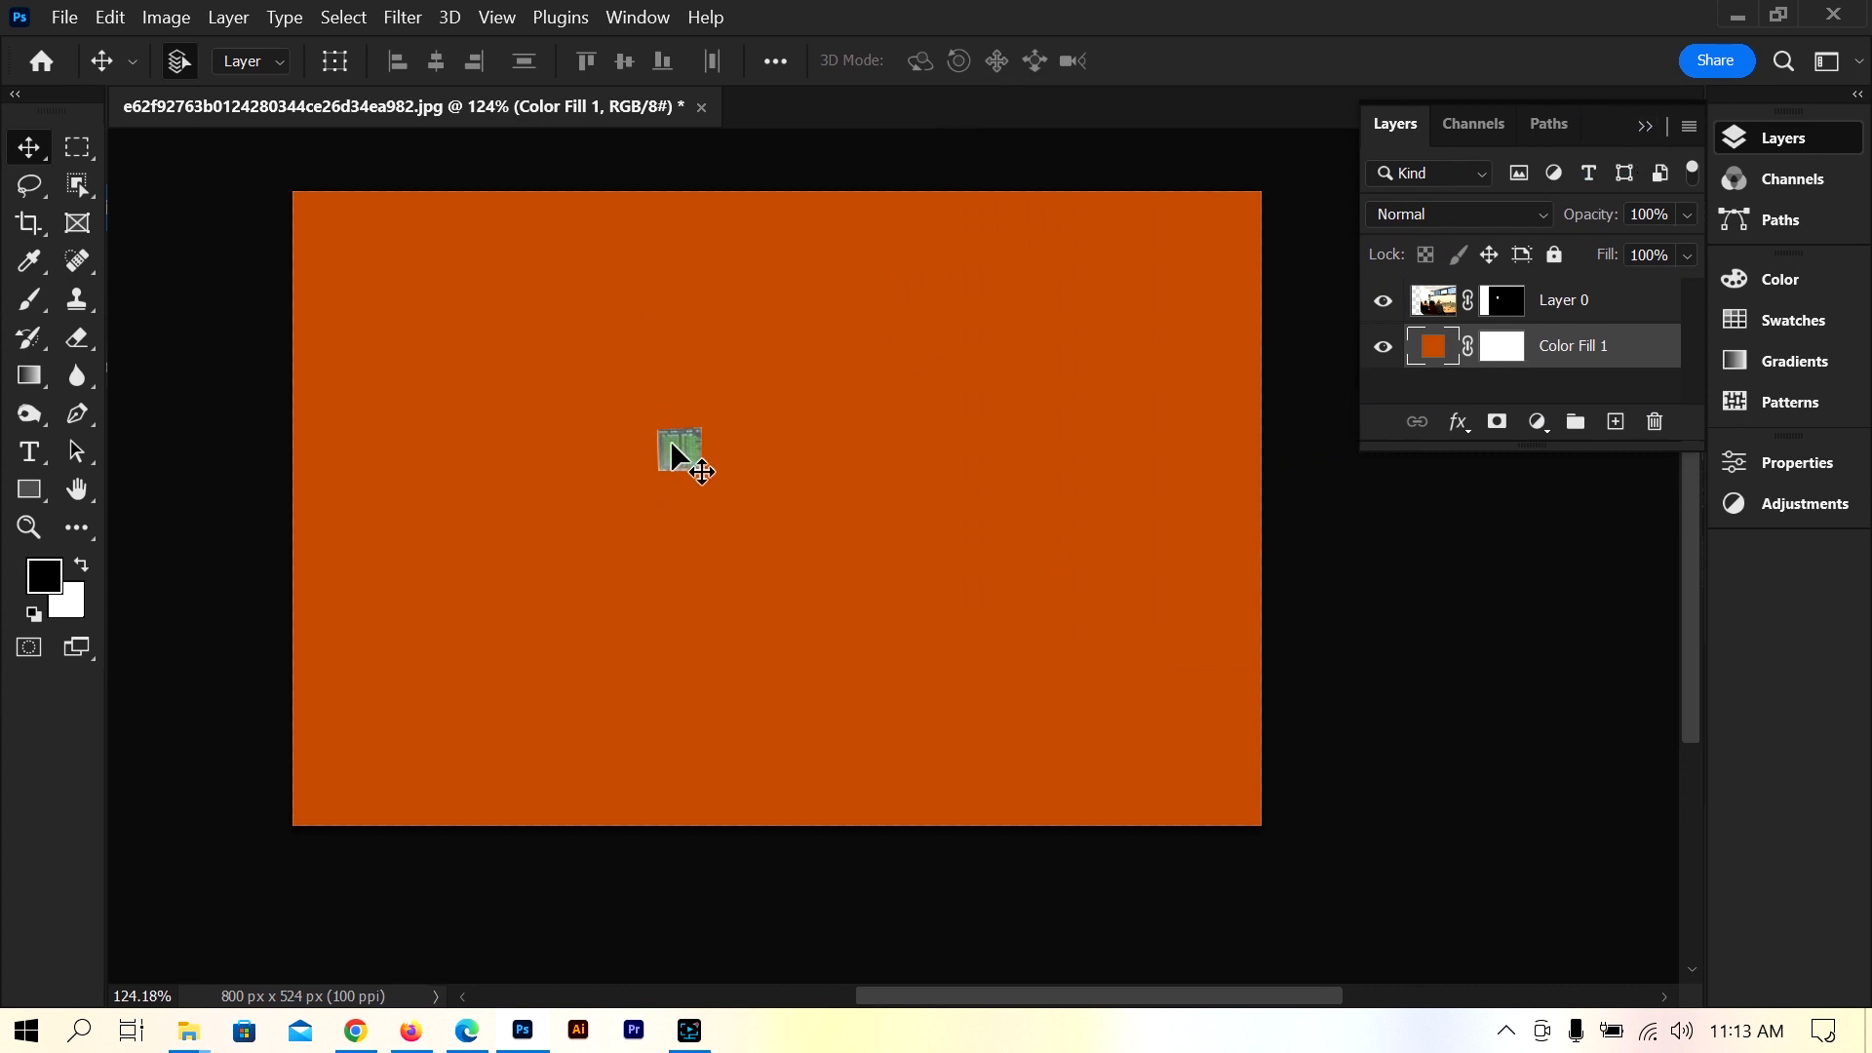
pyautogui.moveTo(663, 443); pyautogui.dragTo(554, 397)
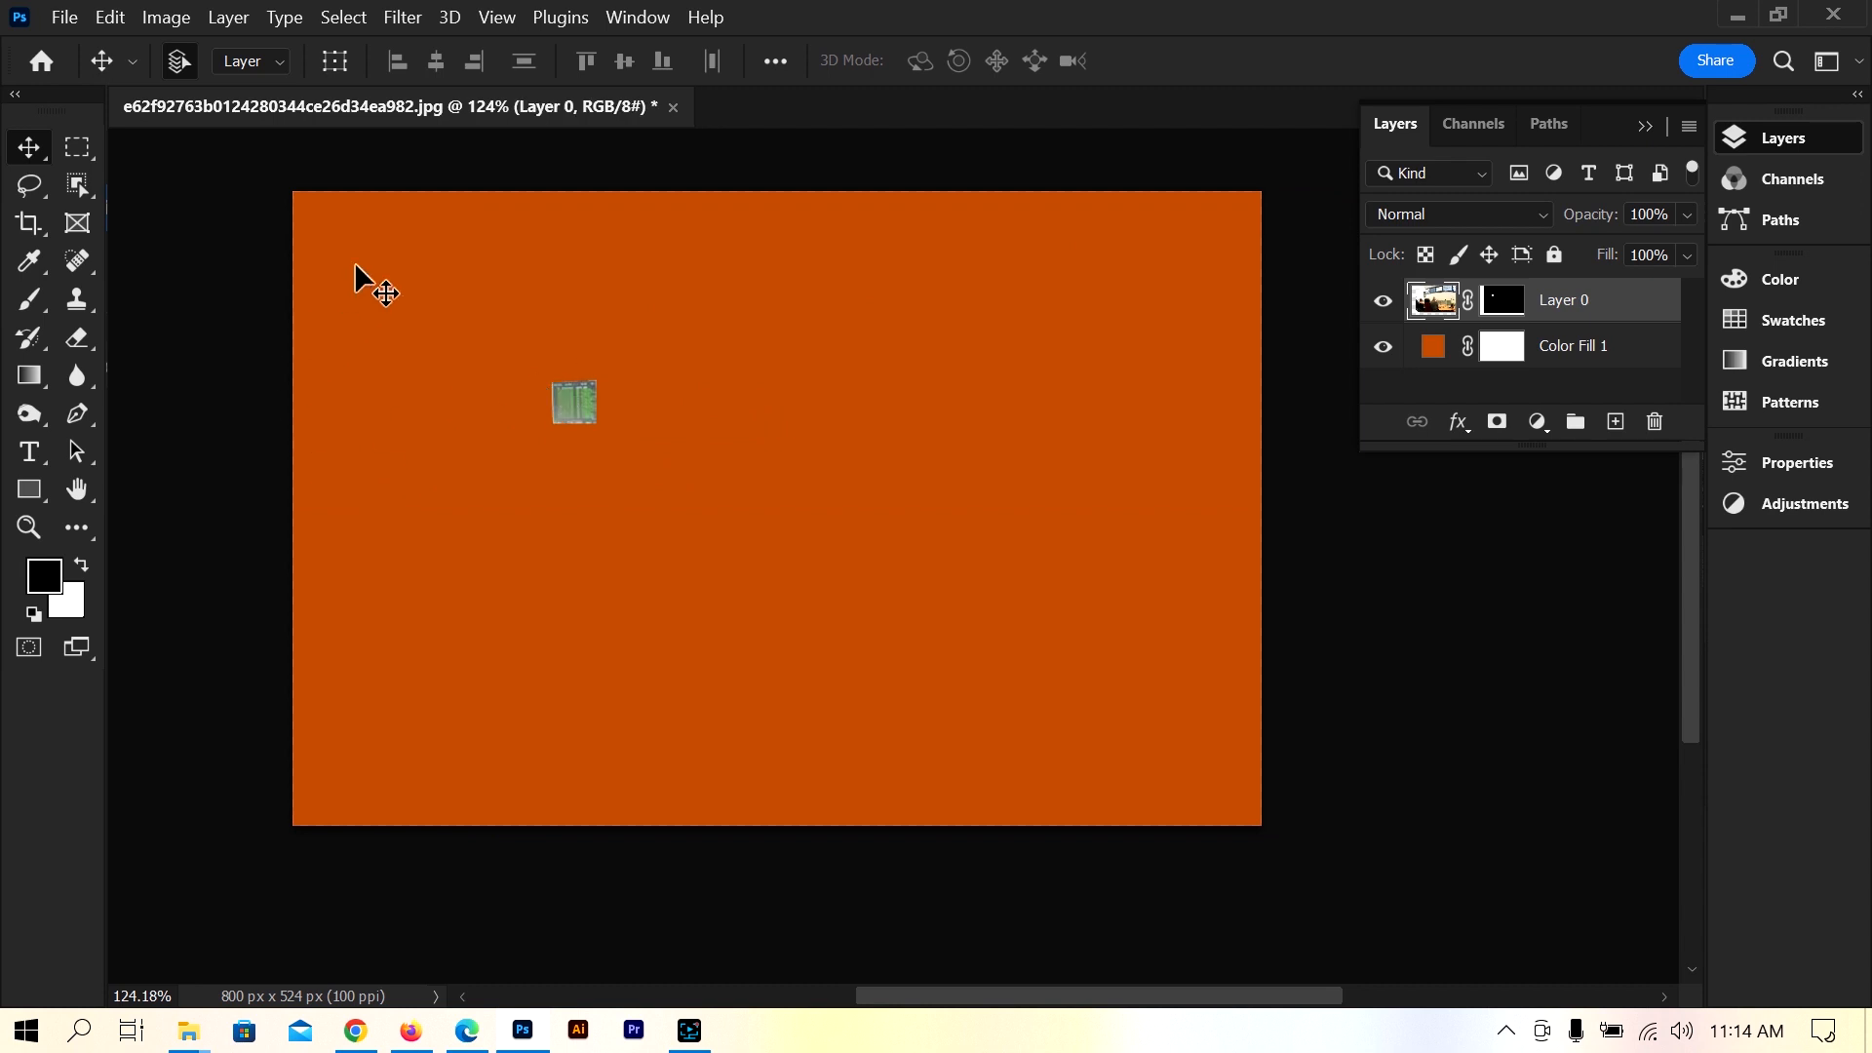
# - Place the Pngtree gold bokeh light effect image from the PNG folder as an embedded file
pyautogui.click(58, 16)
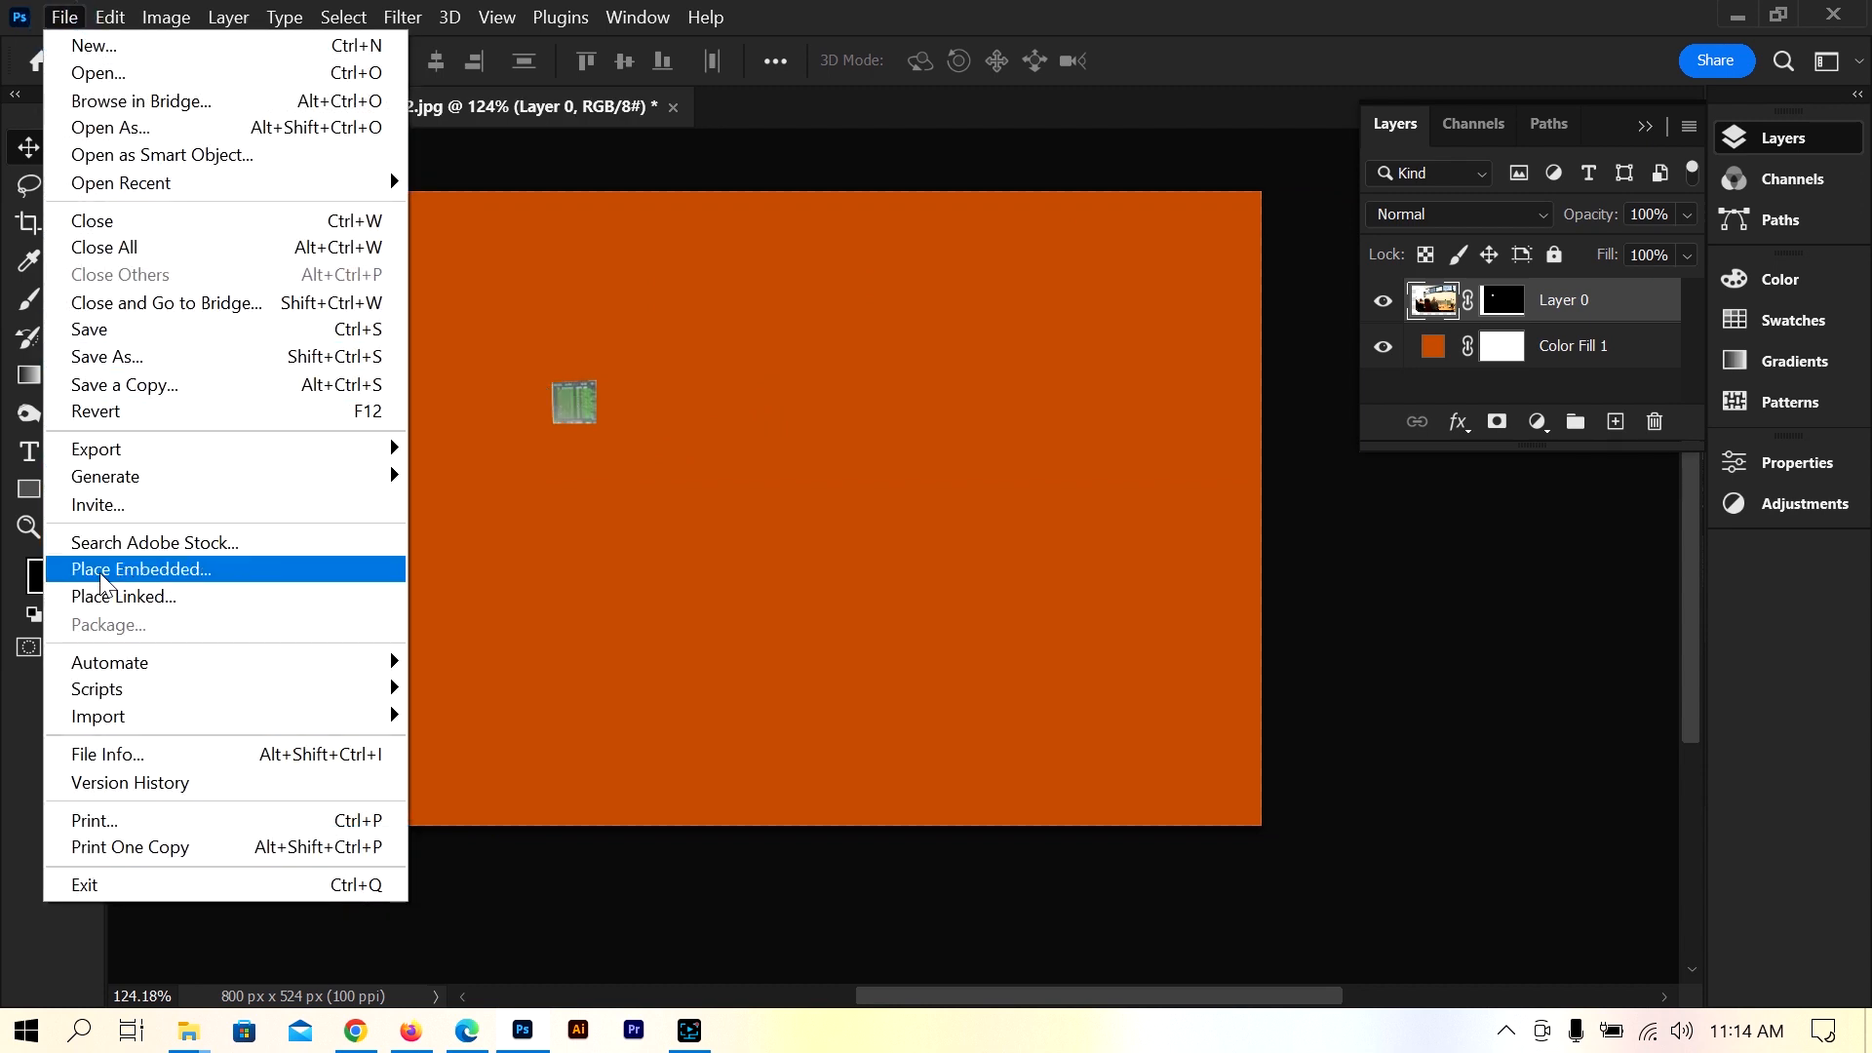
pyautogui.click(135, 577)
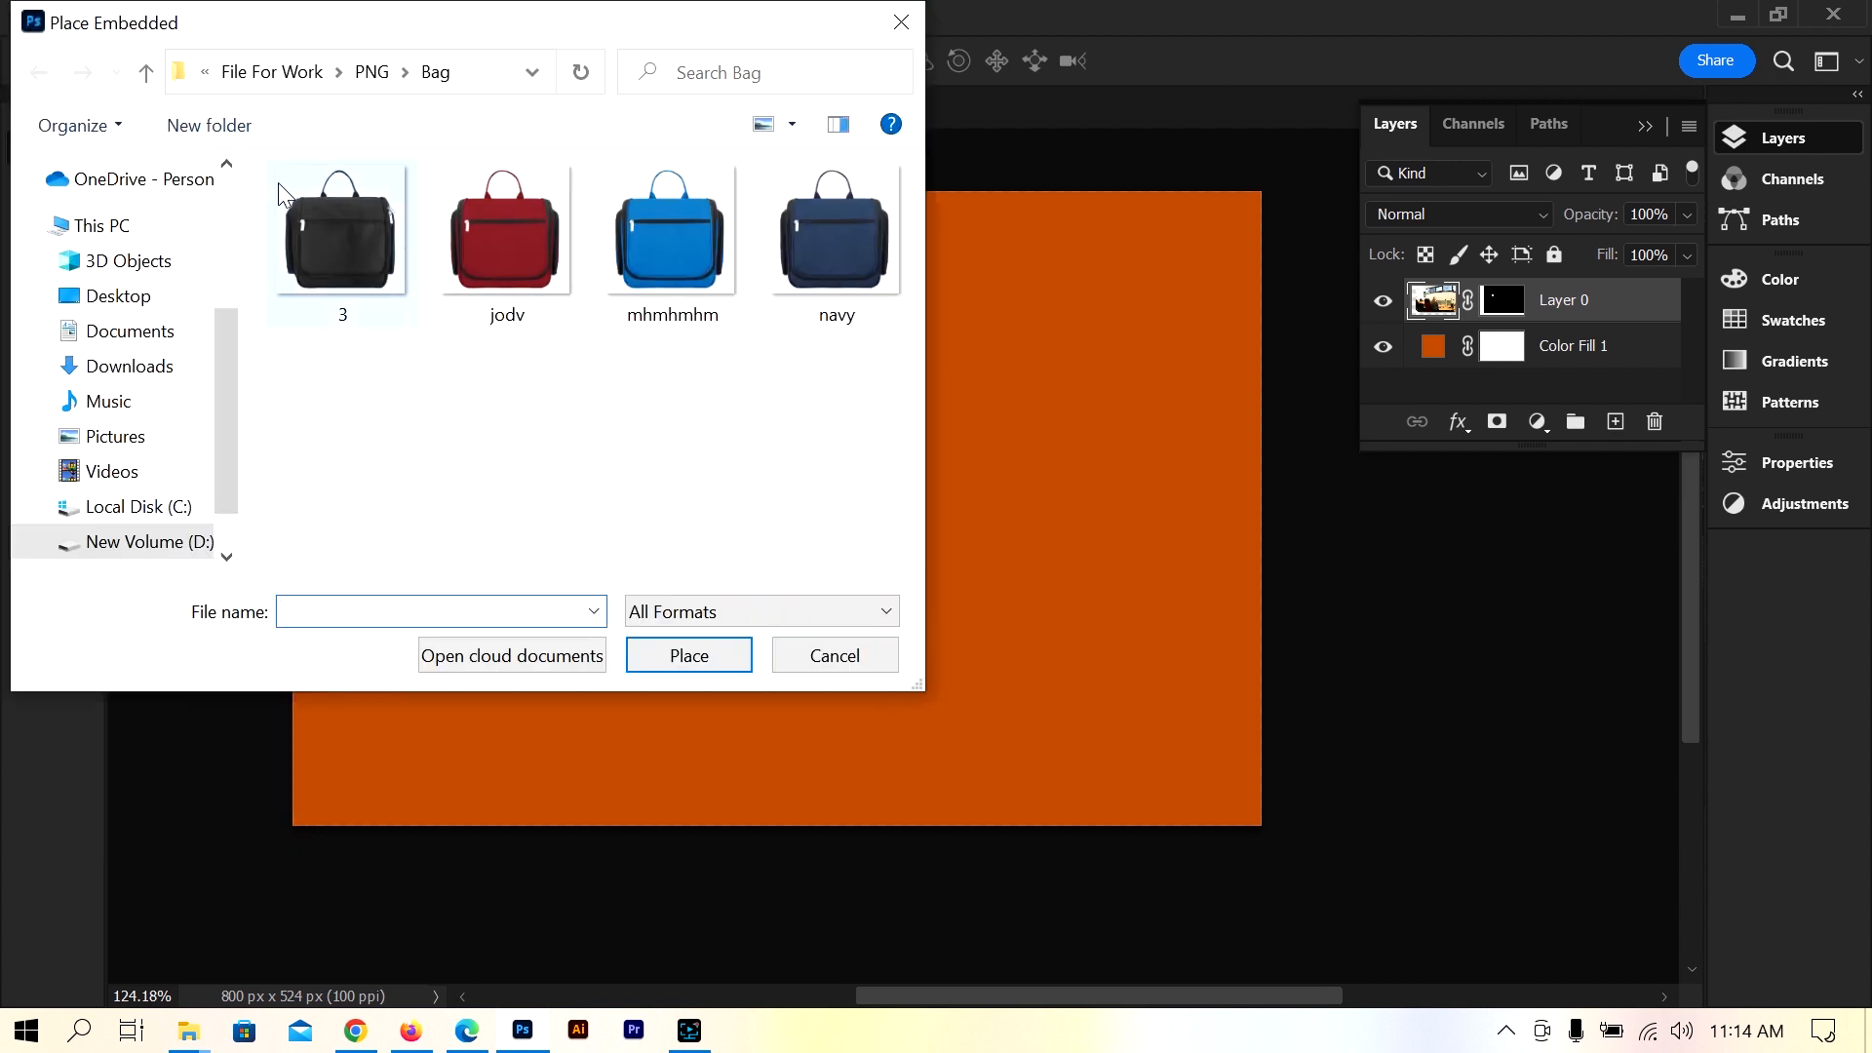
pyautogui.click(146, 72)
pyautogui.scroll(-1, 584, 404)
pyautogui.scroll(-10, 589, 407)
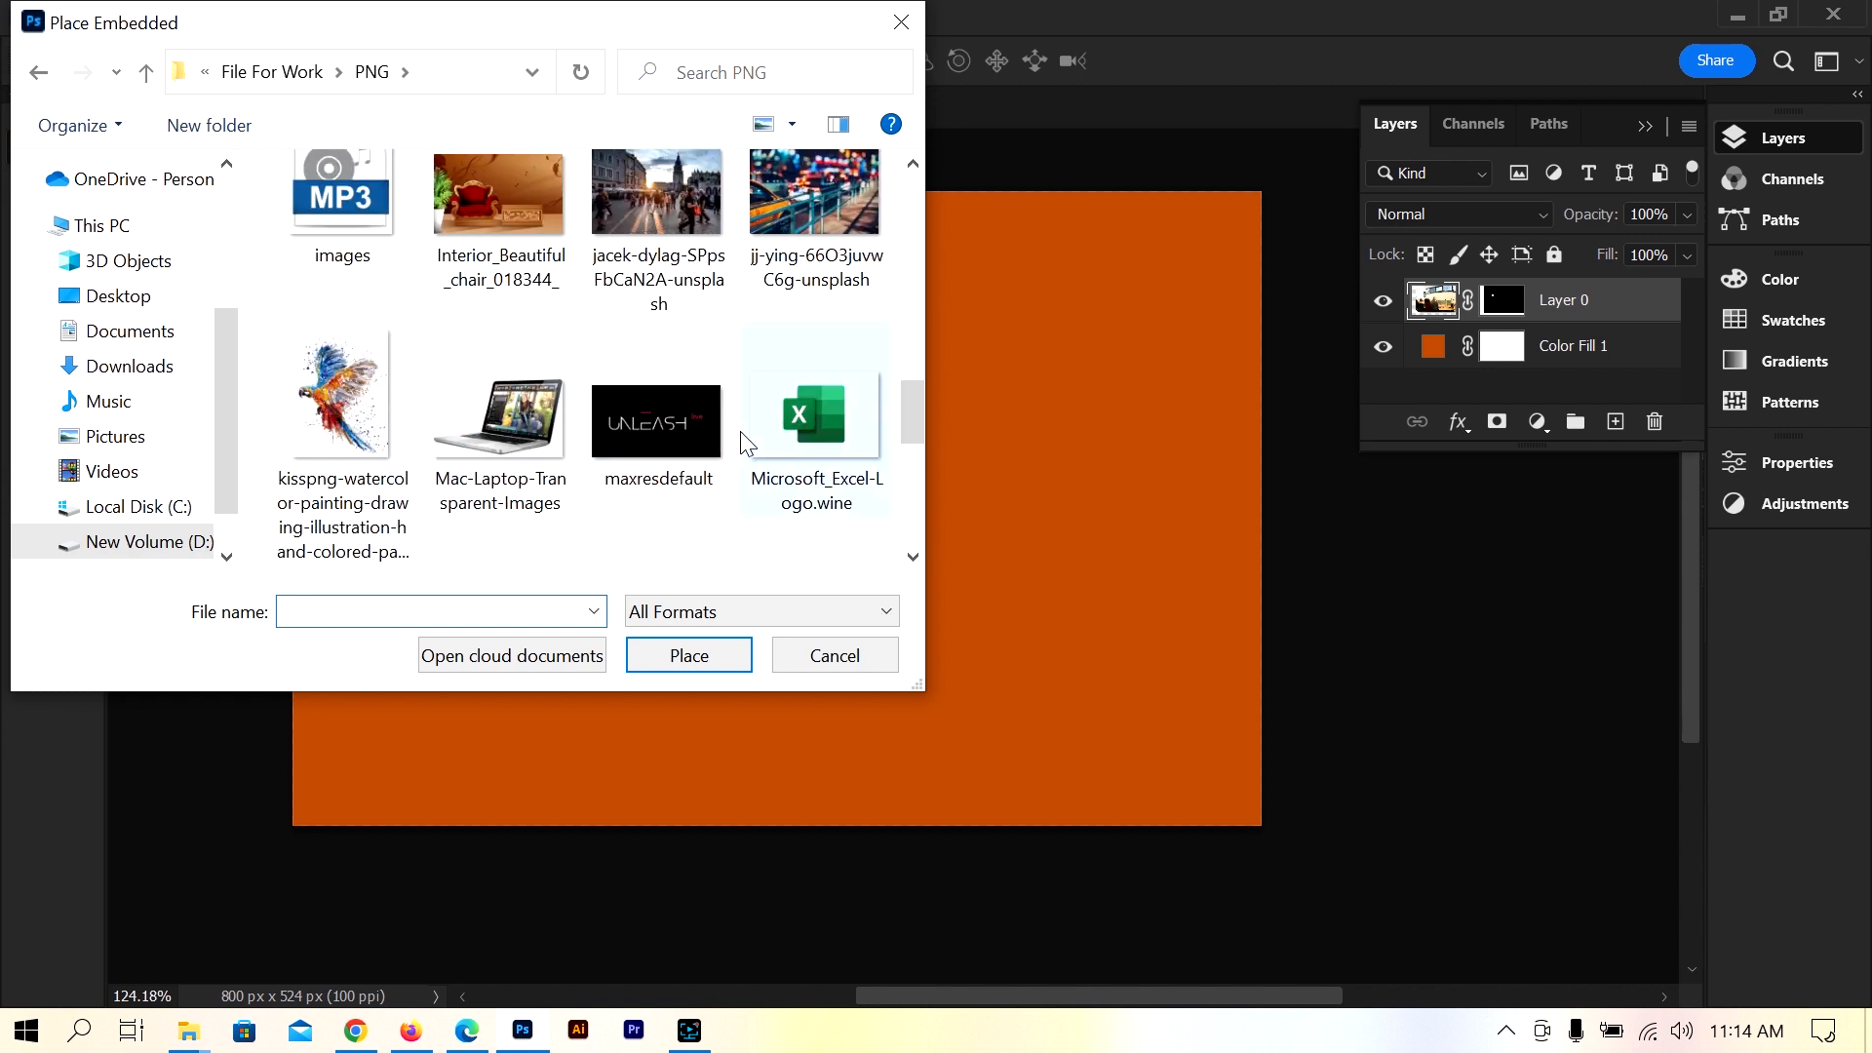
pyautogui.scroll(-3, 746, 435)
pyautogui.click(291, 377)
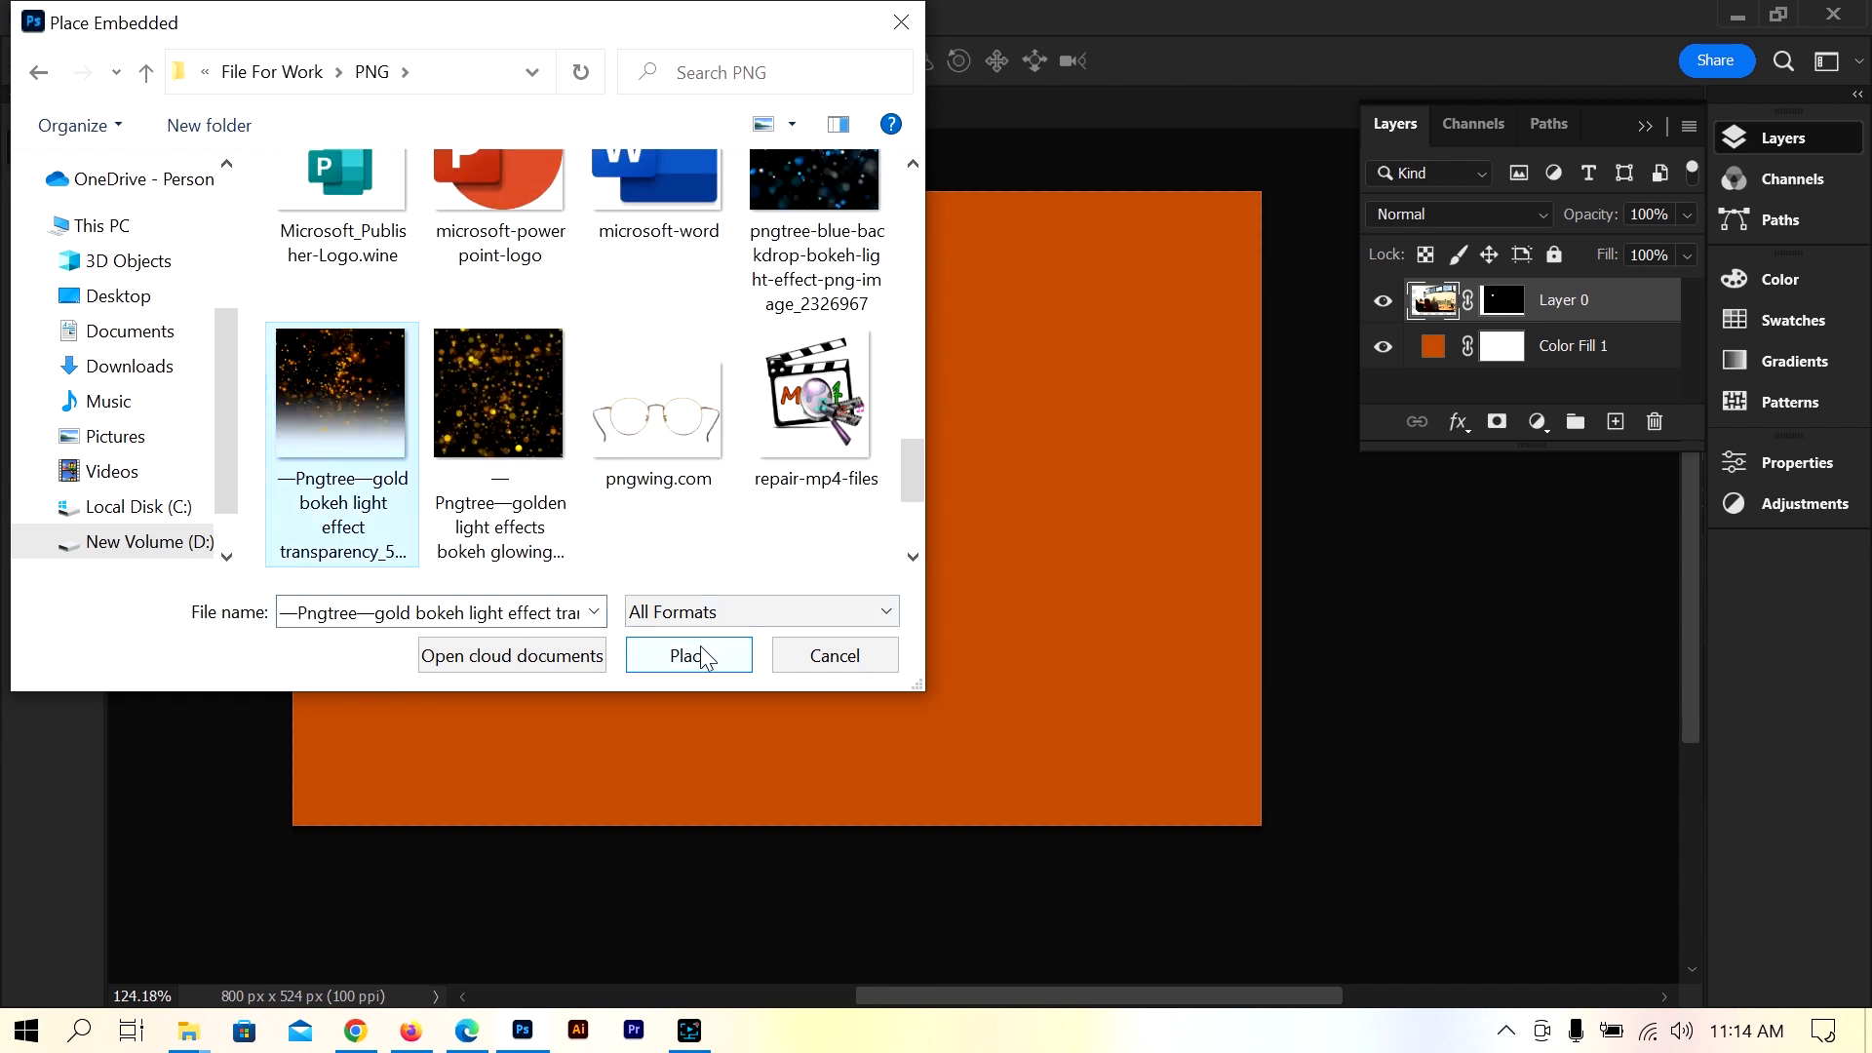
pyautogui.click(722, 649)
# - Scale the placed bokeh image to about 52% and position it so it covers the whole canvas
pyautogui.moveTo(758, 358); pyautogui.dragTo(480, 351)
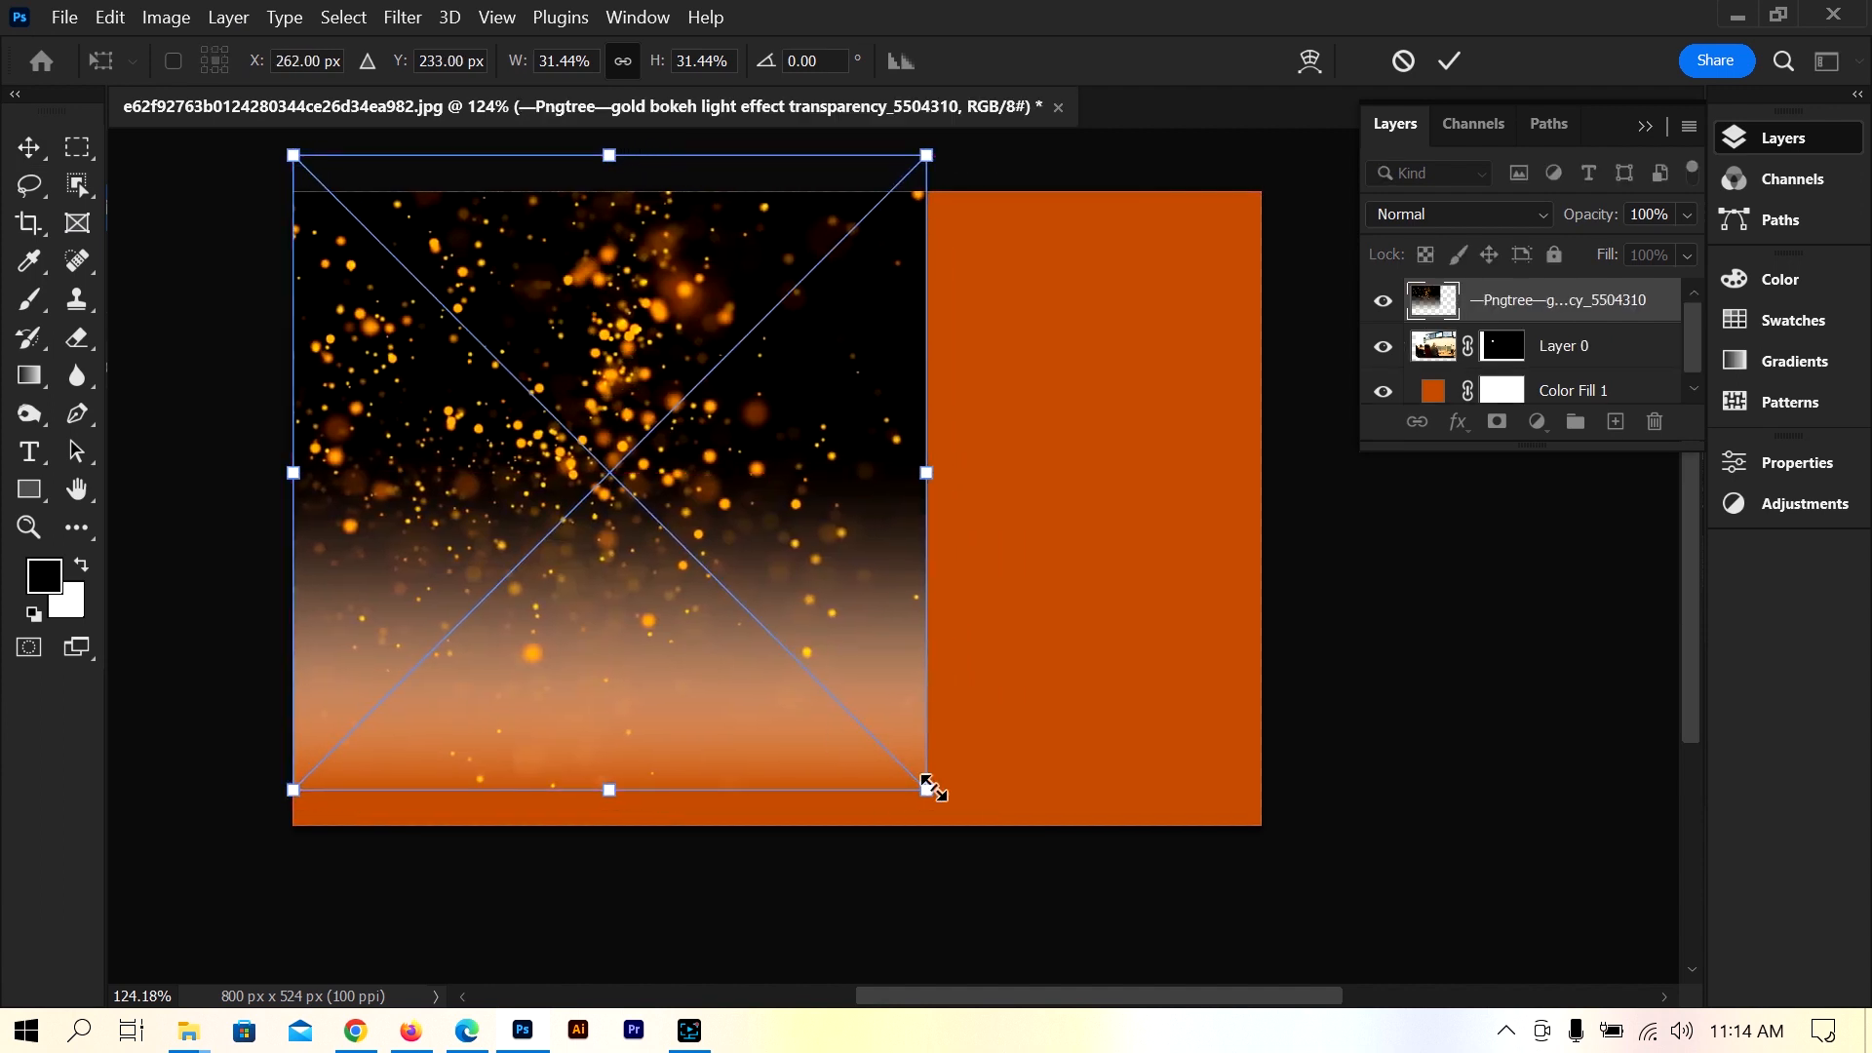
pyautogui.moveTo(926, 788); pyautogui.dragTo(1347, 909)
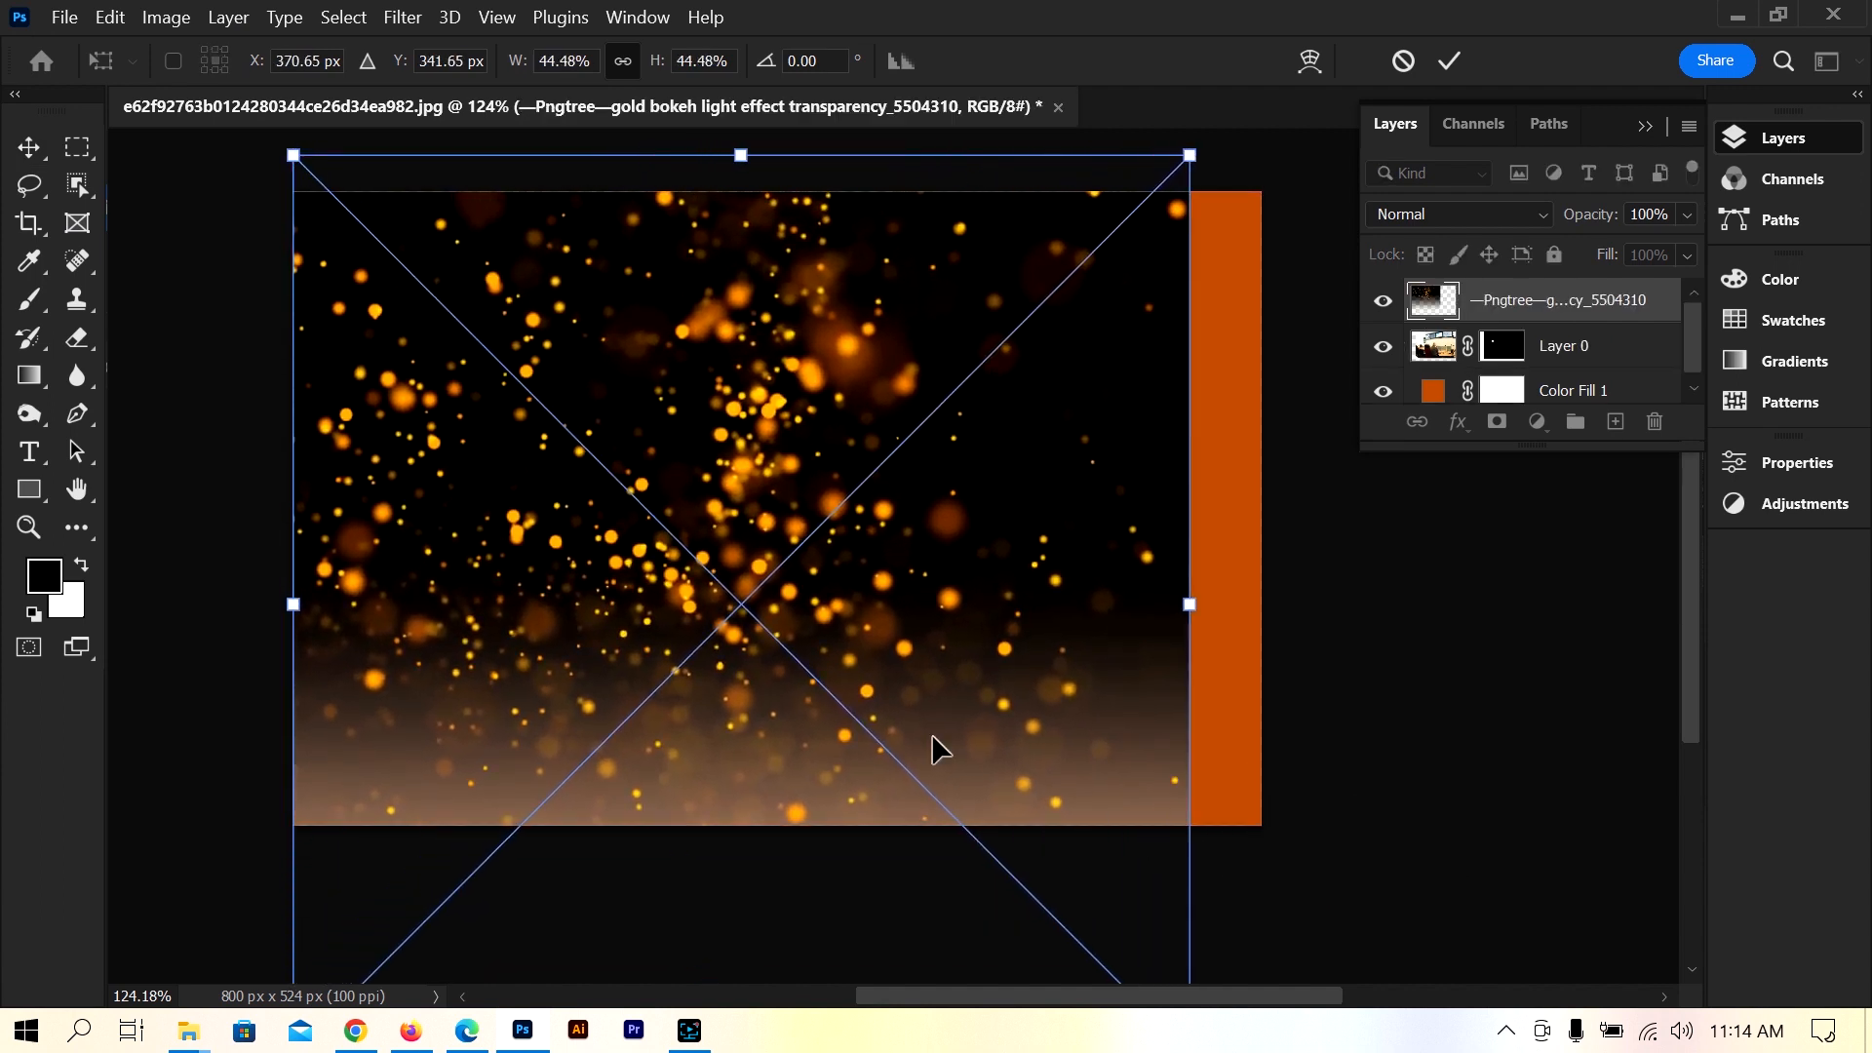
pyautogui.moveTo(887, 615); pyautogui.dragTo(872, 537)
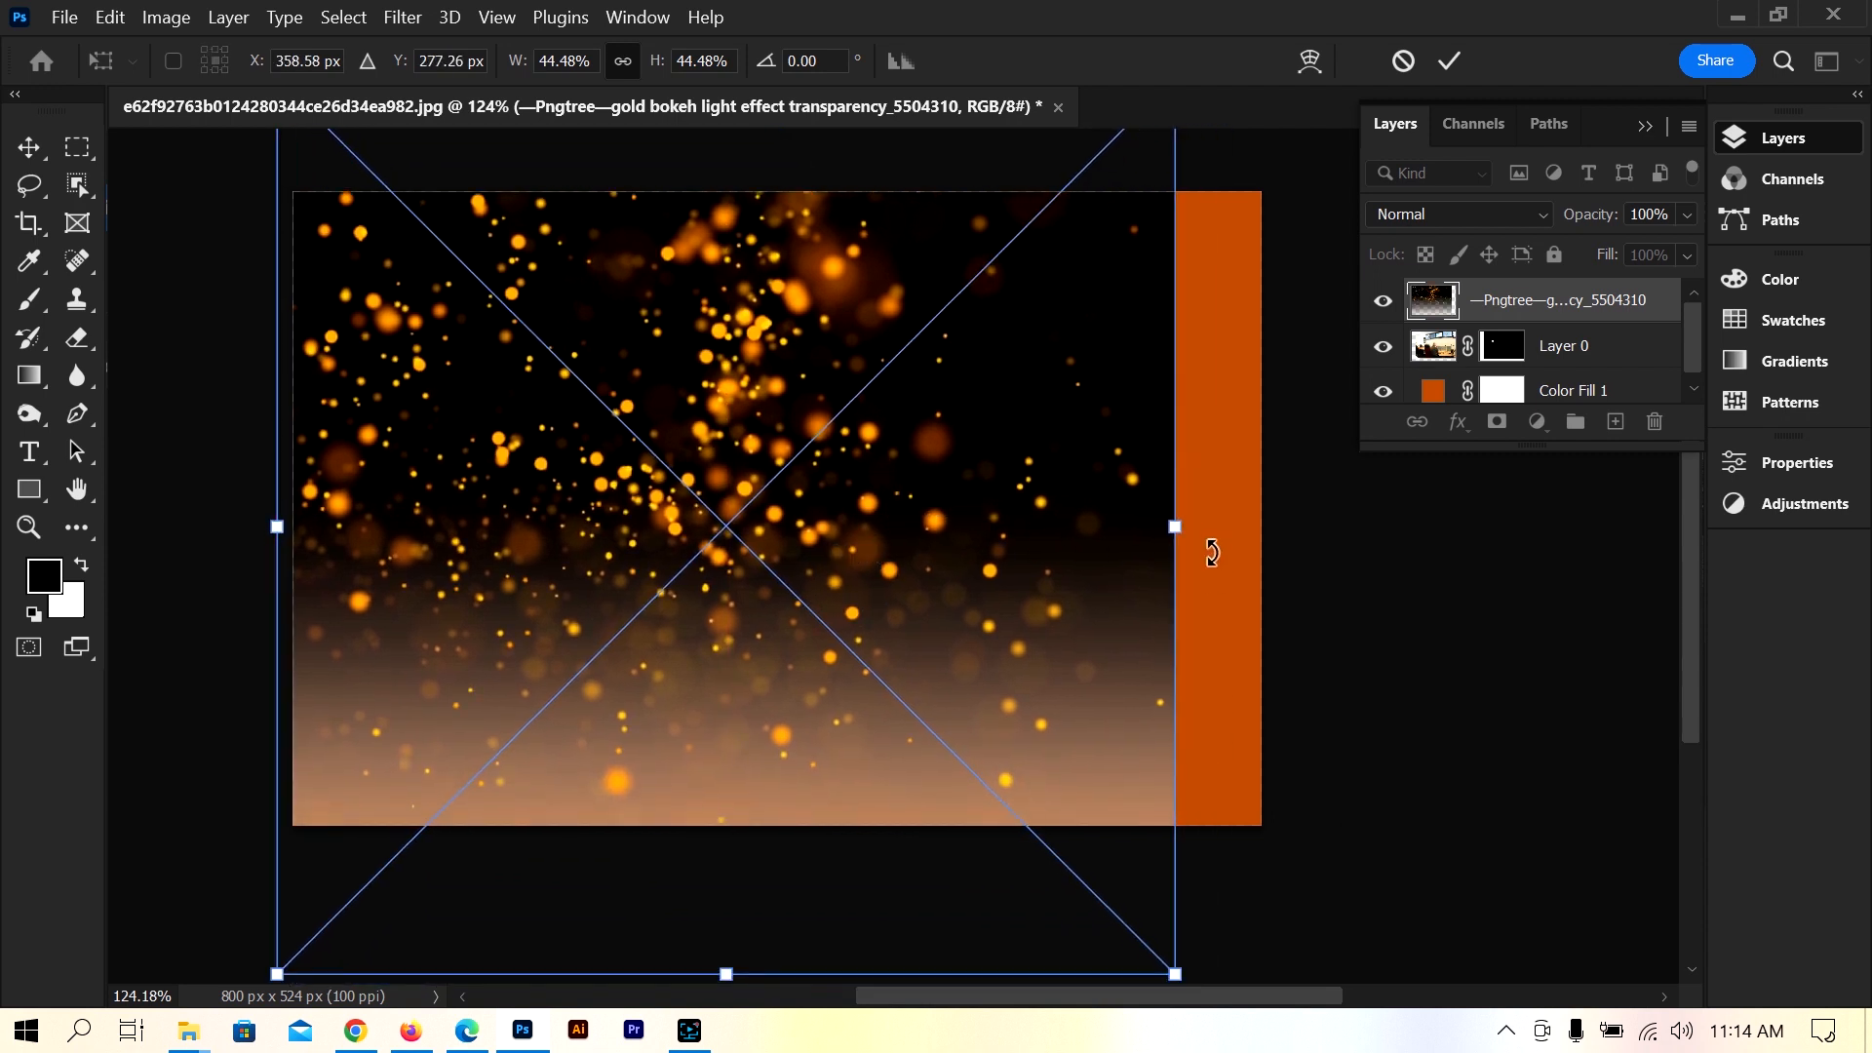
pyautogui.moveTo(1178, 538); pyautogui.dragTo(1280, 539)
pyautogui.moveTo(860, 441); pyautogui.dragTo(867, 532)
pyautogui.scroll(-5, 867, 524)
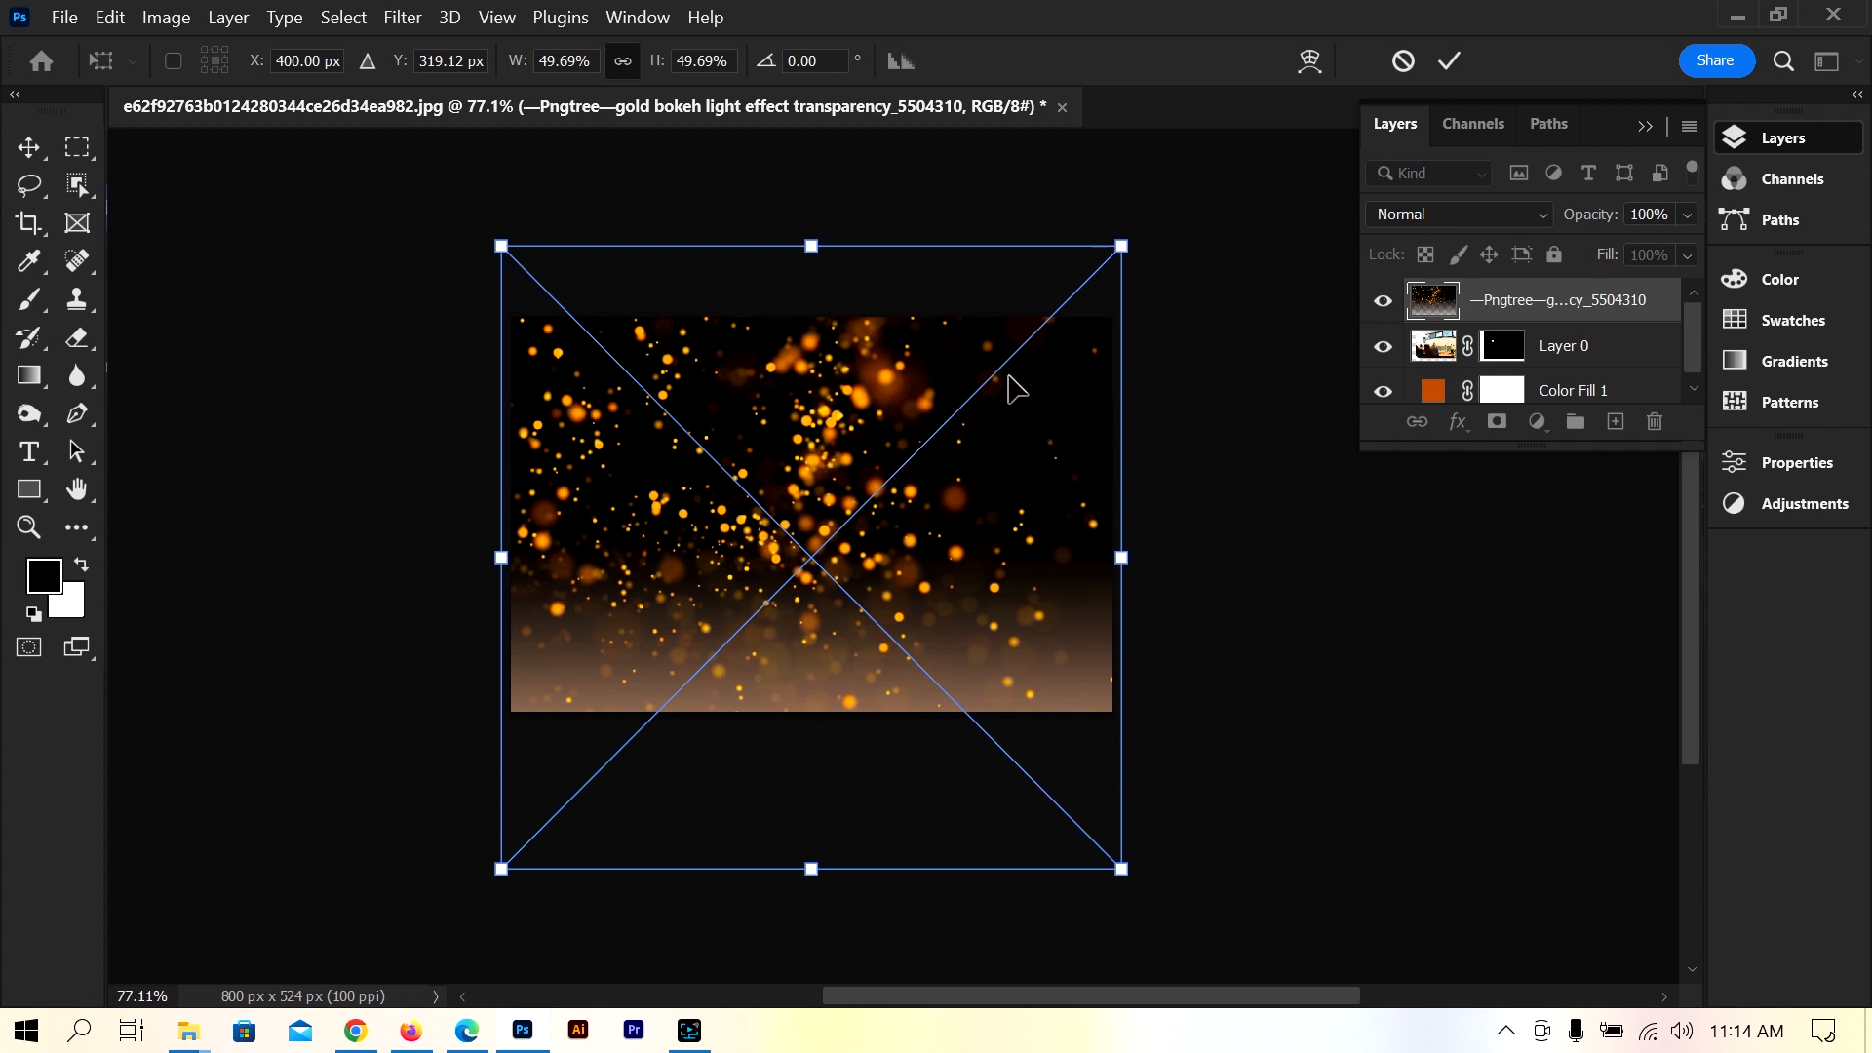
pyautogui.moveTo(1123, 250); pyautogui.dragTo(1207, 263)
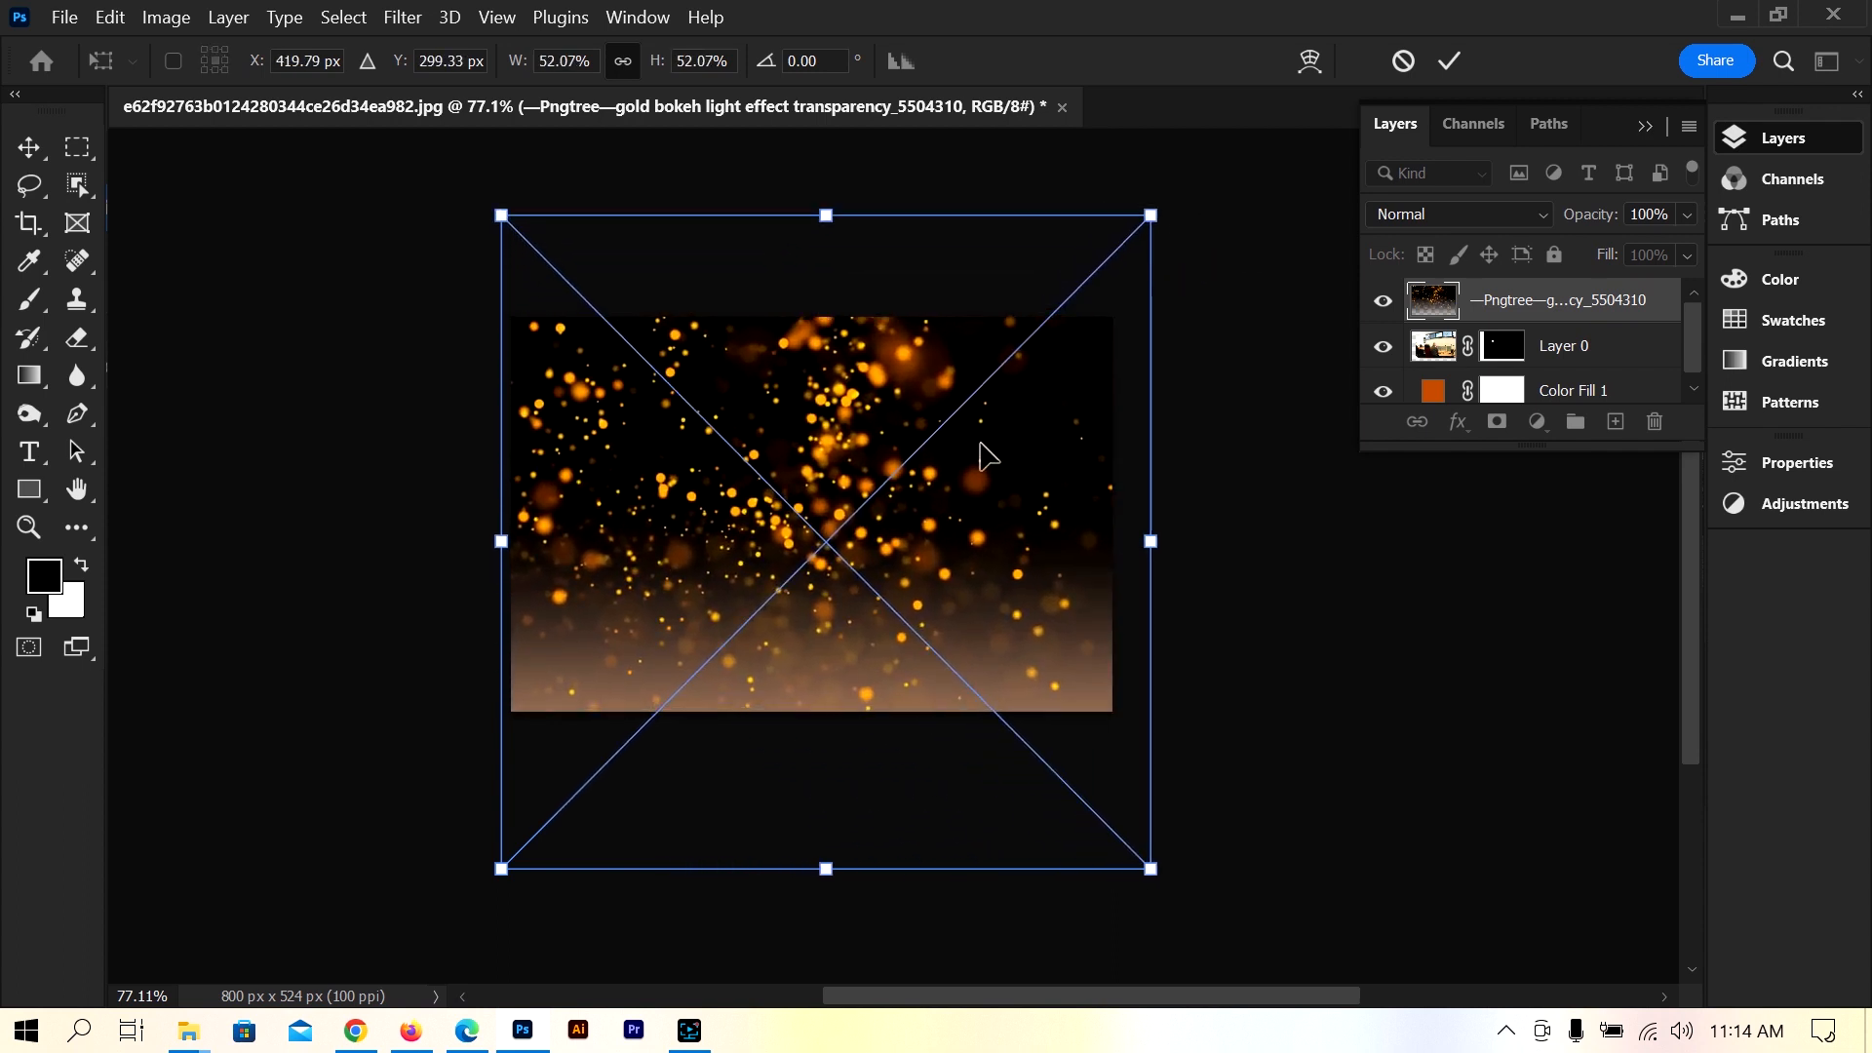
pyautogui.moveTo(986, 447); pyautogui.dragTo(947, 450)
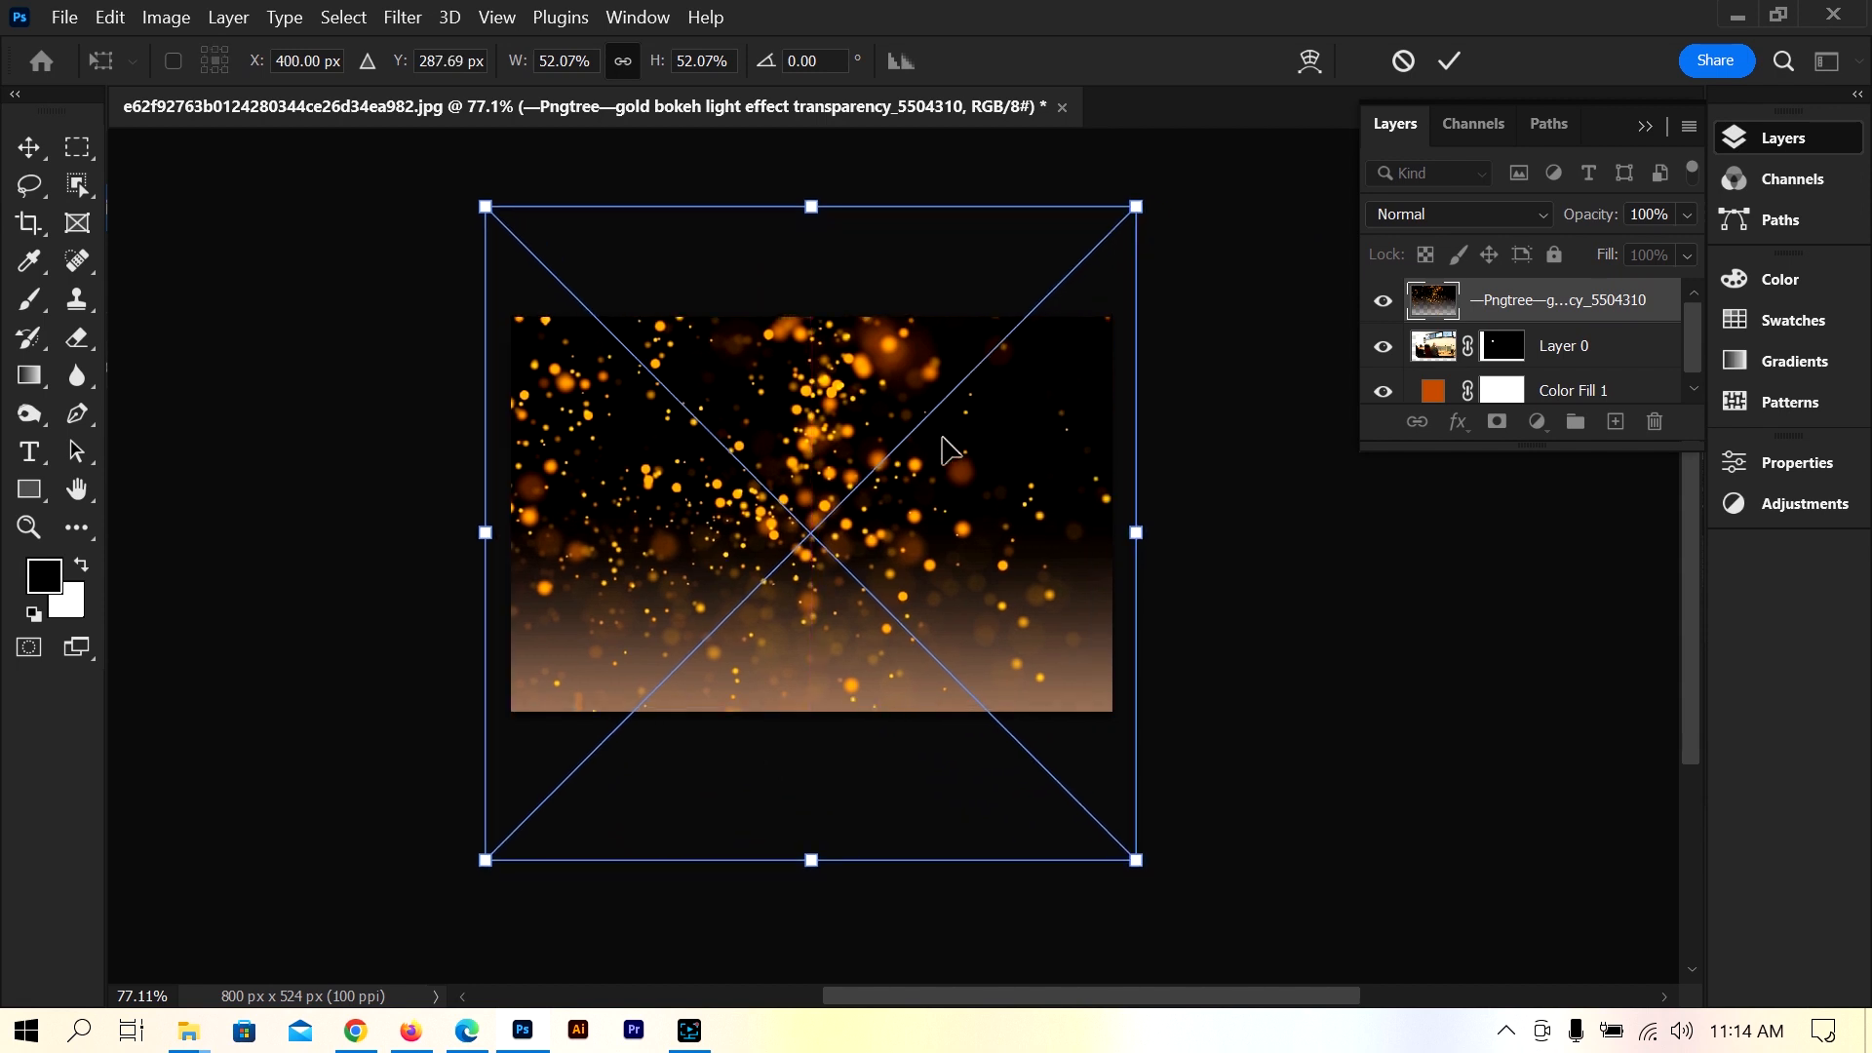
pyautogui.press('Return')
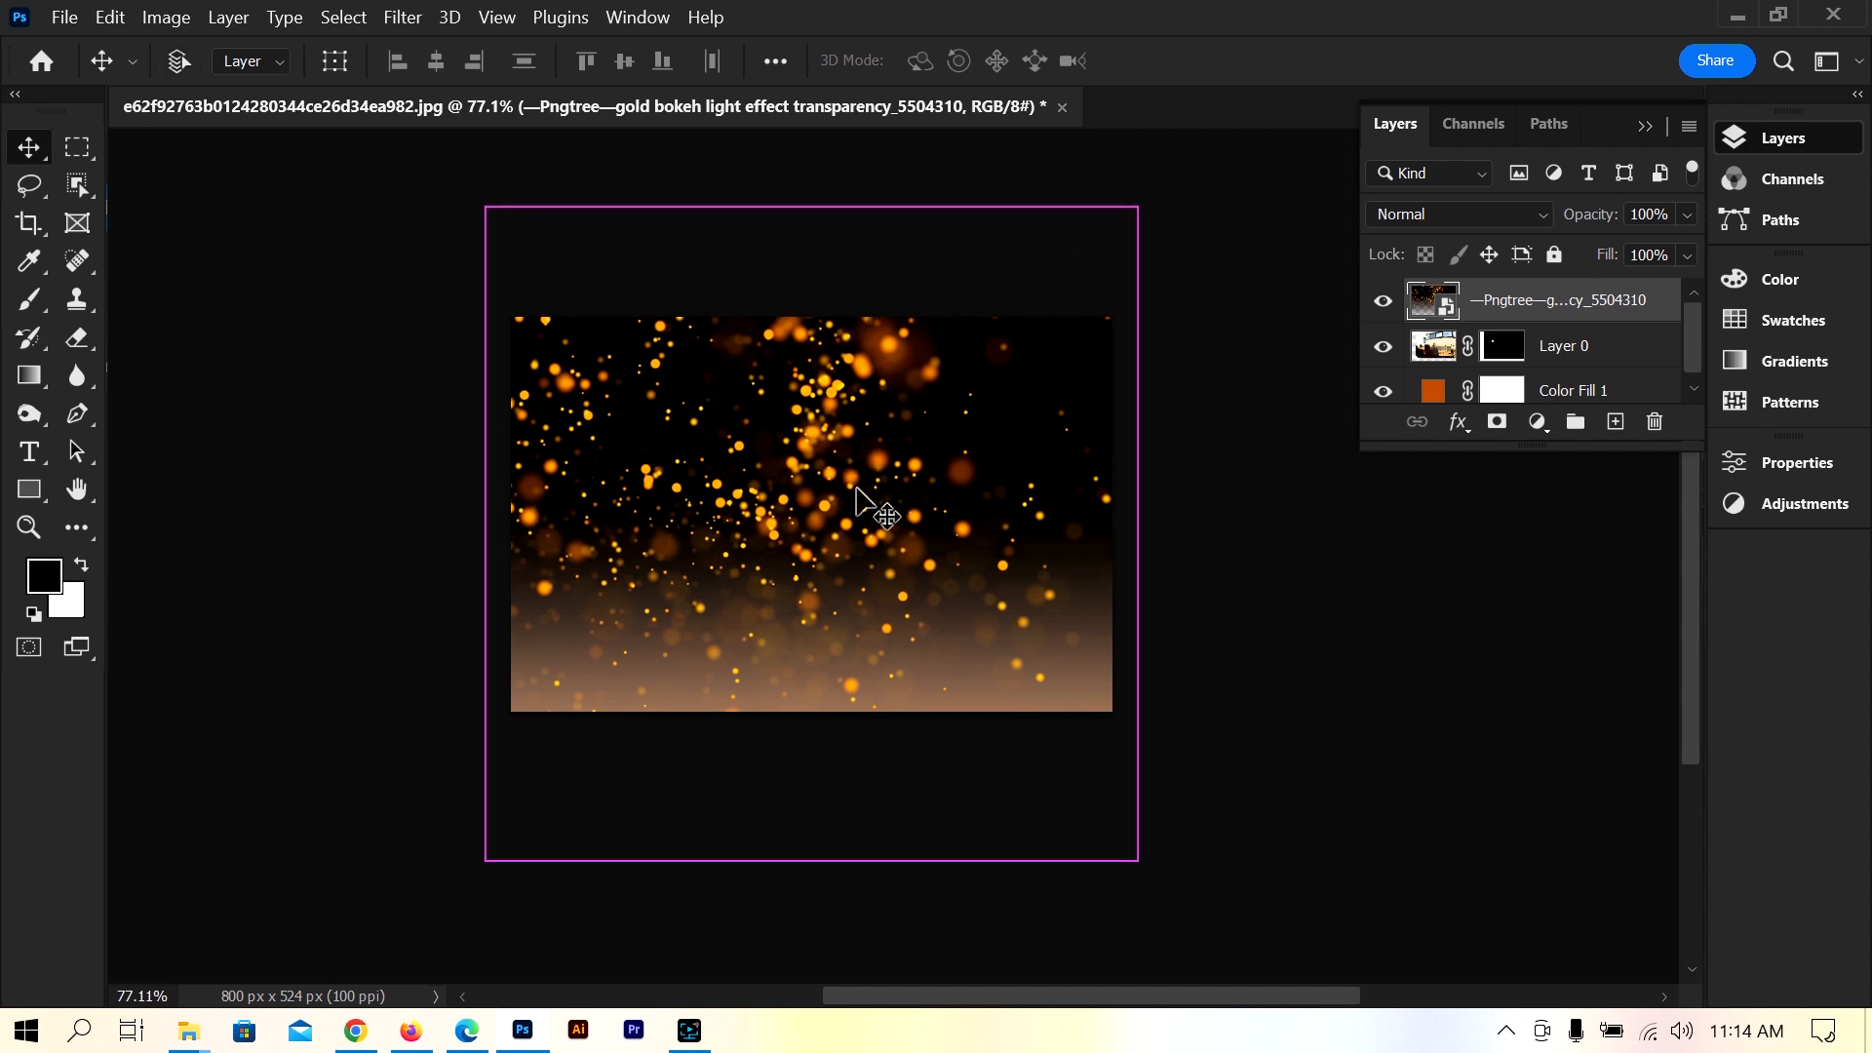
# - Transform the bokeh image again, scaling it to about 52.8% and roughly centring it horizontally over the canvas
pyautogui.hotkey('ctrl', 't')
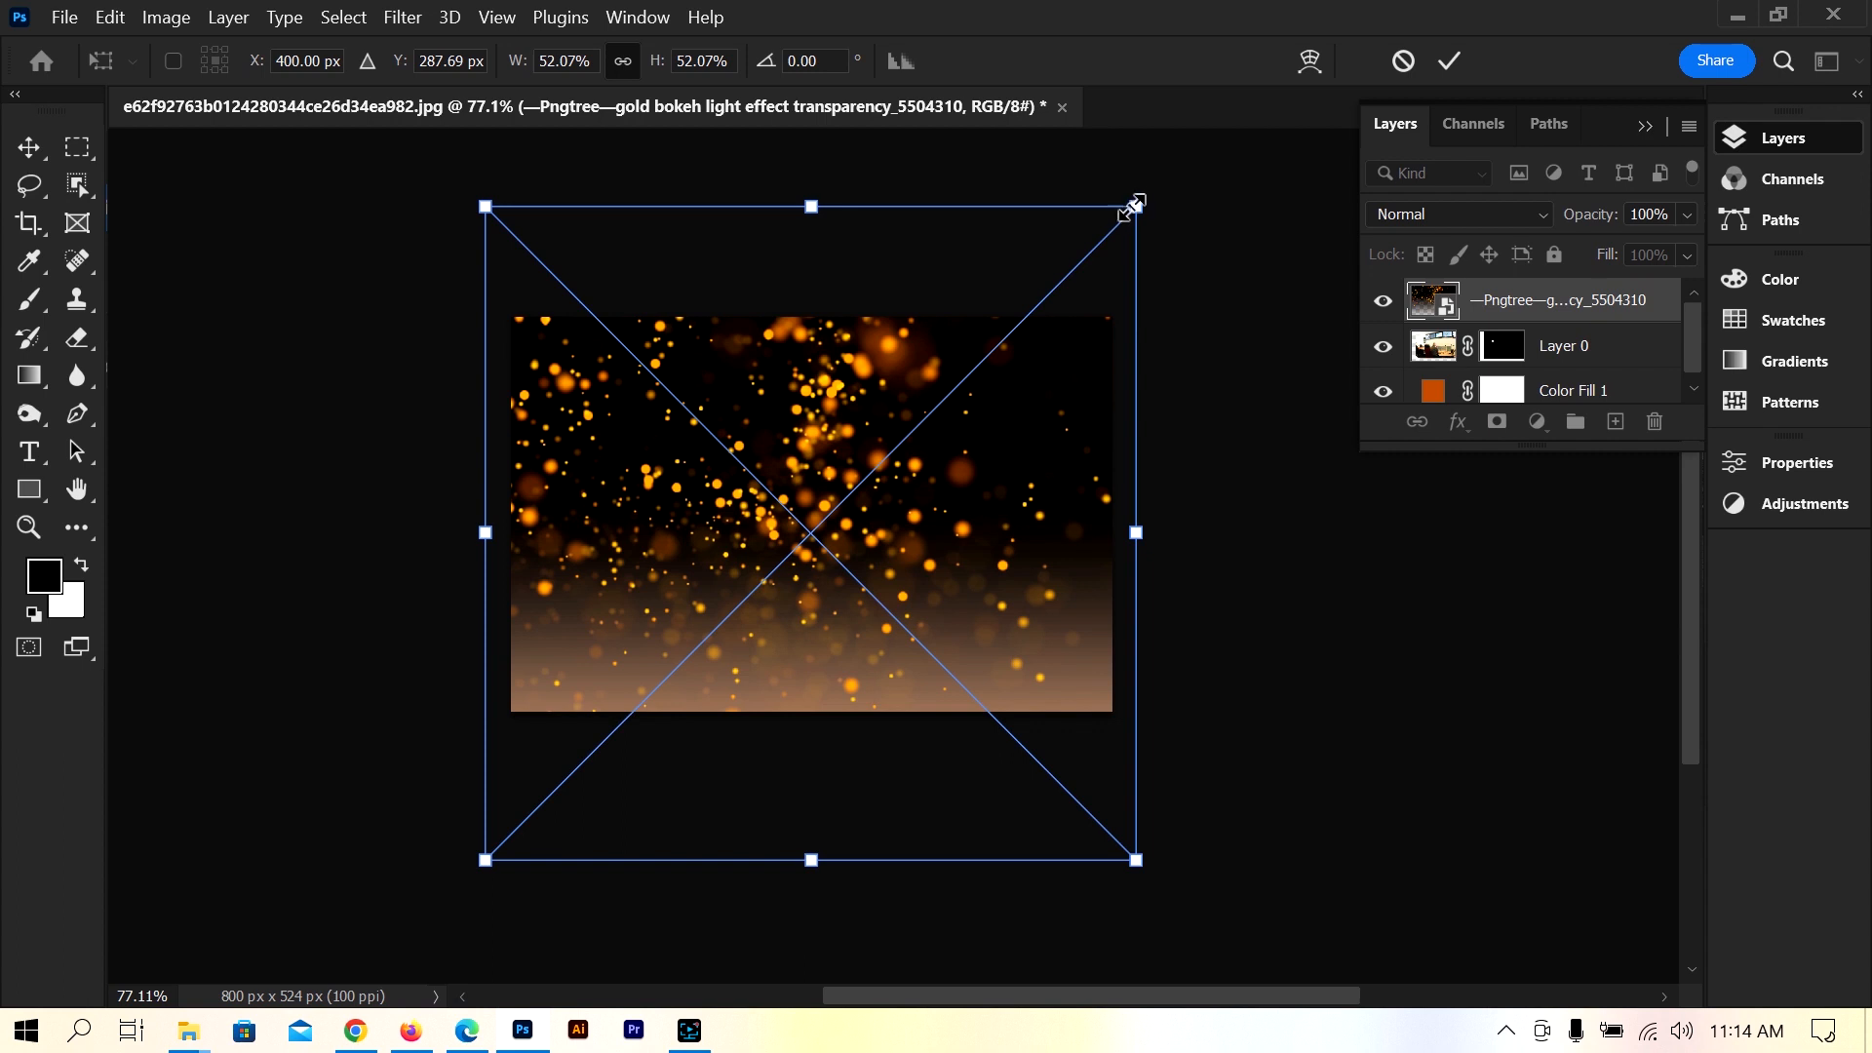
pyautogui.moveTo(1134, 203); pyautogui.dragTo(521, 502)
pyautogui.moveTo(673, 517); pyautogui.dragTo(1081, 221)
pyautogui.moveTo(856, 446); pyautogui.dragTo(848, 417)
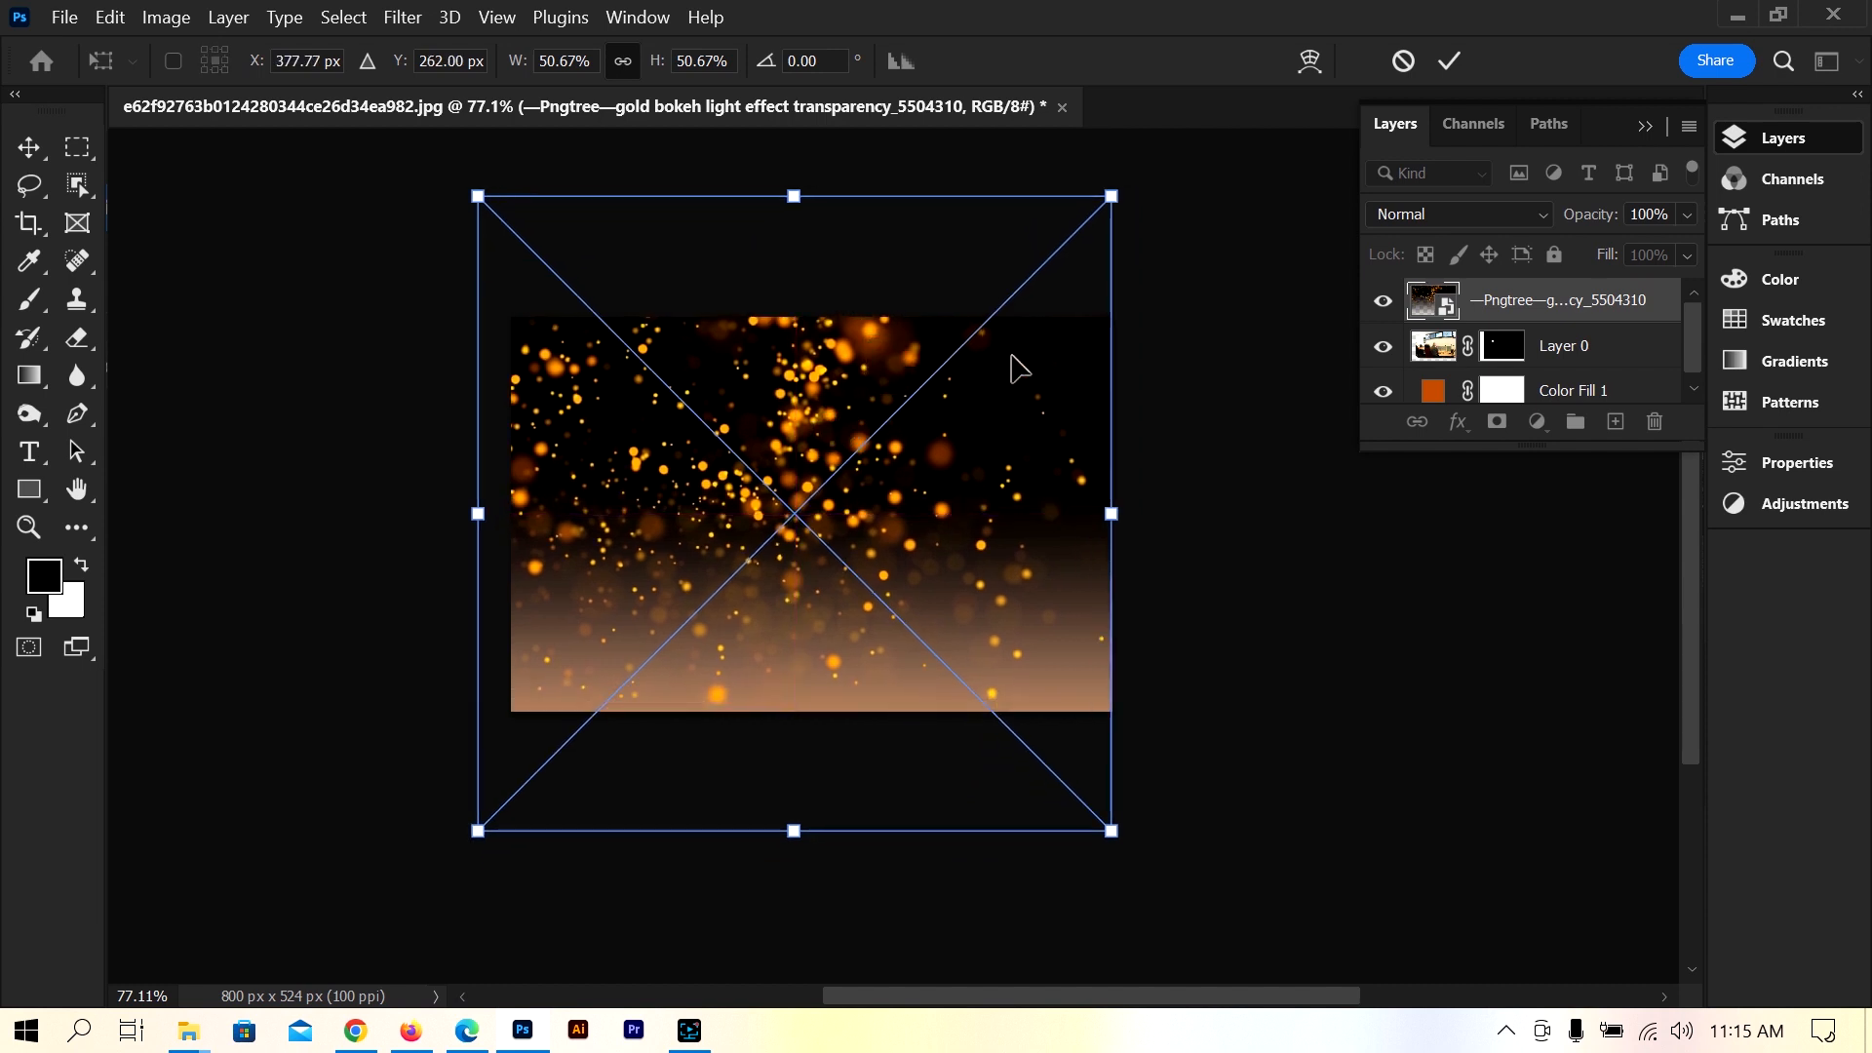
pyautogui.moveTo(1111, 197); pyautogui.dragTo(1153, 180)
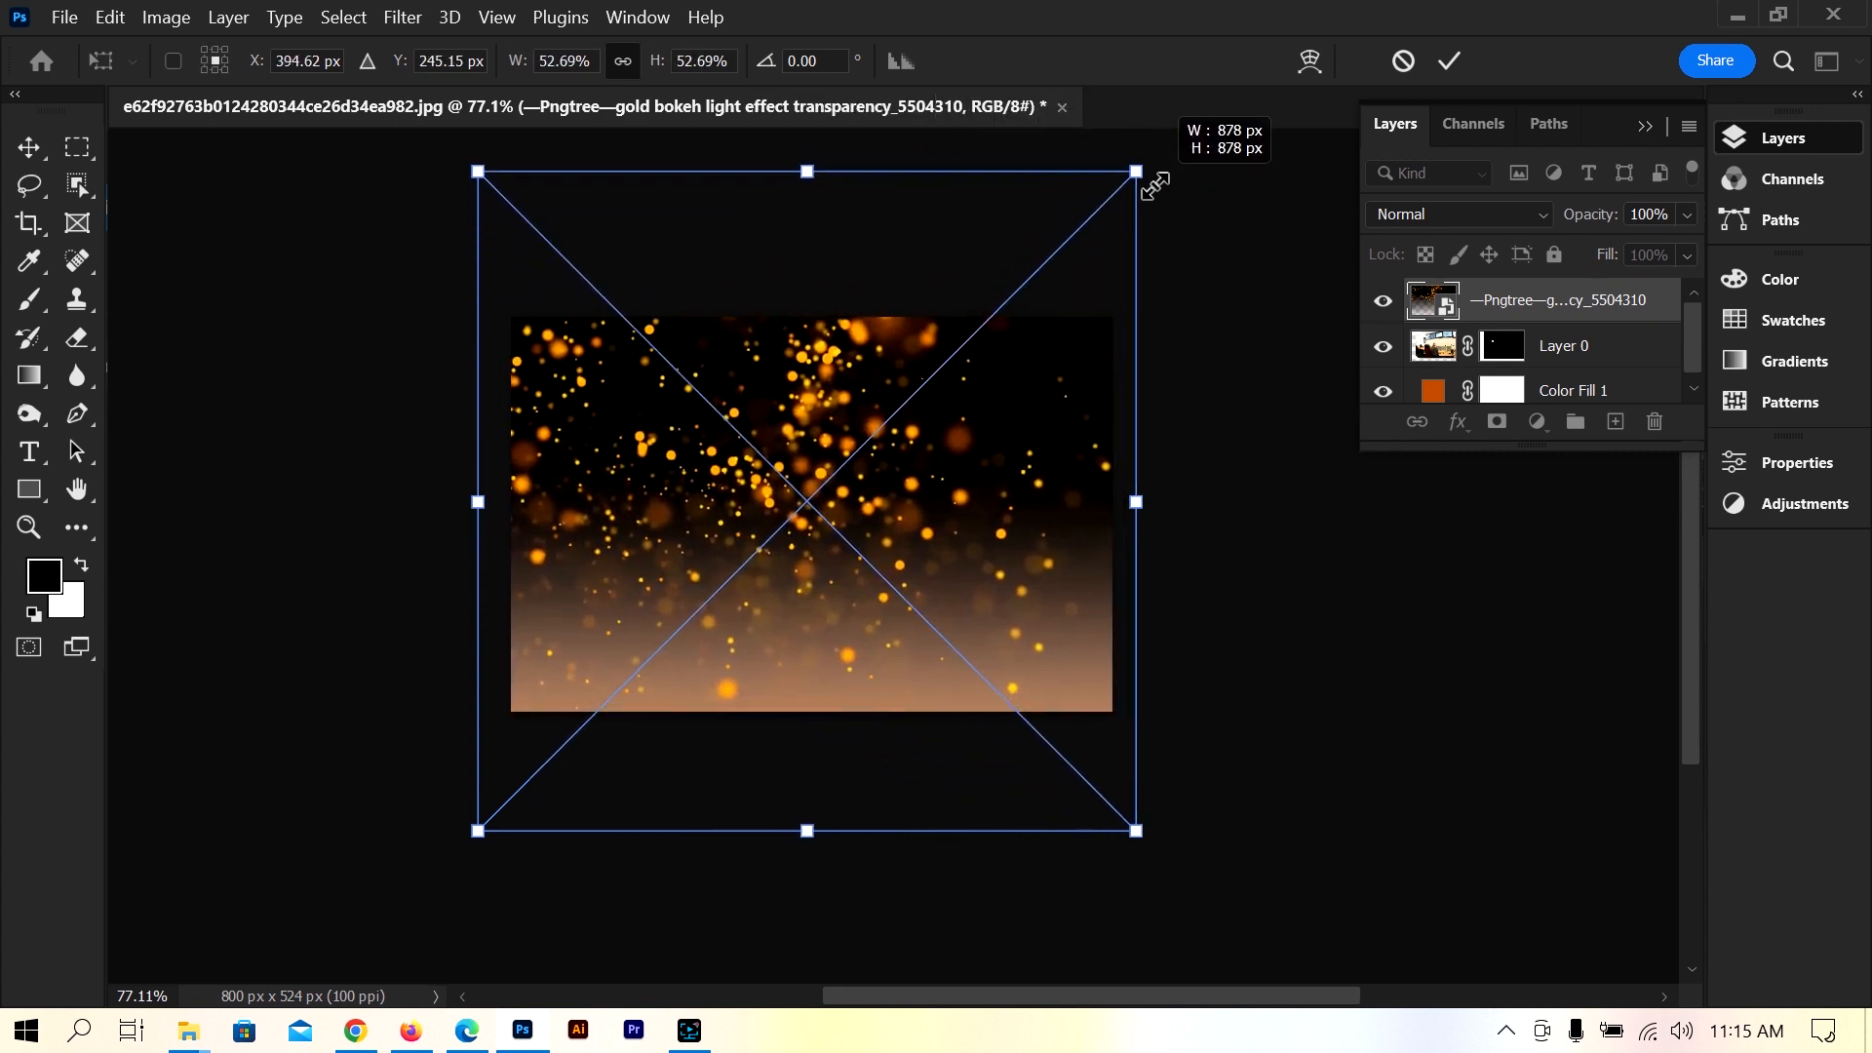
pyautogui.moveTo(778, 428)
pyautogui.mouseDown()
pyautogui.moveTo(800, 441)
pyautogui.moveTo(780, 465)
pyautogui.mouseUp()
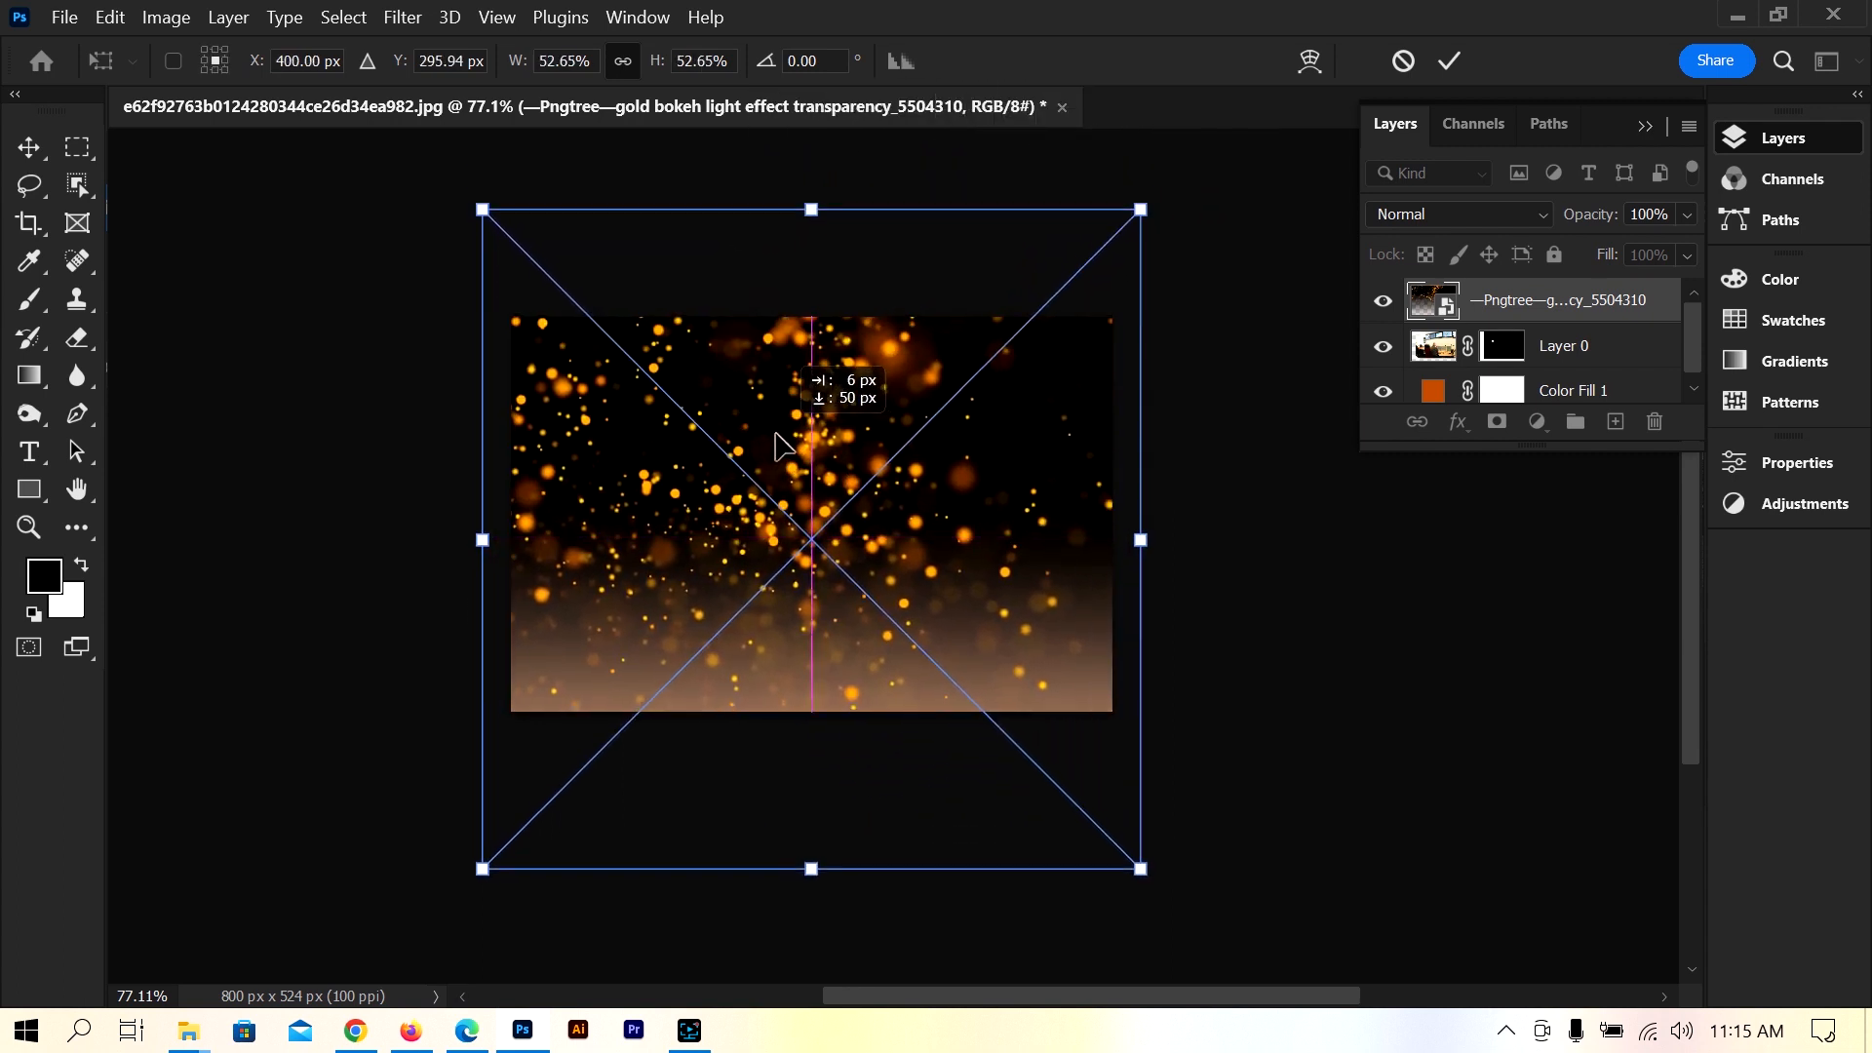
pyautogui.moveTo(1146, 210)
pyautogui.mouseDown()
pyautogui.moveTo(978, 368)
pyautogui.moveTo(1161, 218)
pyautogui.moveTo(1145, 209)
pyautogui.mouseUp()
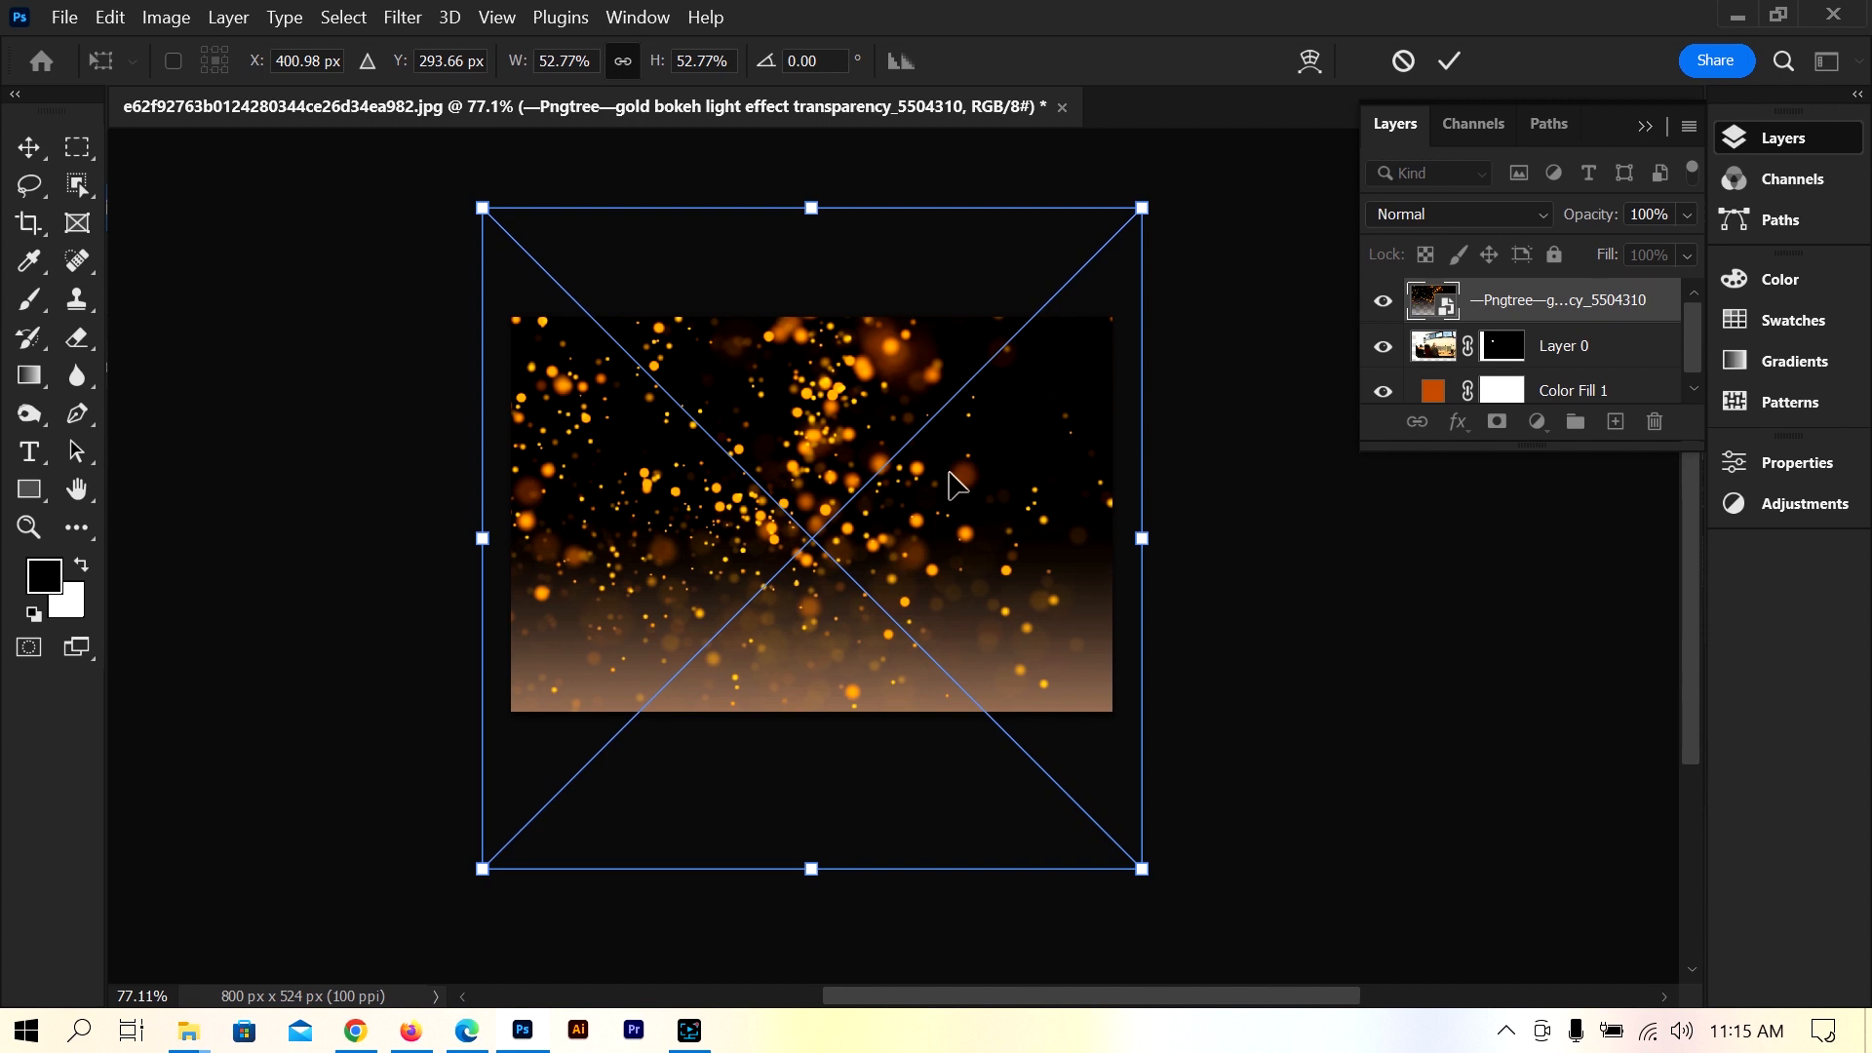
pyautogui.press('Return')
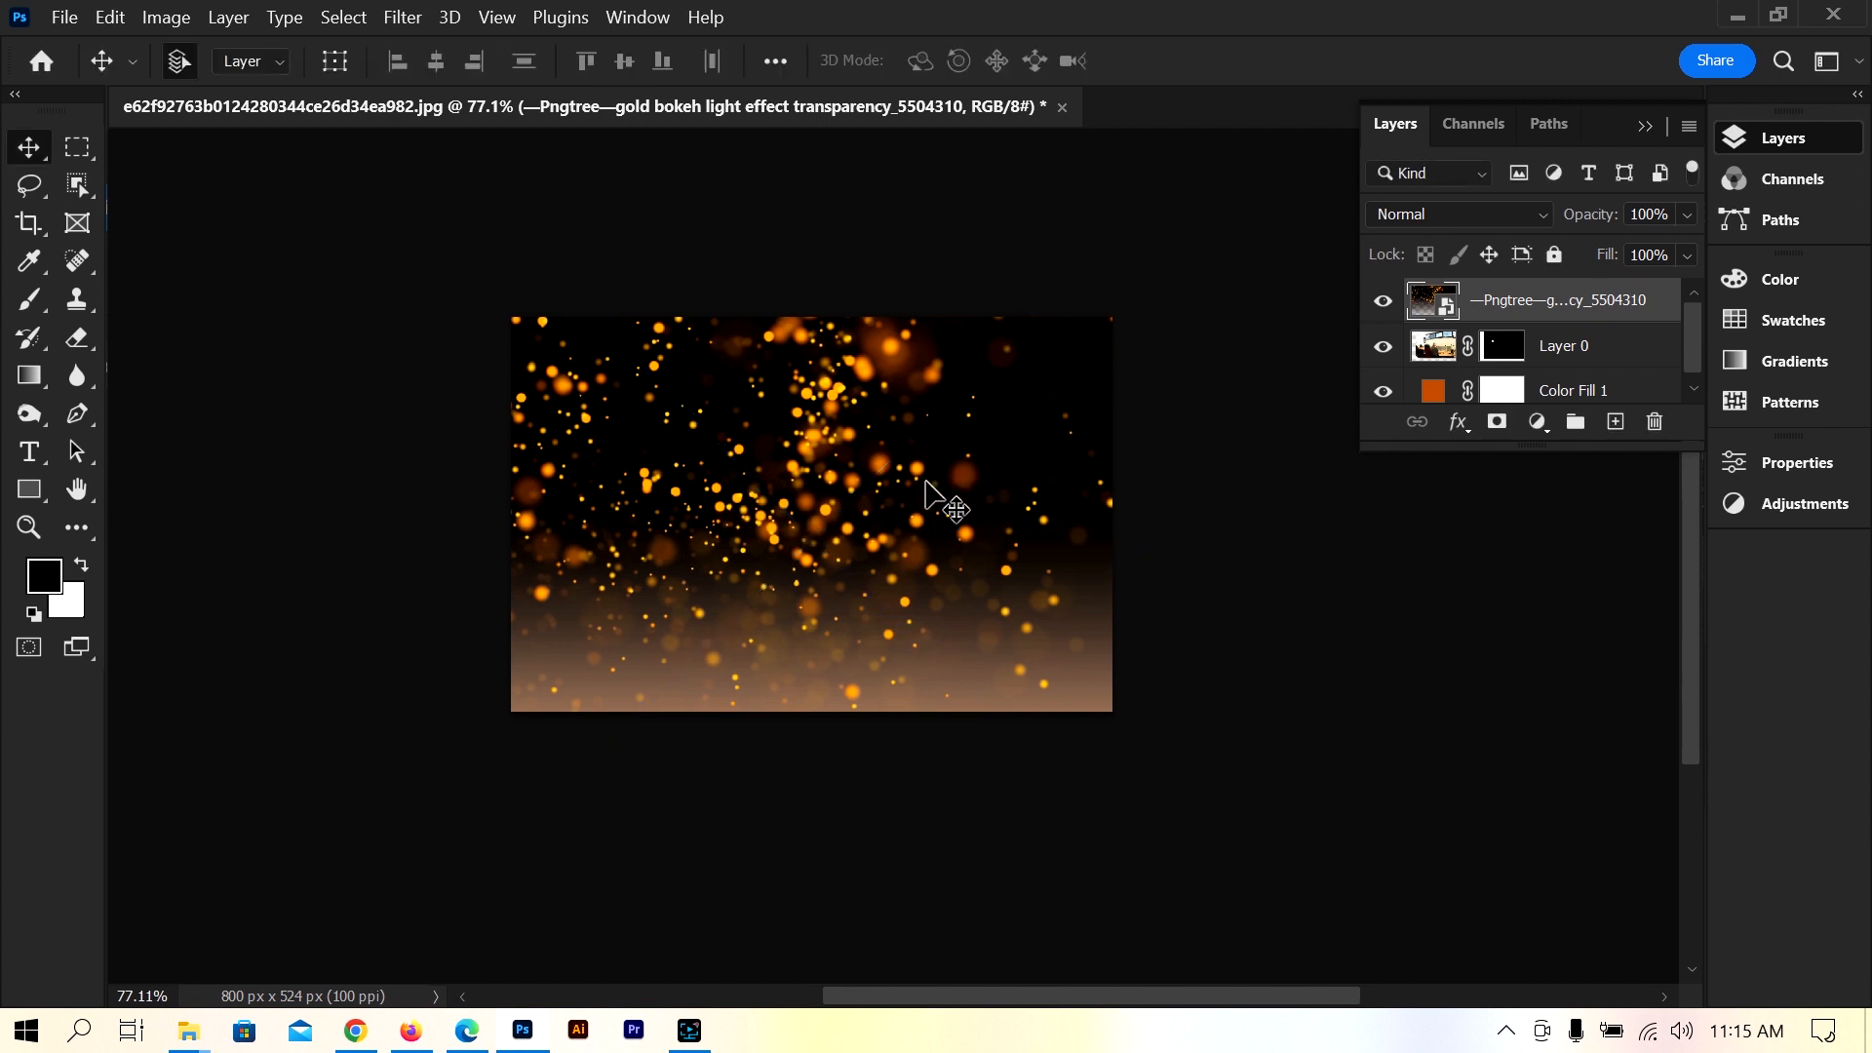
pyautogui.moveTo(902, 505); pyautogui.dragTo(904, 493)
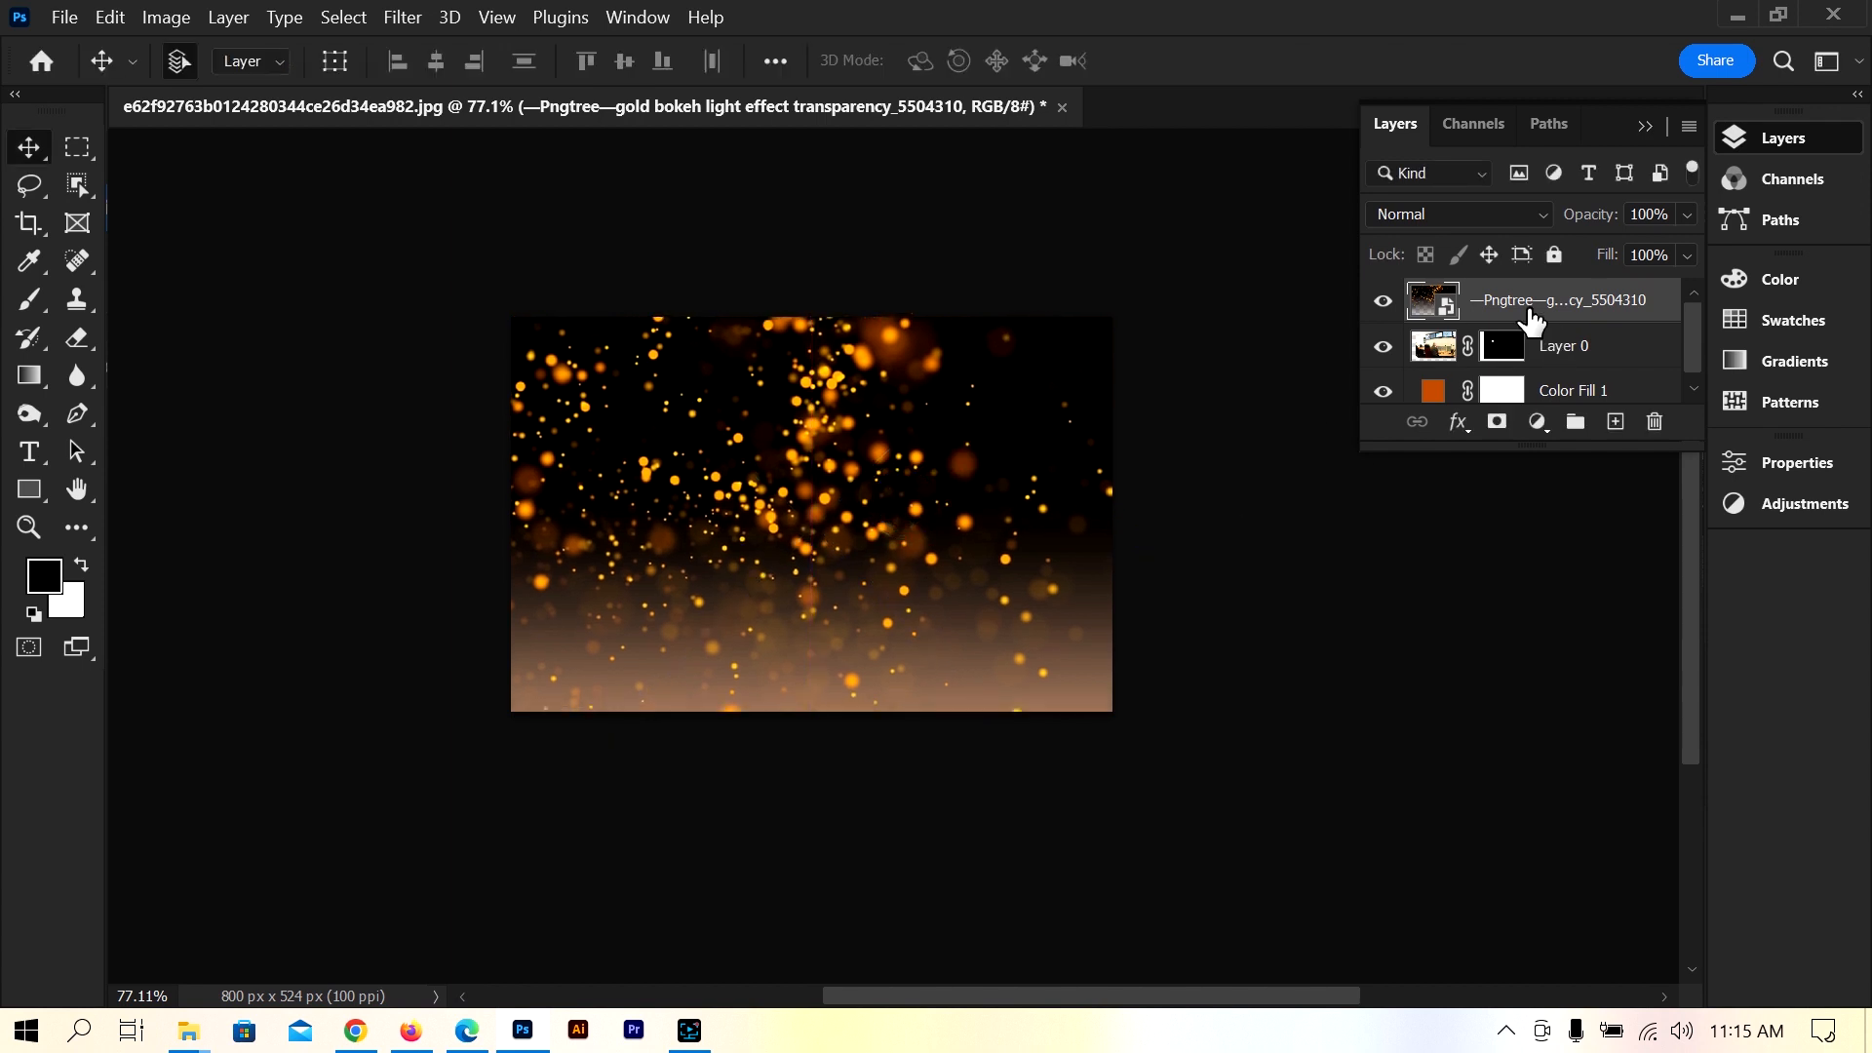
# - Move the bokeh layer below Layer 0, and shift the green monitor cutout slightly right and down over it
pyautogui.moveTo(1522, 313); pyautogui.dragTo(1499, 383)
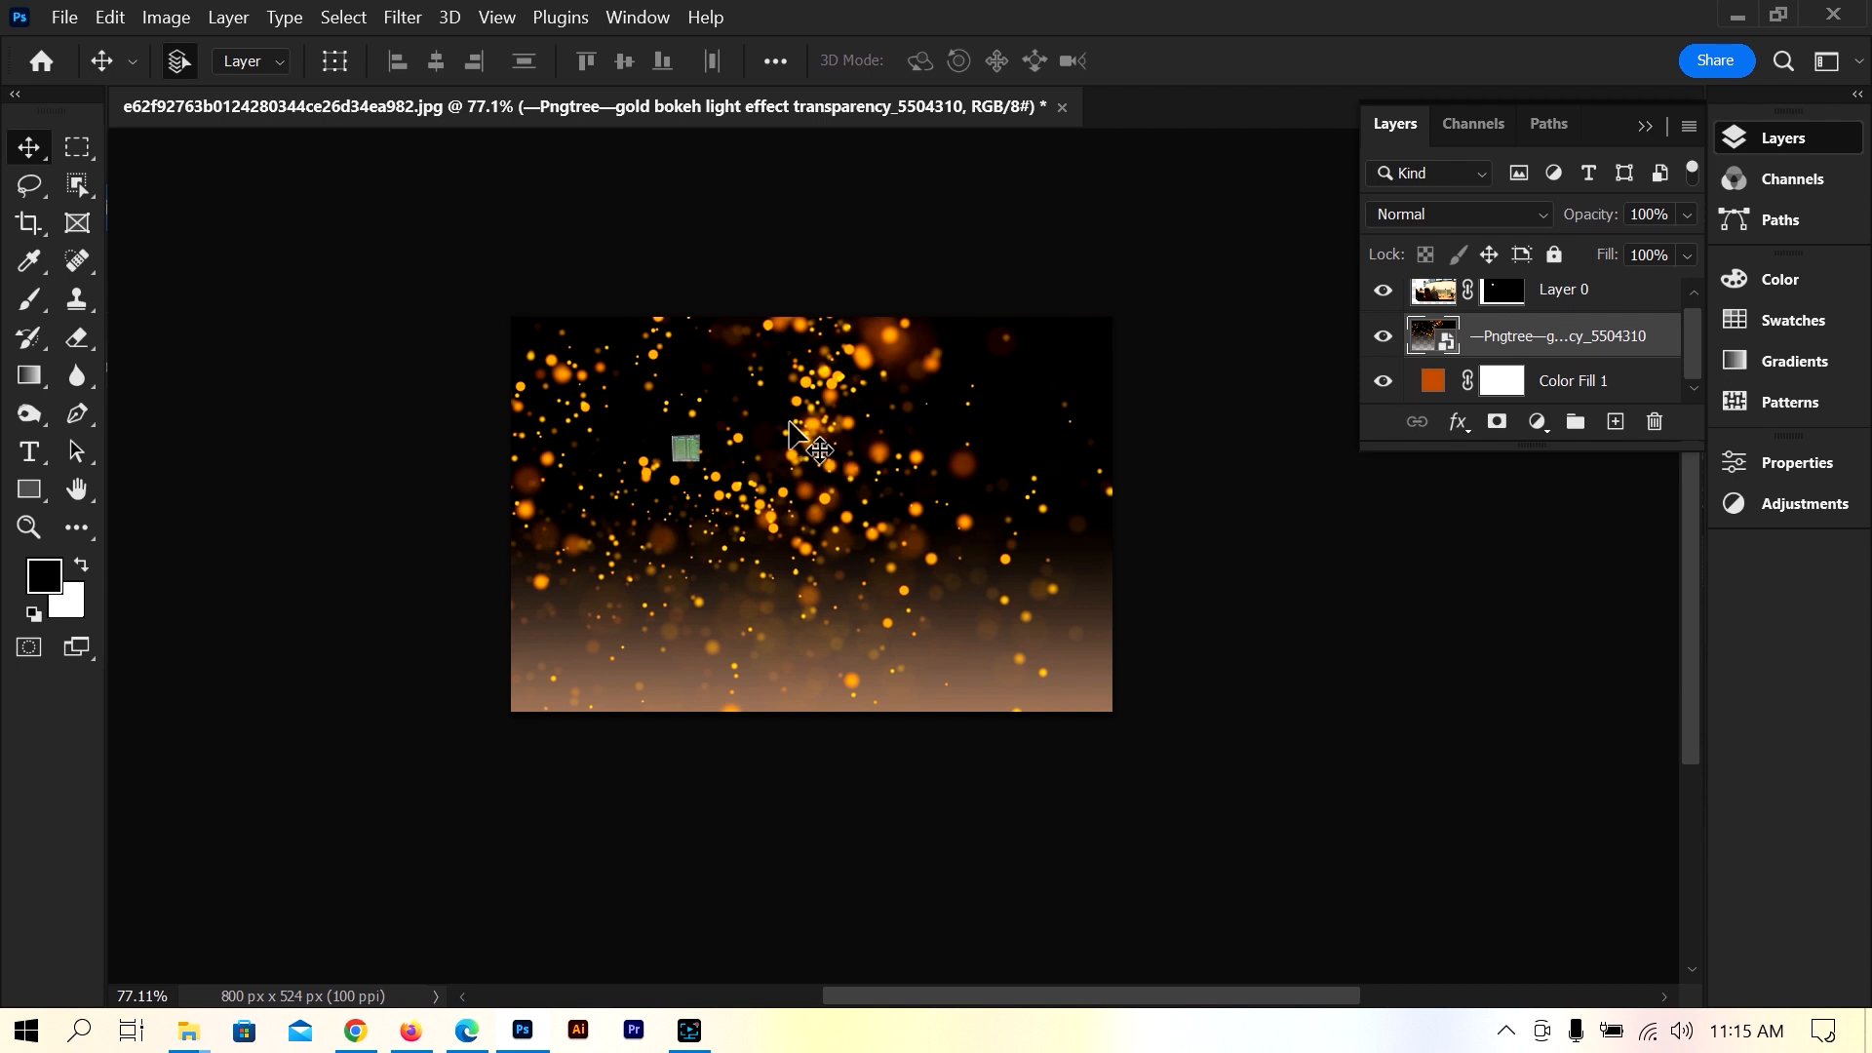
pyautogui.click(684, 453)
pyautogui.moveTo(686, 452); pyautogui.dragTo(729, 474)
pyautogui.click(1491, 353)
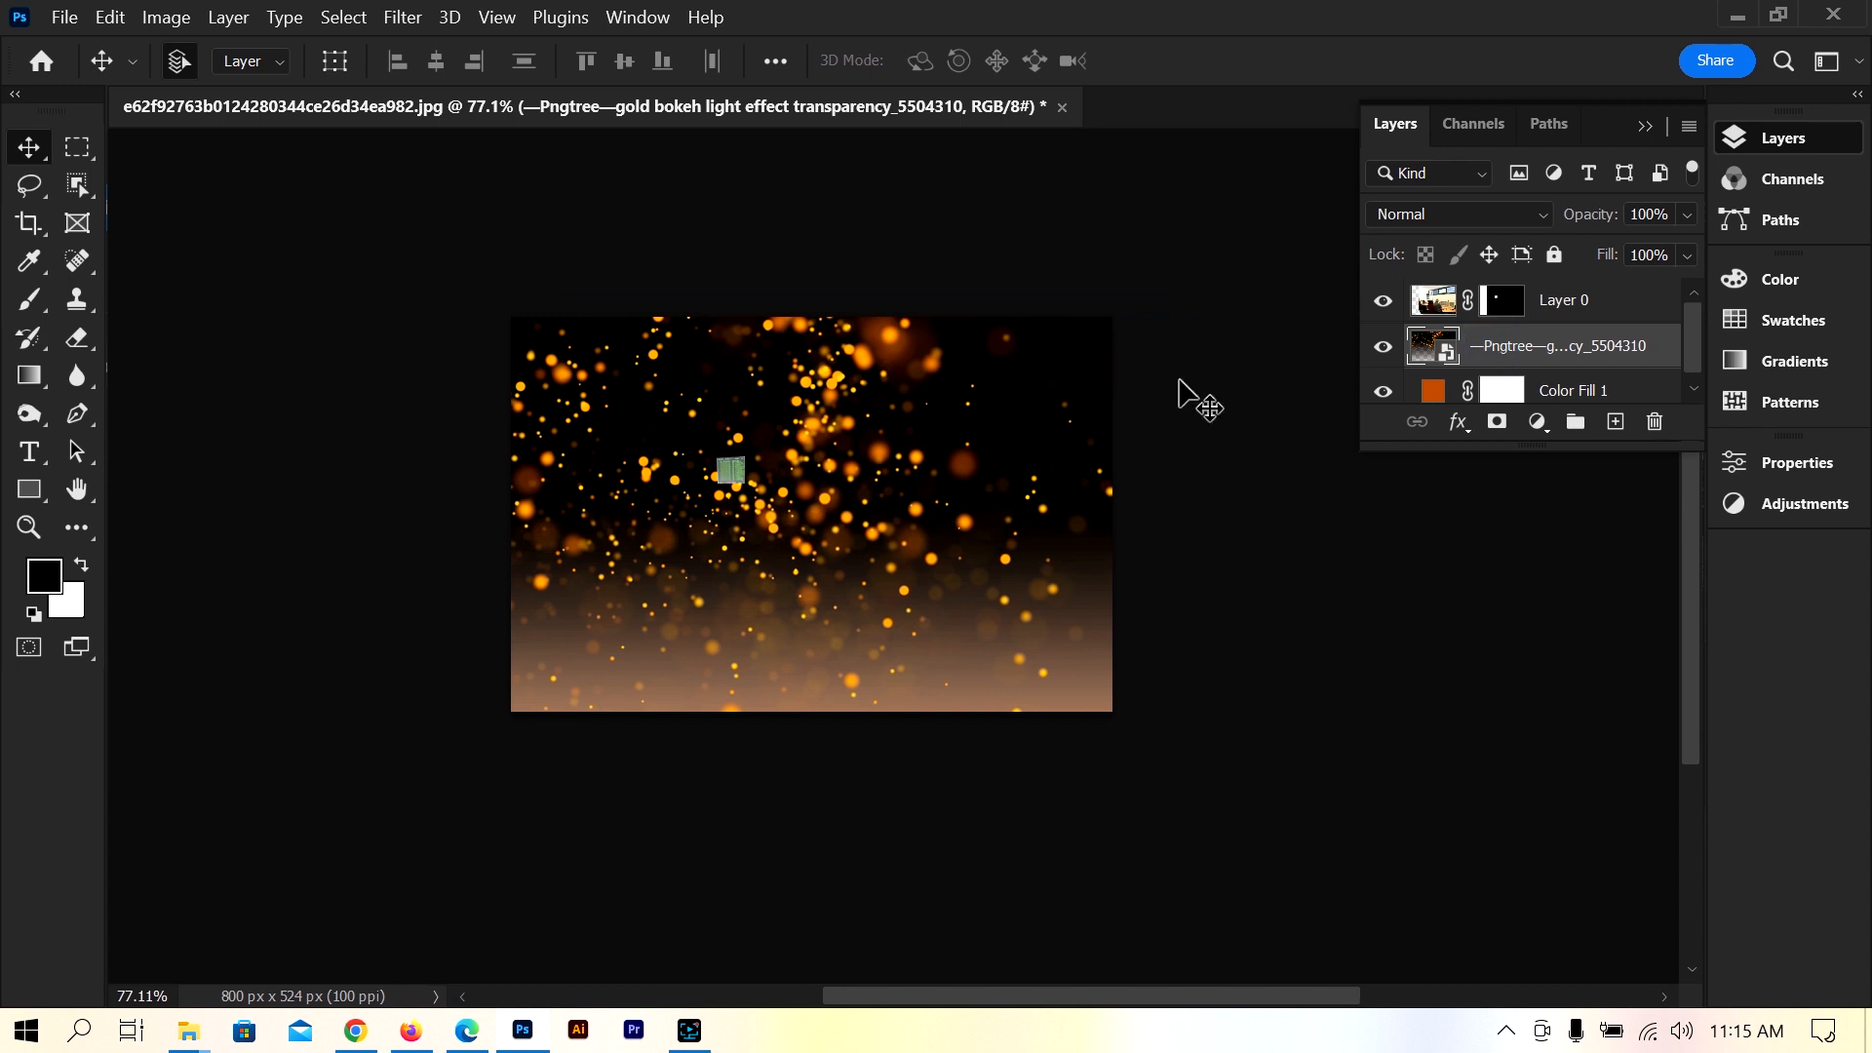
pyautogui.moveTo(857, 441); pyautogui.dragTo(856, 454)
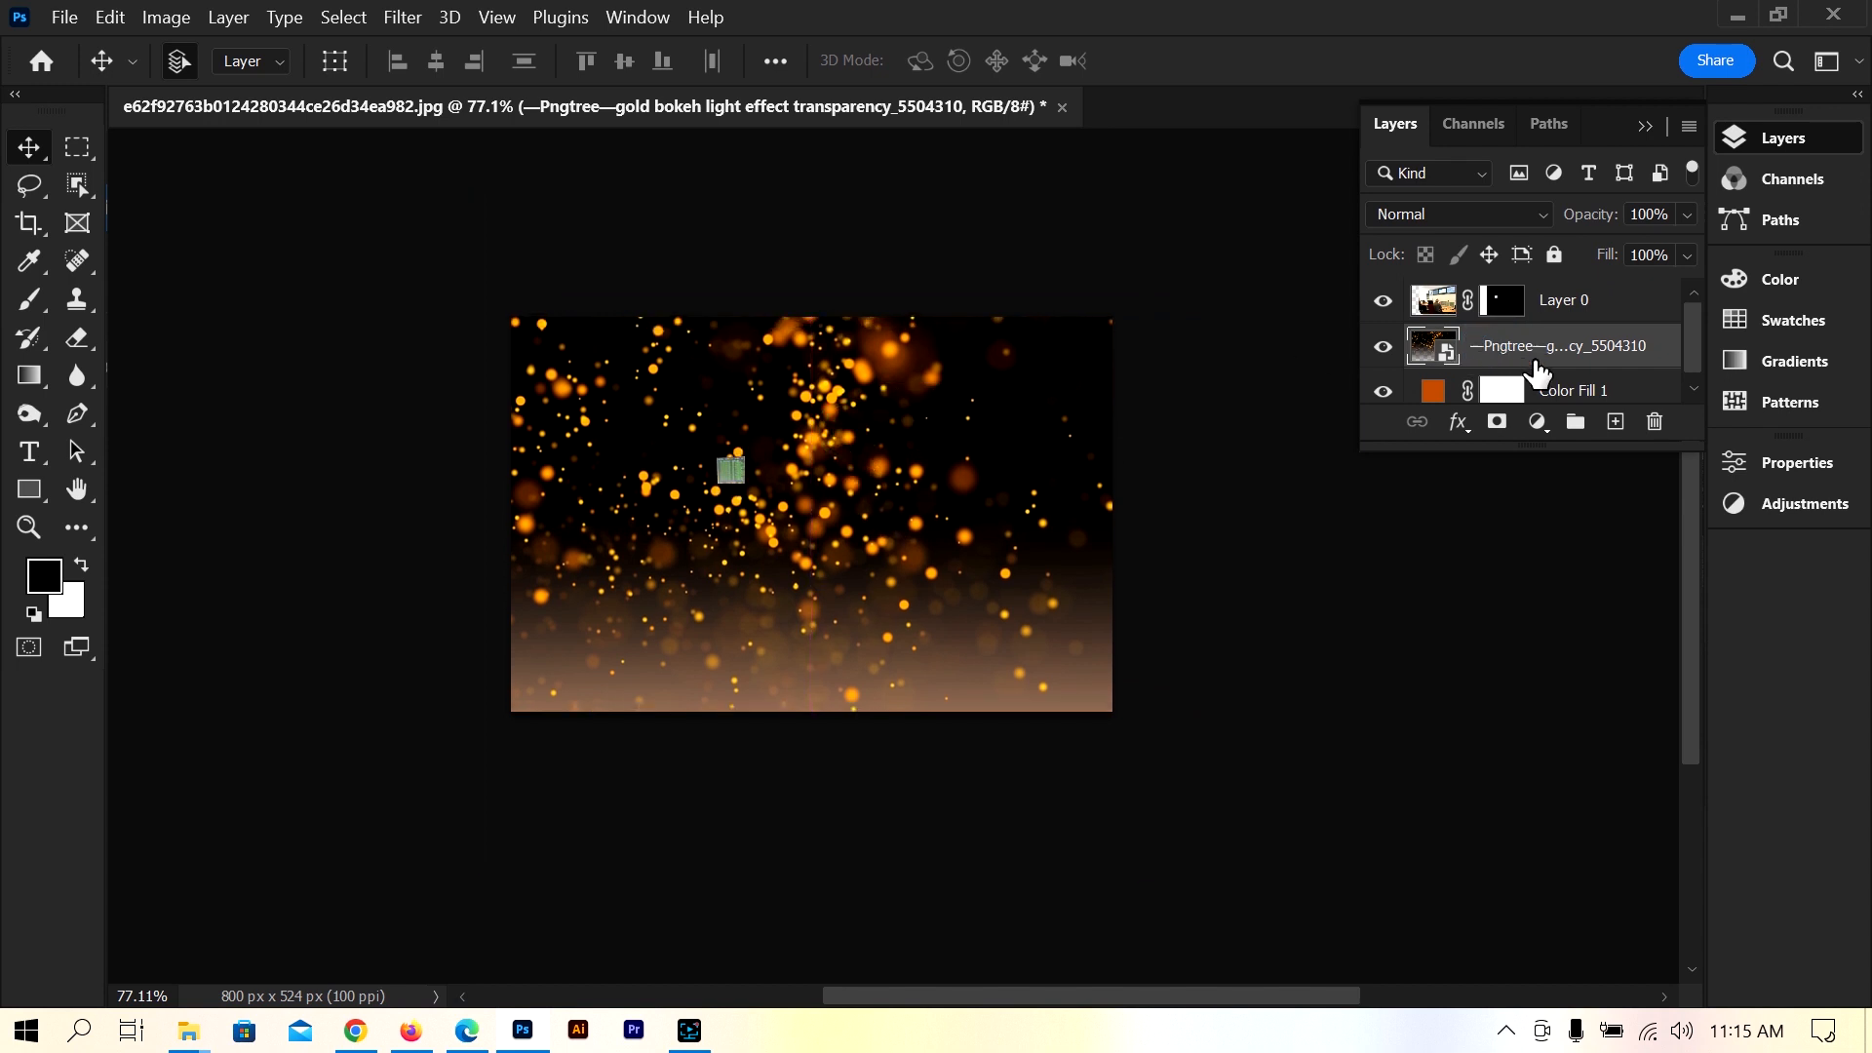
# - Toggle the visibility of the bokeh layer and Layer 0 off and on to compare the backgrounds
pyautogui.scroll(-1, 1550, 376)
pyautogui.click(1382, 336)
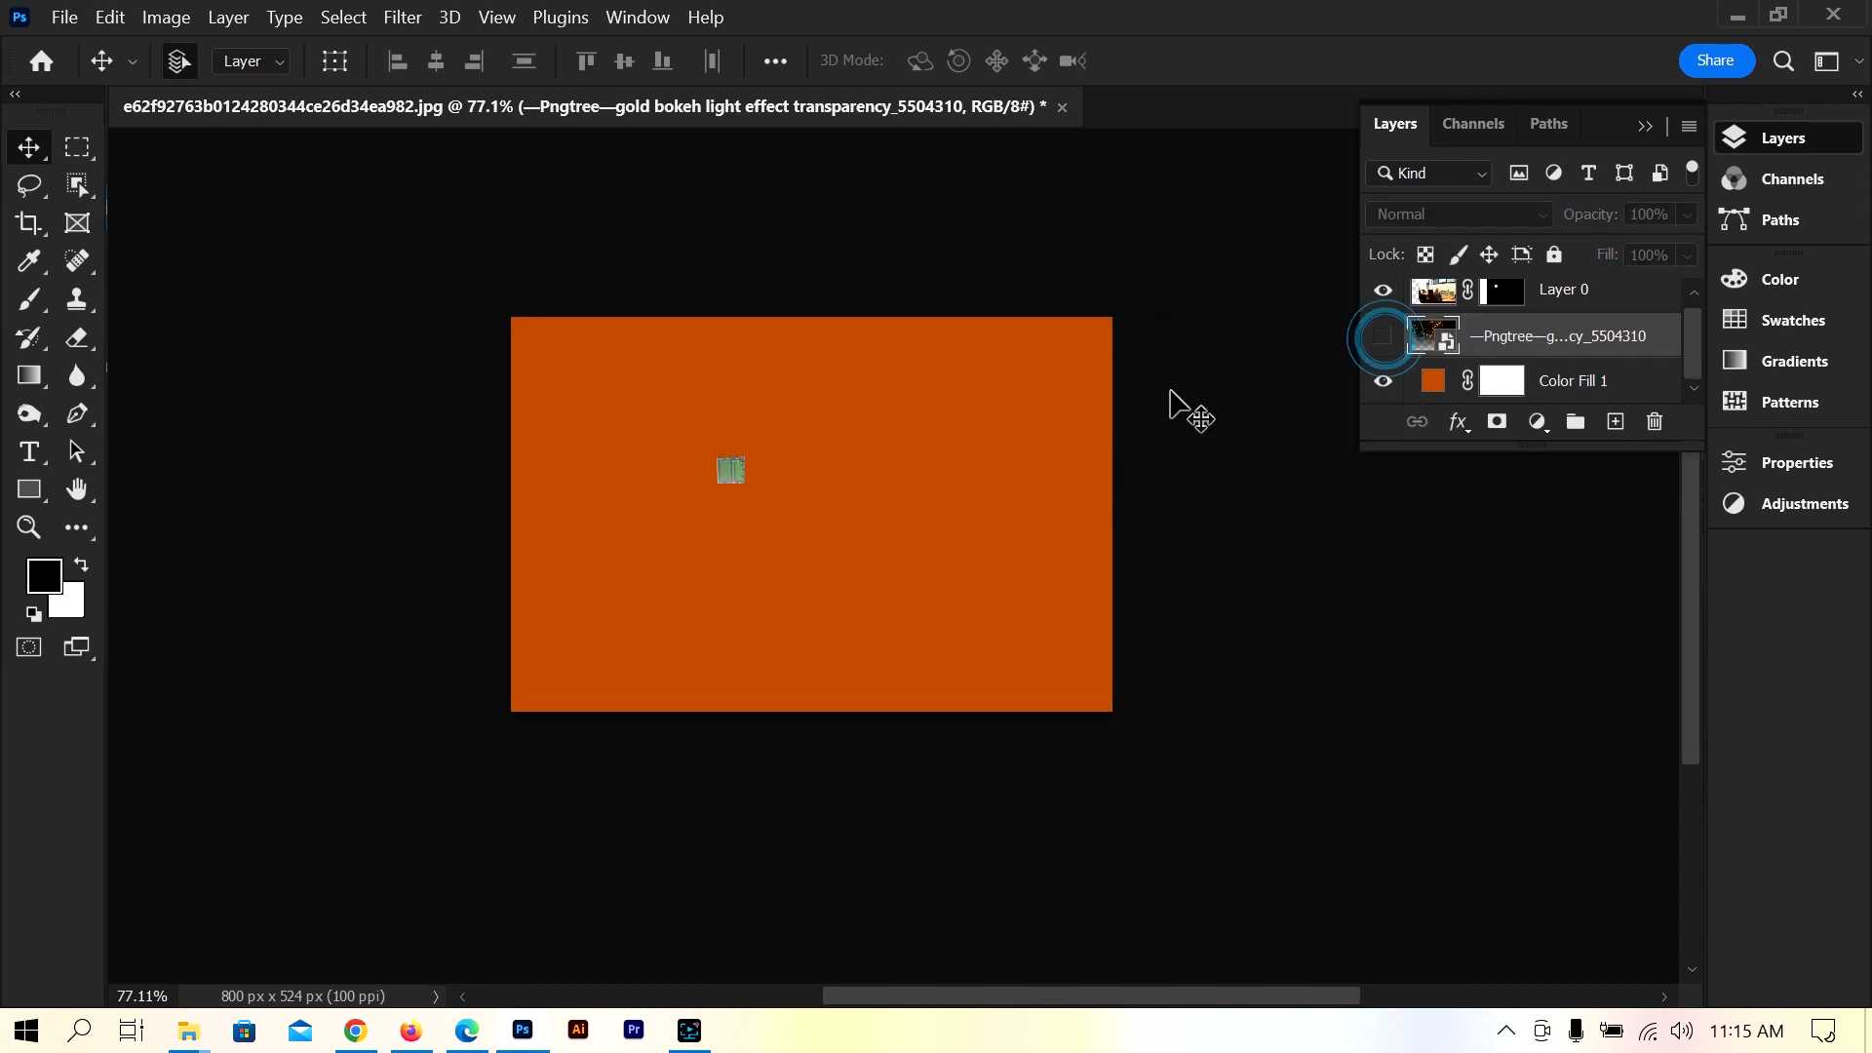
pyautogui.click(1382, 336)
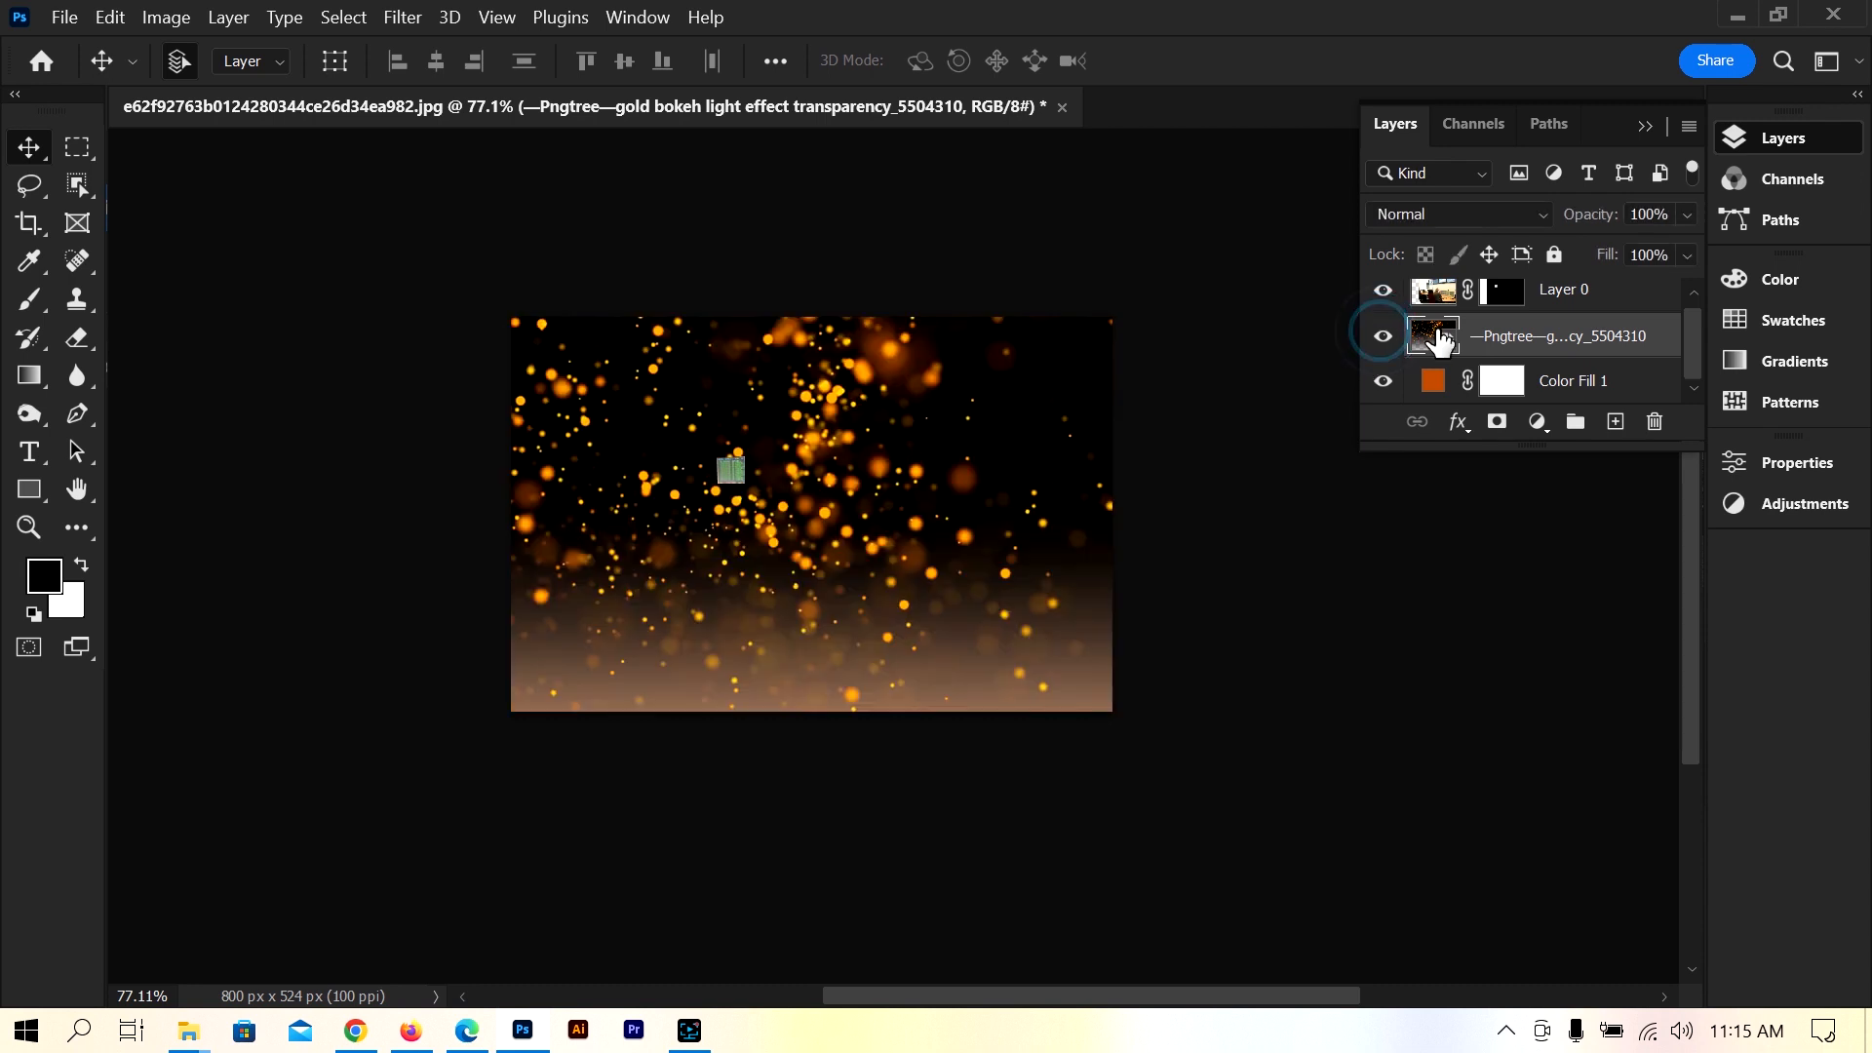
pyautogui.click(1384, 291)
pyautogui.click(1384, 290)
pyautogui.scroll(1, 1574, 348)
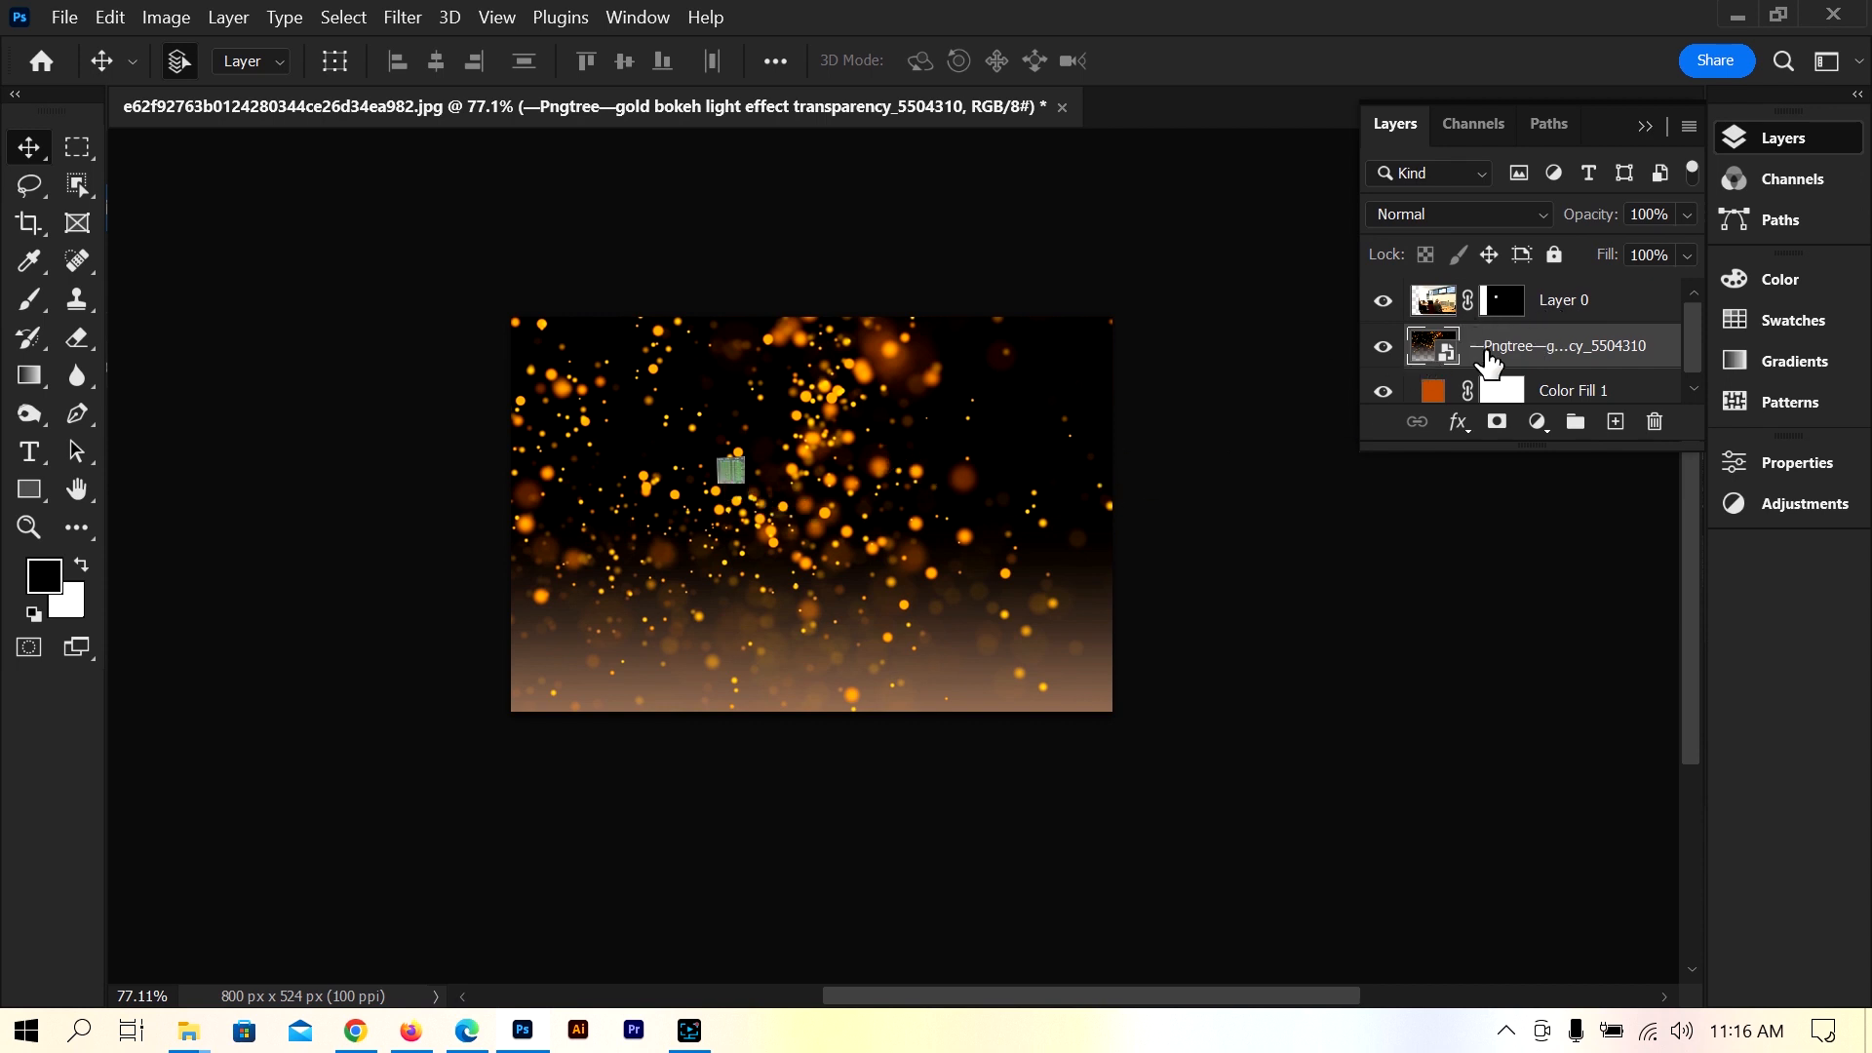
# - Move Layer 0 below the bokeh layer and return it to the top of the layer stack
pyautogui.click(1558, 299)
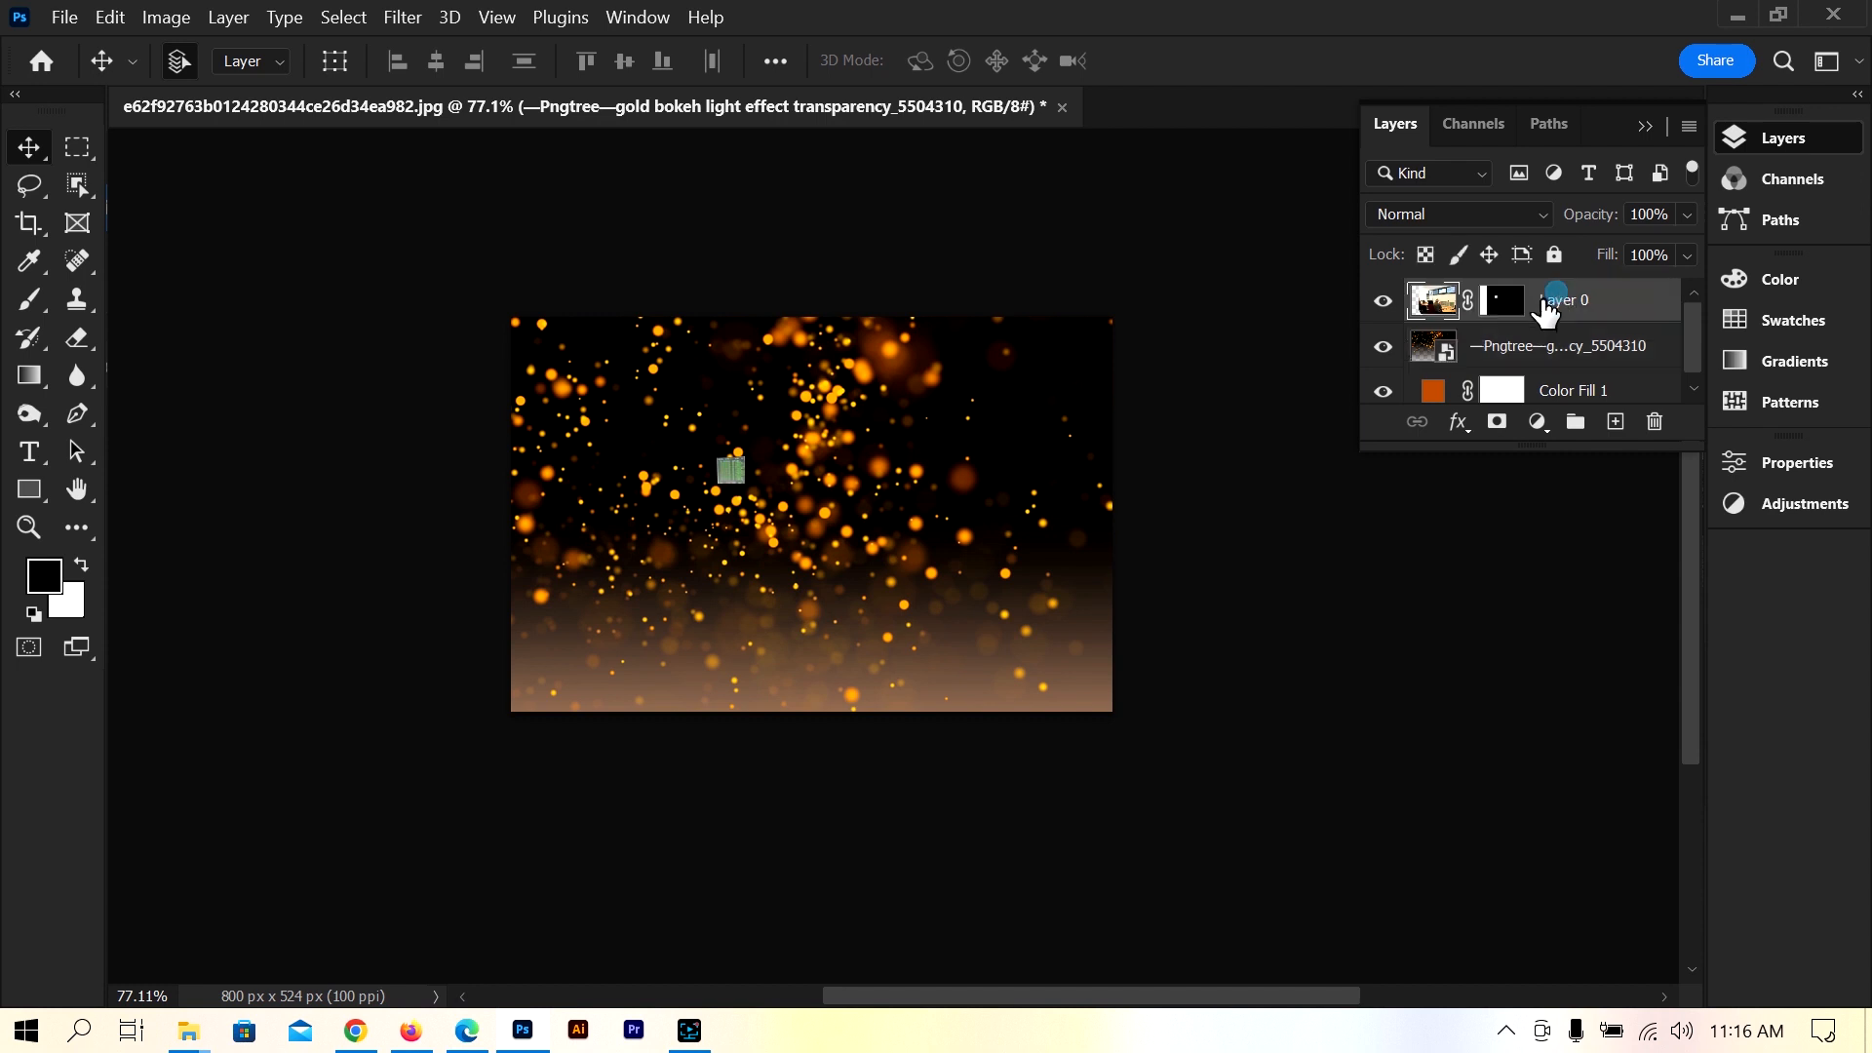
pyautogui.moveTo(1569, 299); pyautogui.dragTo(1556, 356)
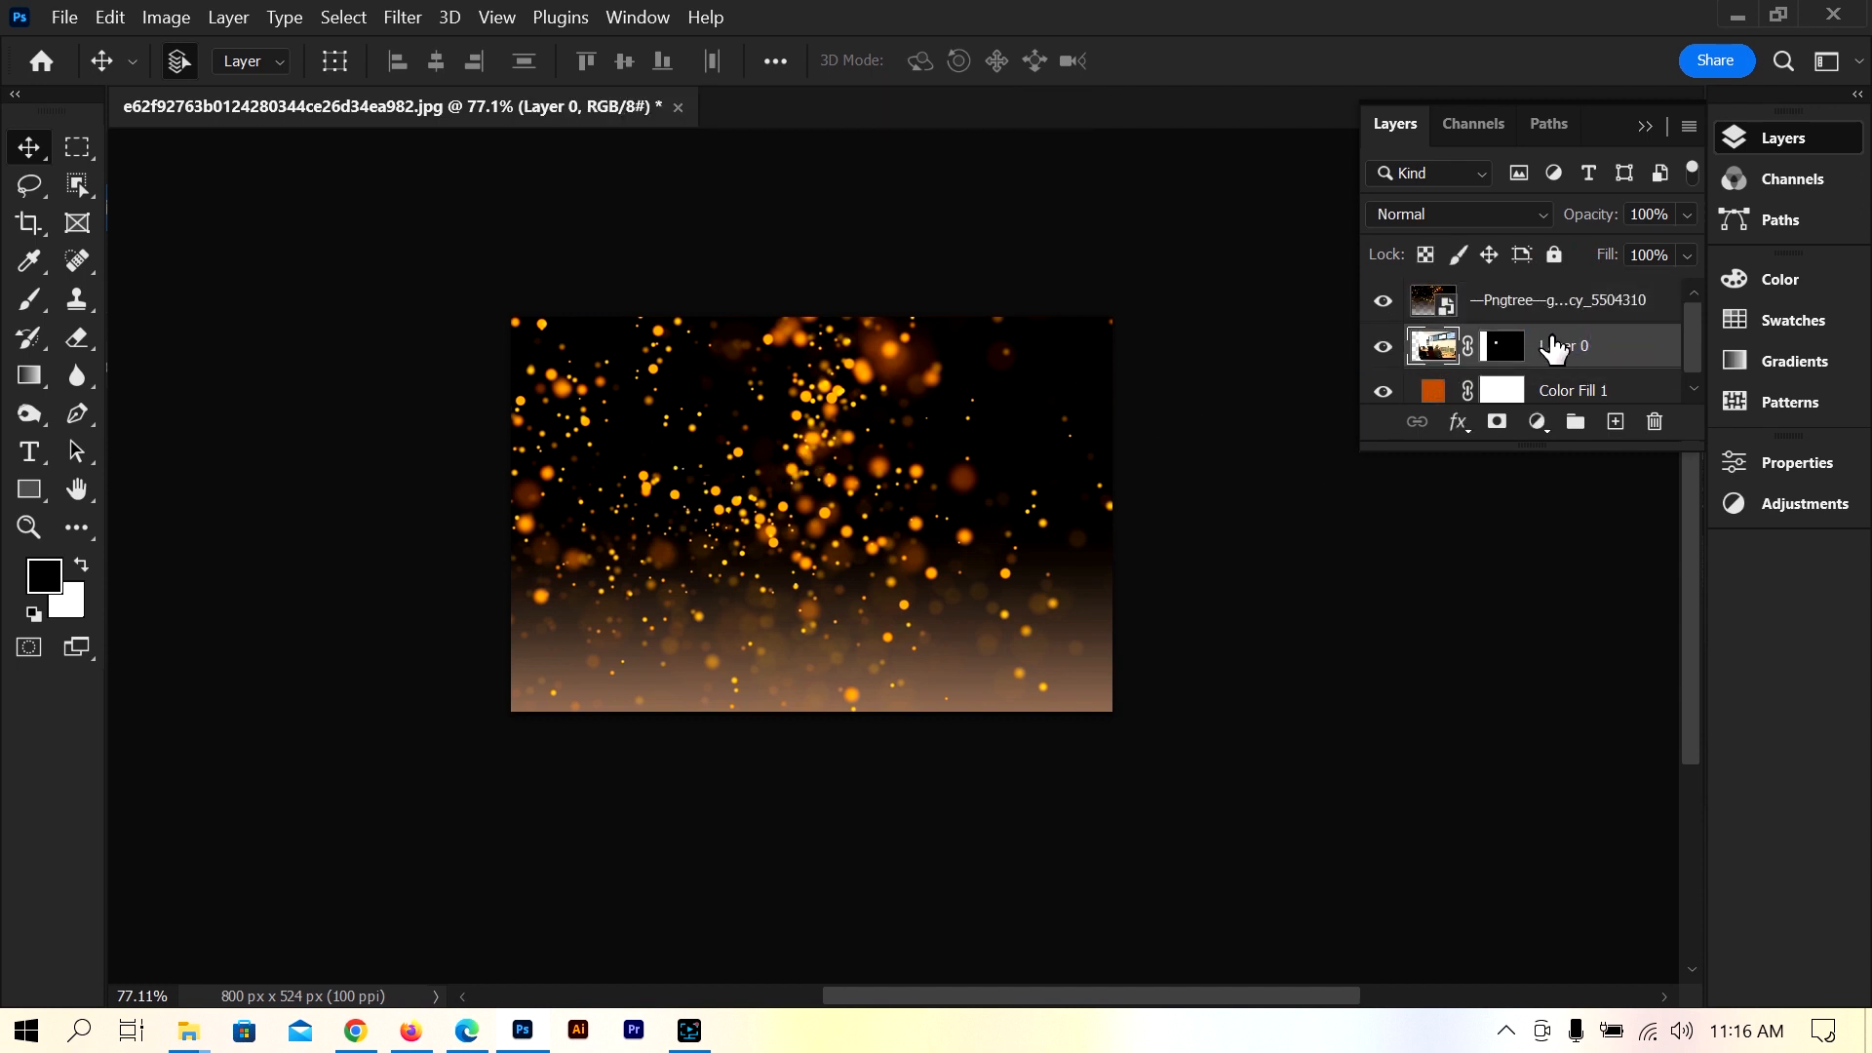
pyautogui.moveTo(1552, 347); pyautogui.dragTo(1547, 298)
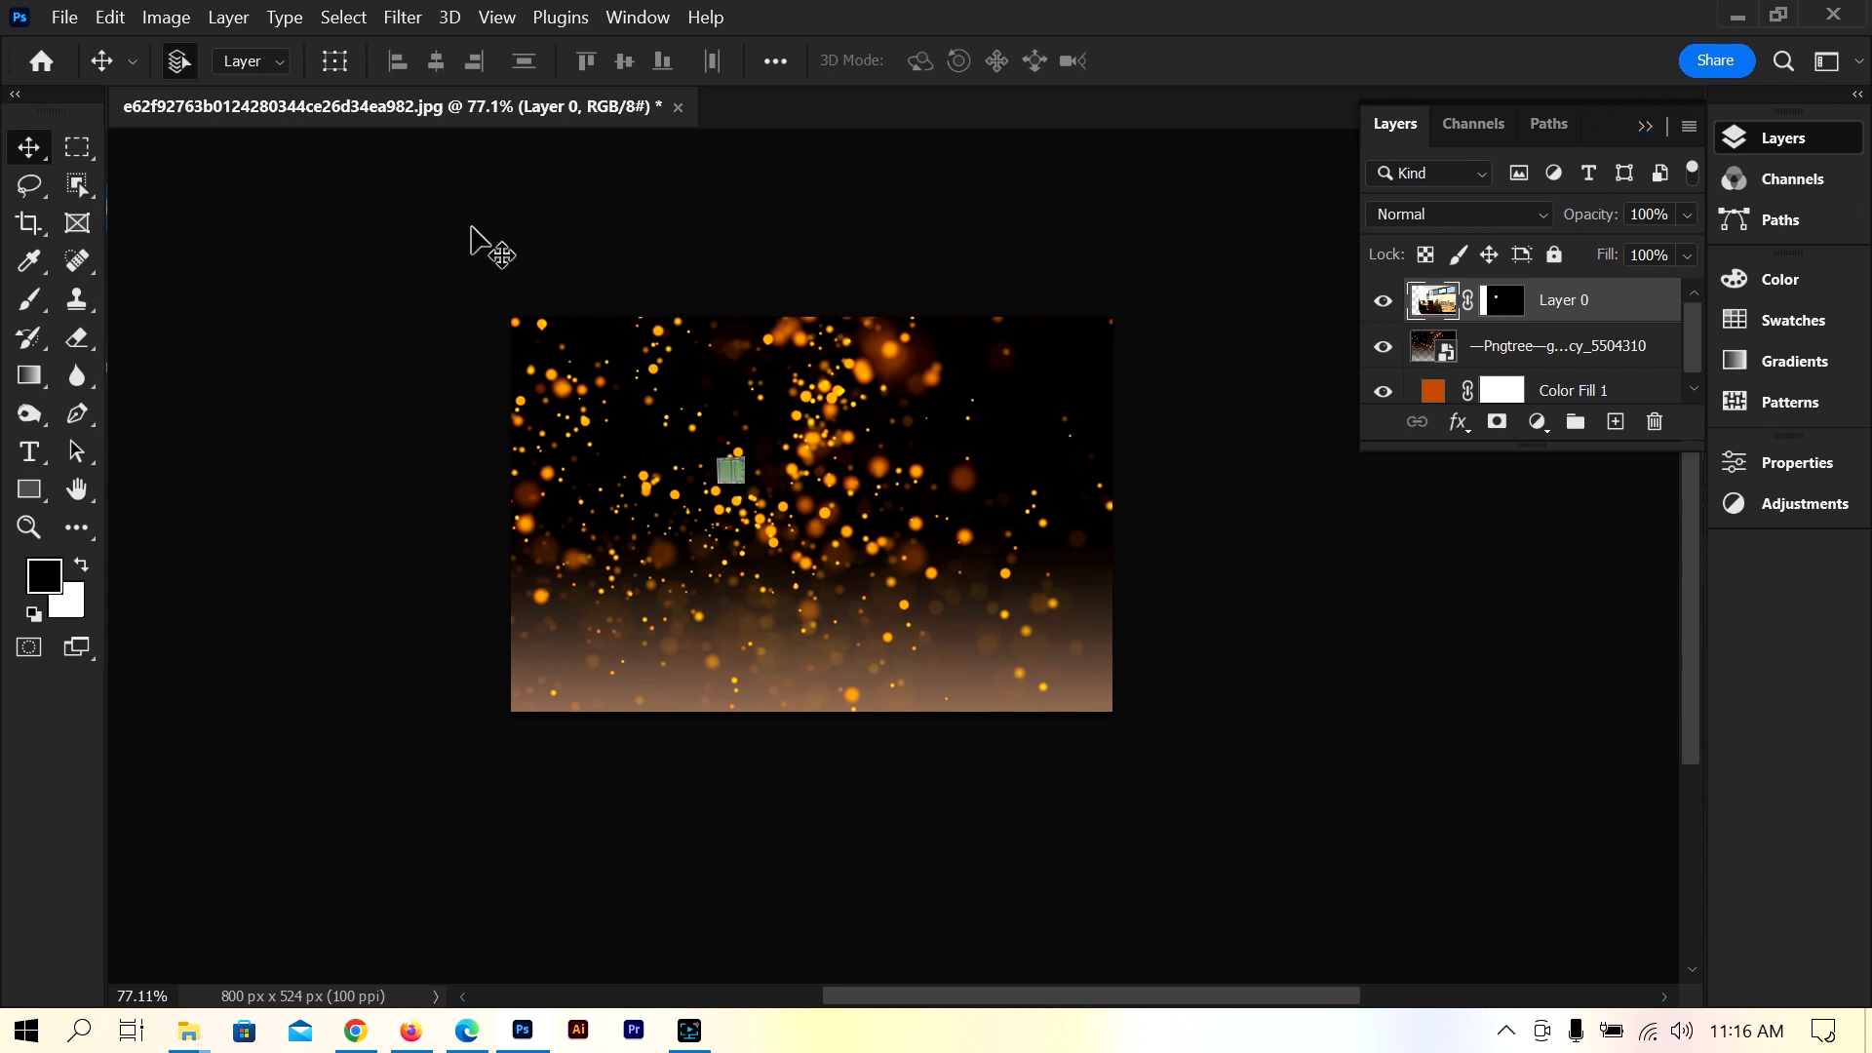
# - Start saving the document on the computer as a copy
pyautogui.click(65, 17)
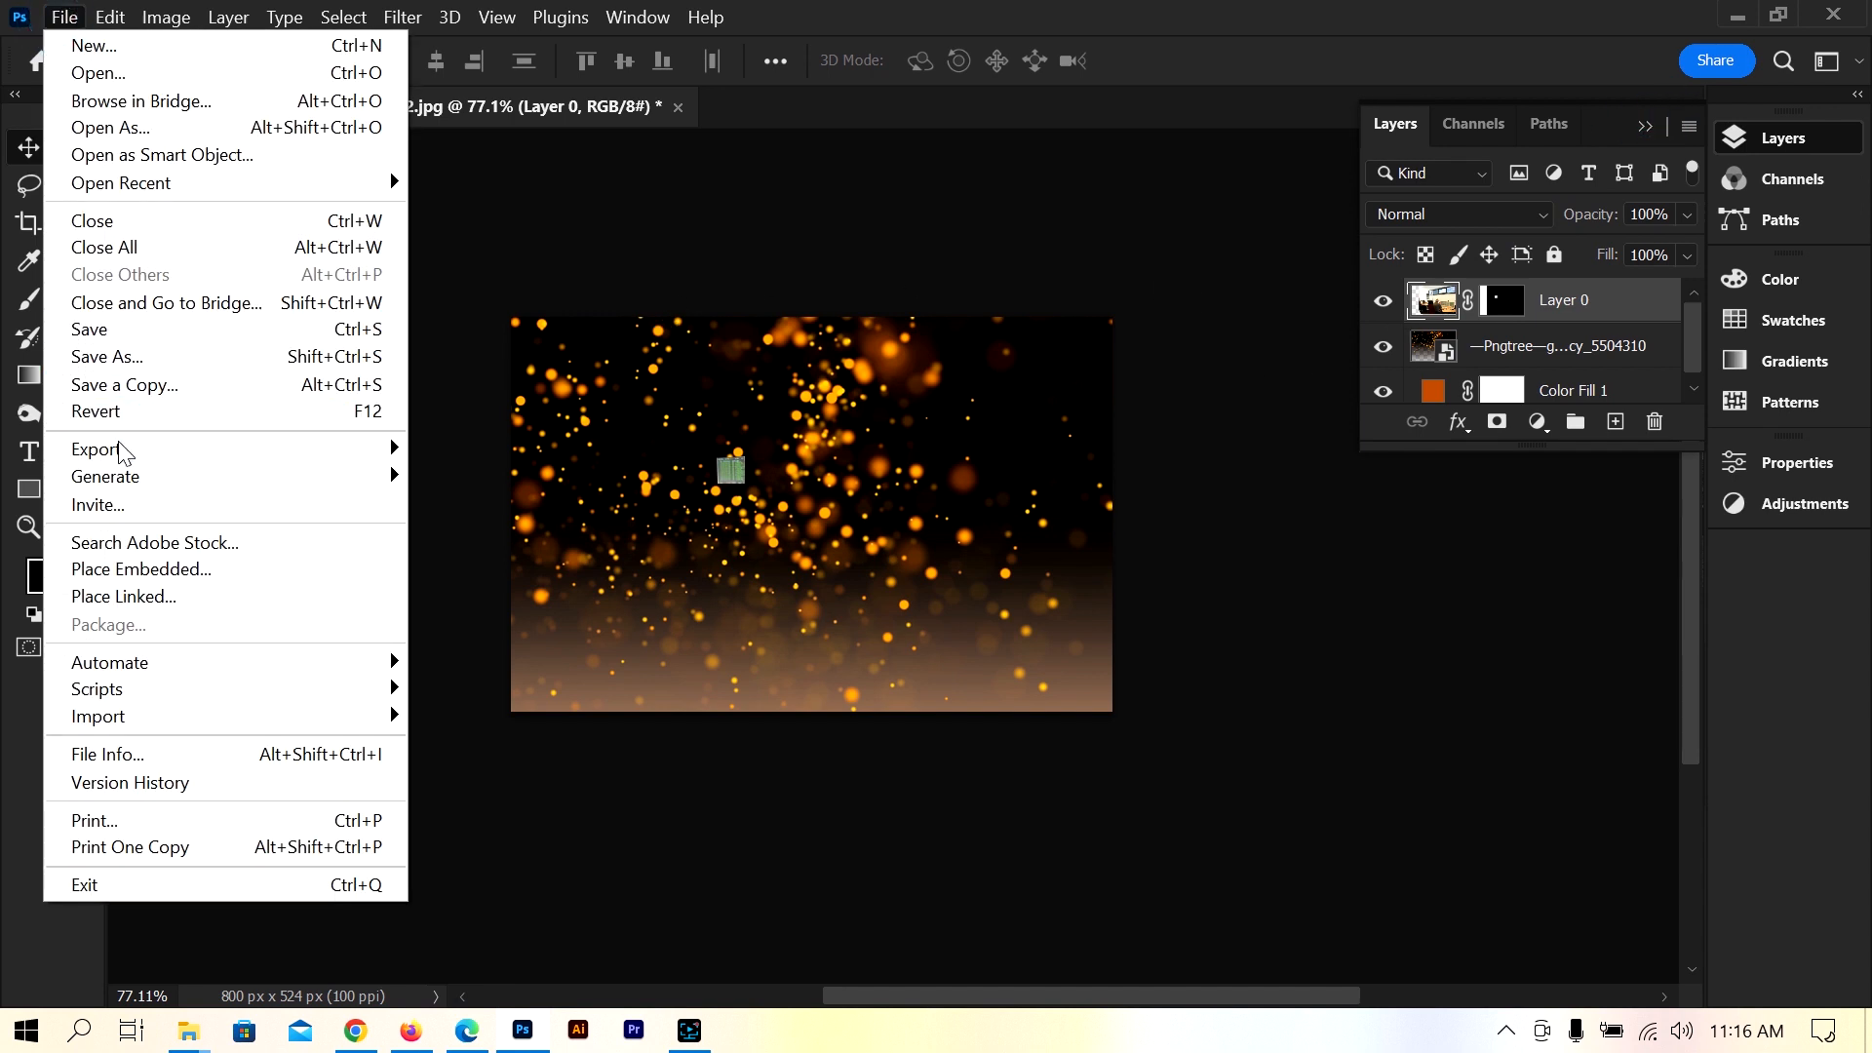
pyautogui.moveTo(123, 449)
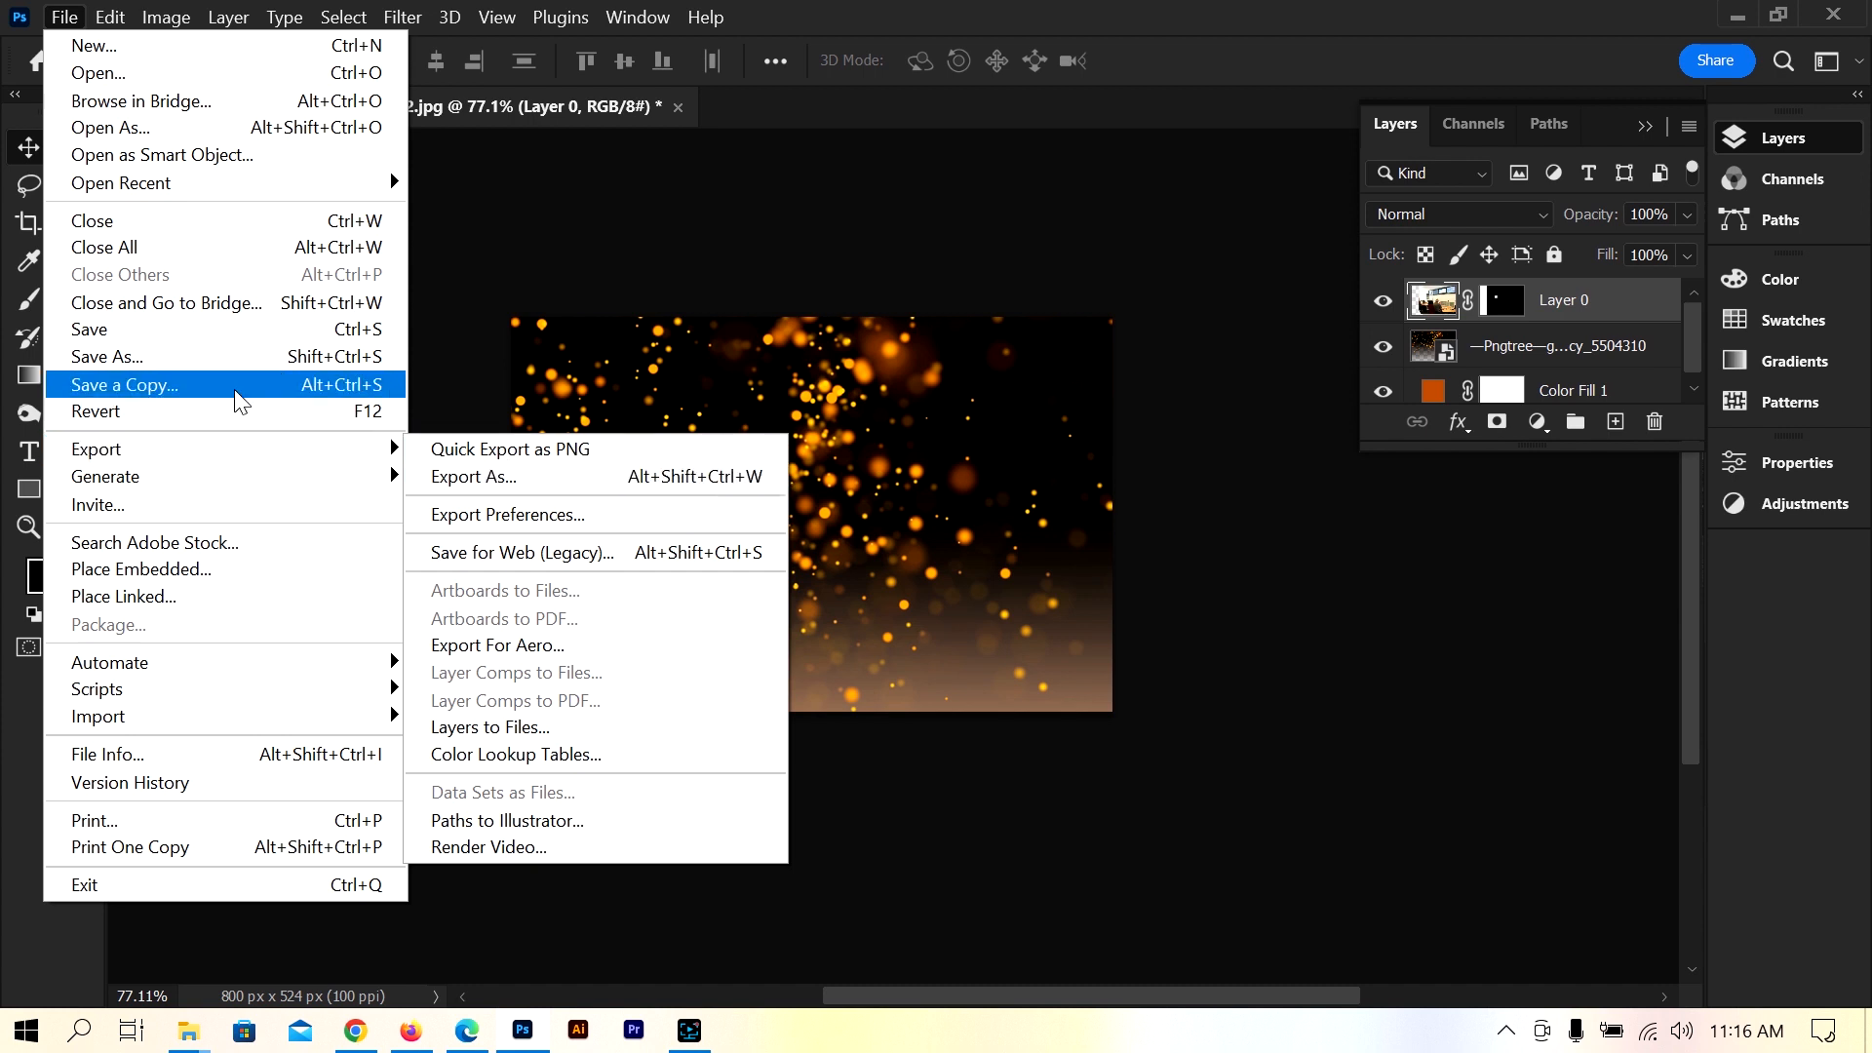
pyautogui.click(146, 356)
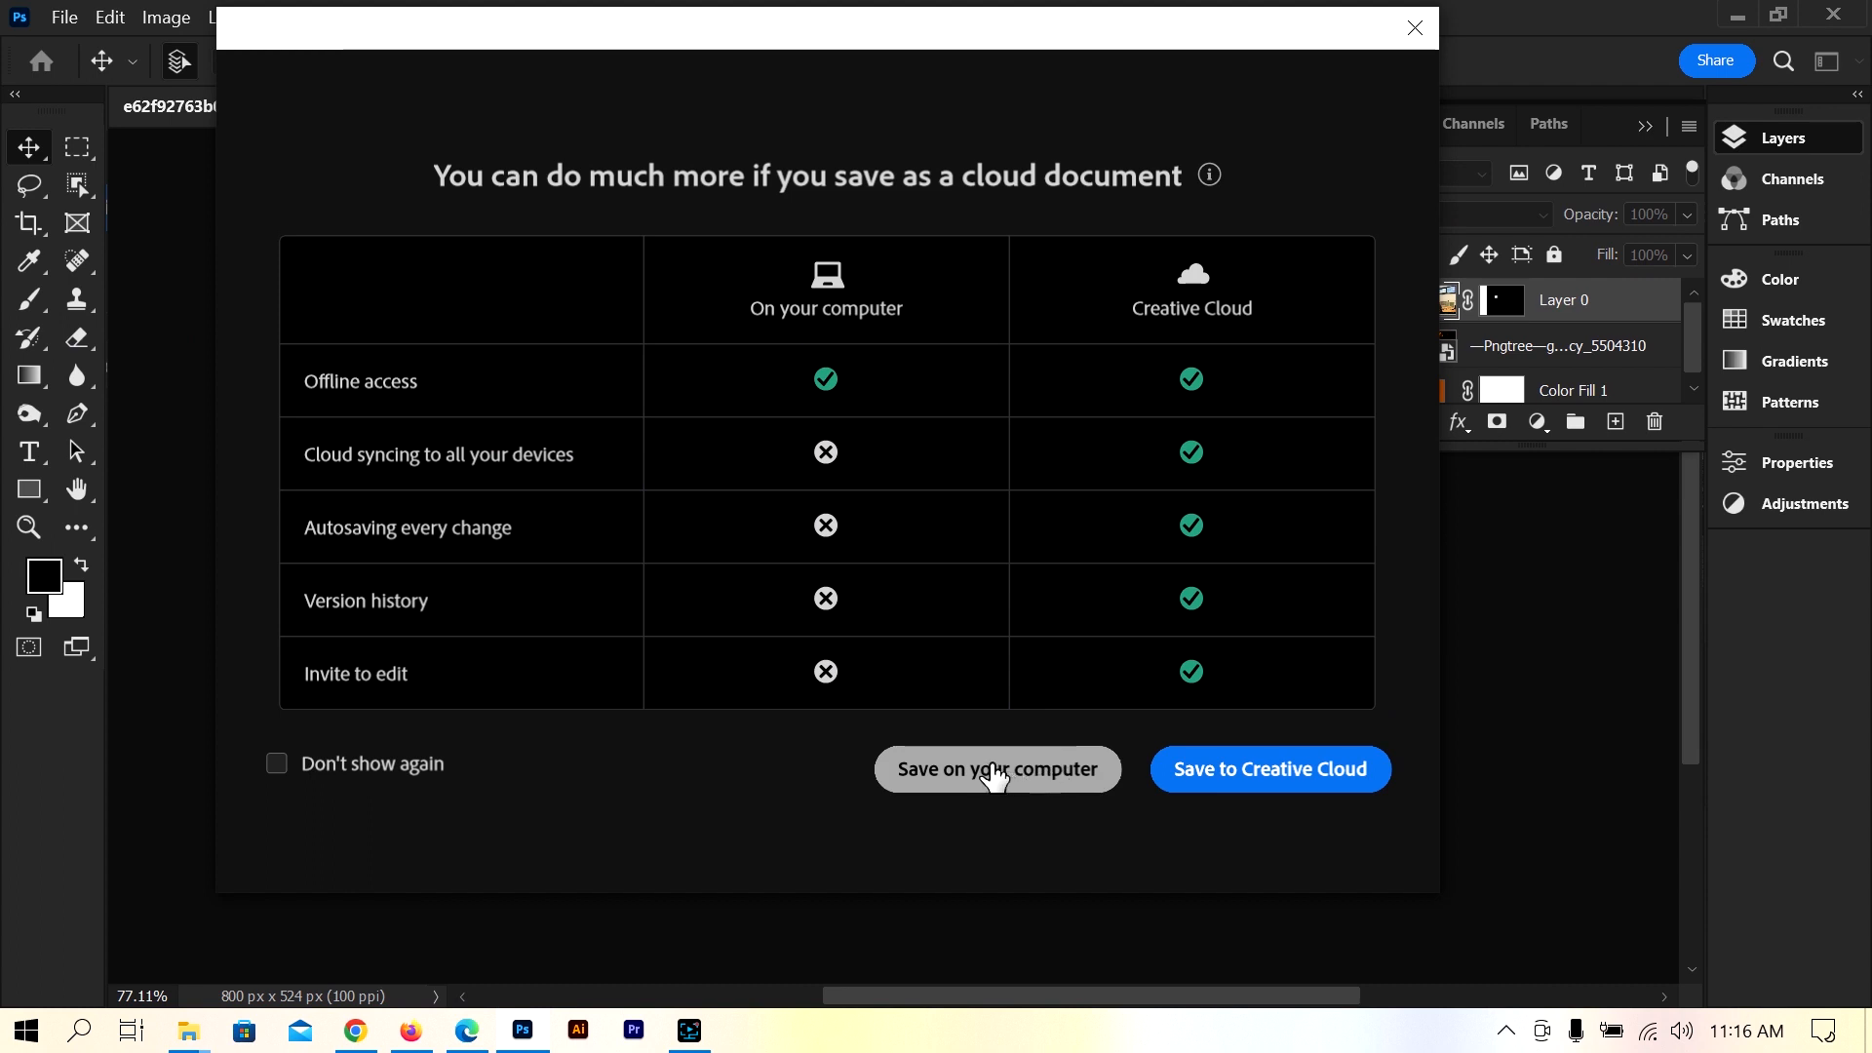
pyautogui.click(1058, 786)
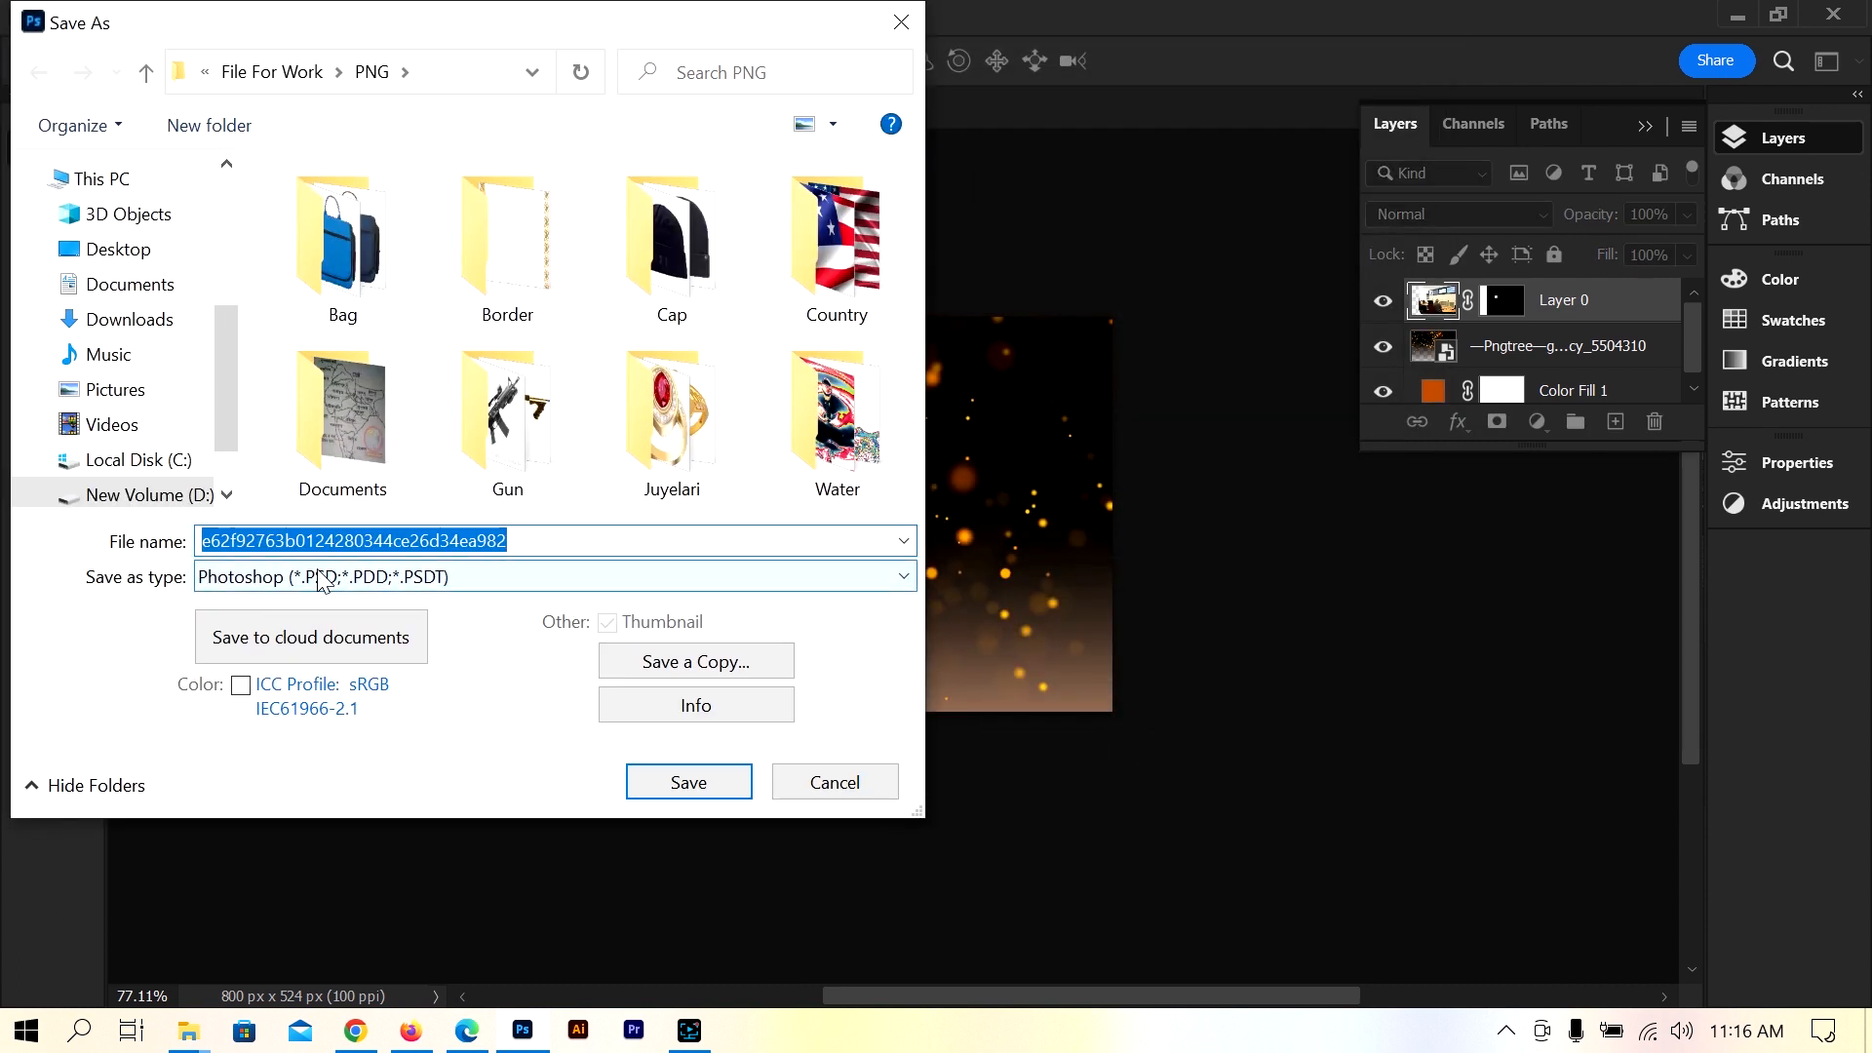
pyautogui.click(687, 662)
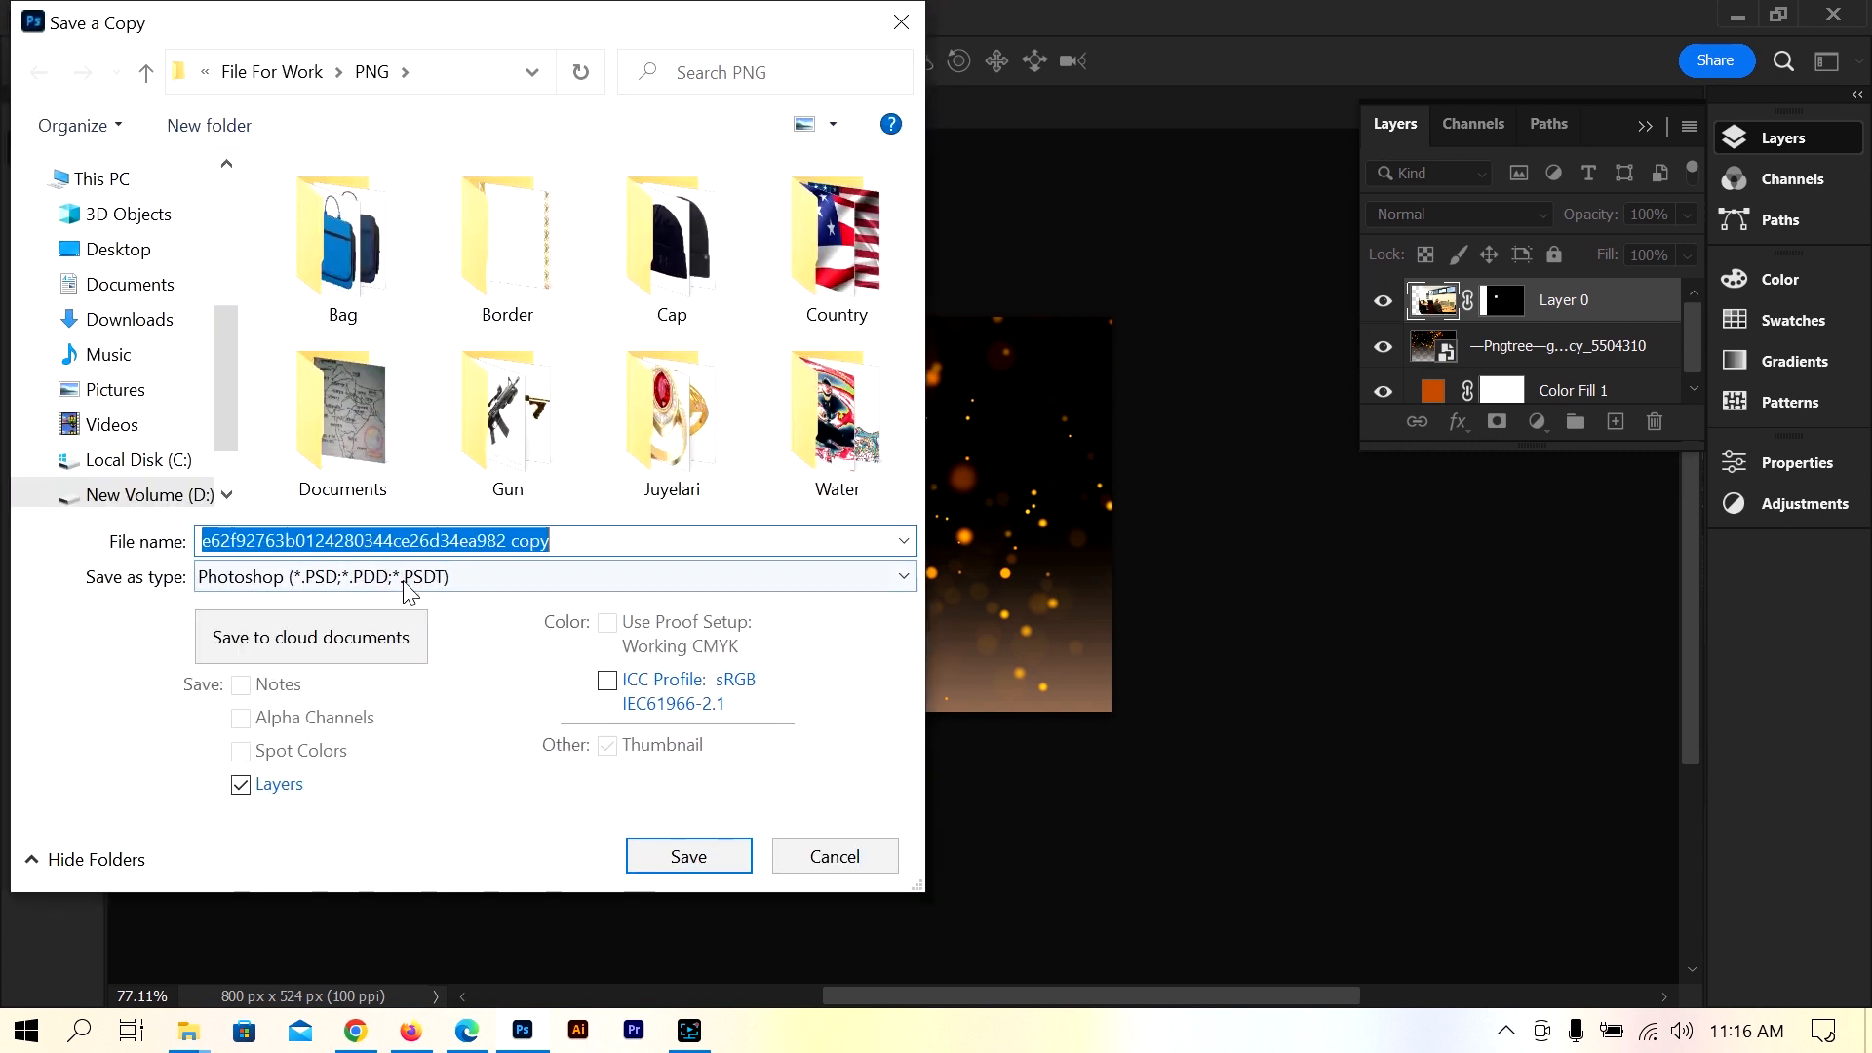
# - Save the copy to the Desktop in JPEG format with Maximum image quality 12 and the Progressive format option
pyautogui.click(406, 581)
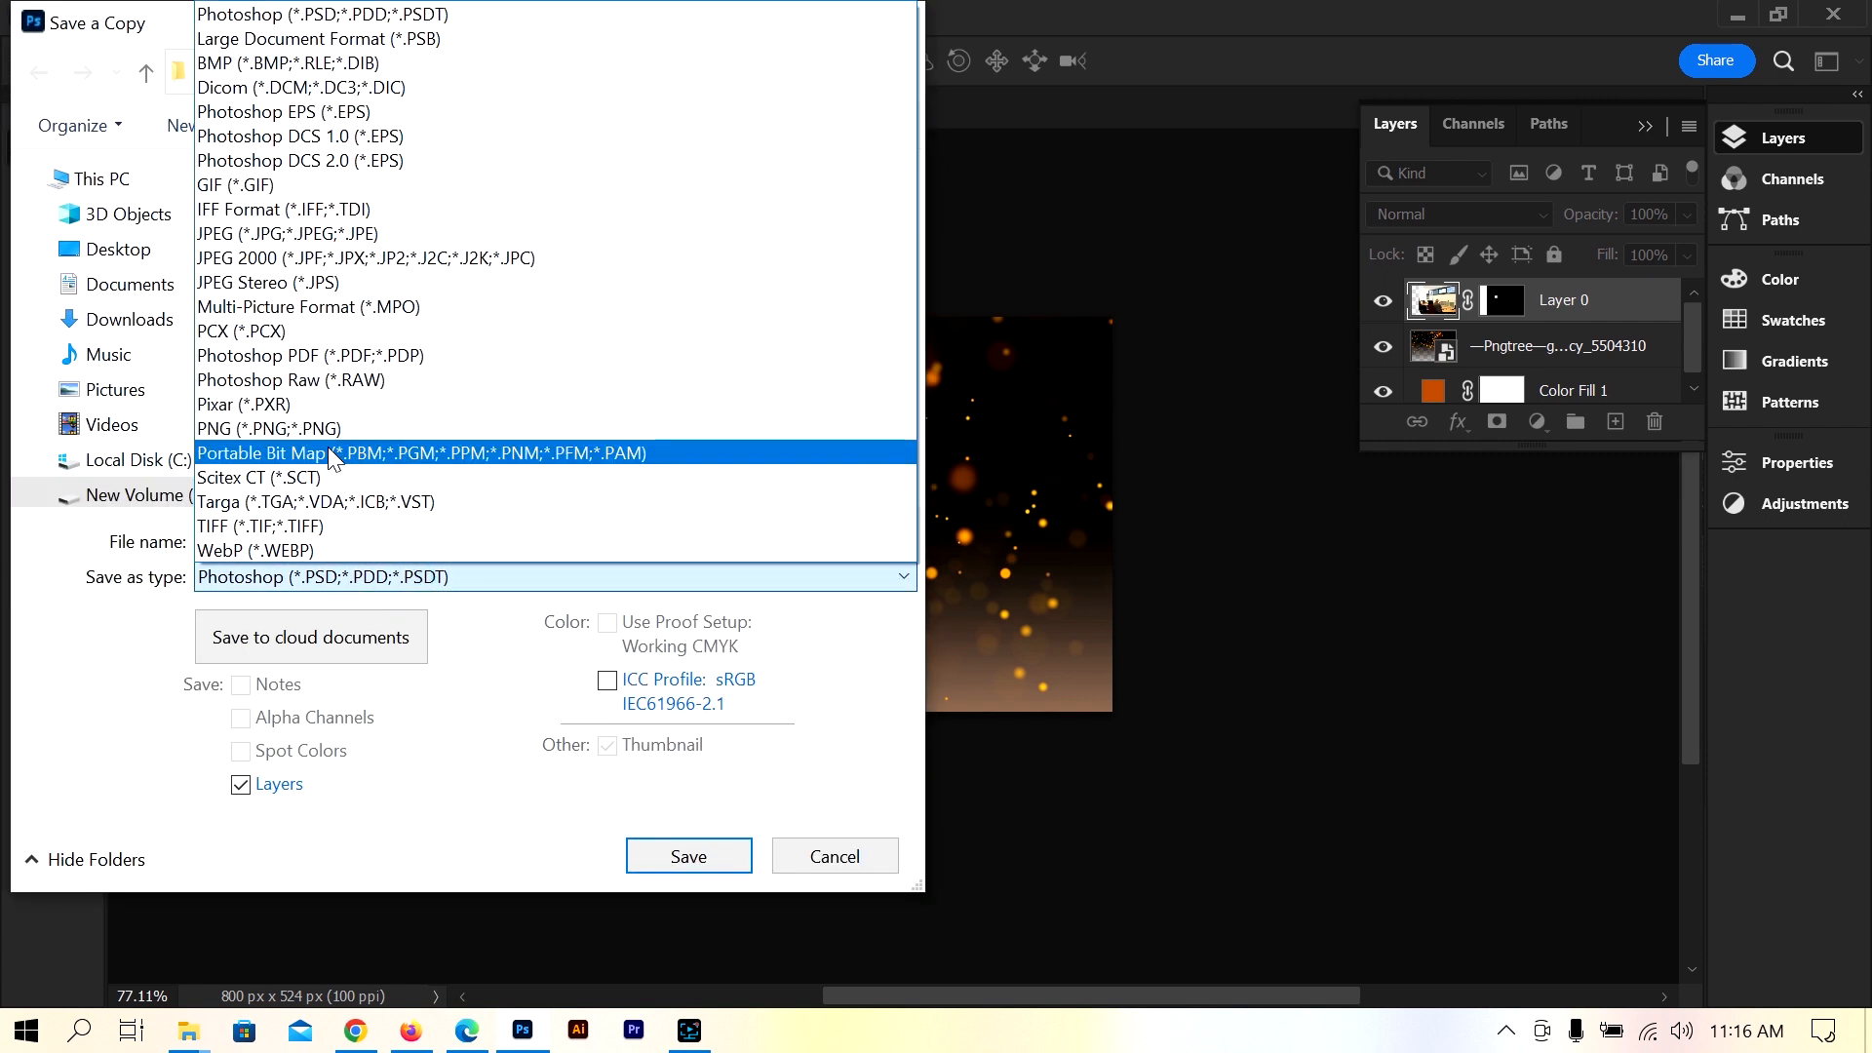
pyautogui.click(305, 234)
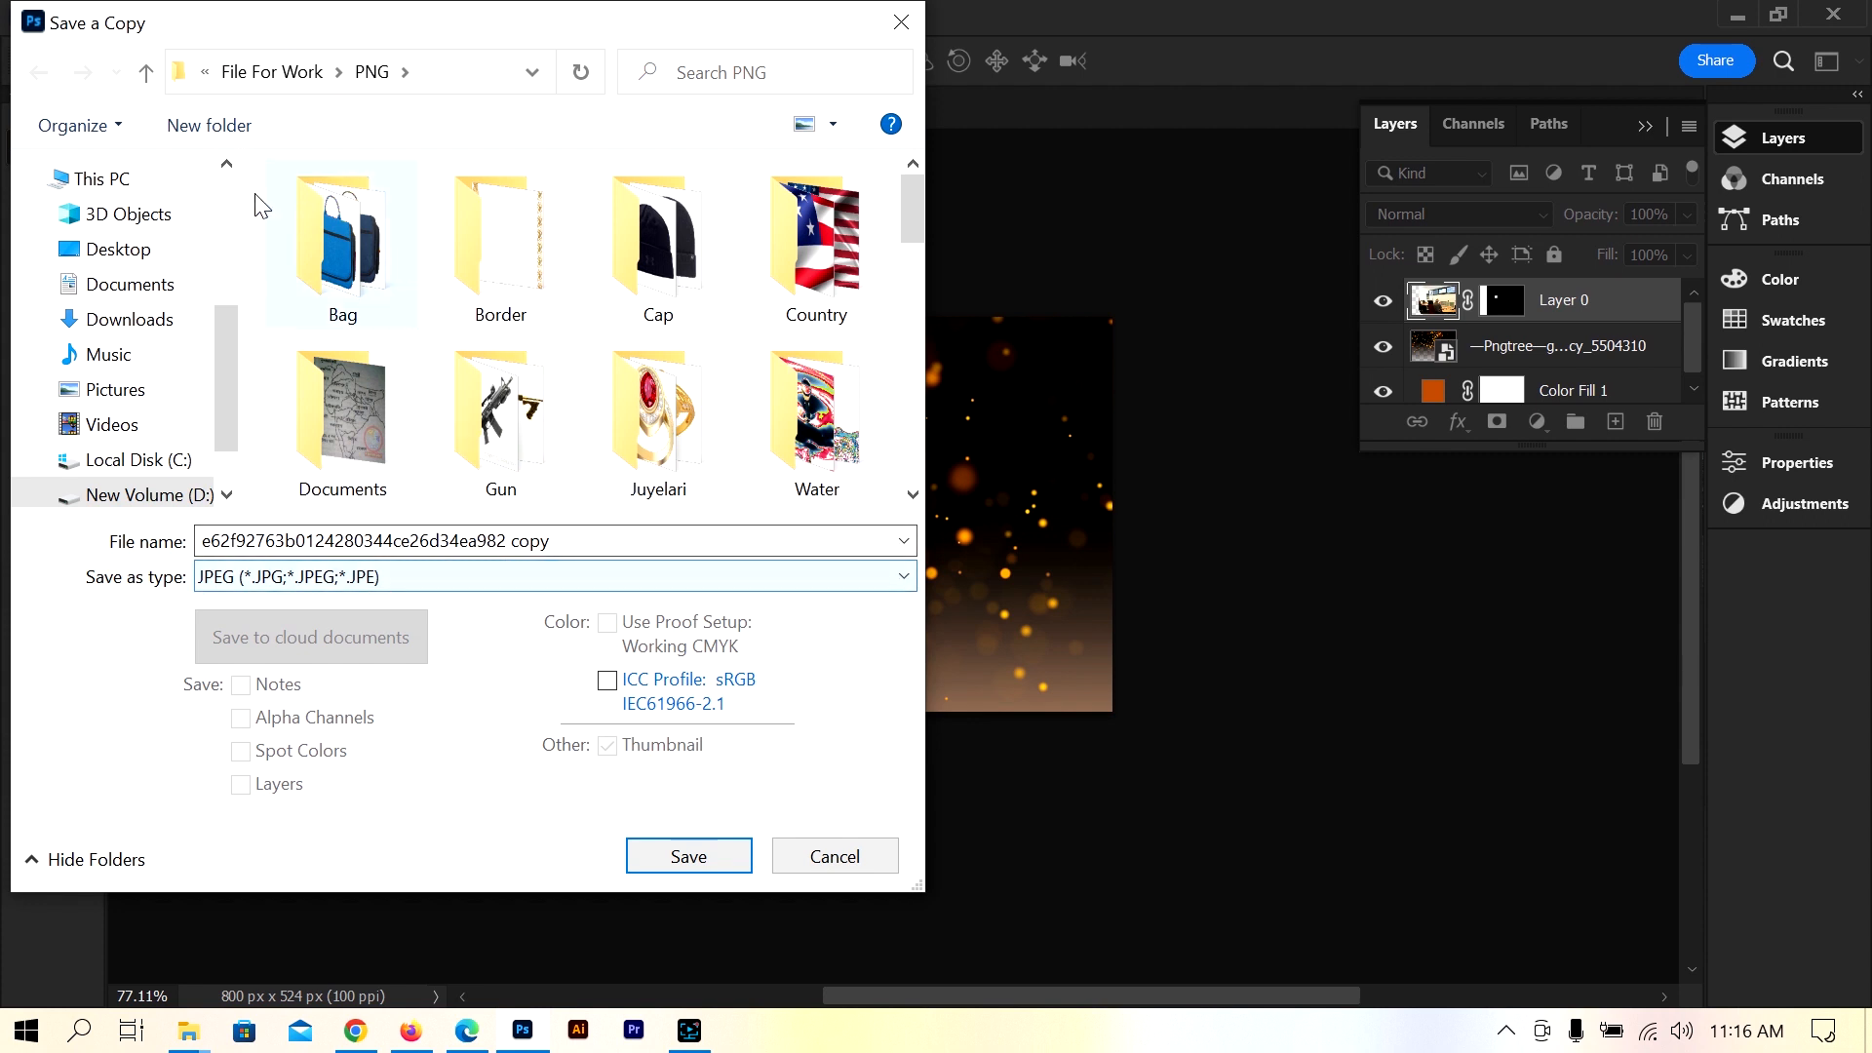
pyautogui.click(122, 250)
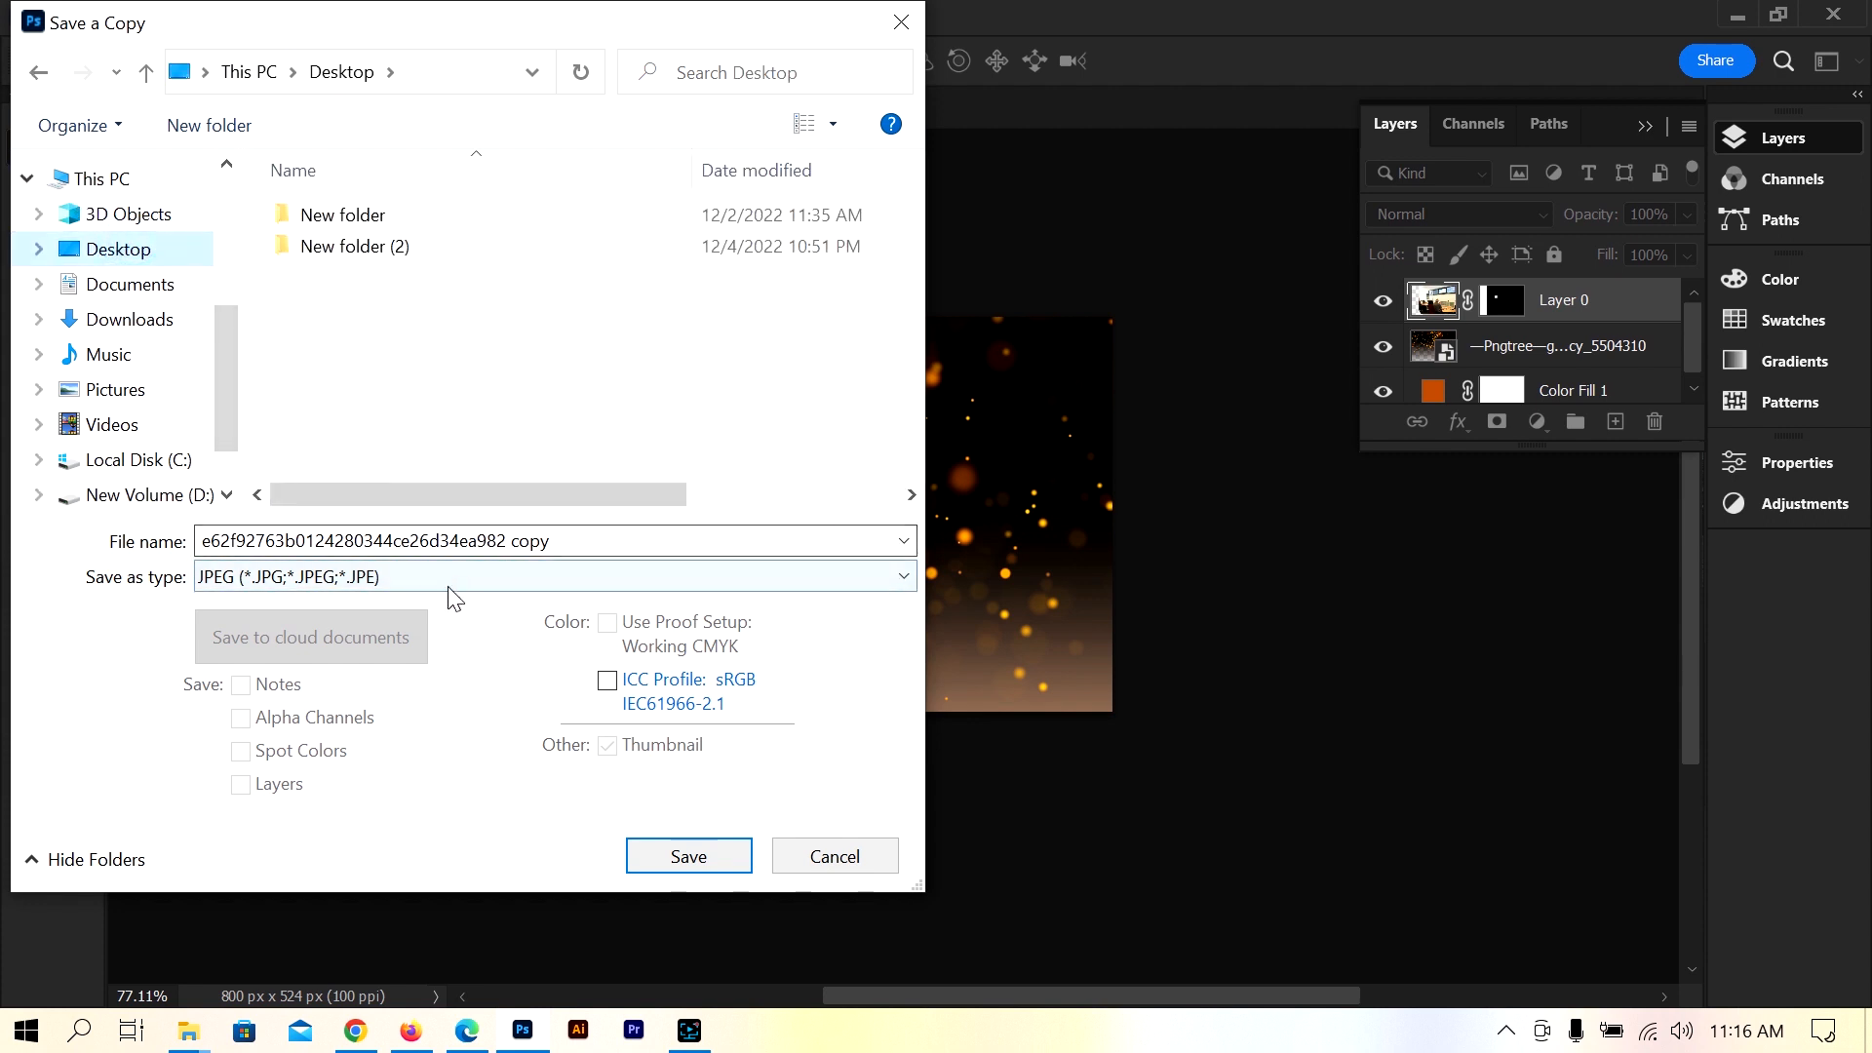
pyautogui.click(374, 580)
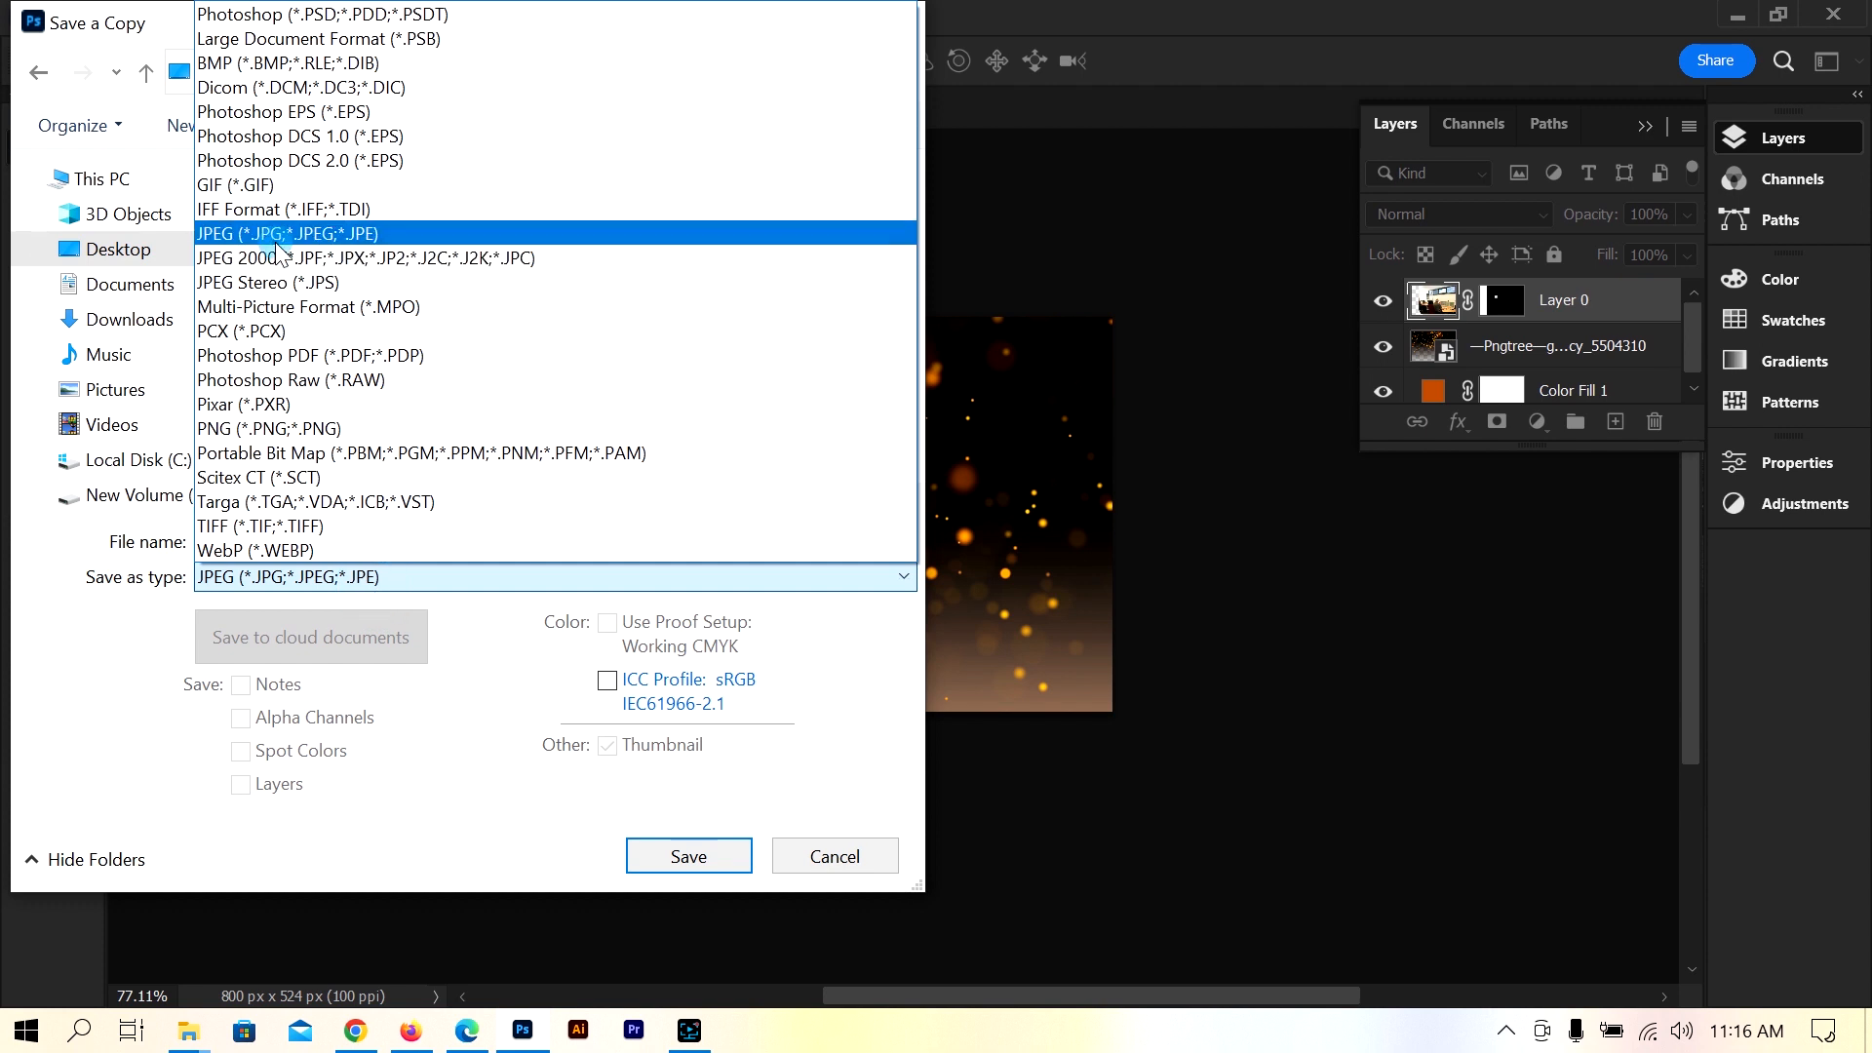
pyautogui.click(301, 239)
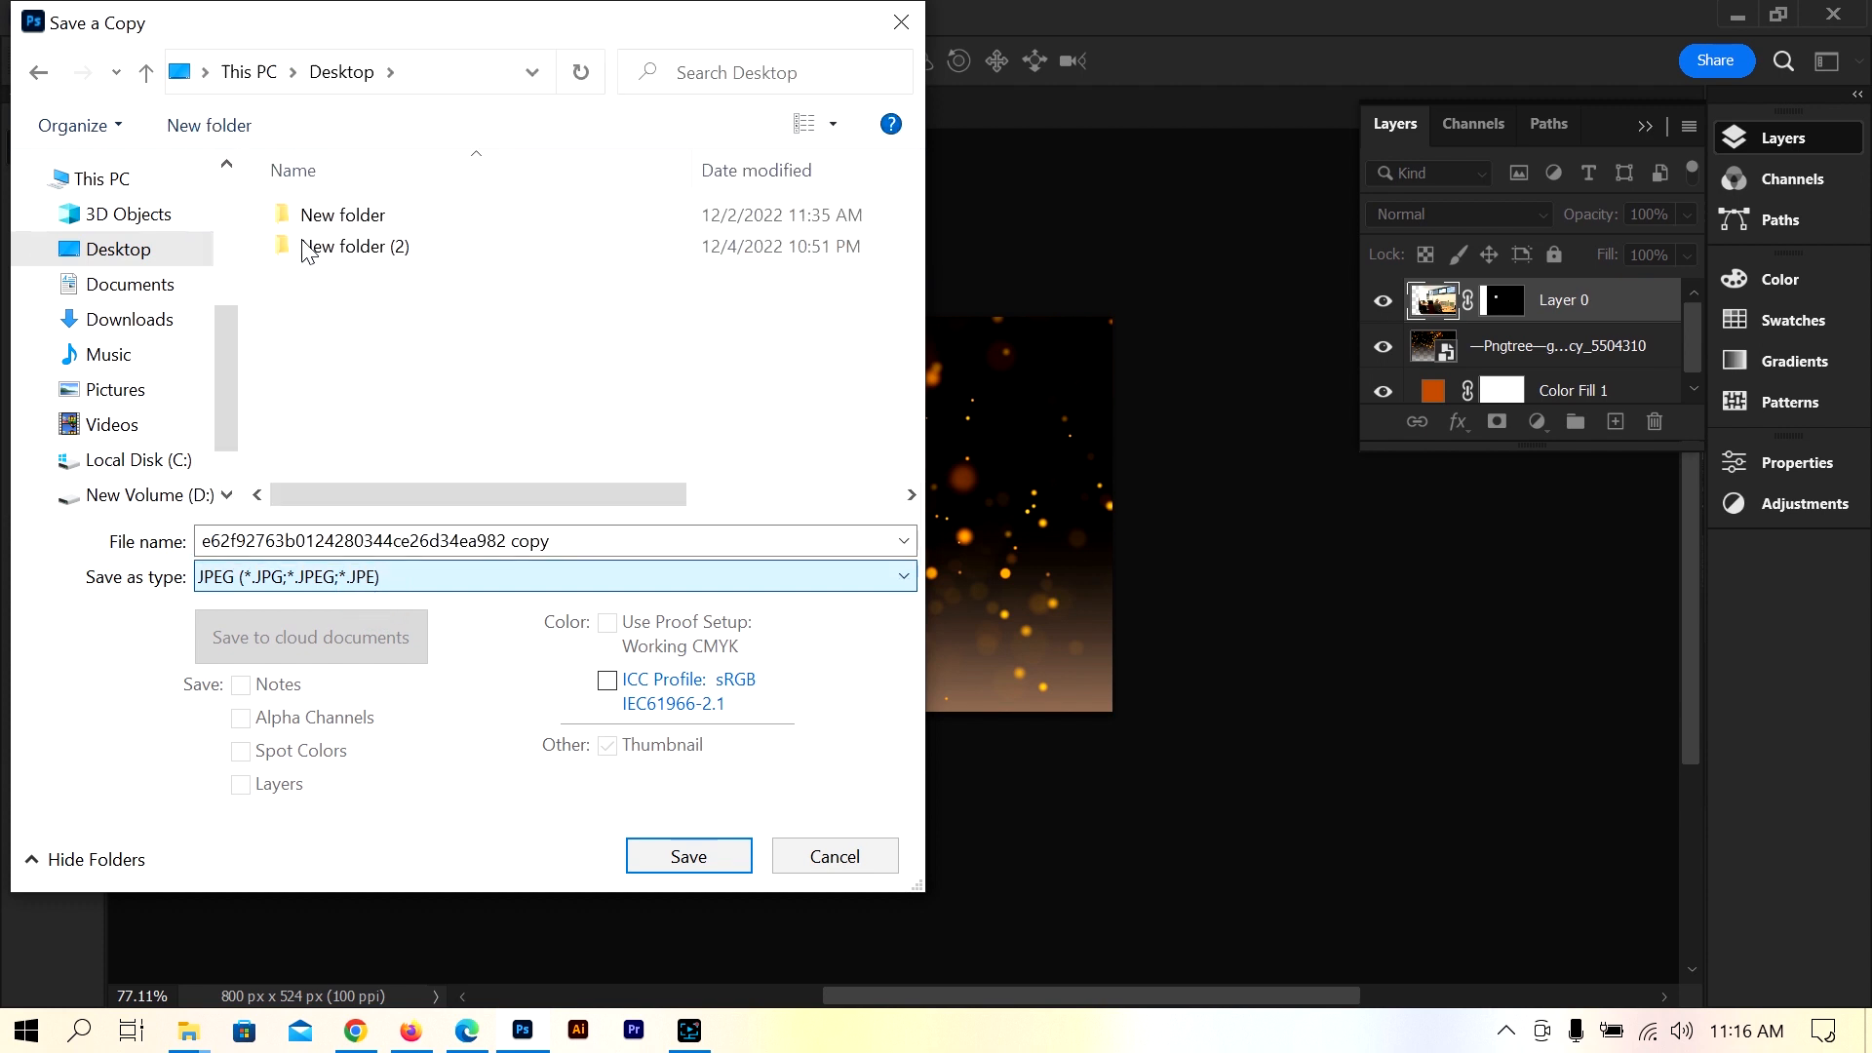
pyautogui.click(694, 851)
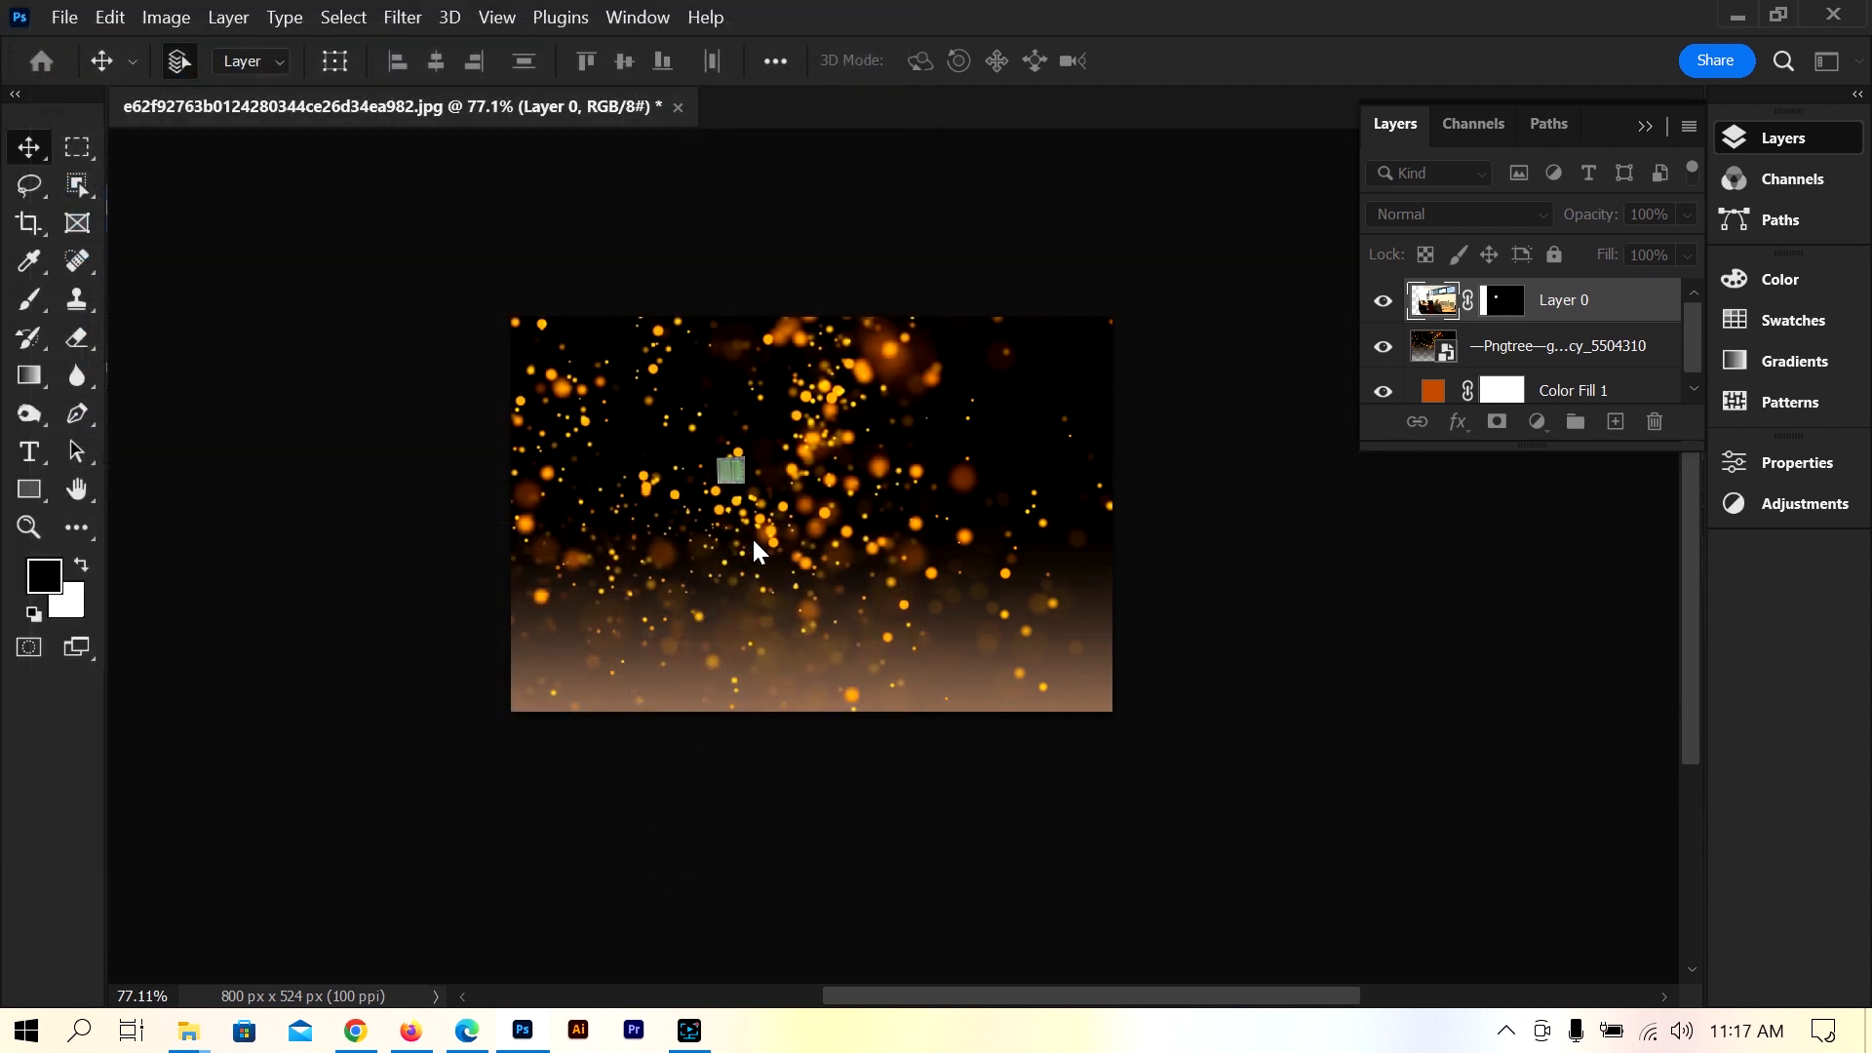
pyautogui.moveTo(901, 346); pyautogui.dragTo(1043, 344)
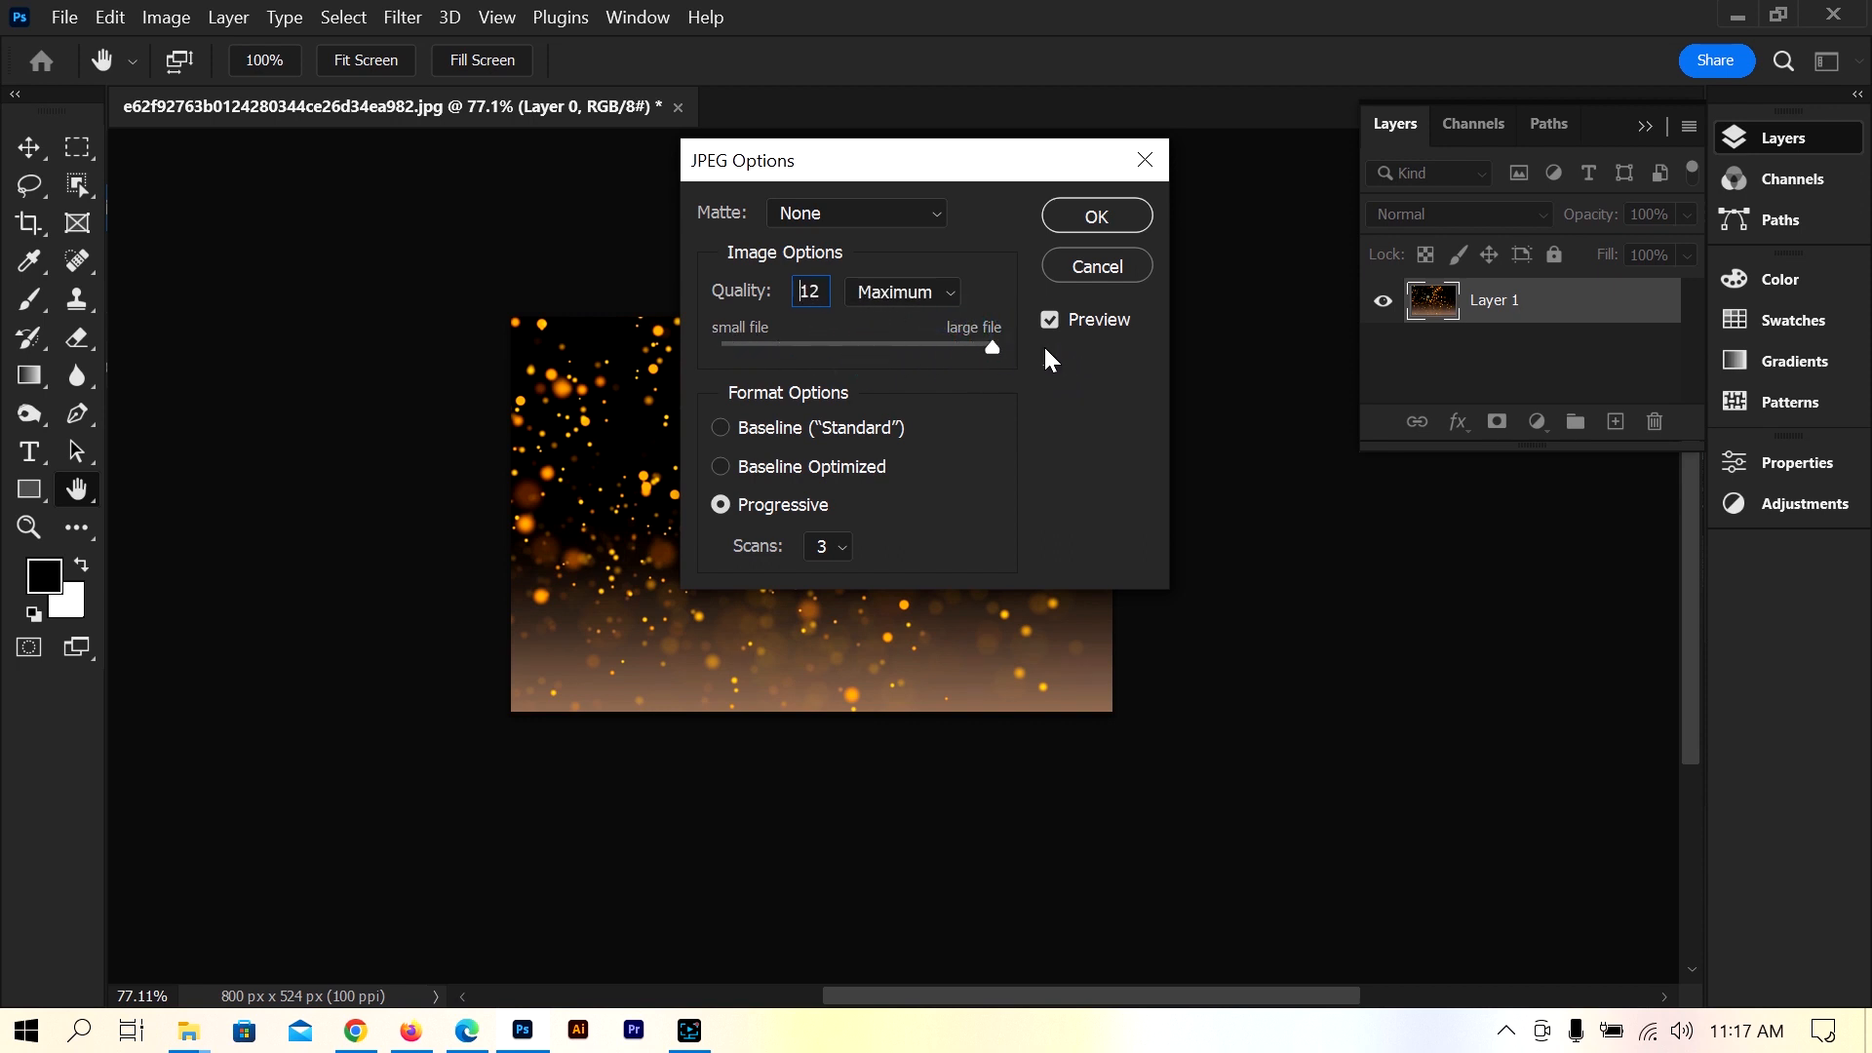
pyautogui.click(1096, 215)
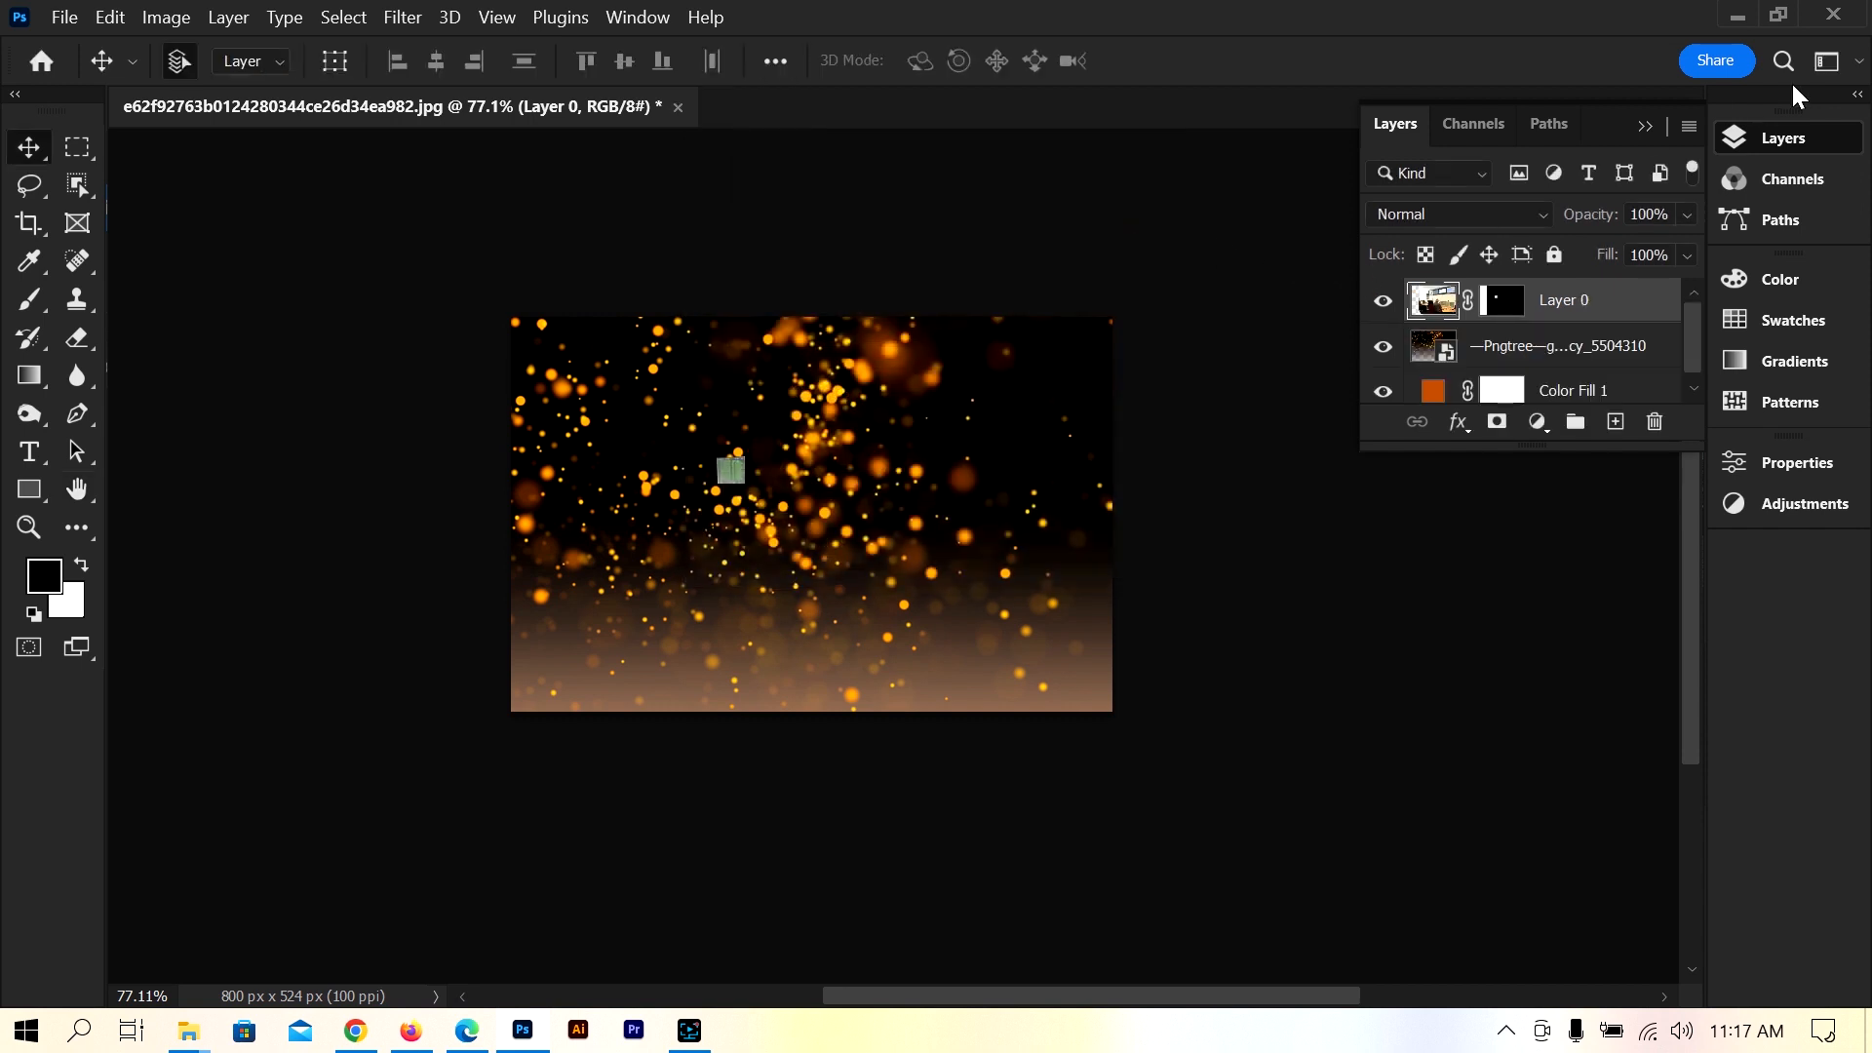
# - Minimize Photoshop, open the exported JPEG copy from the desktop to inspect it zoomed in, and close the image viewer
pyautogui.click(1739, 14)
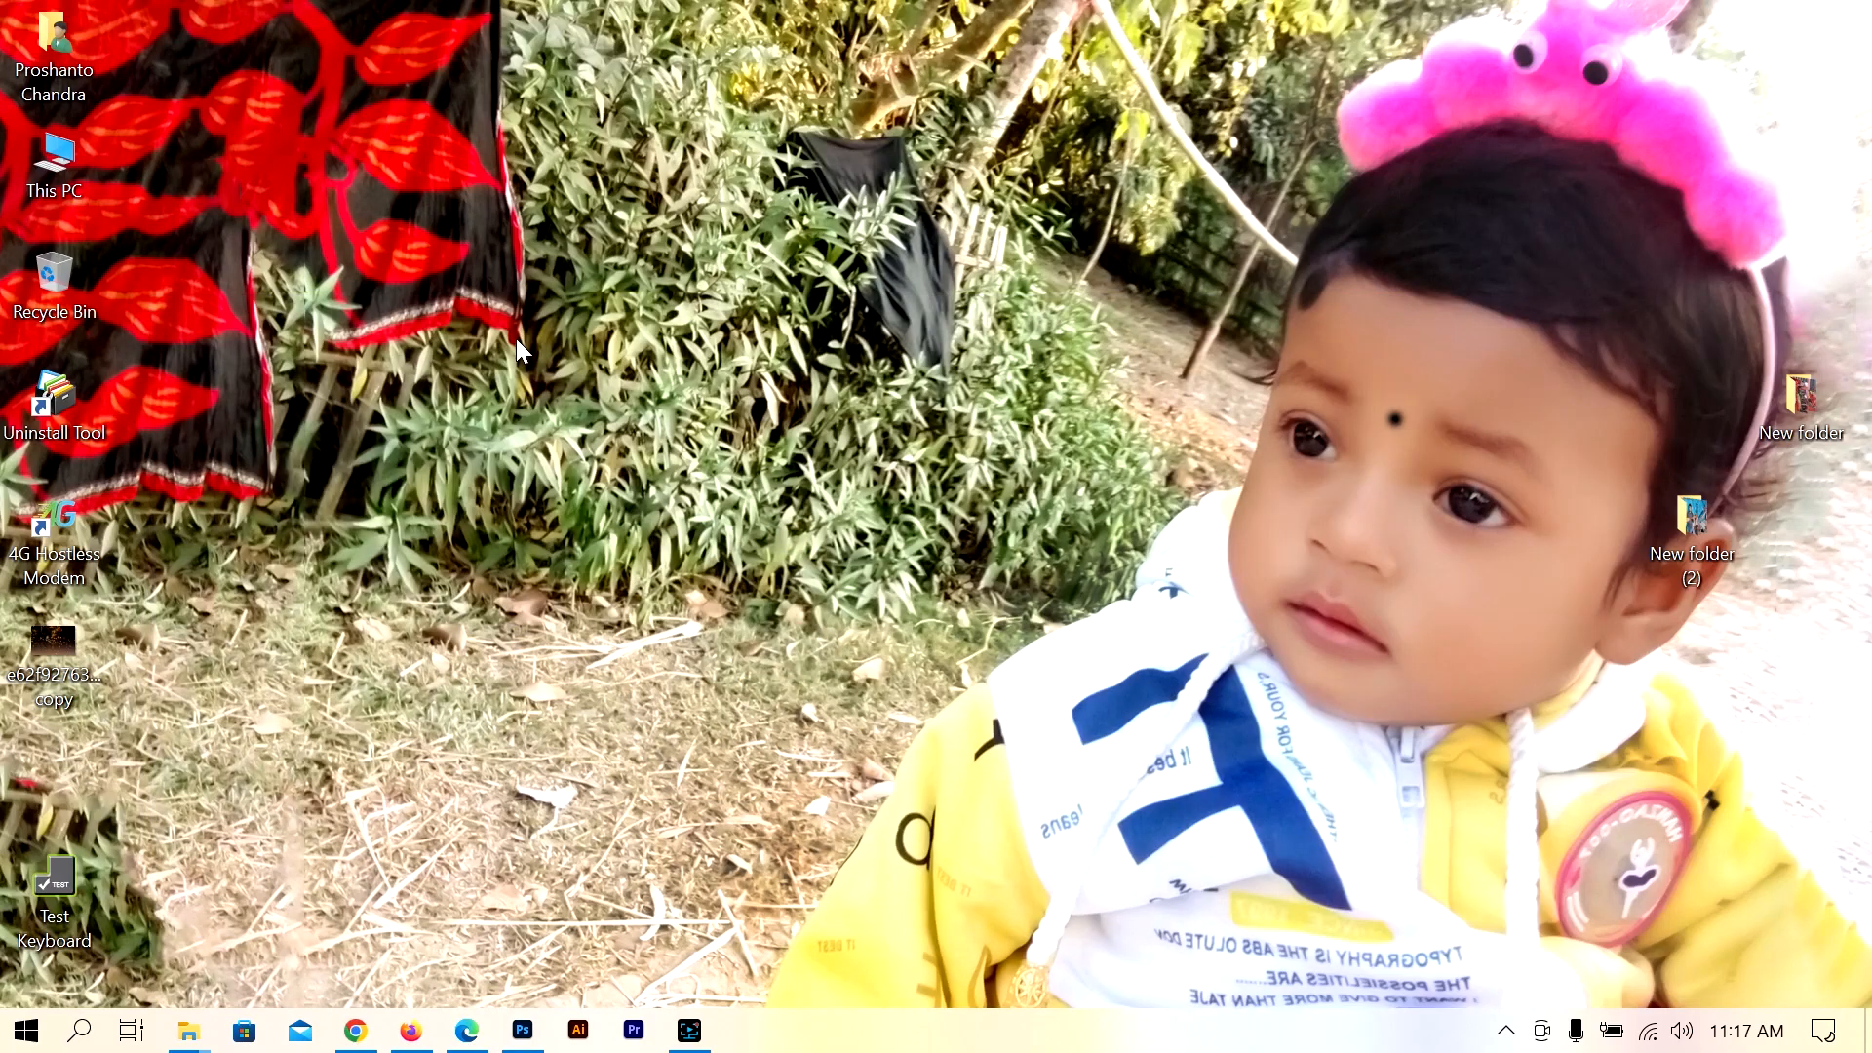
pyautogui.doubleClick(58, 647)
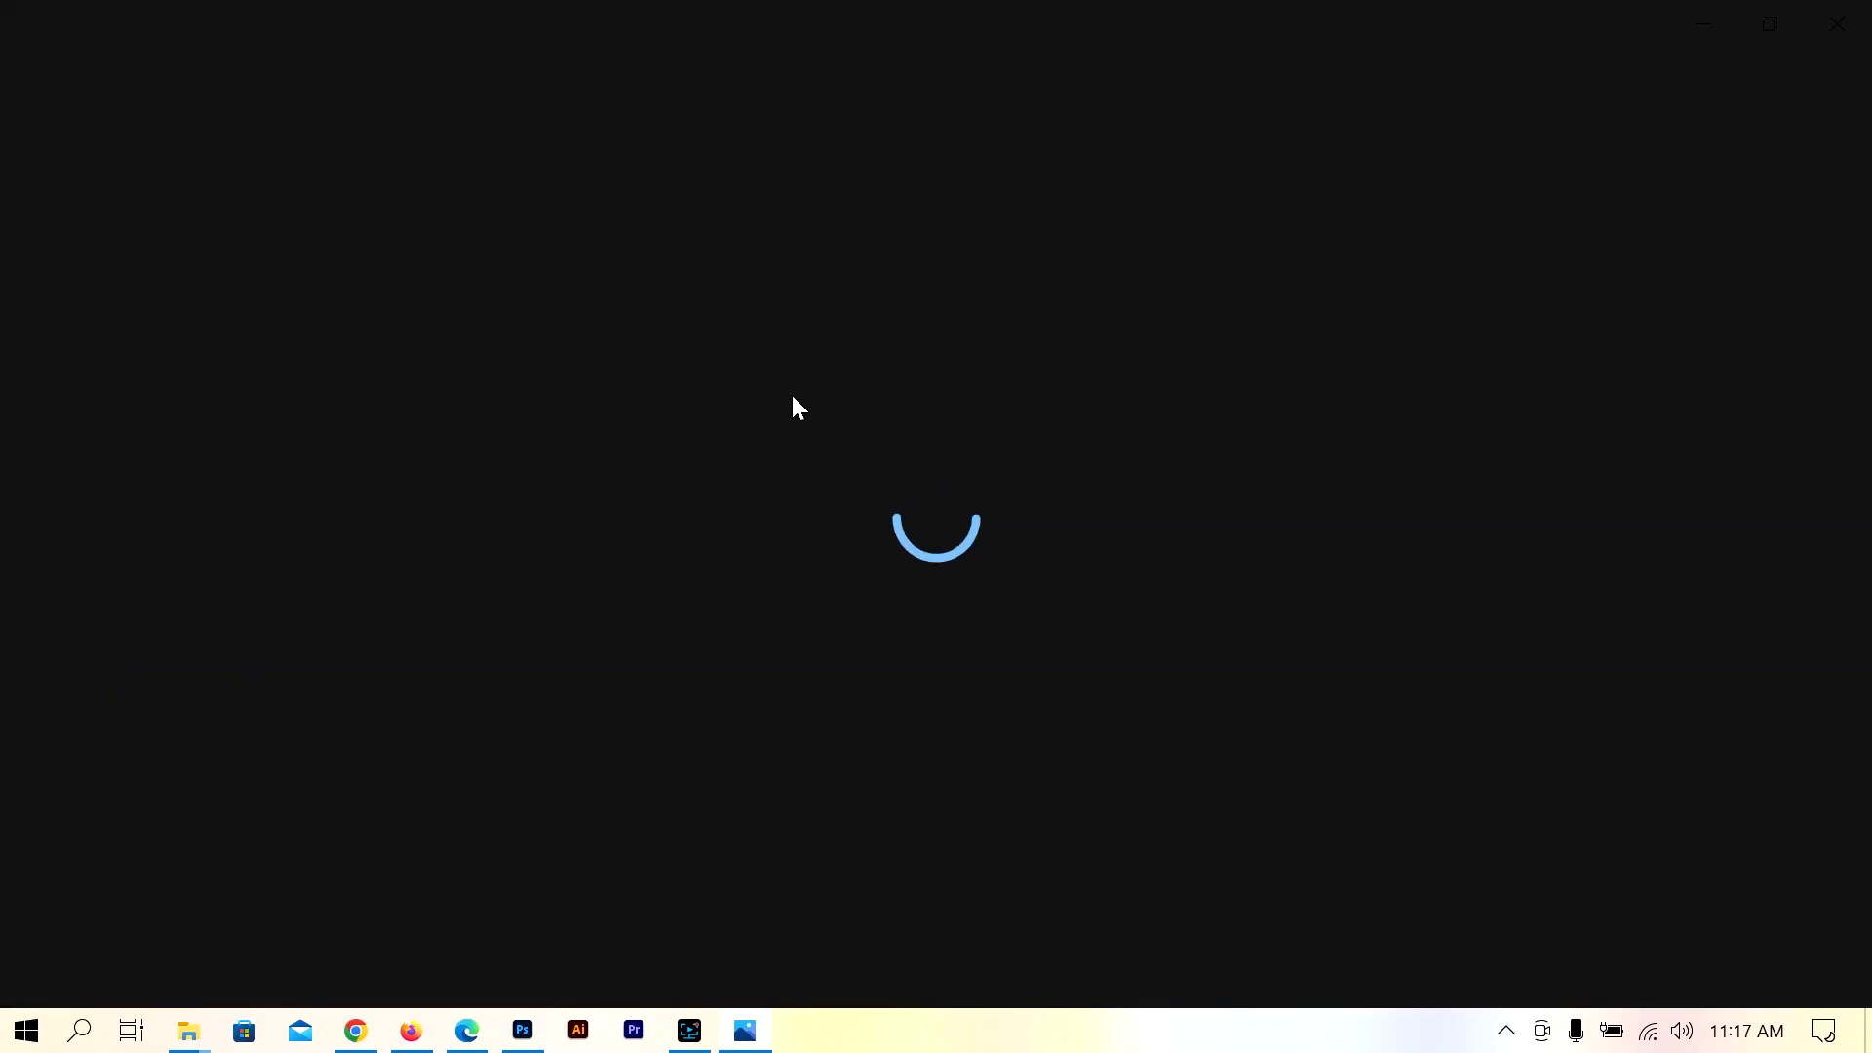
pyautogui.scroll(5, 903, 497)
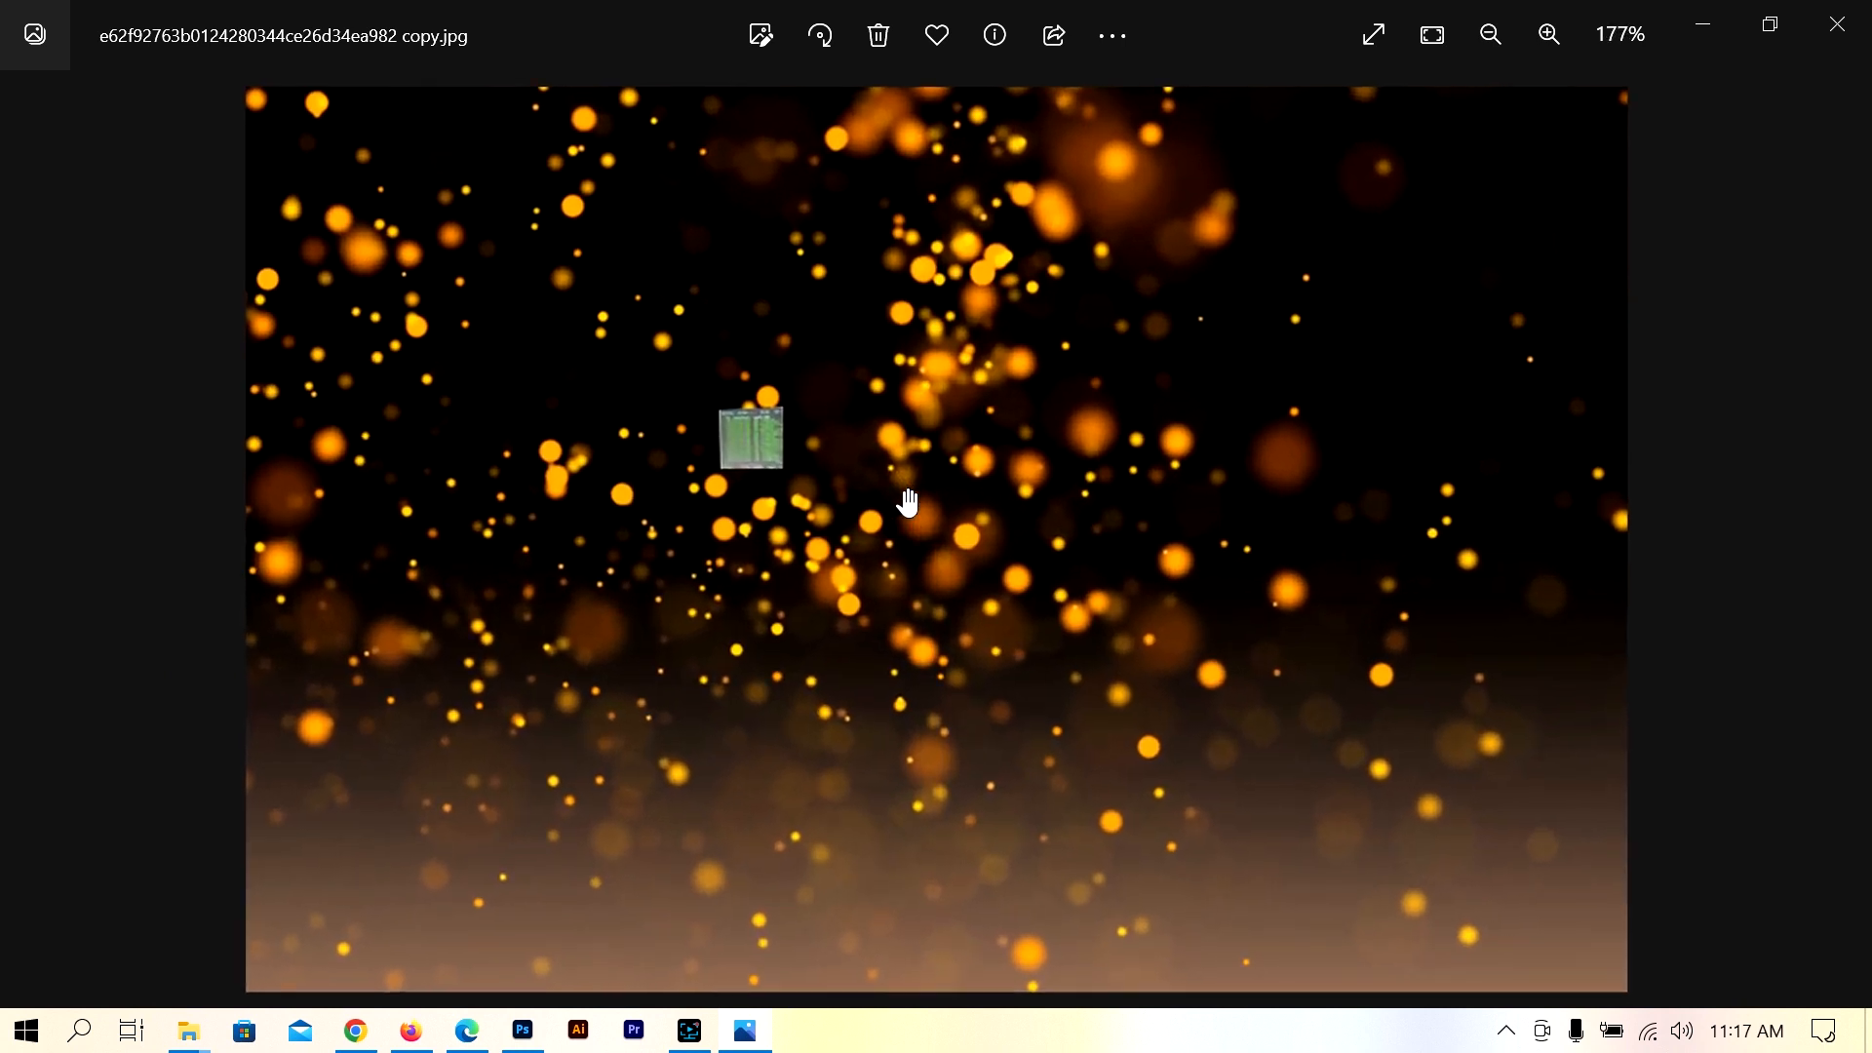
pyautogui.scroll(-3, 906, 501)
pyautogui.click(1858, 14)
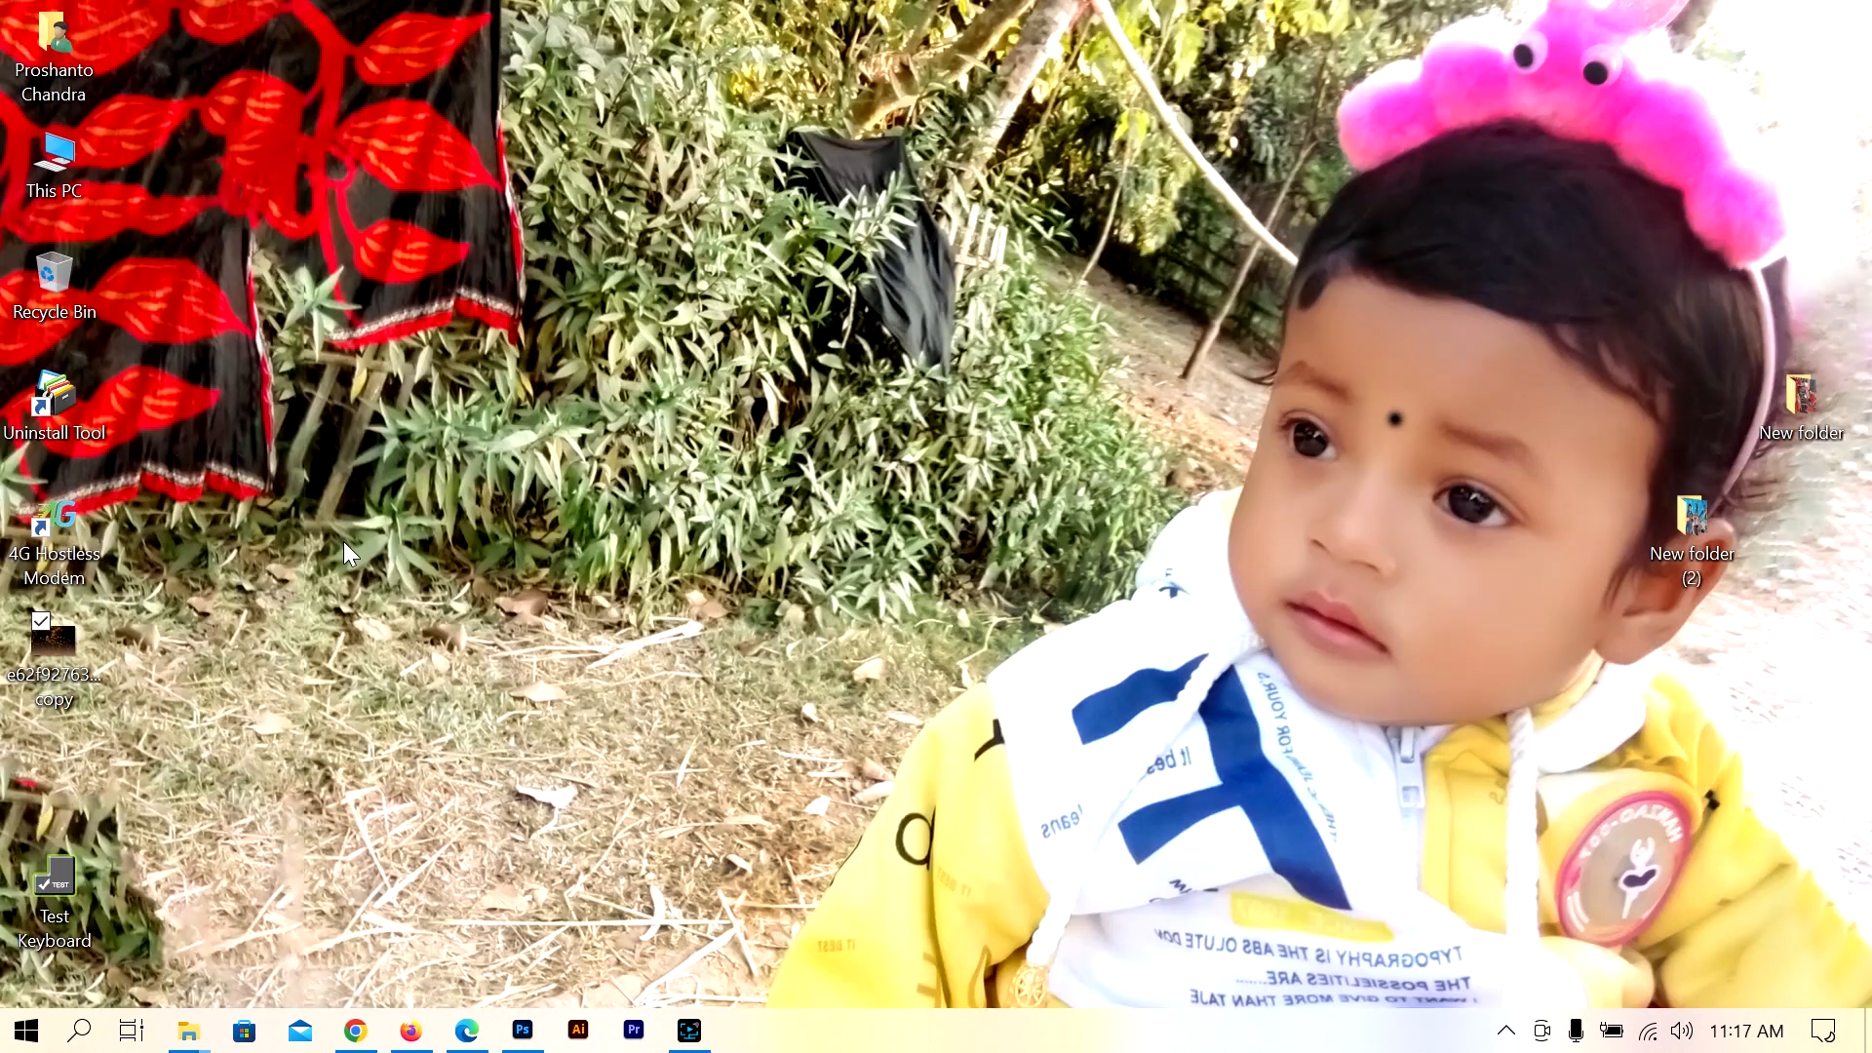
# - Move the exported JPEG copy from the desktop into the Recycle Bin and empty the bin permanently
pyautogui.moveTo(63, 653); pyautogui.dragTo(69, 293)
pyautogui.rightClick(78, 290)
pyautogui.click(183, 339)
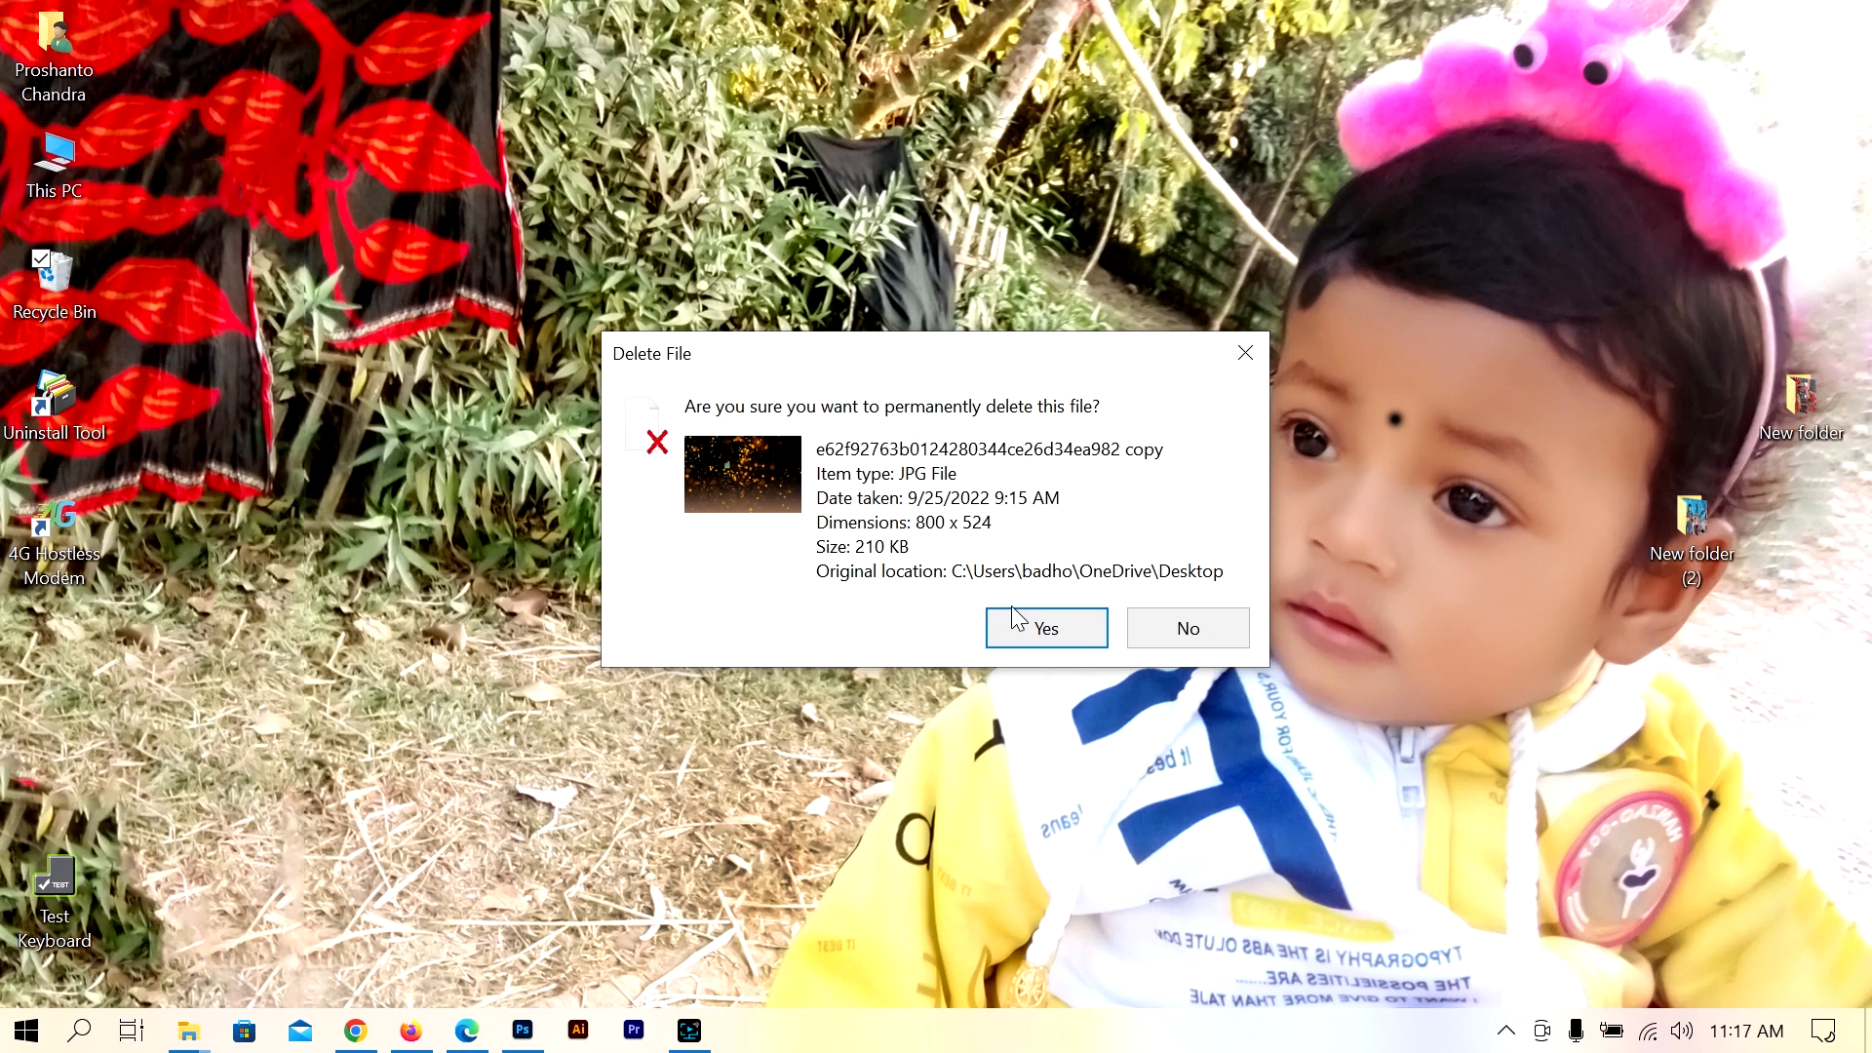
pyautogui.click(1031, 635)
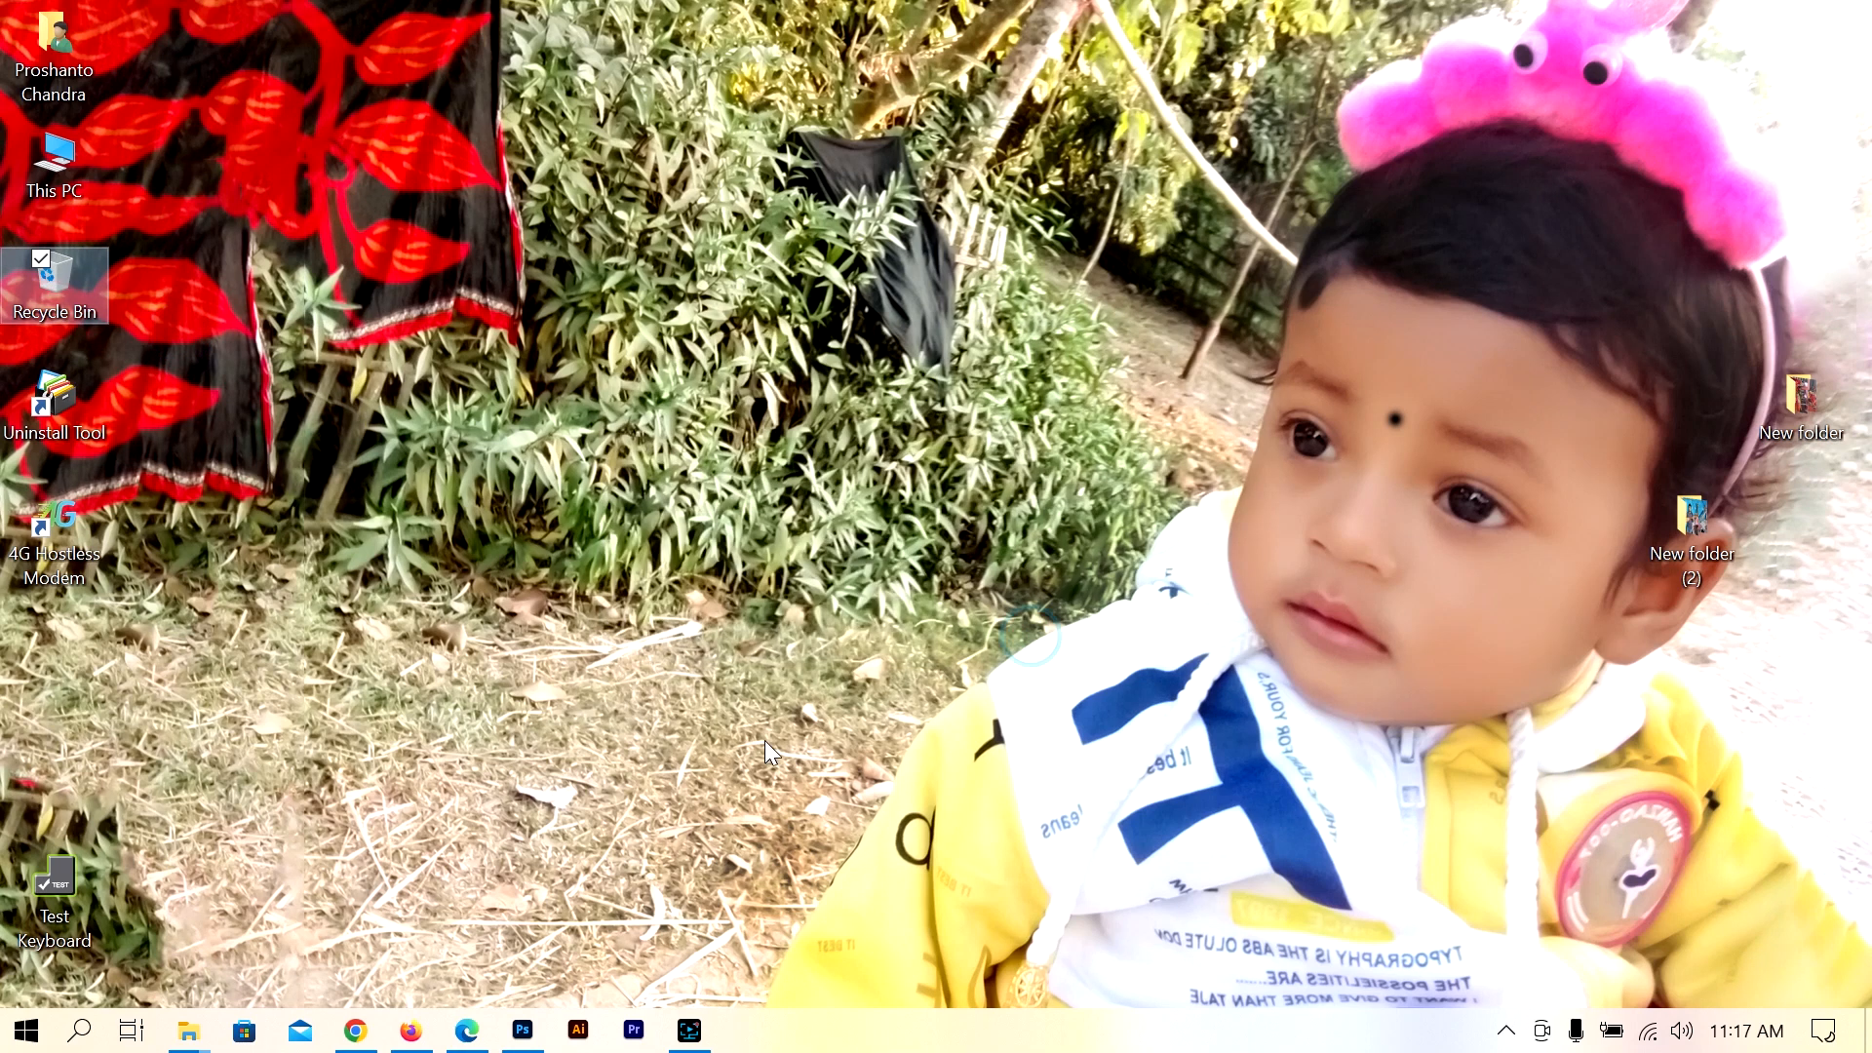
# - Switch back to Photoshop, review the layer stack, and collapse the Layers panel to clear the workspace
pyautogui.click(527, 1030)
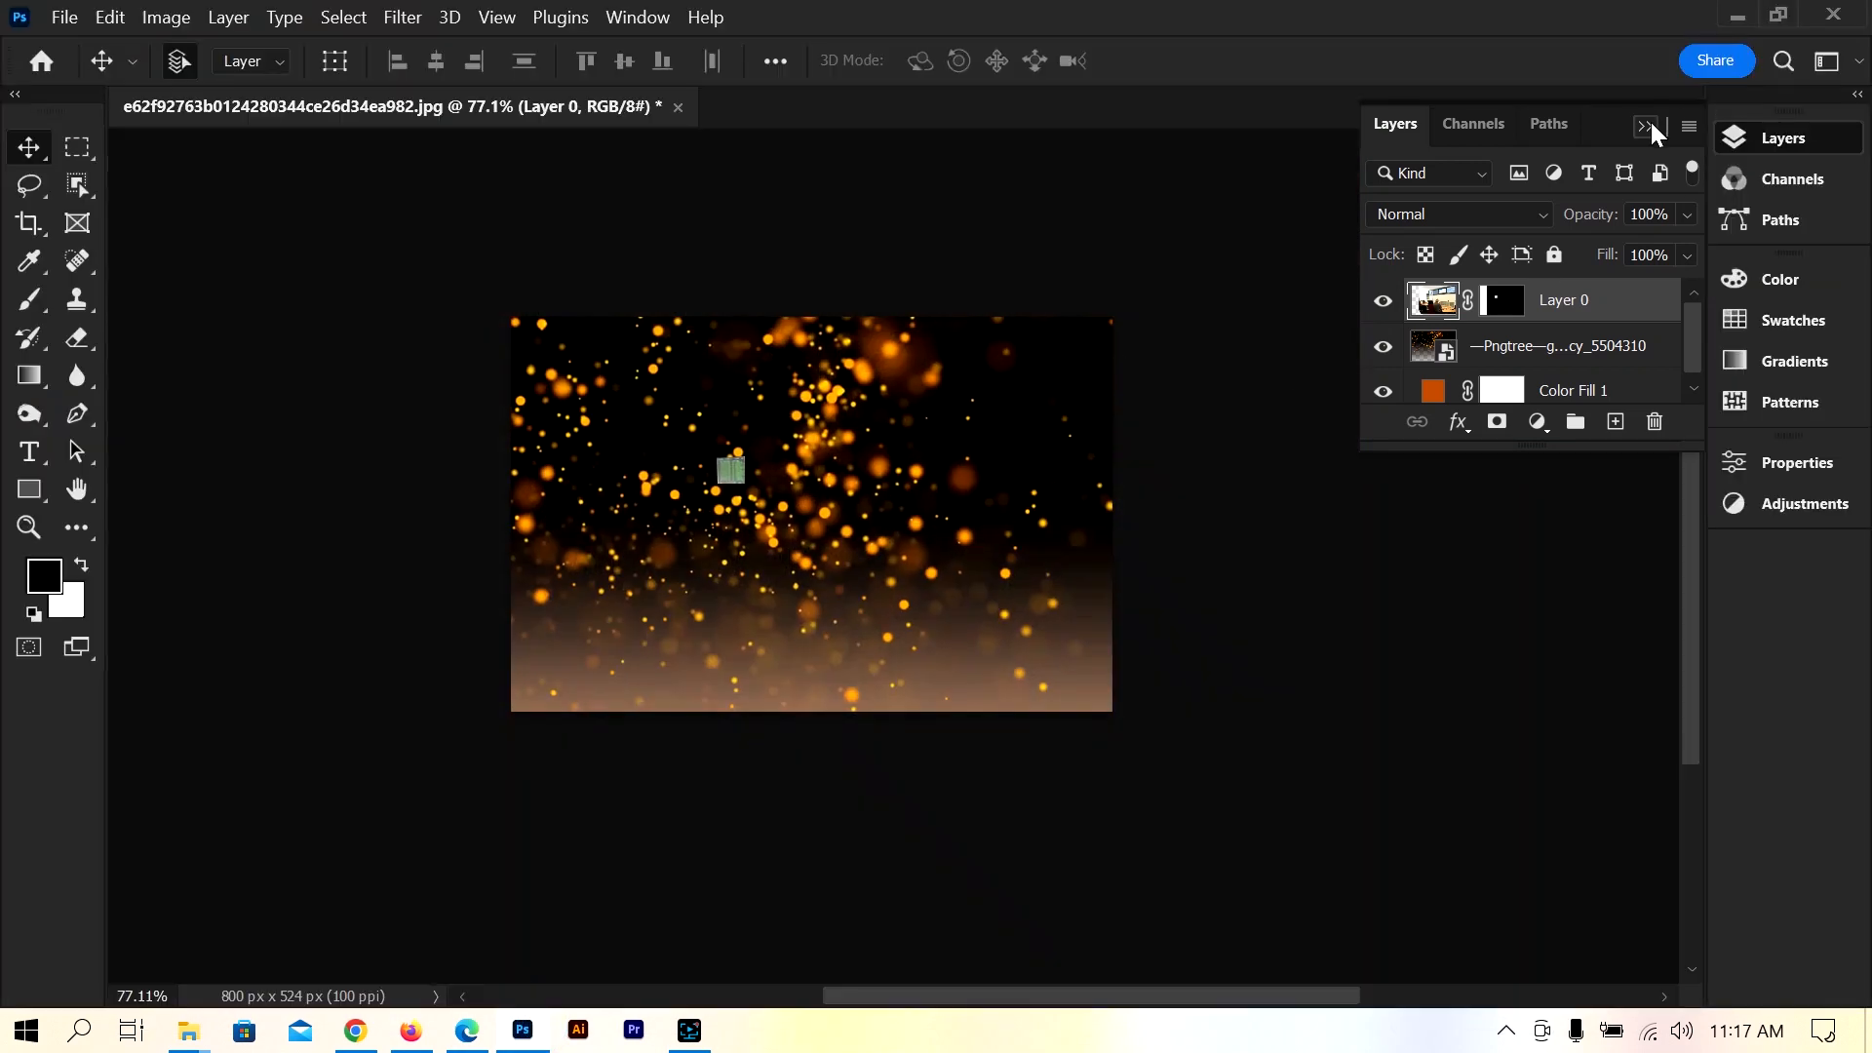
pyautogui.click(1647, 126)
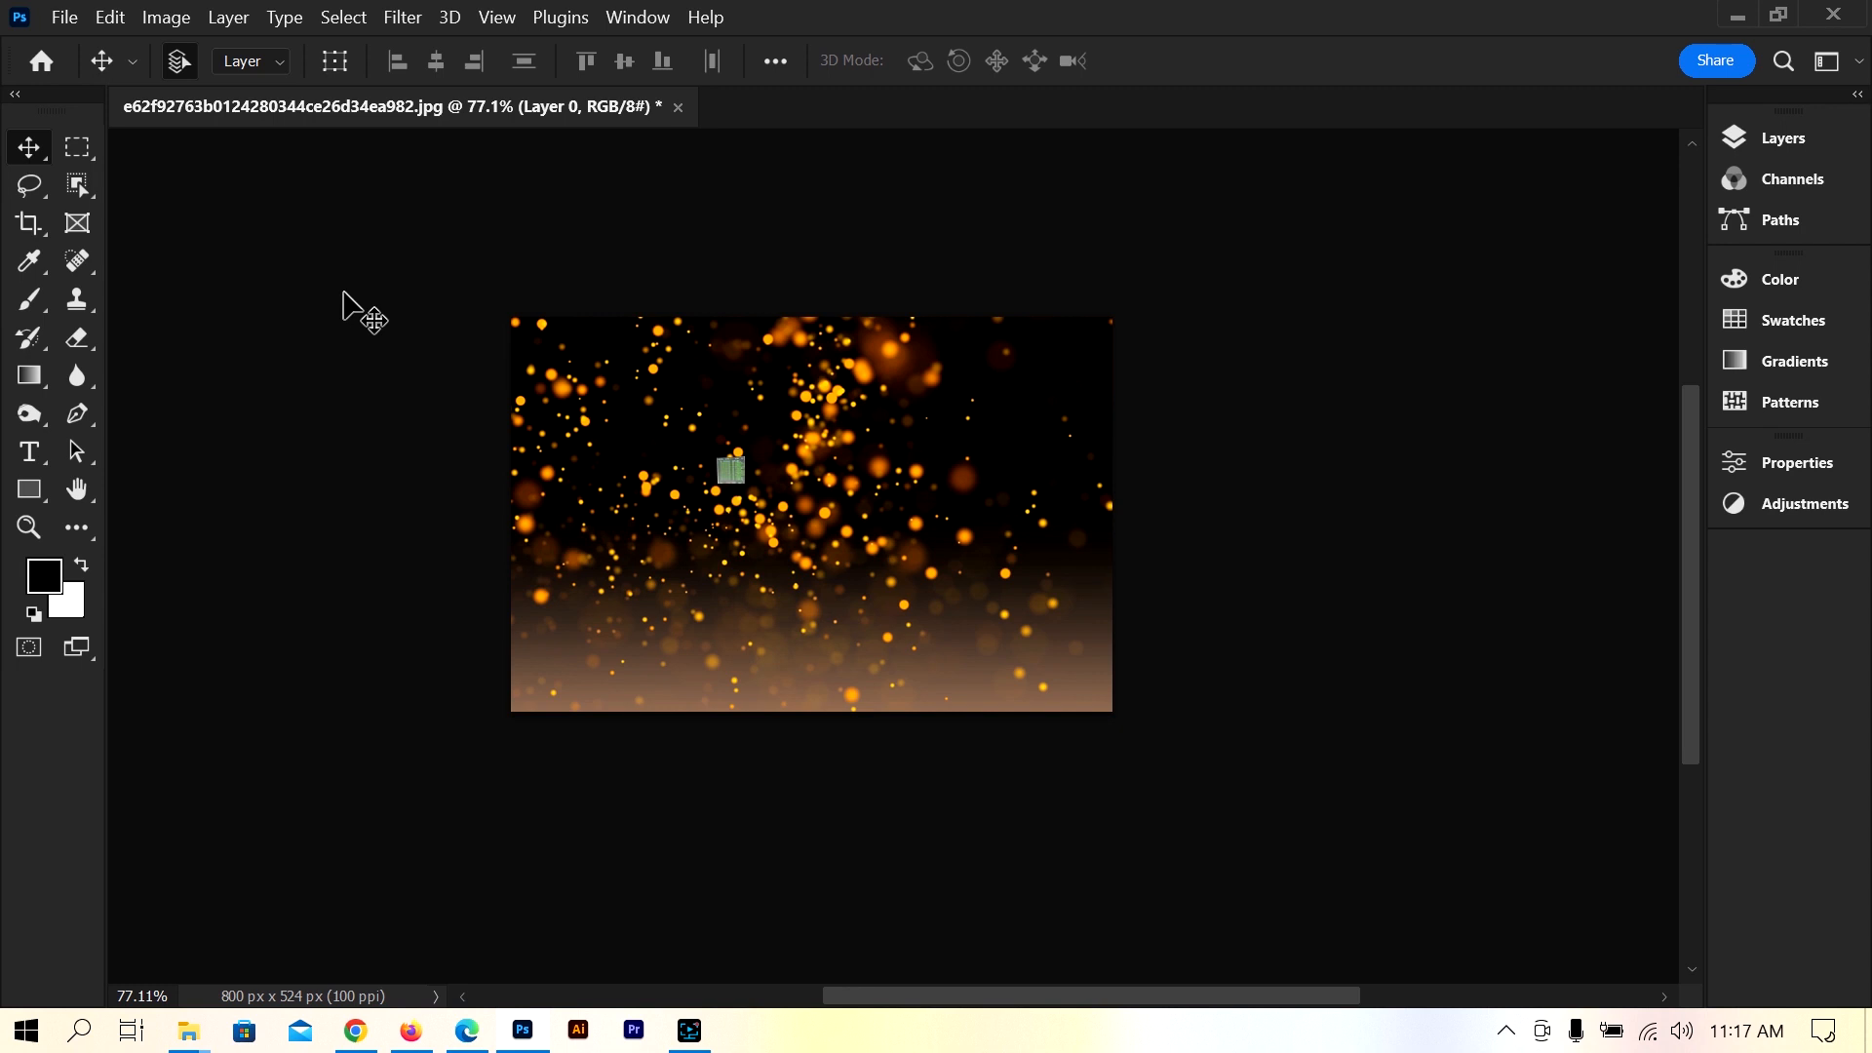
pyautogui.click(1771, 144)
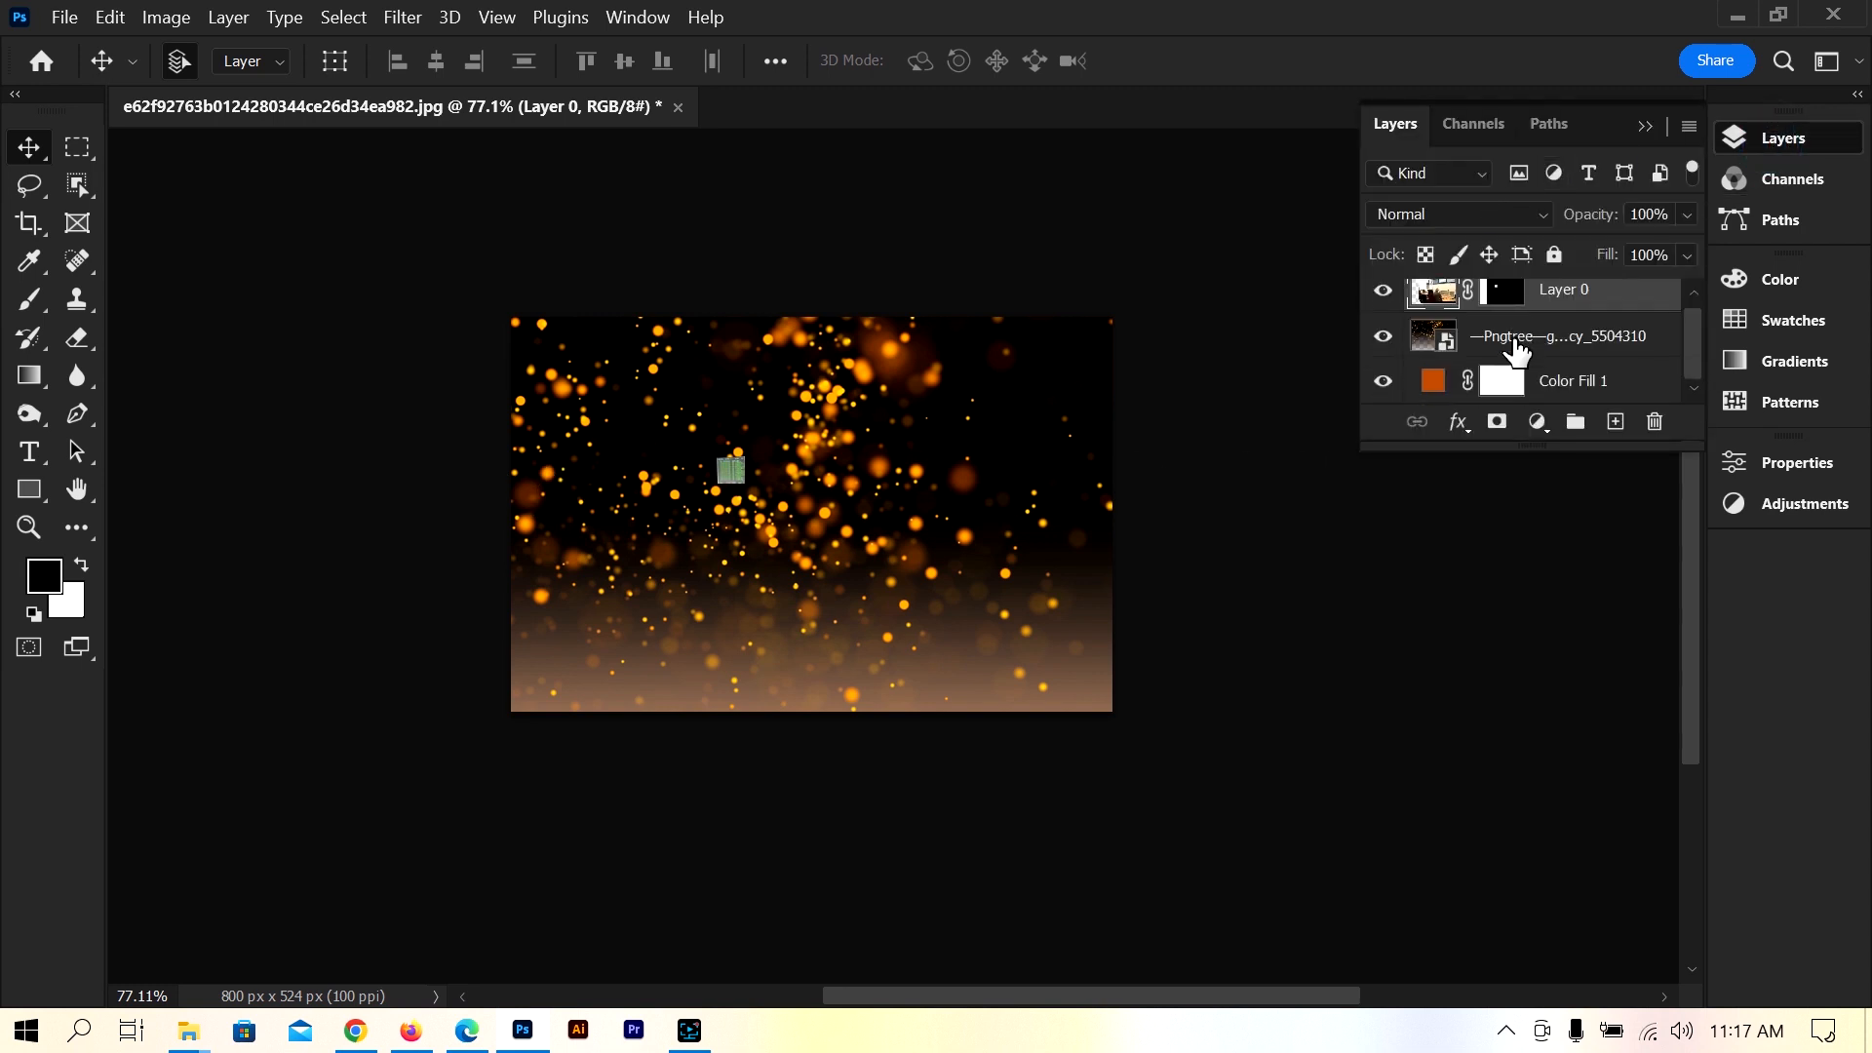
pyautogui.click(1652, 124)
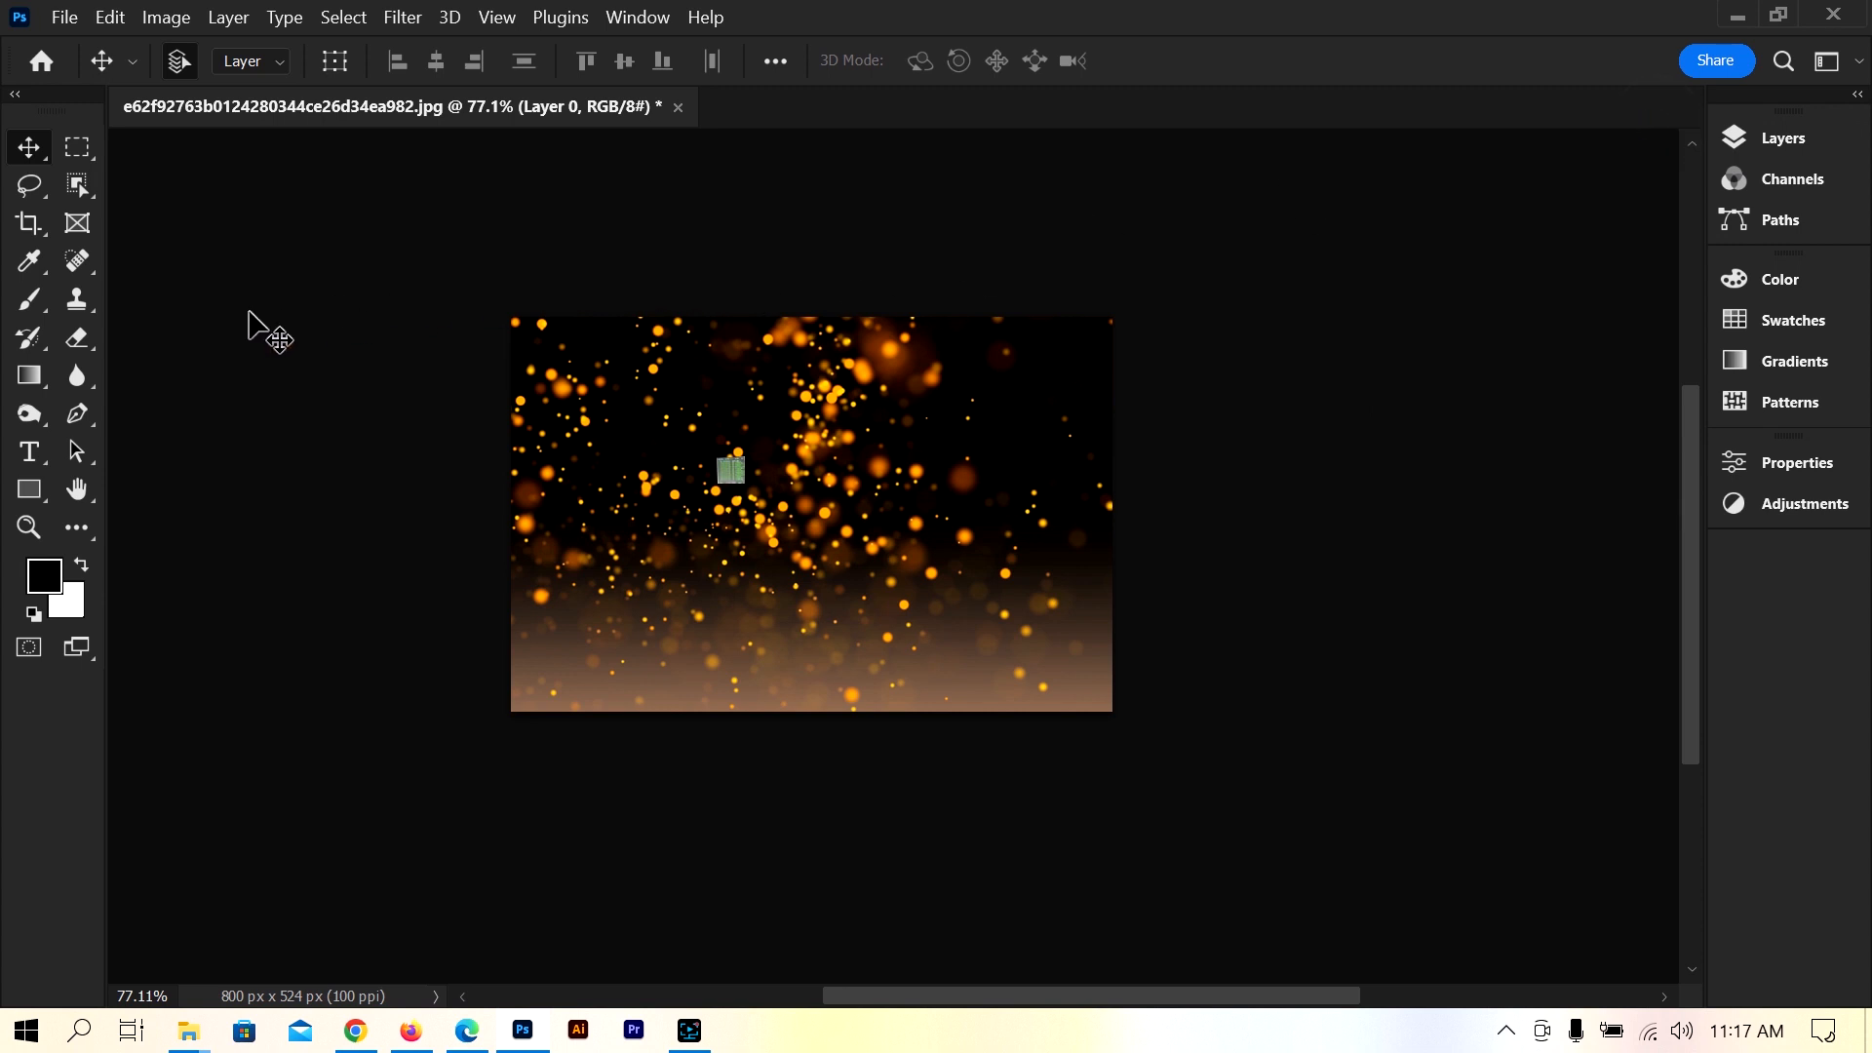